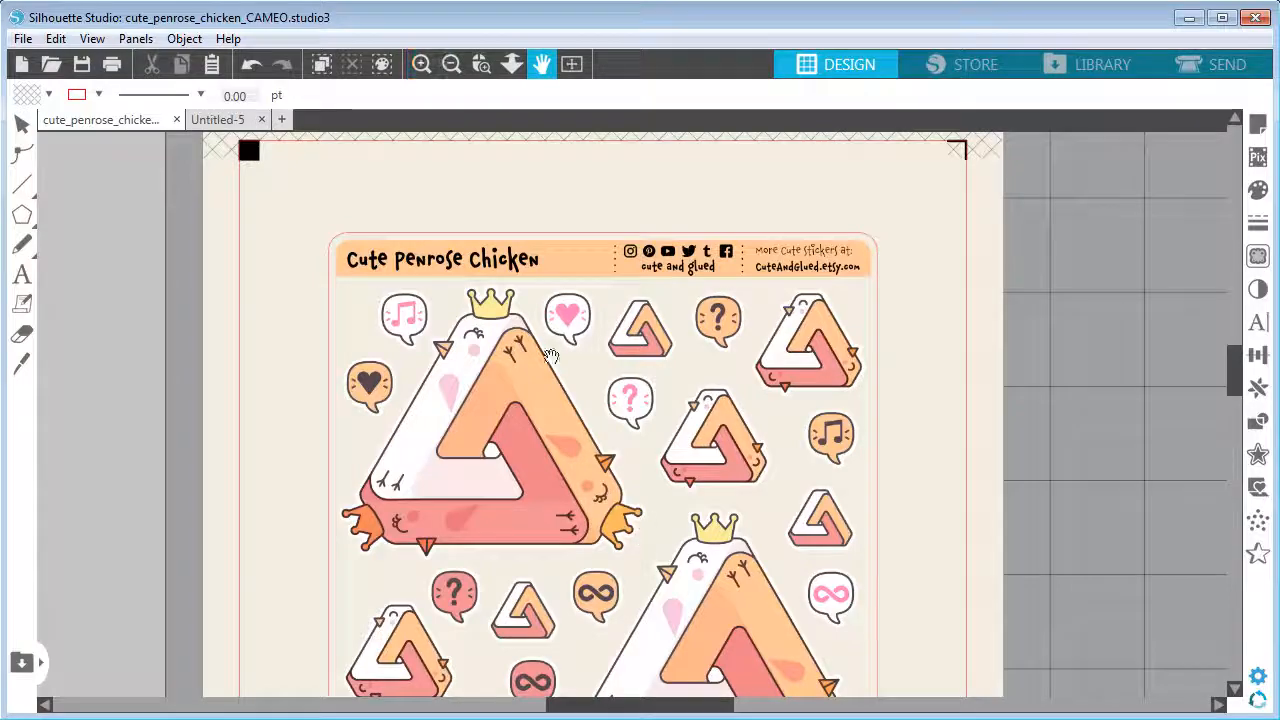
# - Examine the Cute Penrose Chicken sticker sheet, including its header and the triangle chicken stickers
pyautogui.click(423, 63)
pyautogui.scroll(2, 1146, 229)
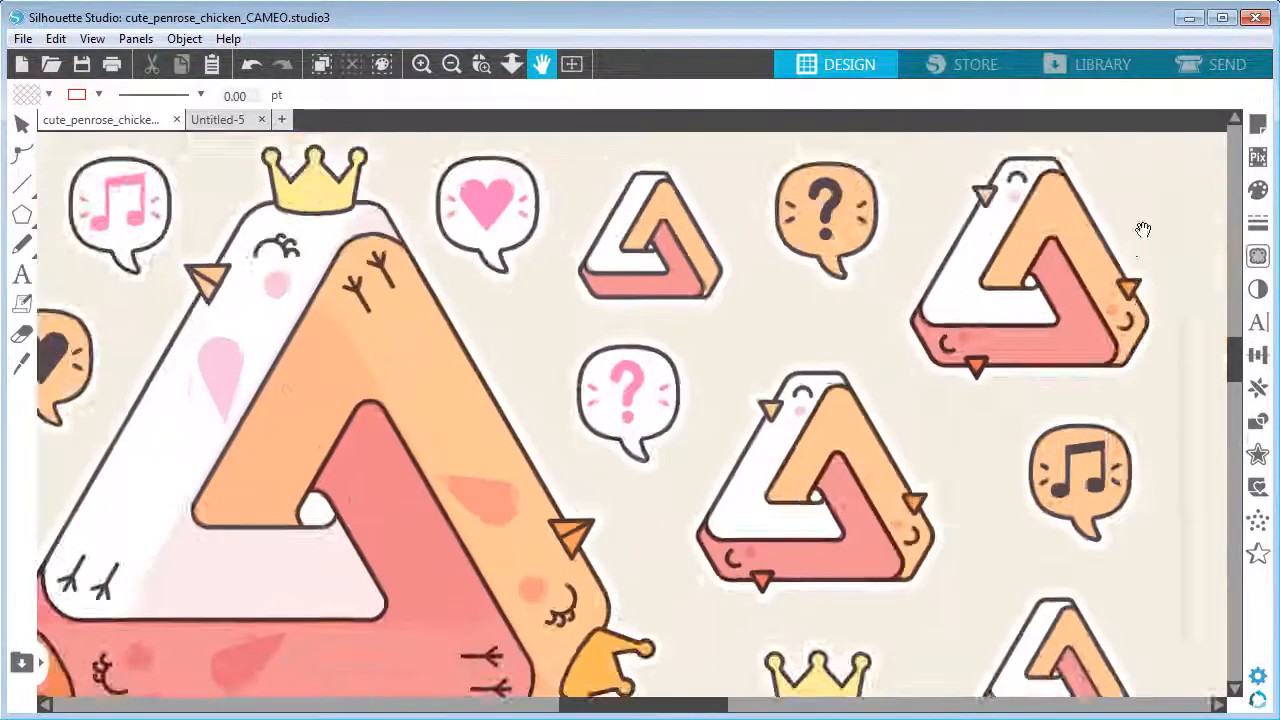
pyautogui.moveTo(997, 222); pyautogui.dragTo(701, 566)
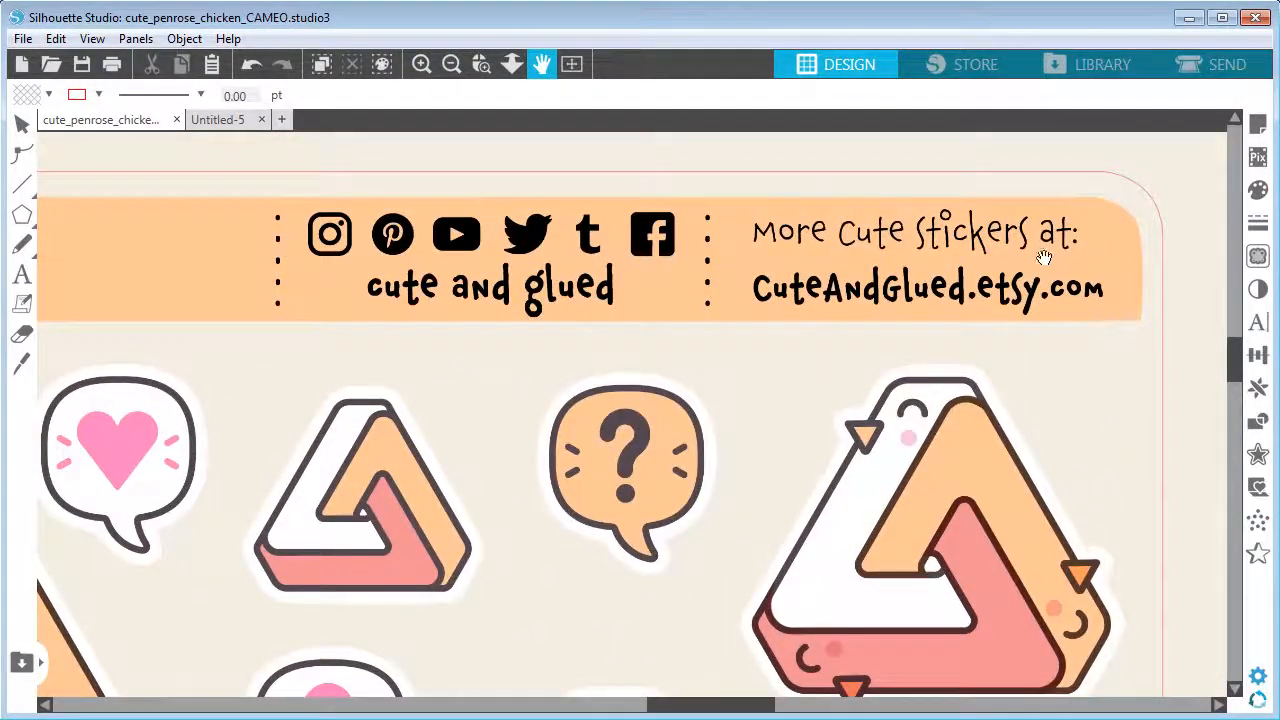
pyautogui.click(452, 64)
pyautogui.scroll(-3, 666, 220)
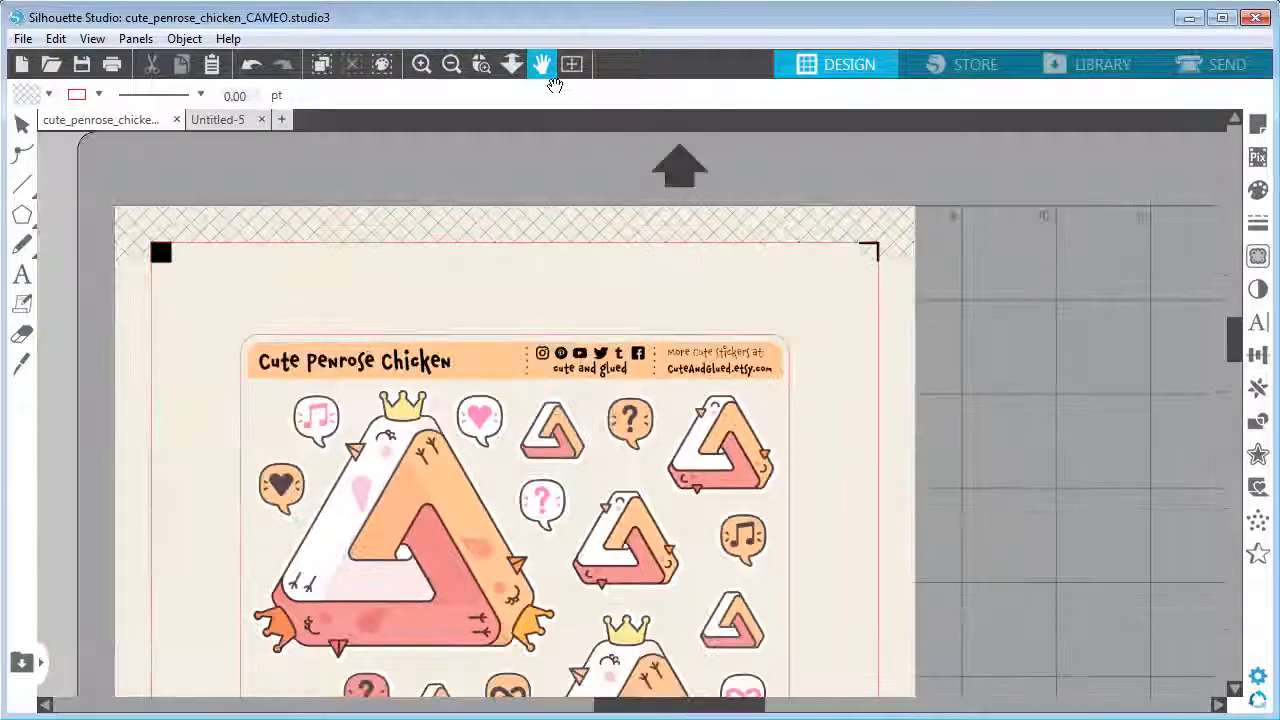
pyautogui.moveTo(824, 389); pyautogui.dragTo(887, 318)
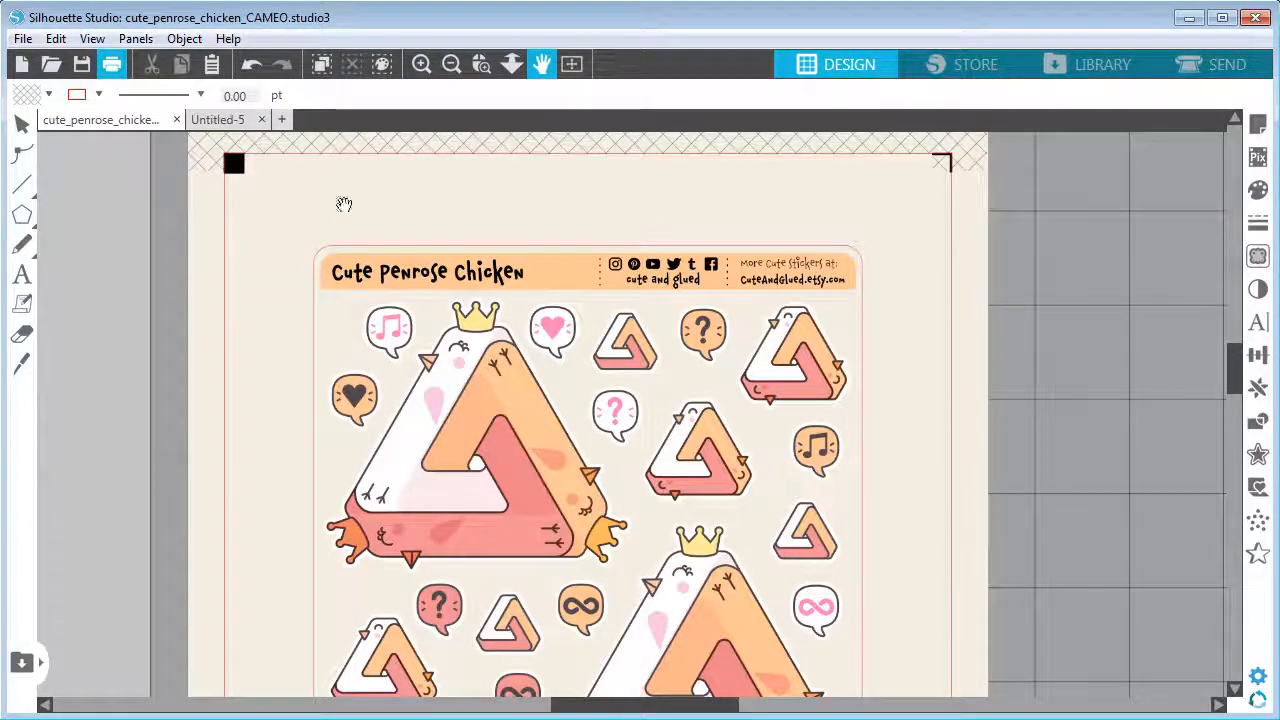
pyautogui.moveTo(425, 193); pyautogui.dragTo(443, 194)
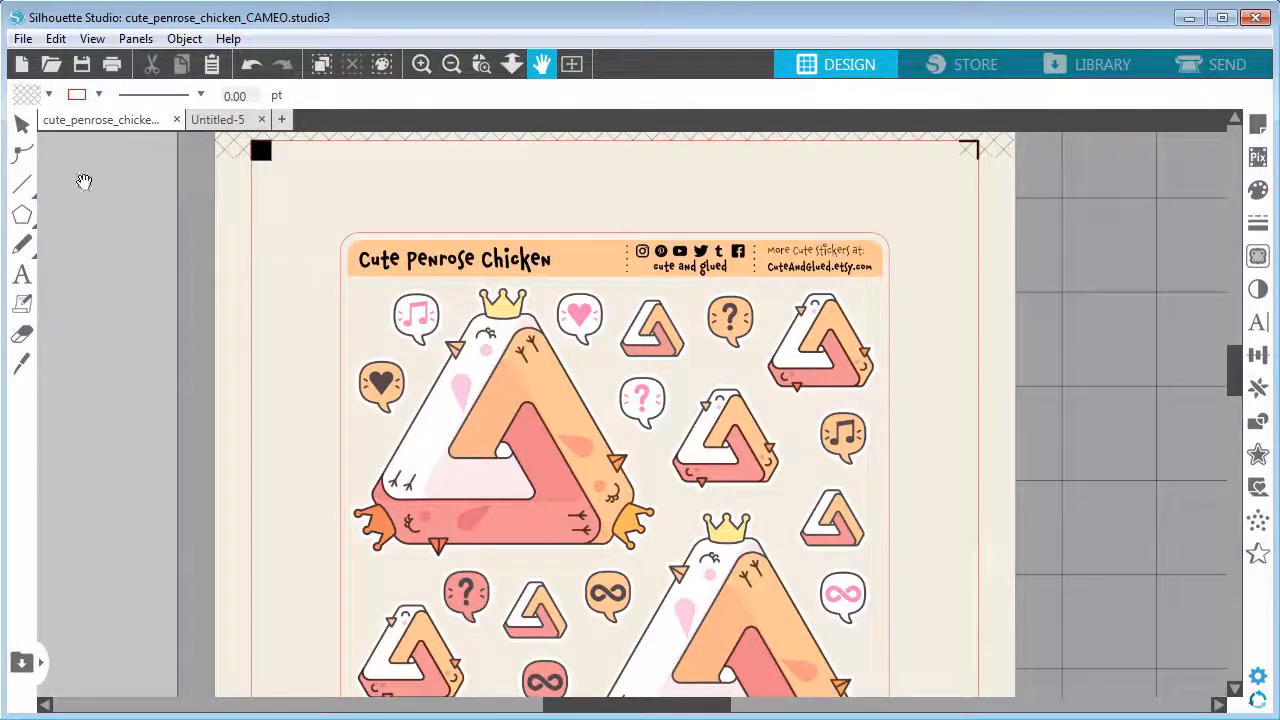
# - Copy the medium triangle chicken sticker without a crown into the Untitled-5 document and resize it to about 52 × 49 mm
pyautogui.click(22, 124)
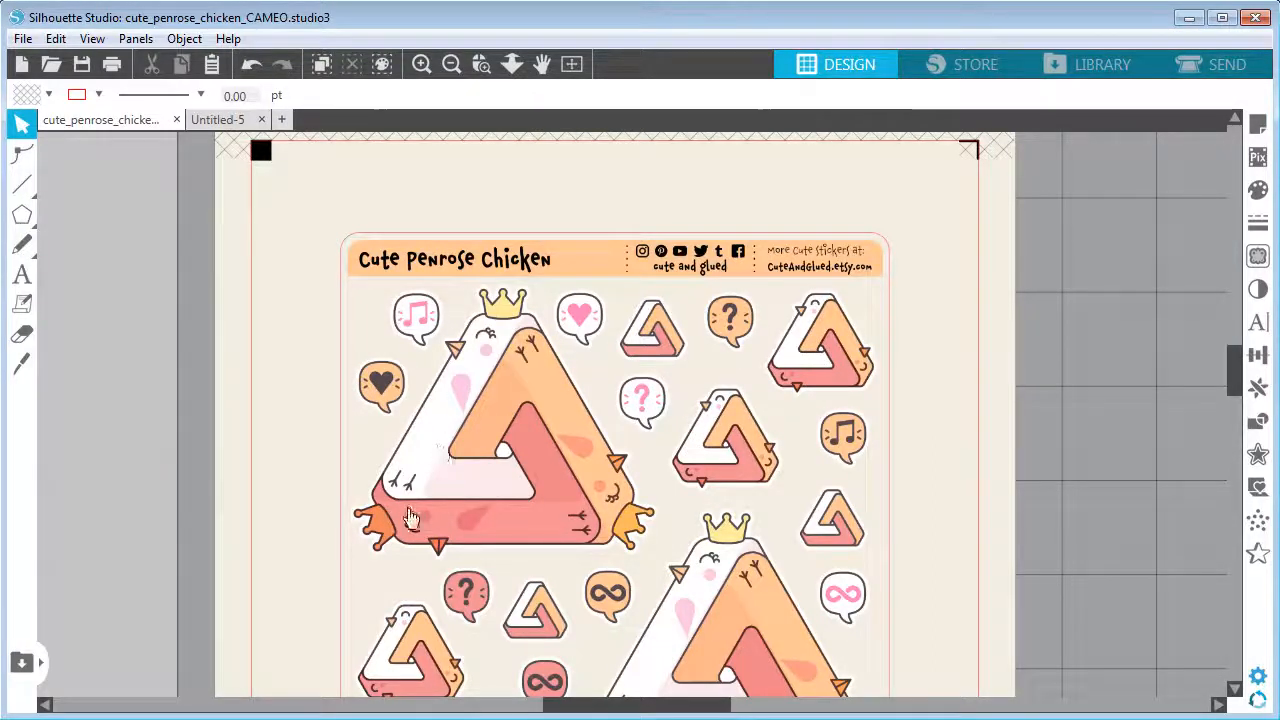
pyautogui.click(742, 440)
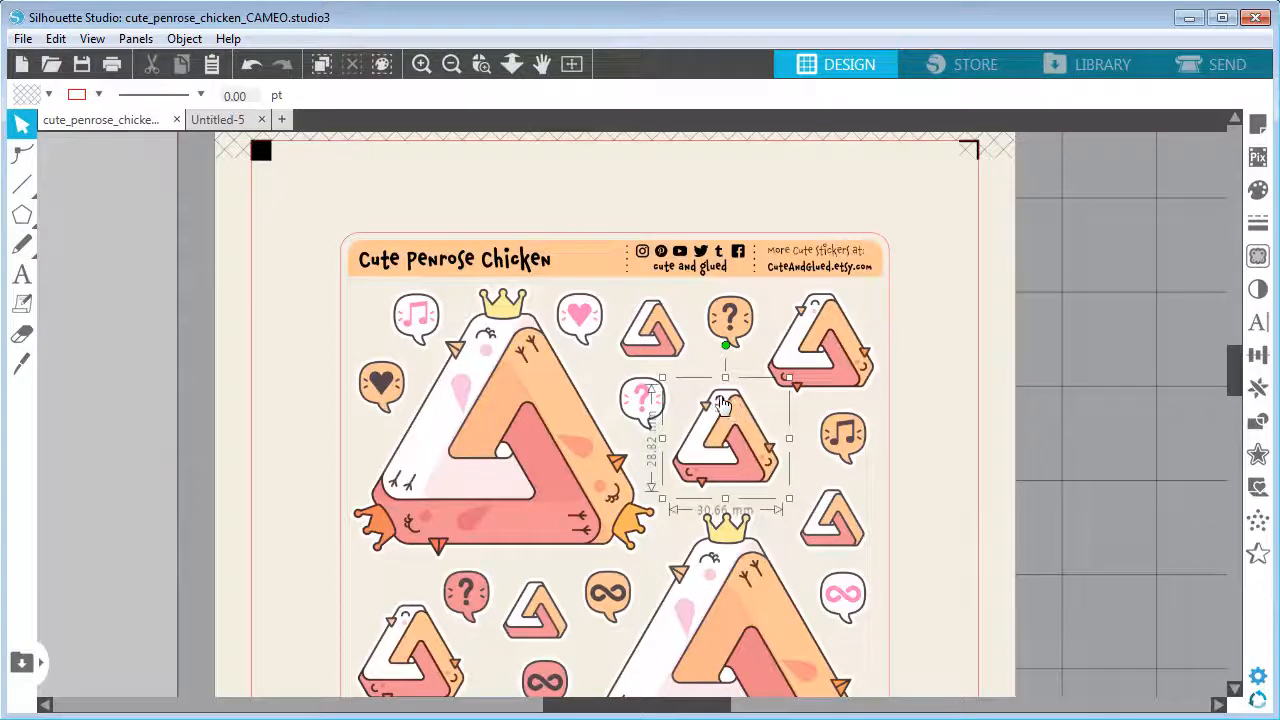
pyautogui.click(708, 420)
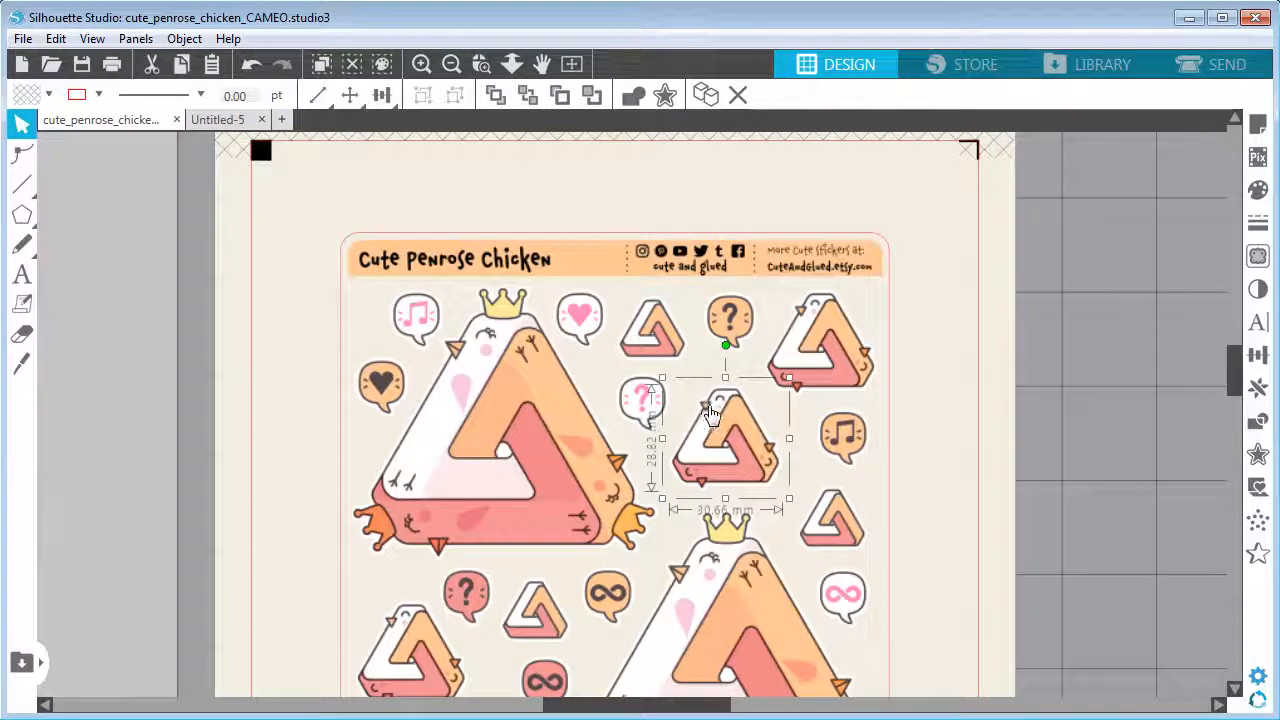
pyautogui.click(652, 332)
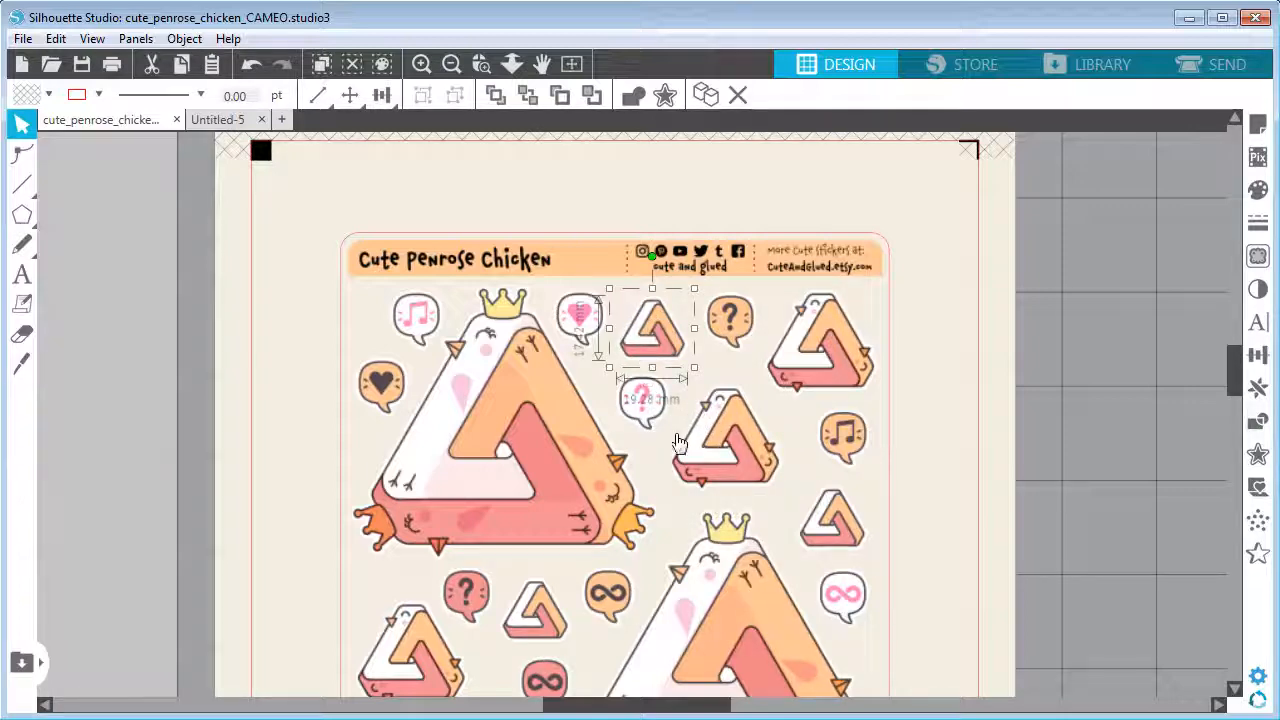
pyautogui.click(733, 430)
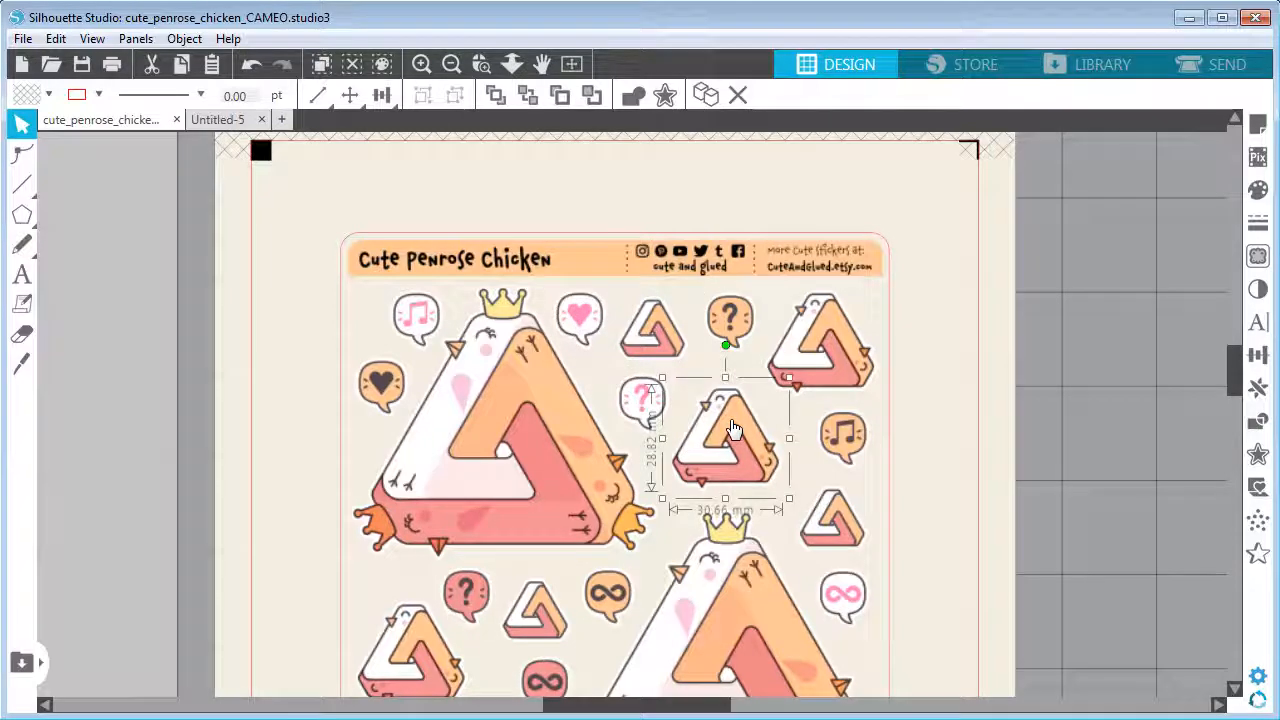
pyautogui.click(222, 121)
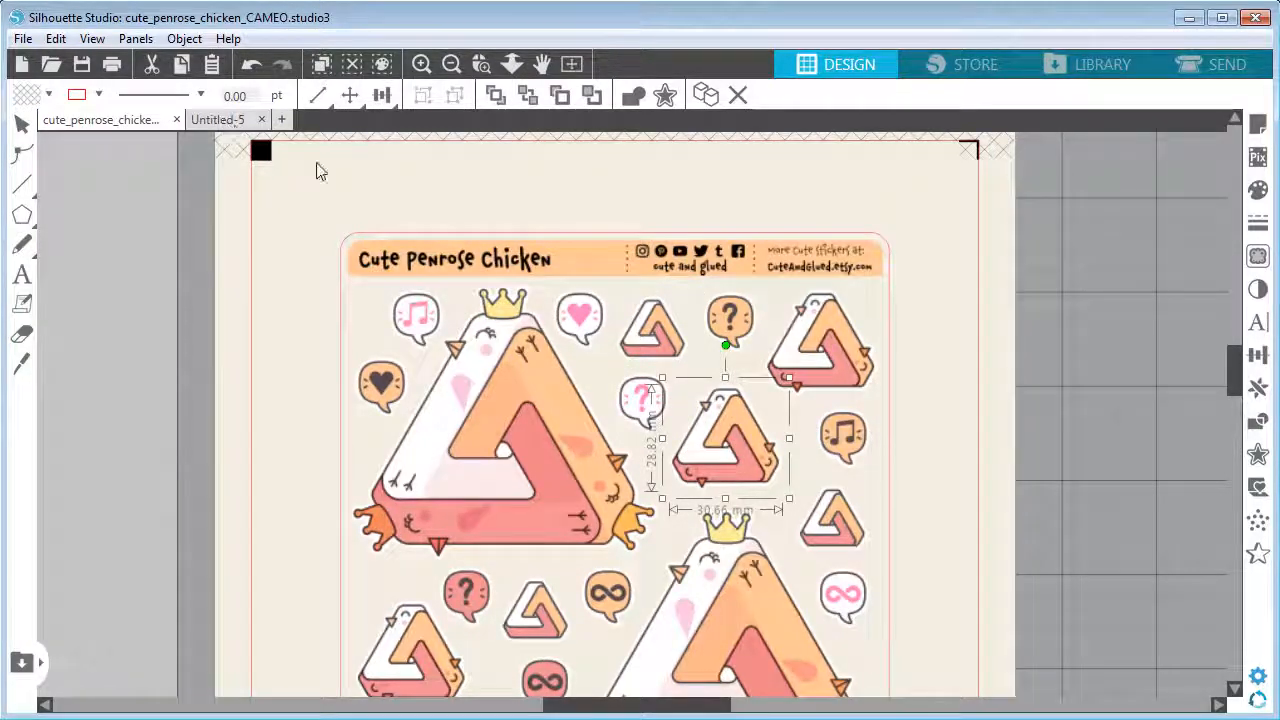
pyautogui.hotkey('ctrl', 'v')
pyautogui.moveTo(675, 320); pyautogui.dragTo(577, 336)
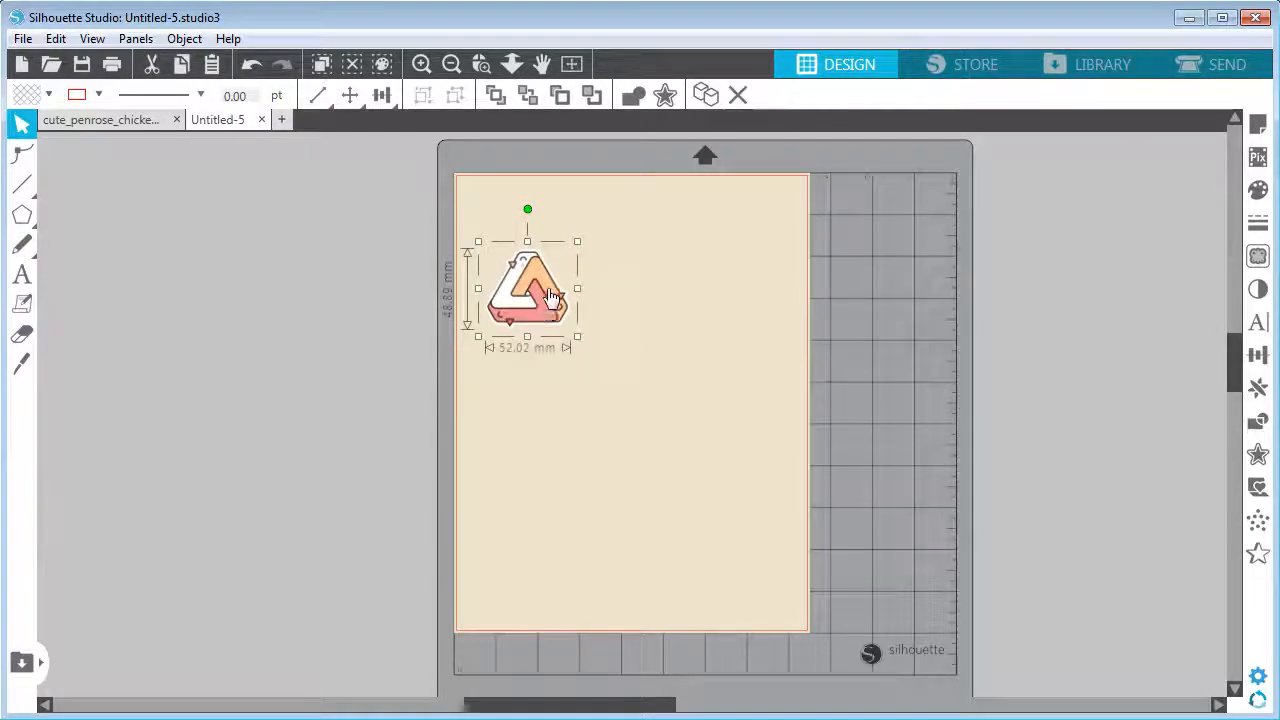
# - Draw a regular polygon next to the pasted sticker and reduce it to three sides
pyautogui.click(422, 64)
pyautogui.click(541, 64)
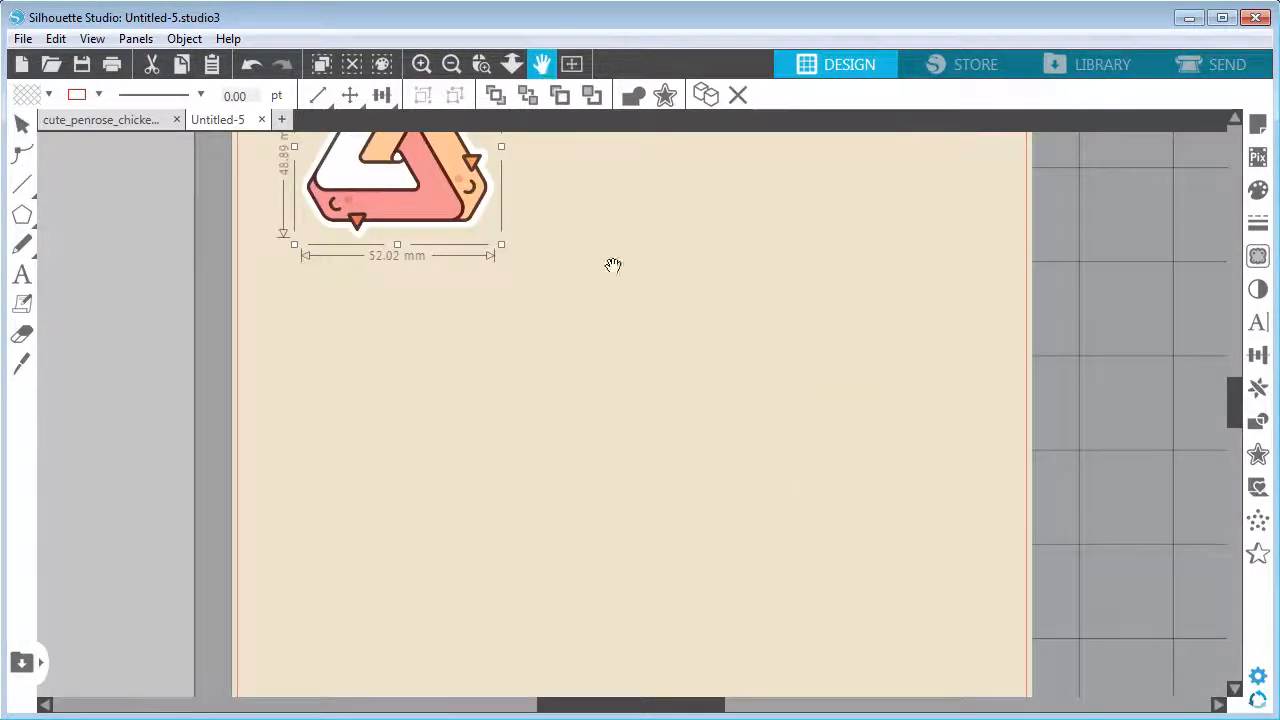
pyautogui.moveTo(611, 263); pyautogui.dragTo(787, 522)
pyautogui.click(422, 64)
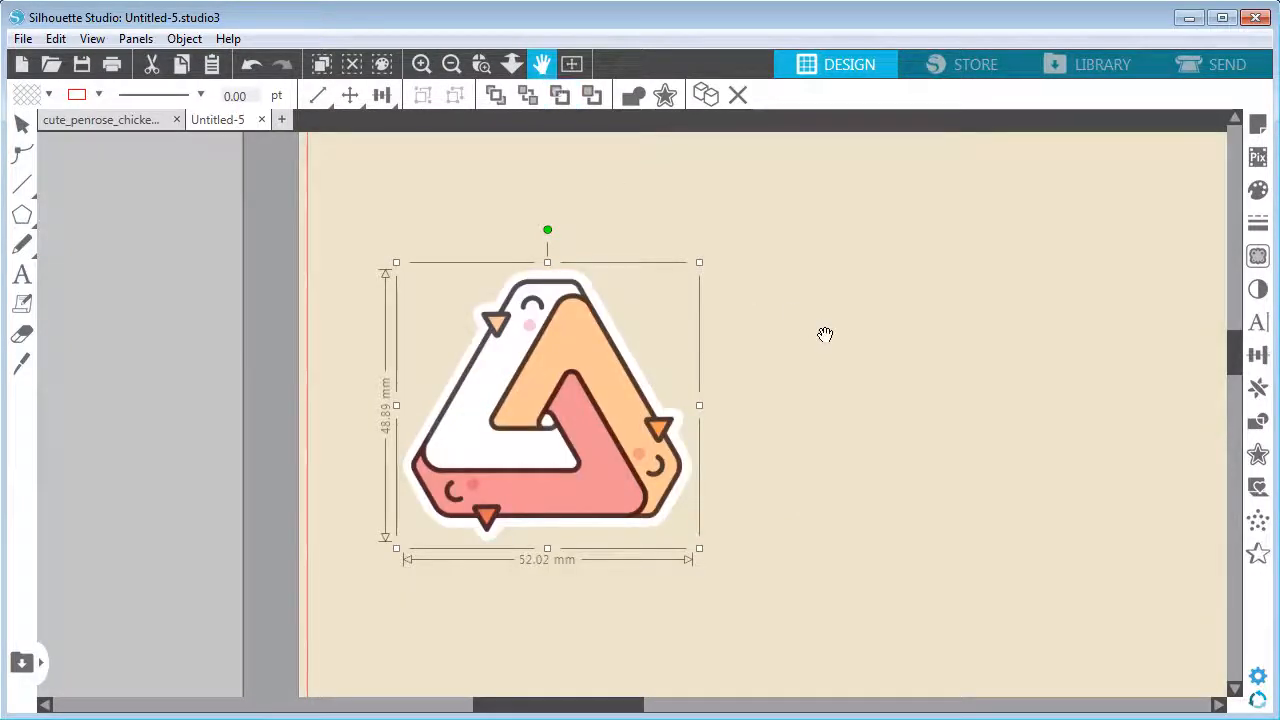
pyautogui.moveTo(823, 334); pyautogui.dragTo(750, 306)
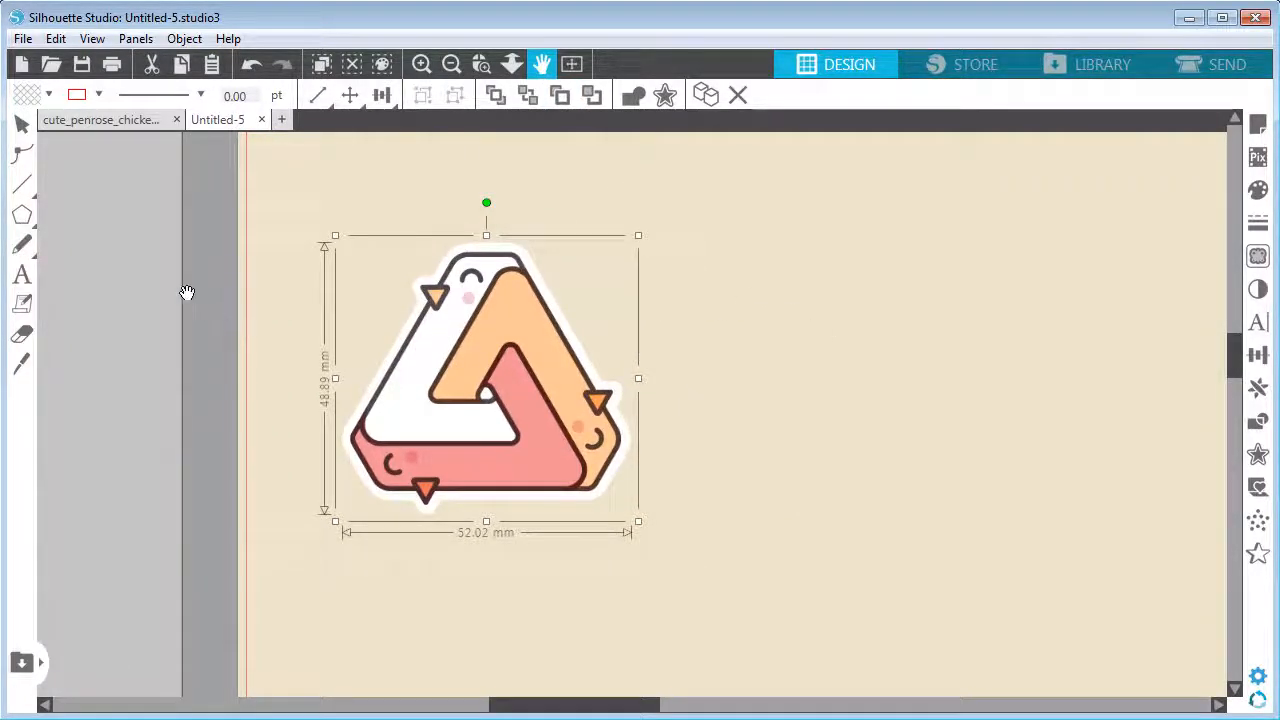
pyautogui.moveTo(22, 218)
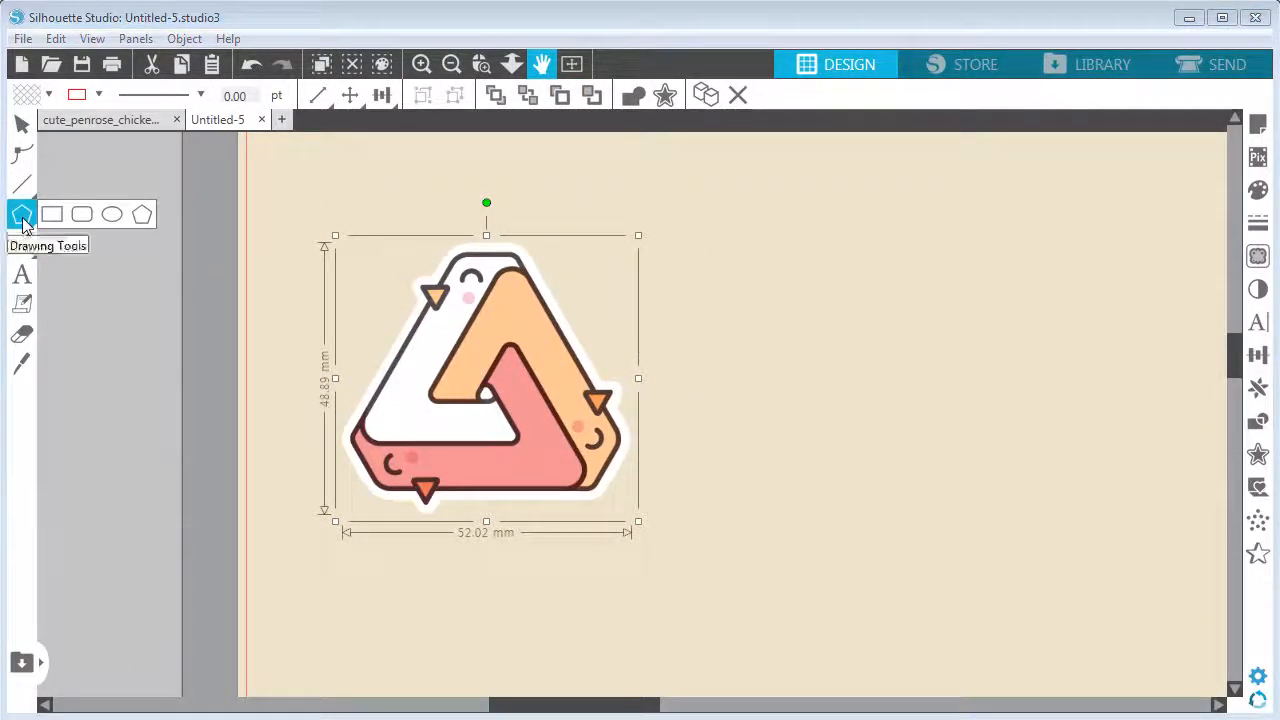
pyautogui.click(141, 216)
pyautogui.moveTo(737, 360); pyautogui.dragTo(594, 543)
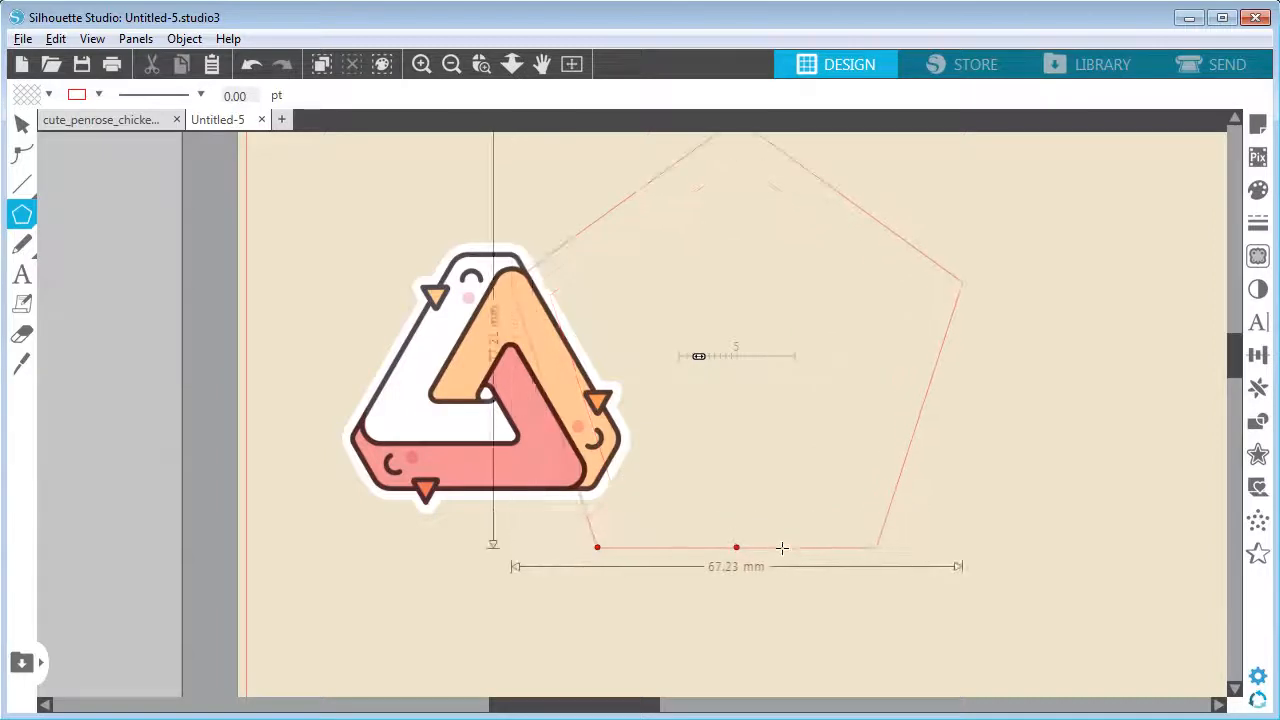
pyautogui.moveTo(694, 356); pyautogui.dragTo(660, 368)
# - Fit the triangle around the sticker's outer edges at about 62 mm wide and set its line thickness to 2 pt
pyautogui.moveTo(935, 397); pyautogui.dragTo(751, 449)
pyautogui.moveTo(855, 622); pyautogui.dragTo(651, 445)
pyautogui.moveTo(517, 229); pyautogui.dragTo(604, 335)
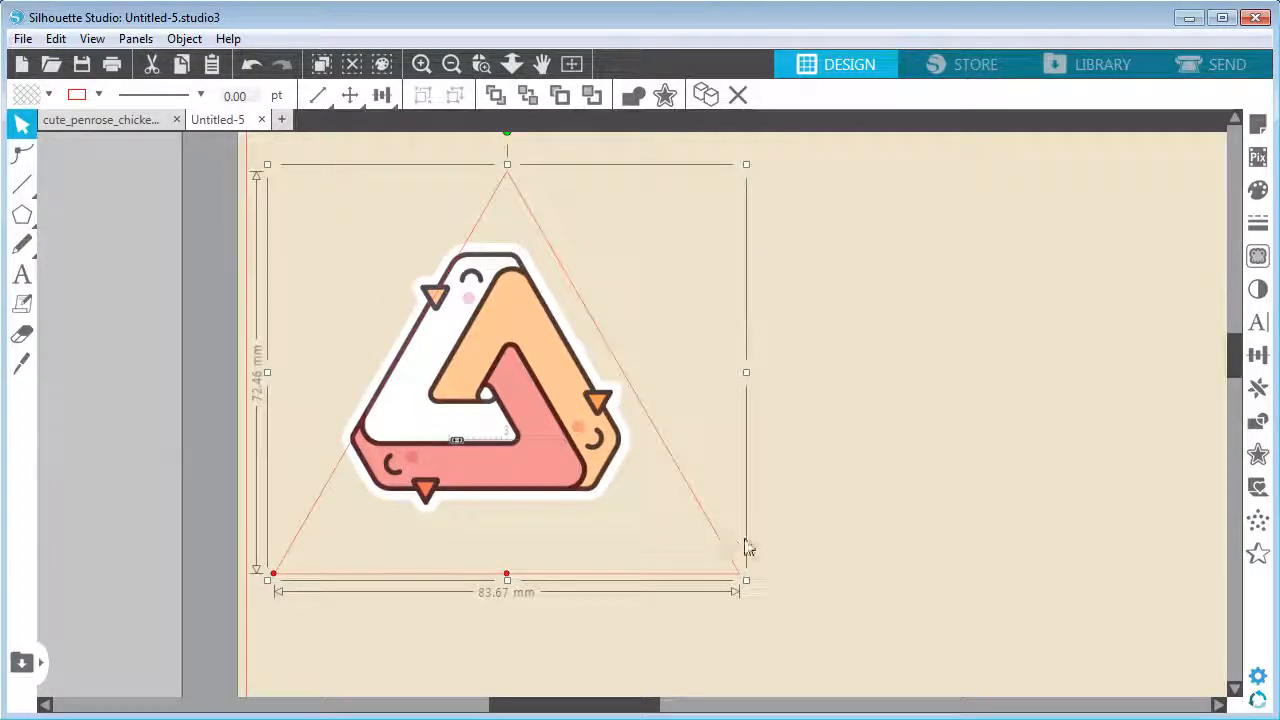
pyautogui.moveTo(746, 581); pyautogui.dragTo(680, 482)
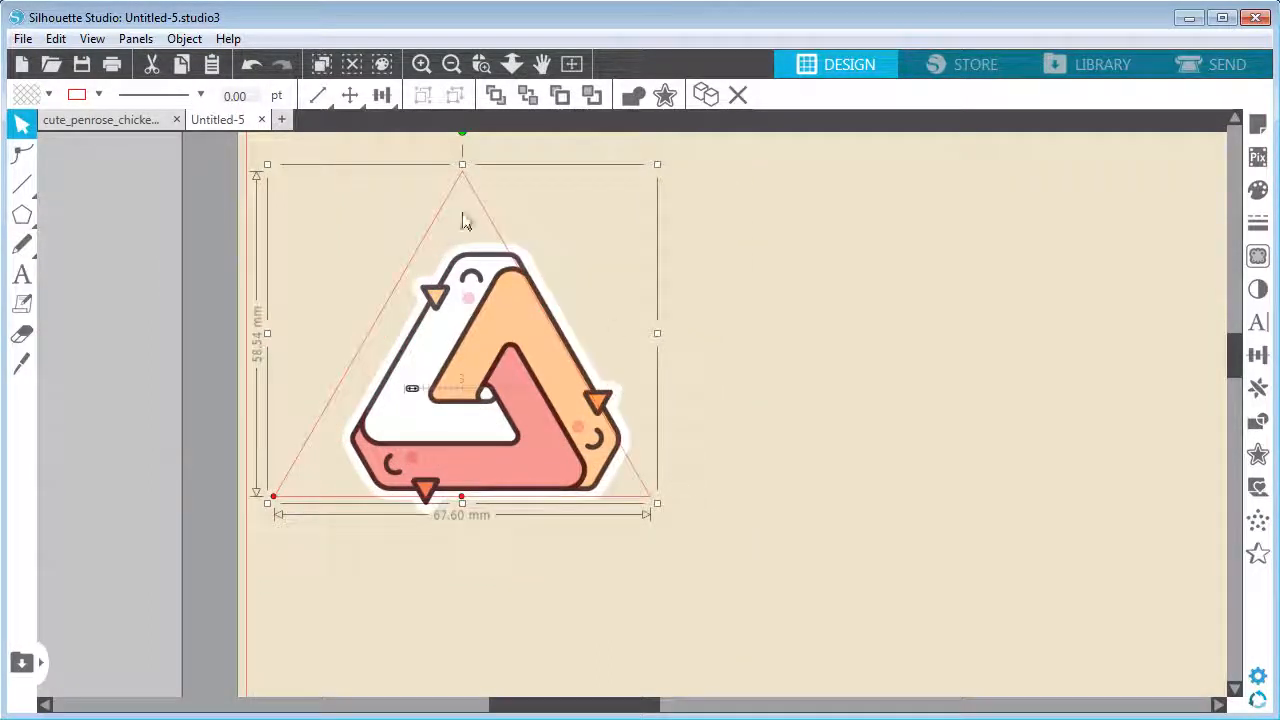
pyautogui.moveTo(460, 212); pyautogui.dragTo(494, 228)
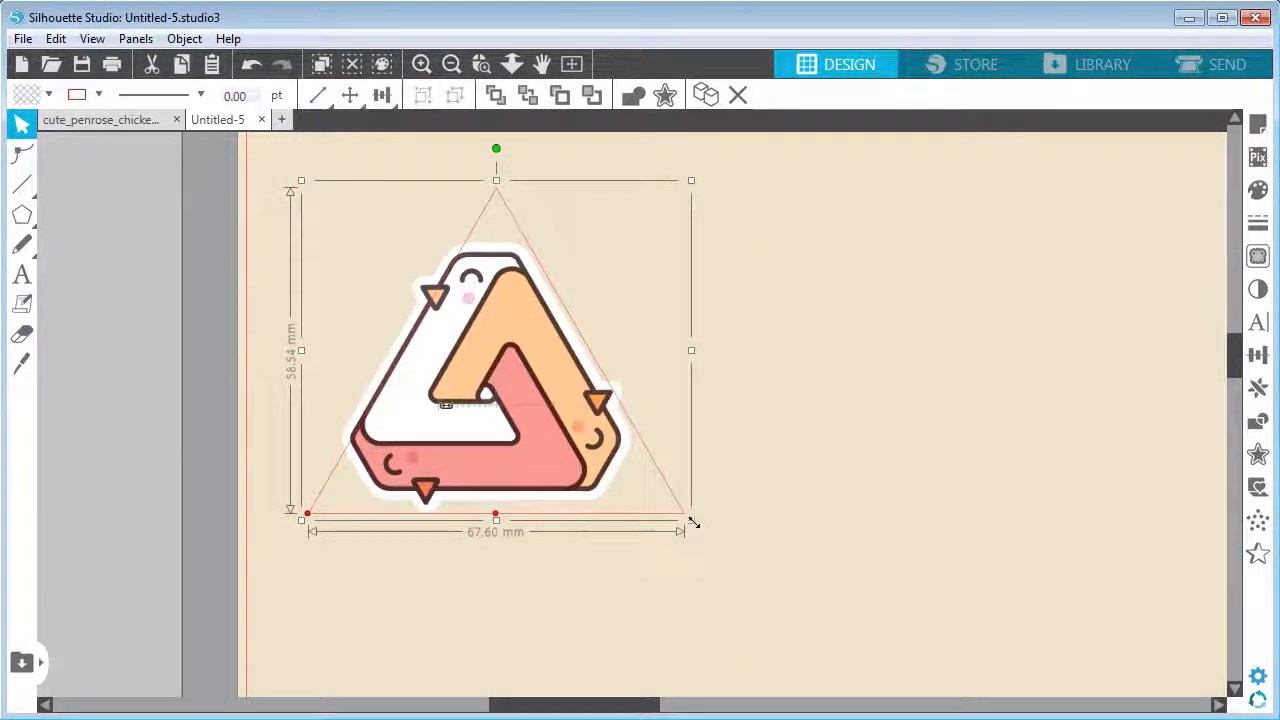
pyautogui.moveTo(692, 522); pyautogui.dragTo(672, 502)
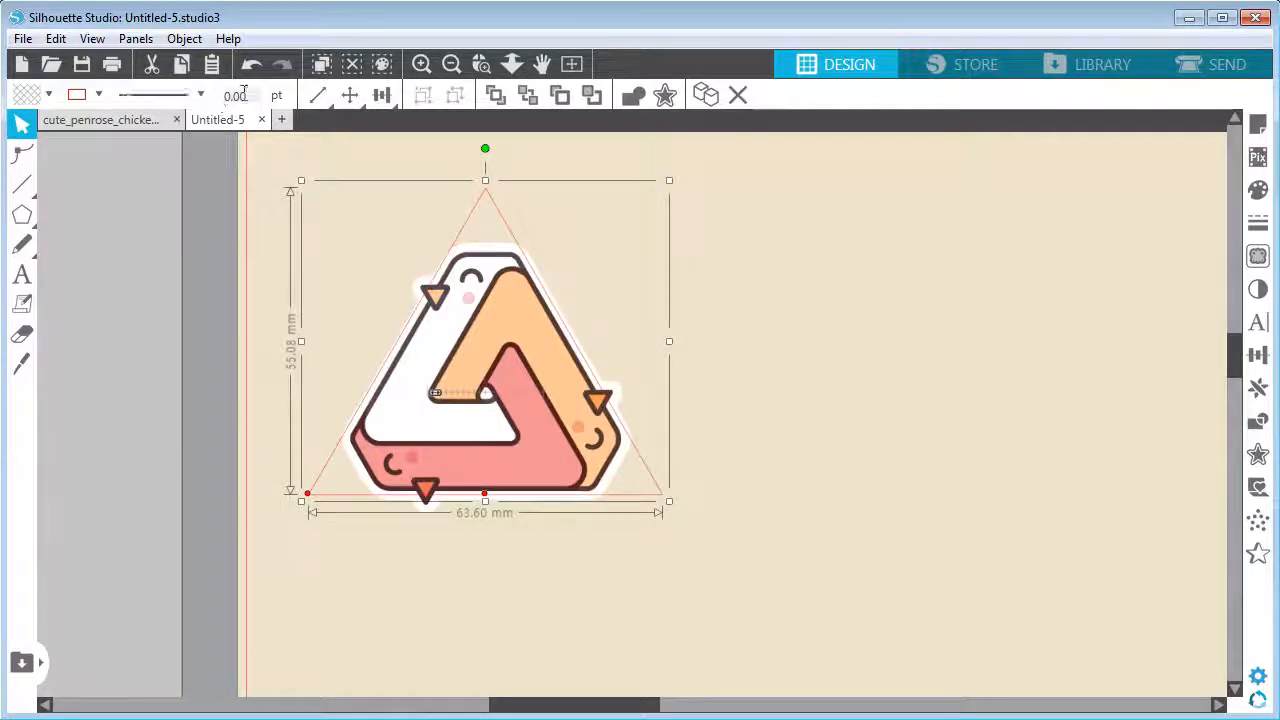
pyautogui.moveTo(160, 96); pyautogui.dragTo(200, 97)
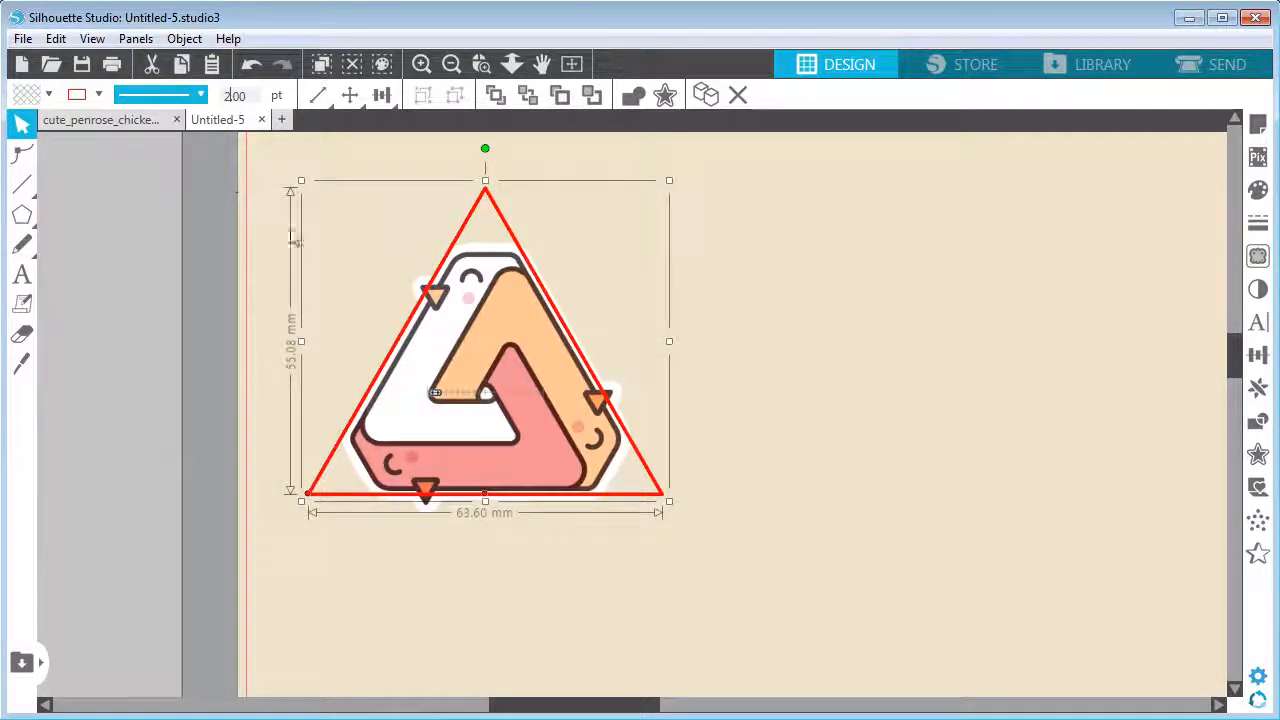
pyautogui.moveTo(307, 180); pyautogui.dragTo(314, 185)
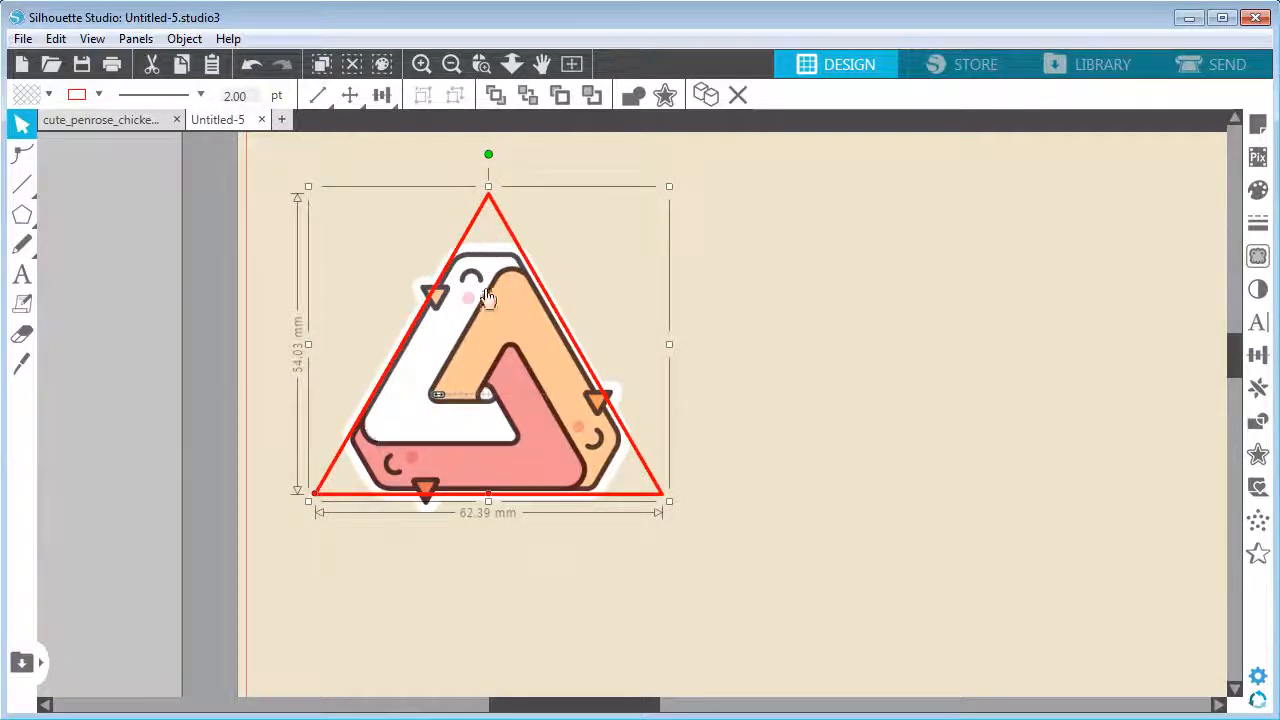
# - Draw two diagonal lines and one horizontal line across the sticker, parallel to the triangle's sides, along the edges between its coloured bars
pyautogui.click(22, 184)
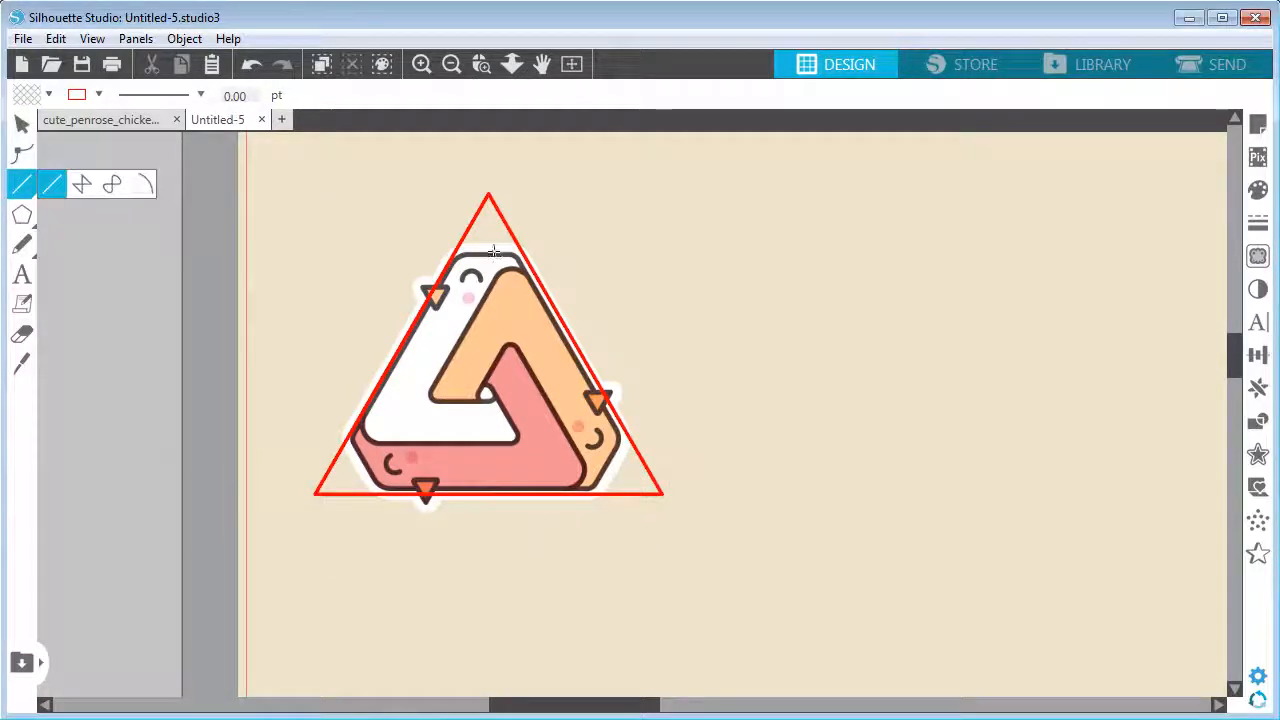
pyautogui.moveTo(436, 191); pyautogui.dragTo(654, 584)
pyautogui.click(22, 184)
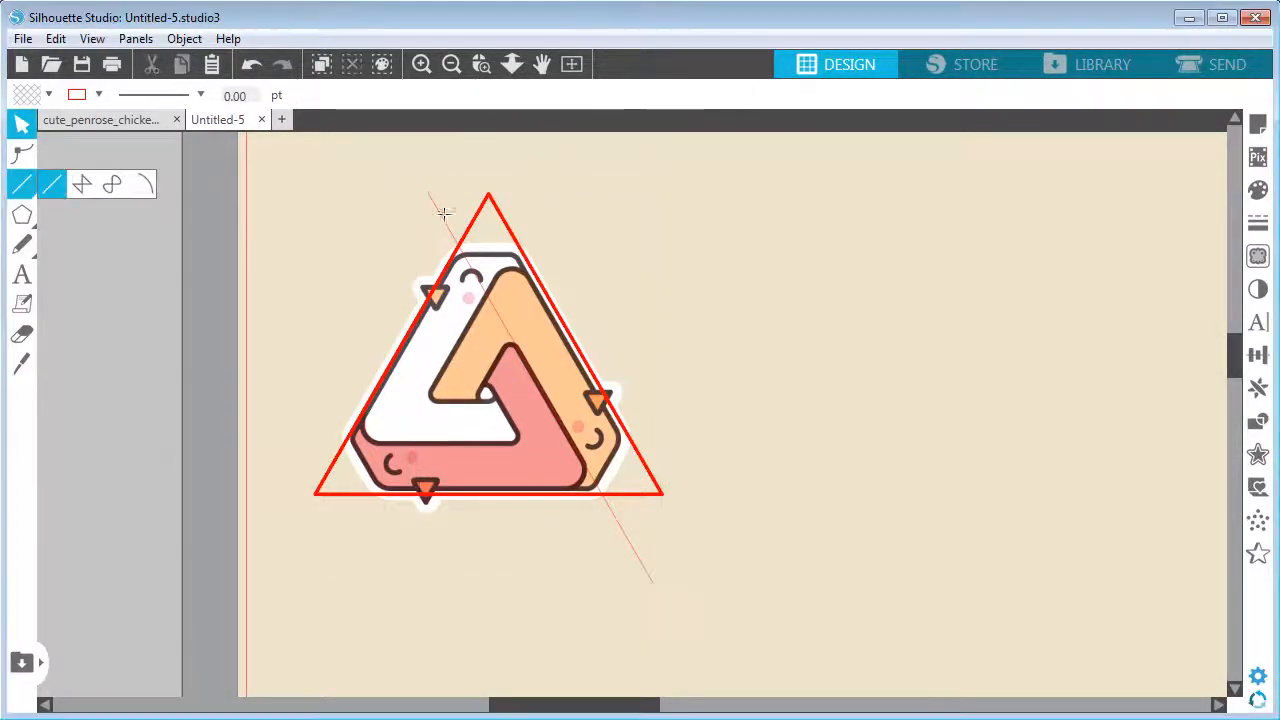
pyautogui.moveTo(547, 186); pyautogui.dragTo(333, 567)
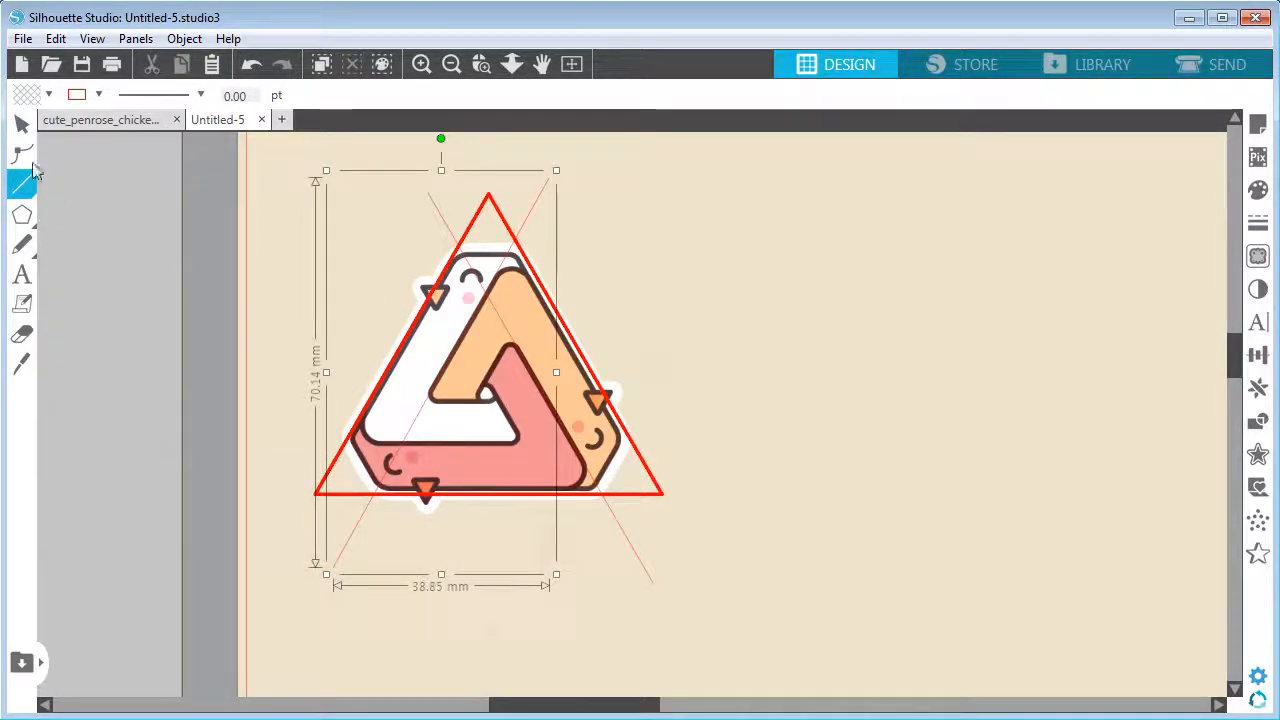
pyautogui.moveTo(270, 438); pyautogui.dragTo(766, 438)
pyautogui.press('v')
pyautogui.press('Down')
pyautogui.press('Down')
pyautogui.press('Down')
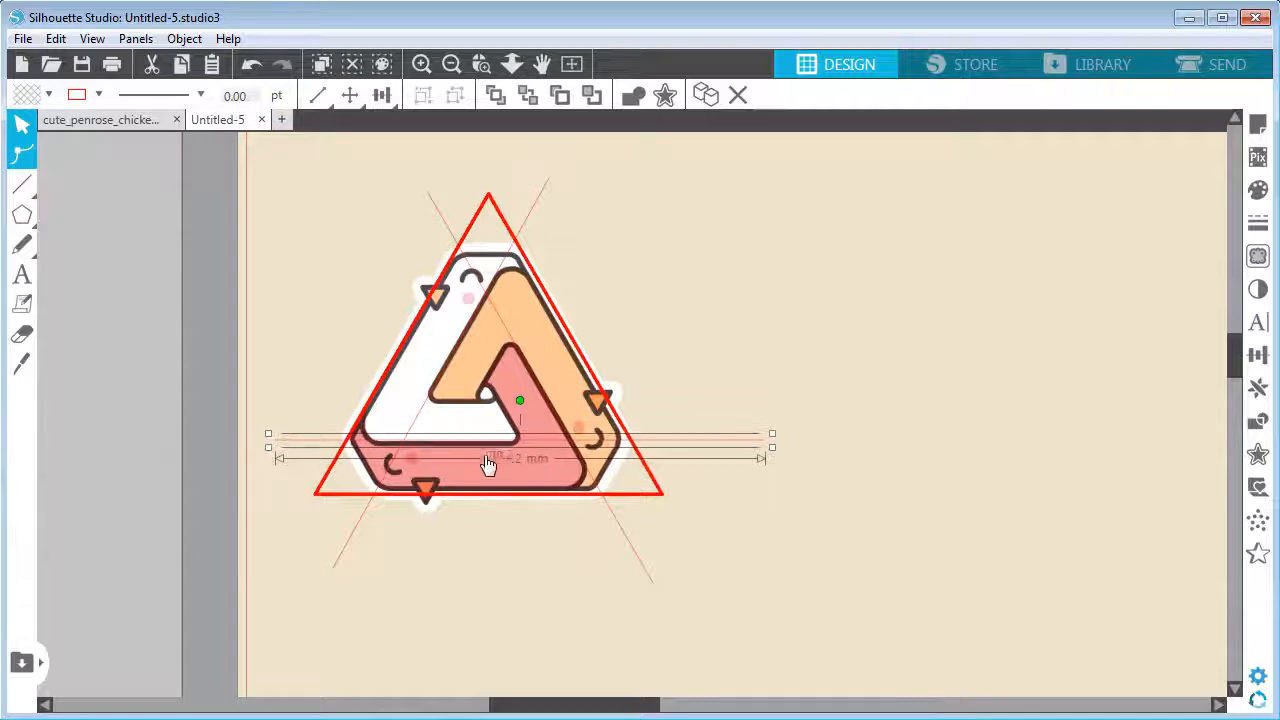
# - Set the line thickness of all shapes on the page to 2 pt
pyautogui.hotkey('ctrl', 'a')
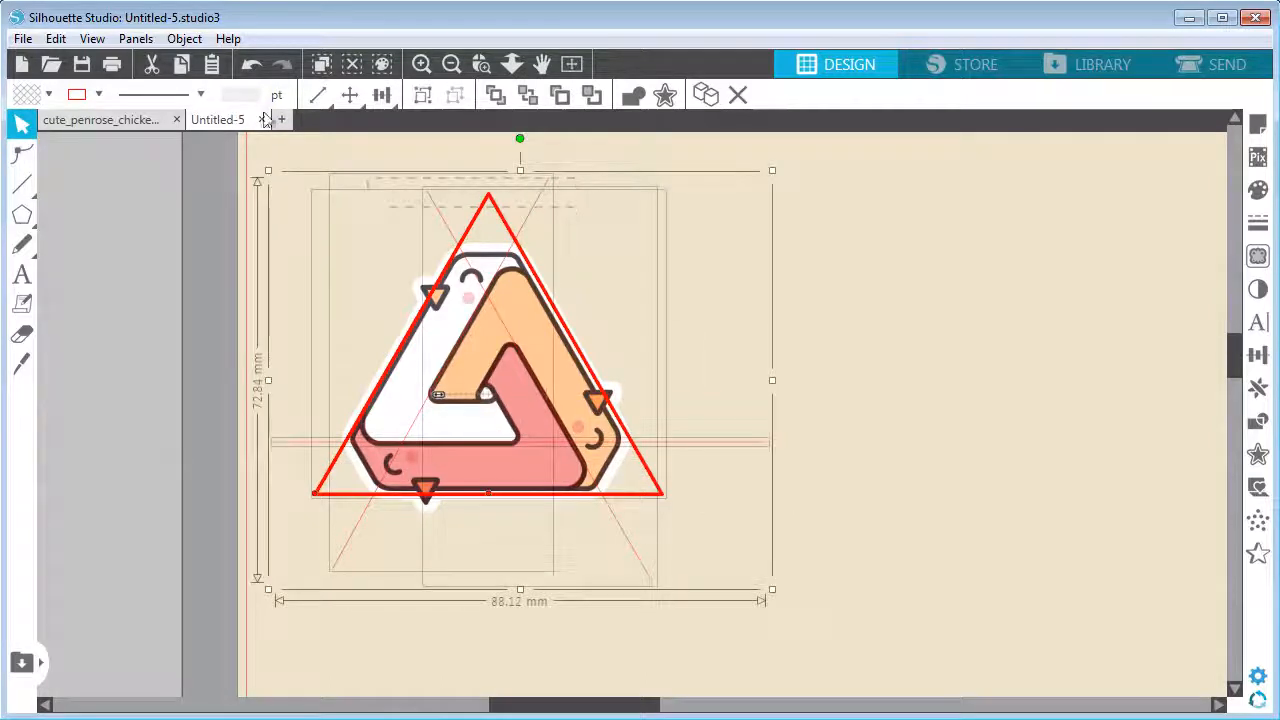
pyautogui.press('BackSpace')
pyautogui.press('BackSpace')
pyautogui.press('BackSpace')
pyautogui.press('BackSpace')
pyautogui.write('2')
pyautogui.press('Return')
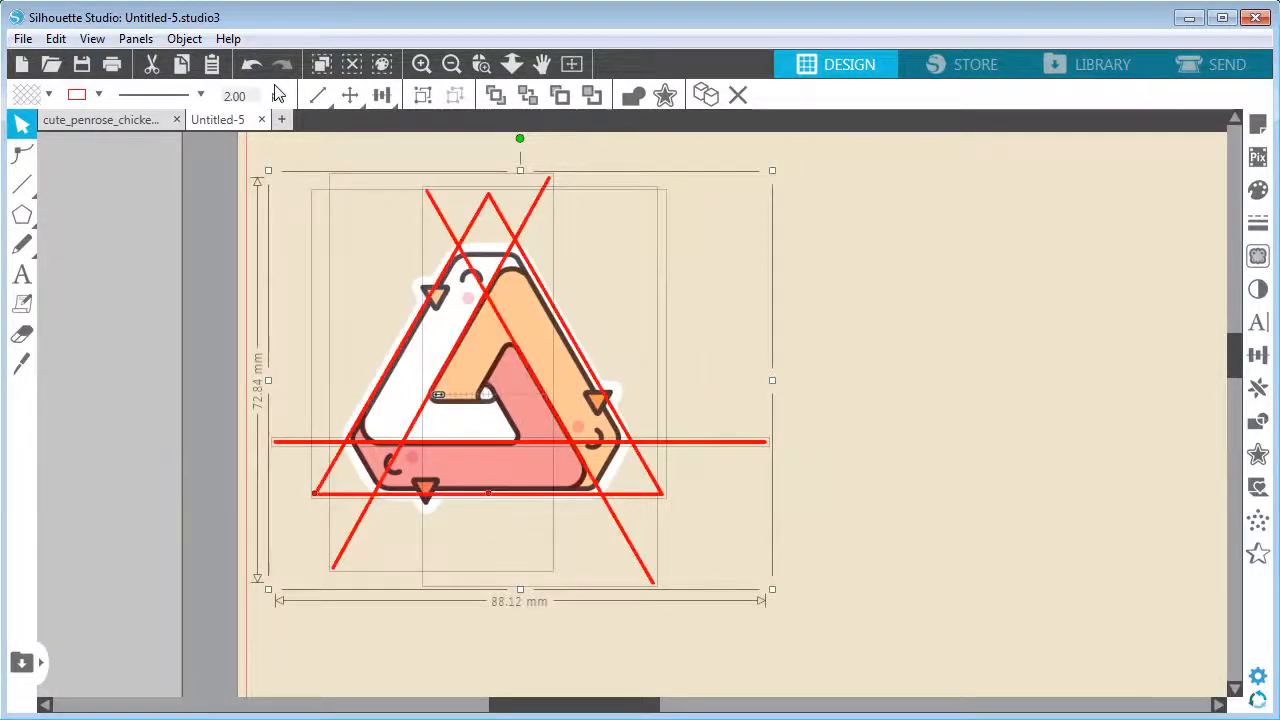
pyautogui.click(714, 408)
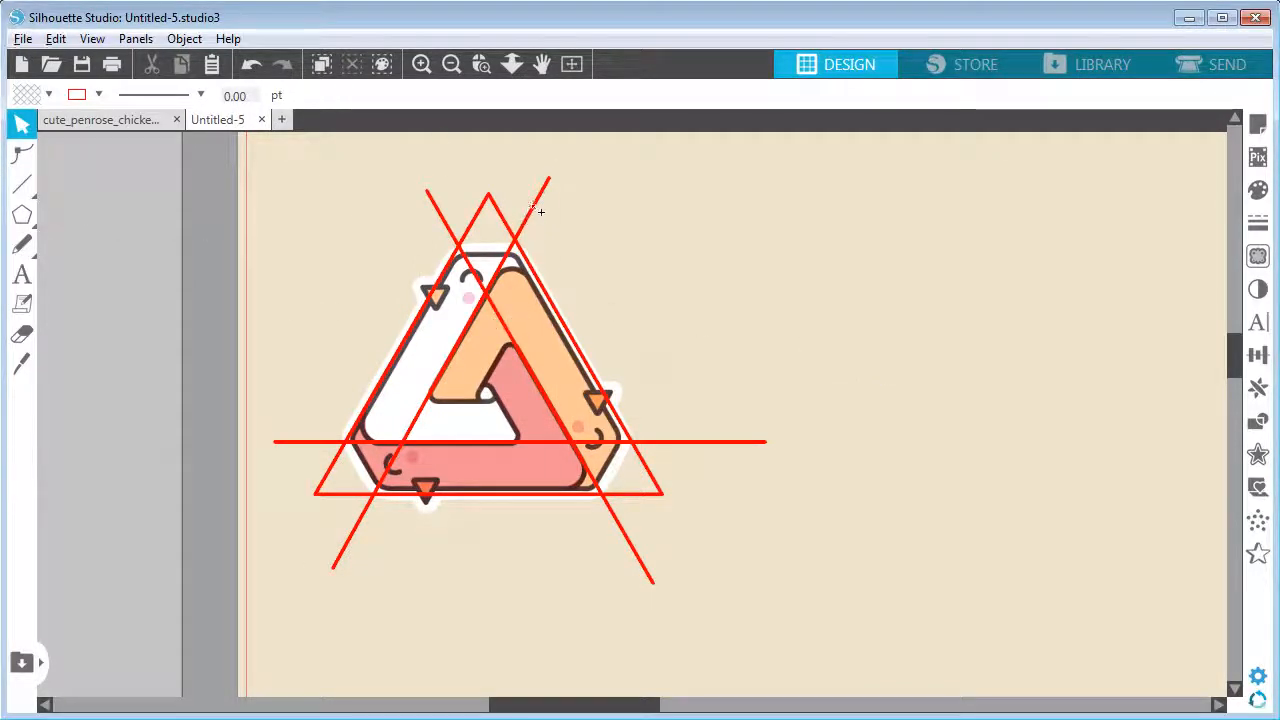
# - Duplicate each of the three guide lines and offset the copies inward to follow the edges of the sticker's central opening
pyautogui.moveTo(540, 212); pyautogui.dragTo(577, 229)
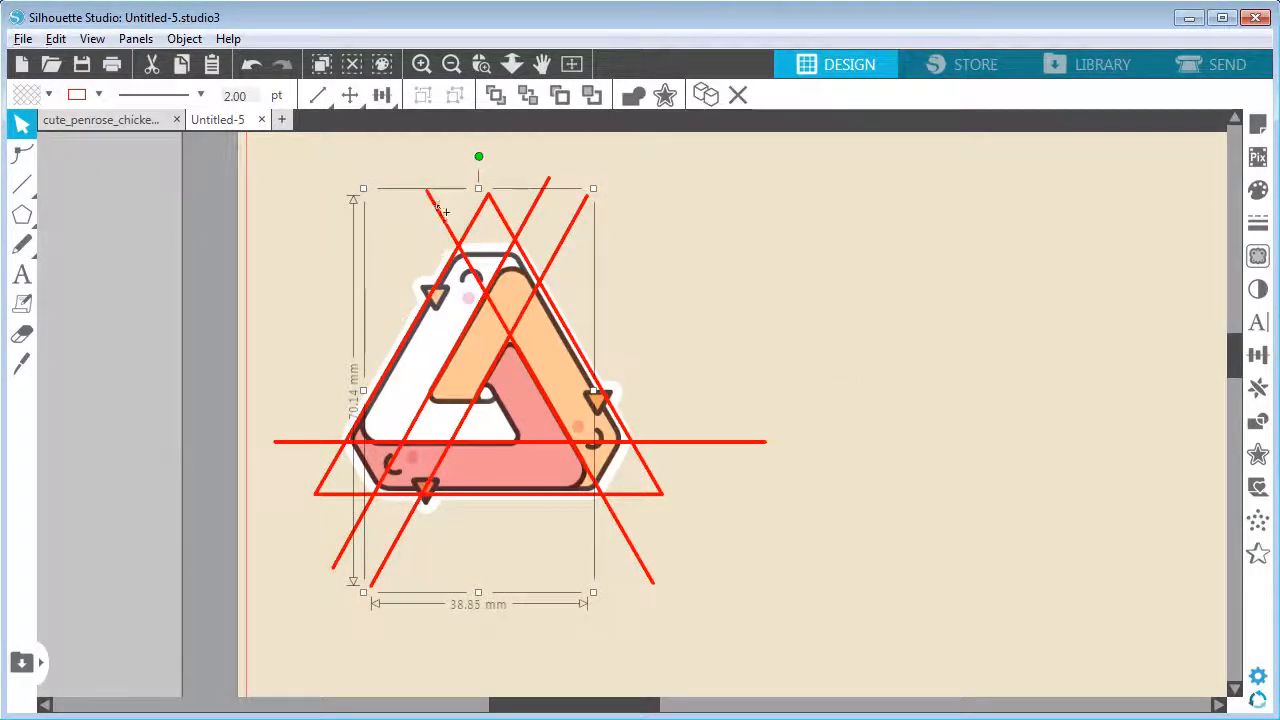
pyautogui.moveTo(440, 210); pyautogui.dragTo(459, 226)
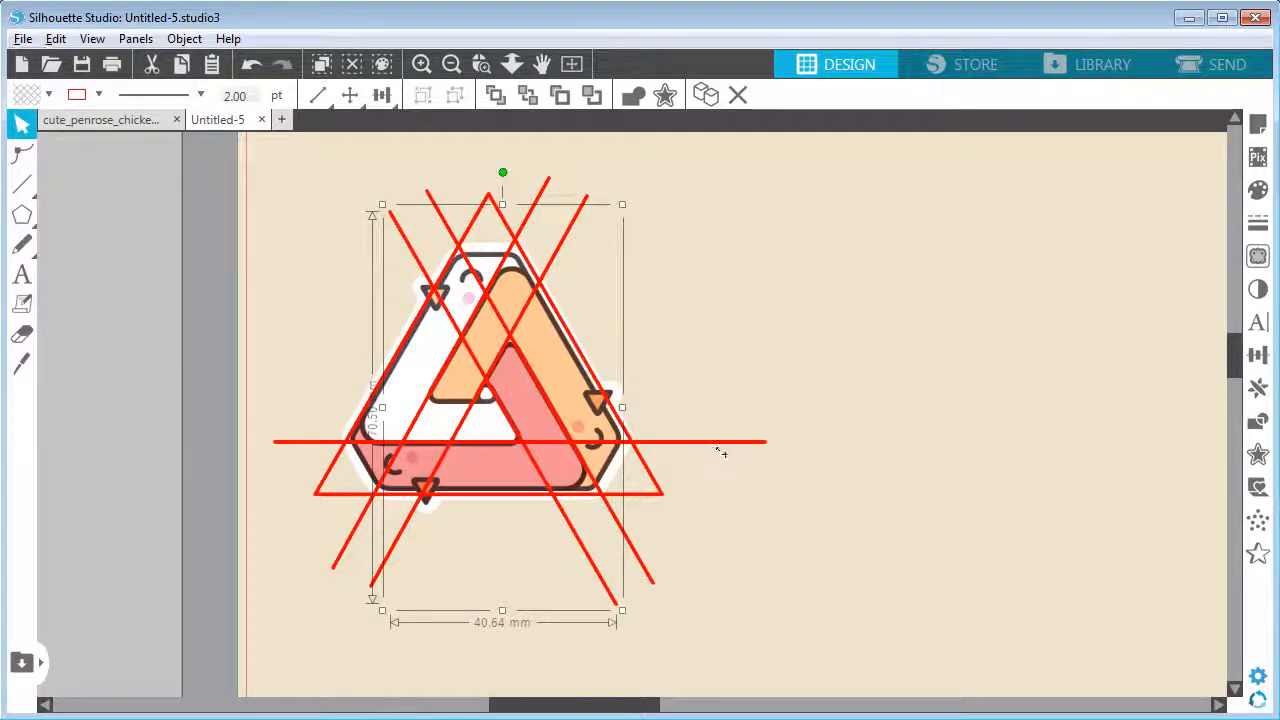
pyautogui.moveTo(720, 443); pyautogui.dragTo(720, 408)
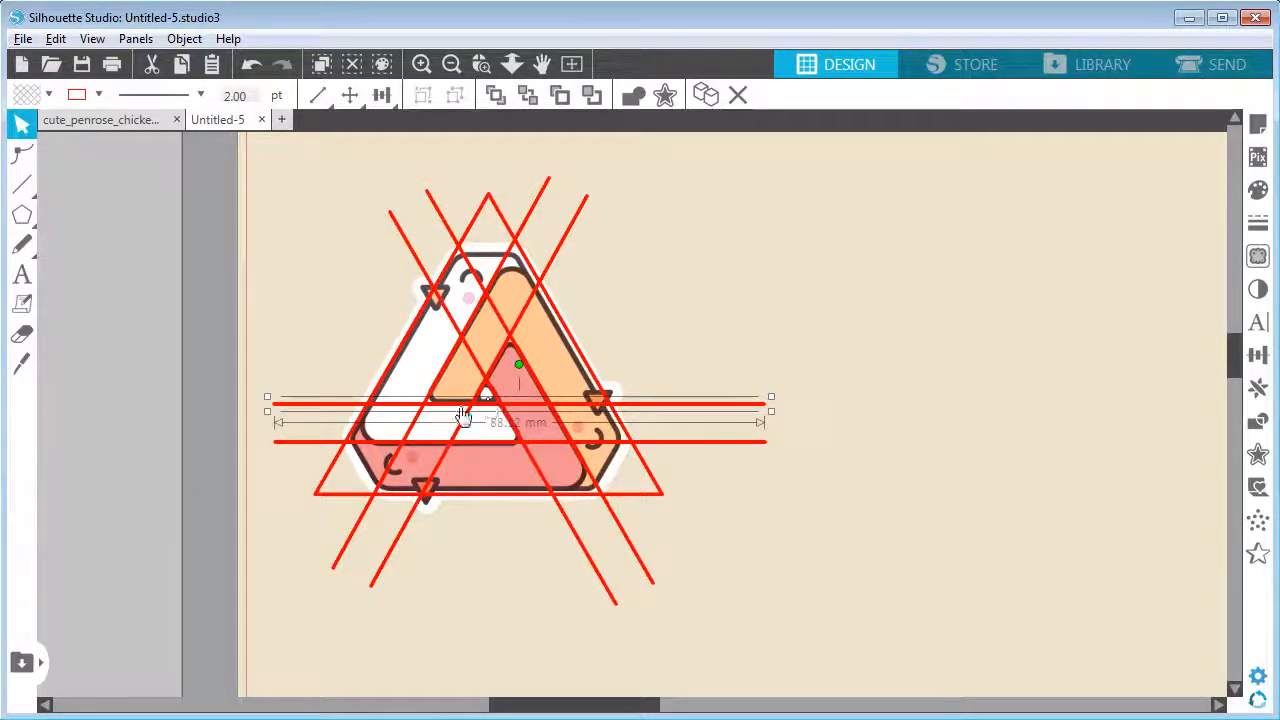
pyautogui.click(780, 345)
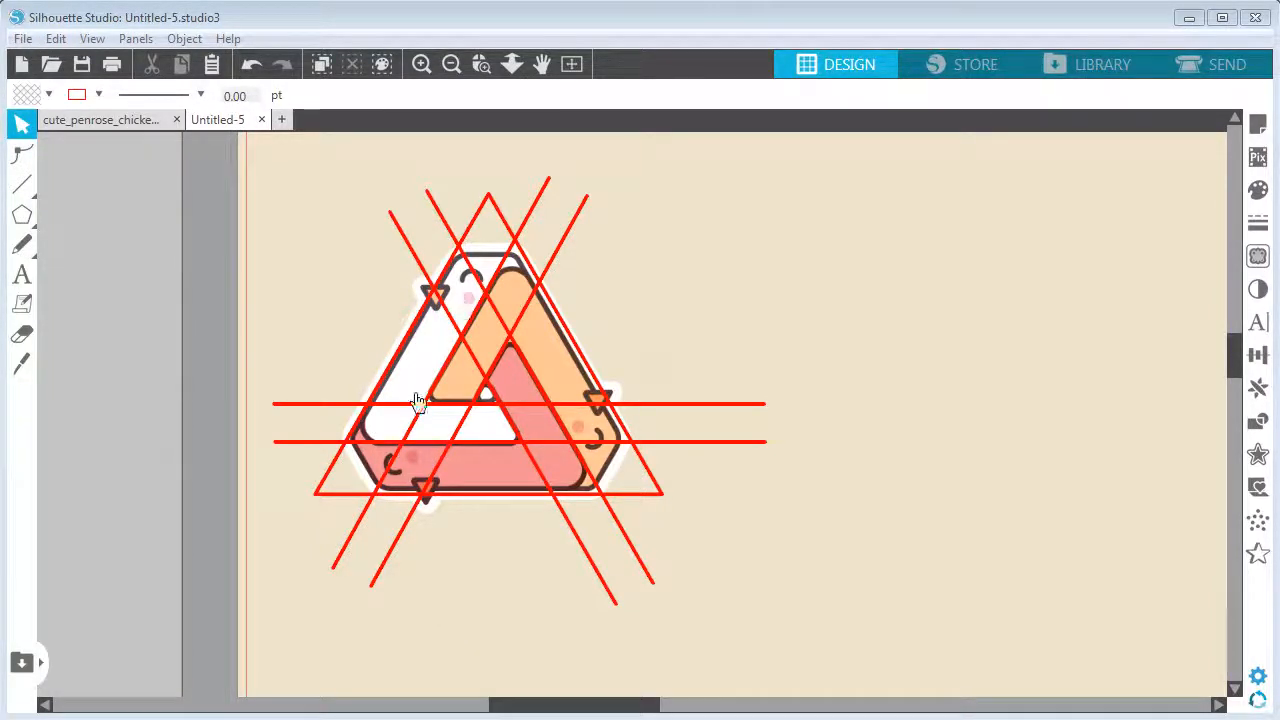
pyautogui.click(451, 65)
pyautogui.moveTo(800, 354); pyautogui.dragTo(537, 260)
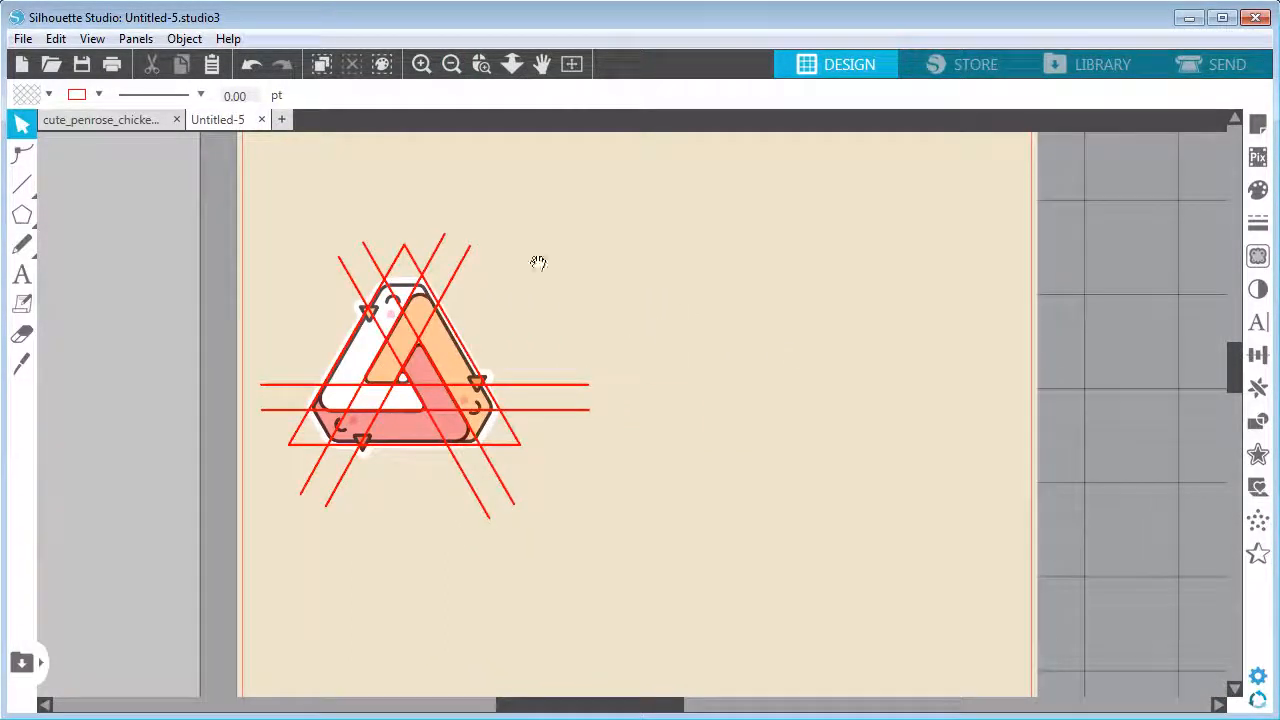
# - Draw a polygon beside the sticker, reduce it to three sides, and scale the triangle down to about 78 mm wide
pyautogui.click(24, 128)
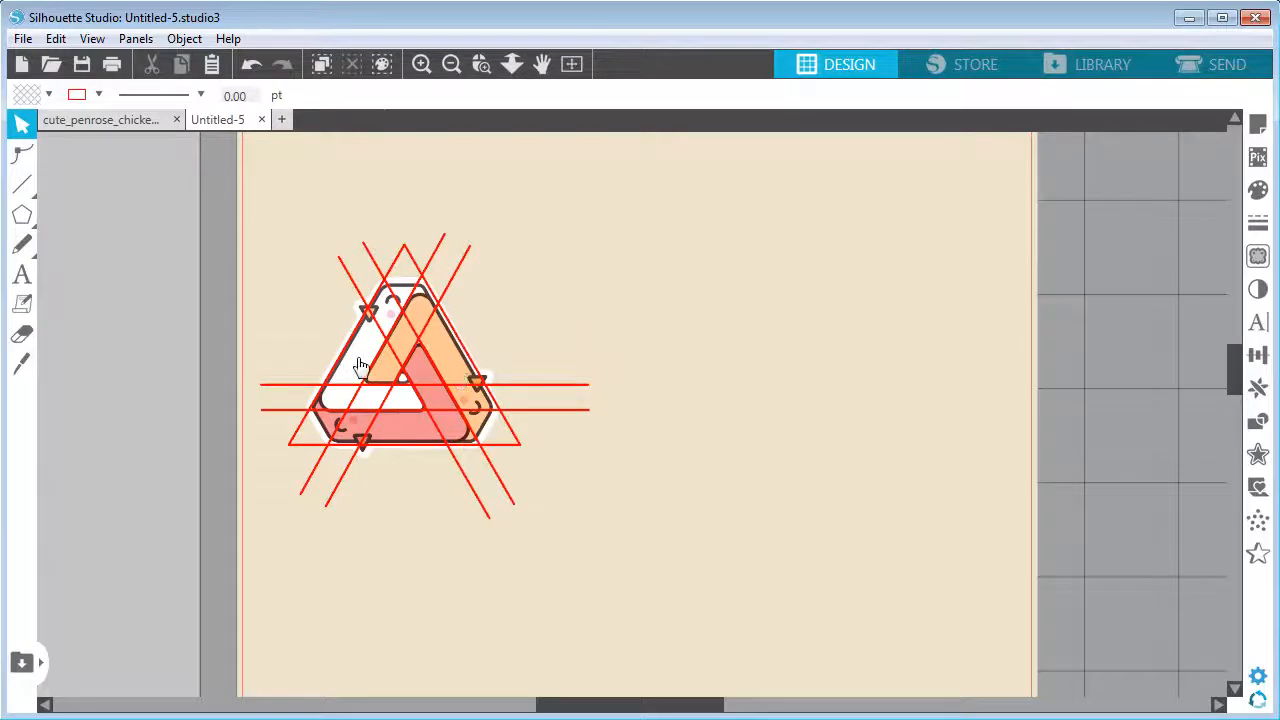
pyautogui.moveTo(20, 214)
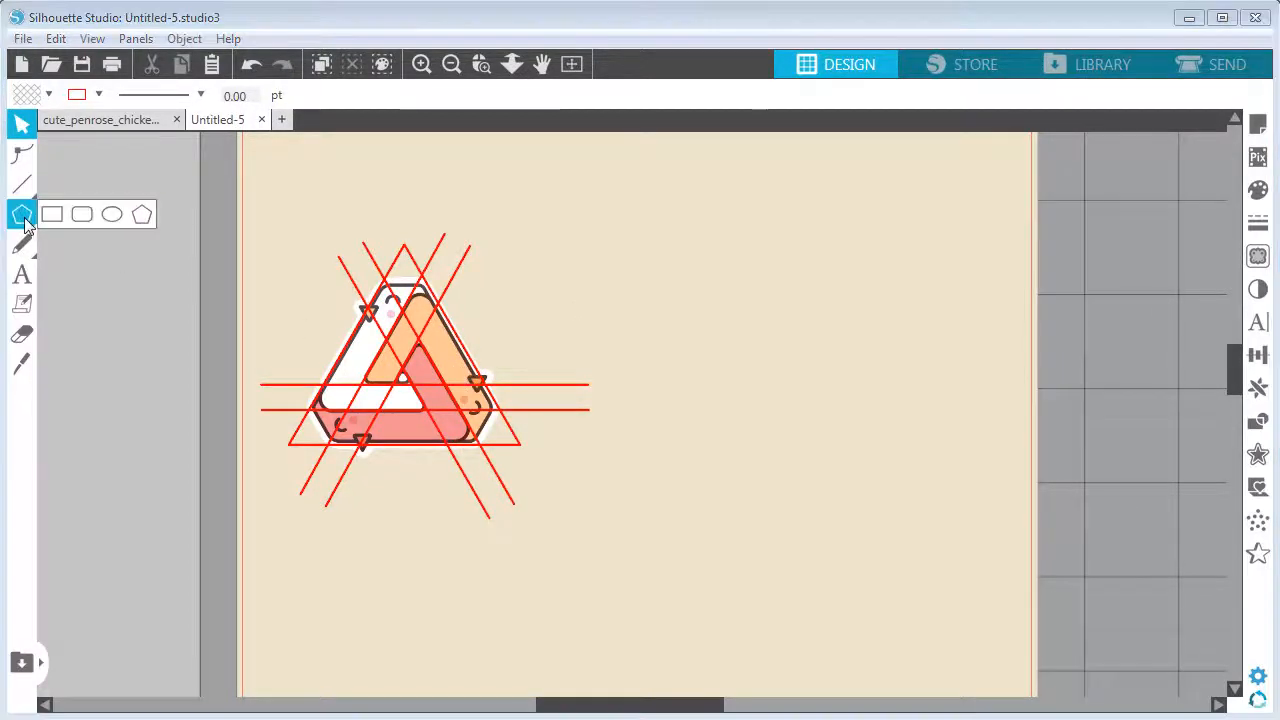
pyautogui.click(137, 218)
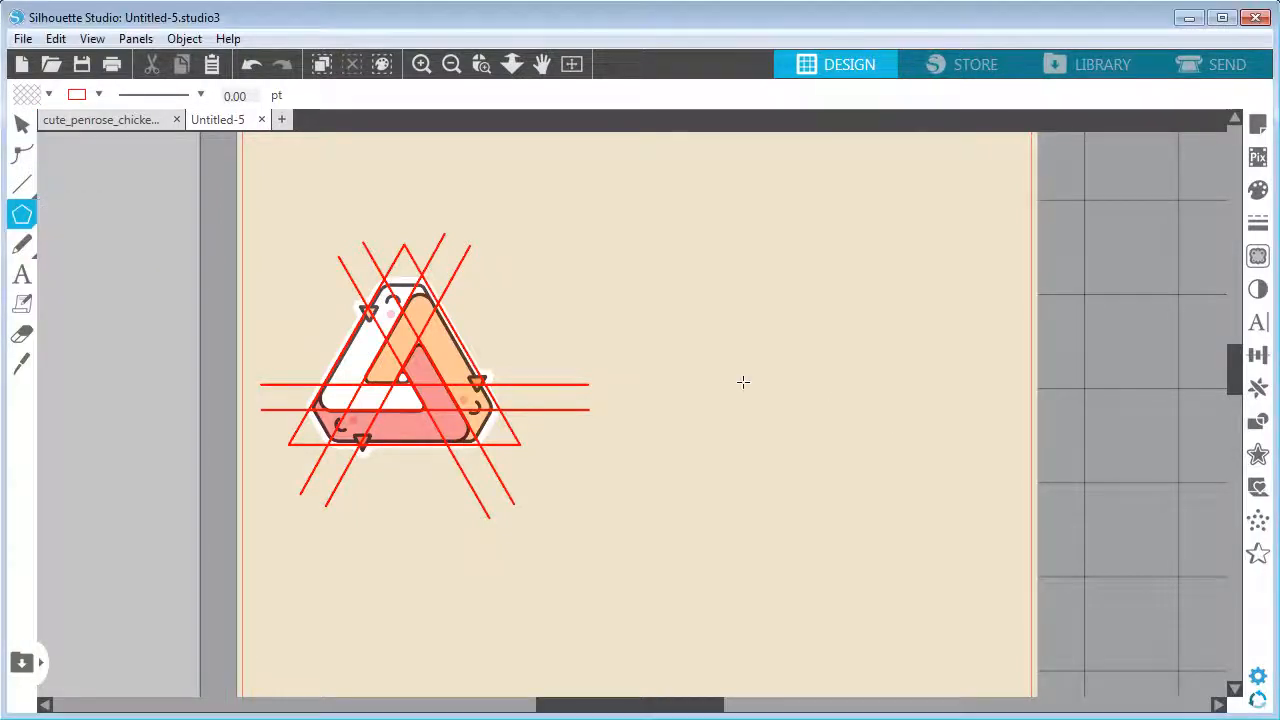
pyautogui.moveTo(743, 380)
pyautogui.mouseDown()
pyautogui.moveTo(863, 400)
pyautogui.moveTo(757, 255)
pyautogui.moveTo(606, 280)
pyautogui.moveTo(654, 500)
pyautogui.moveTo(742, 284)
pyautogui.moveTo(738, 513)
pyautogui.moveTo(728, 506)
pyautogui.mouseUp()
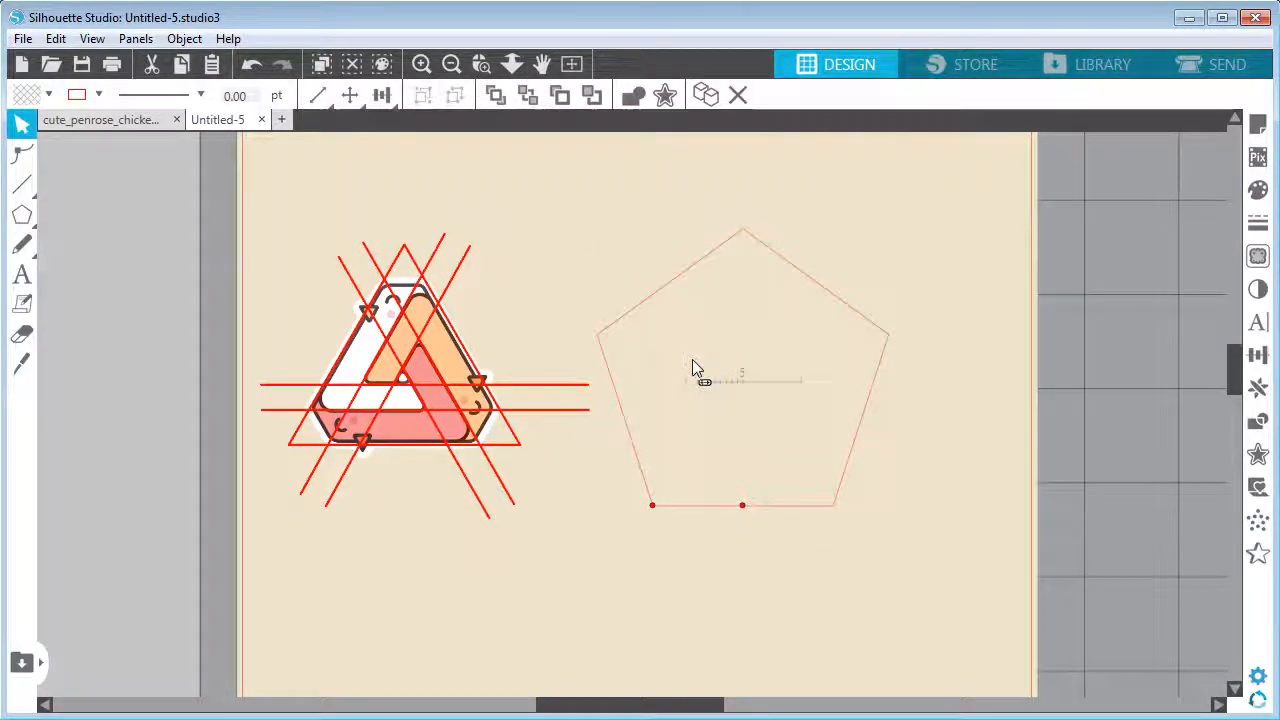
pyautogui.moveTo(705, 385); pyautogui.dragTo(692, 382)
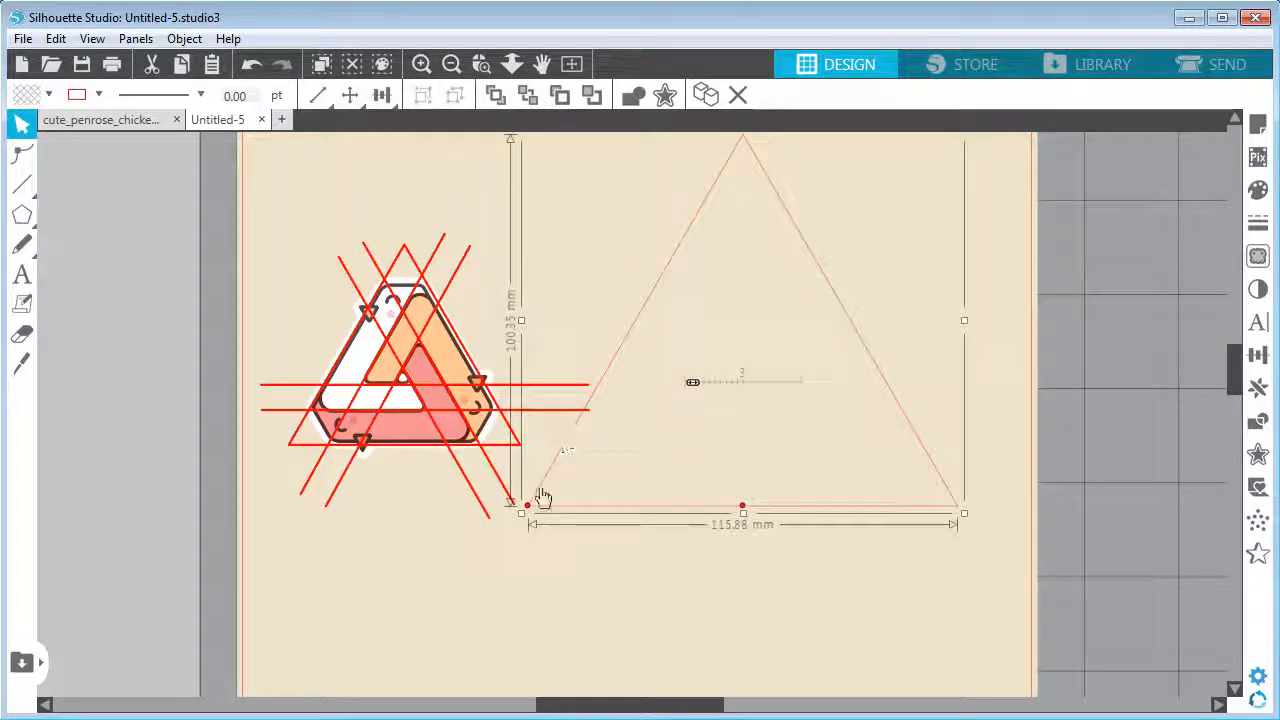
pyautogui.moveTo(522, 515); pyautogui.dragTo(663, 380)
pyautogui.moveTo(731, 309); pyautogui.dragTo(672, 418)
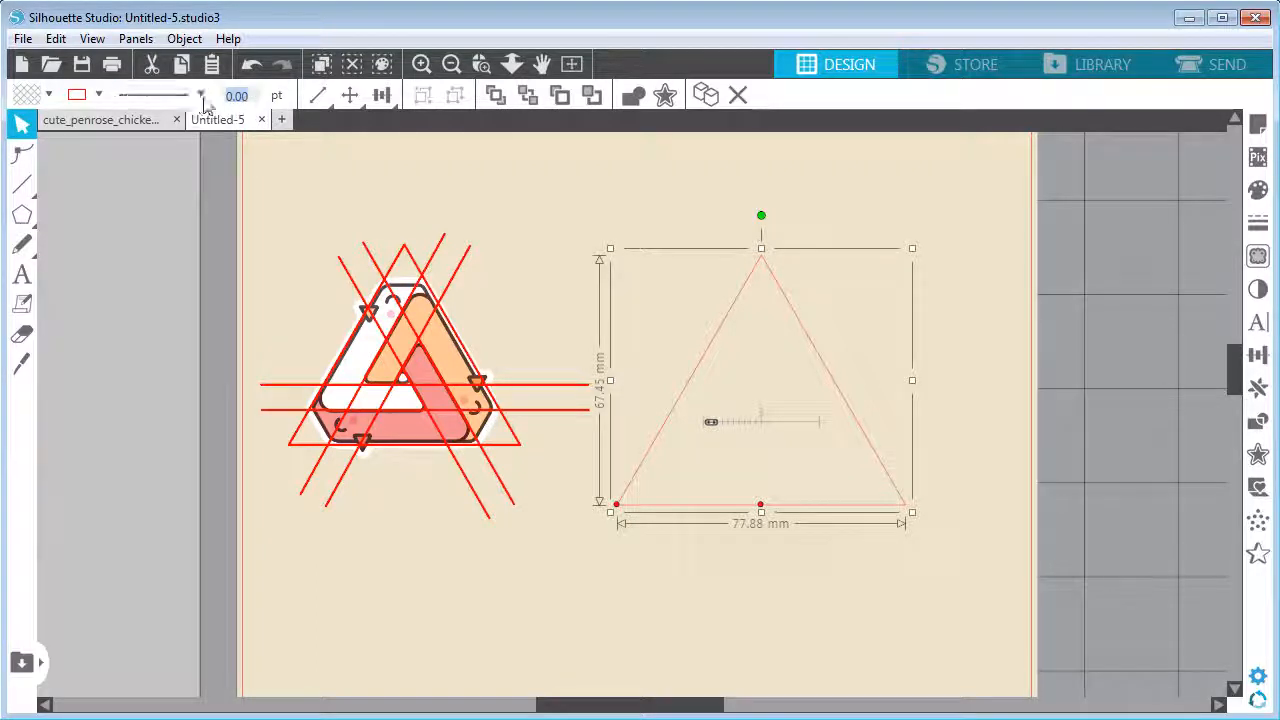
# - Set the new triangle's line to 40 pt thick with bevelled corners and scale it down to about 63 mm high
pyautogui.write('40')
pyautogui.press('Return')
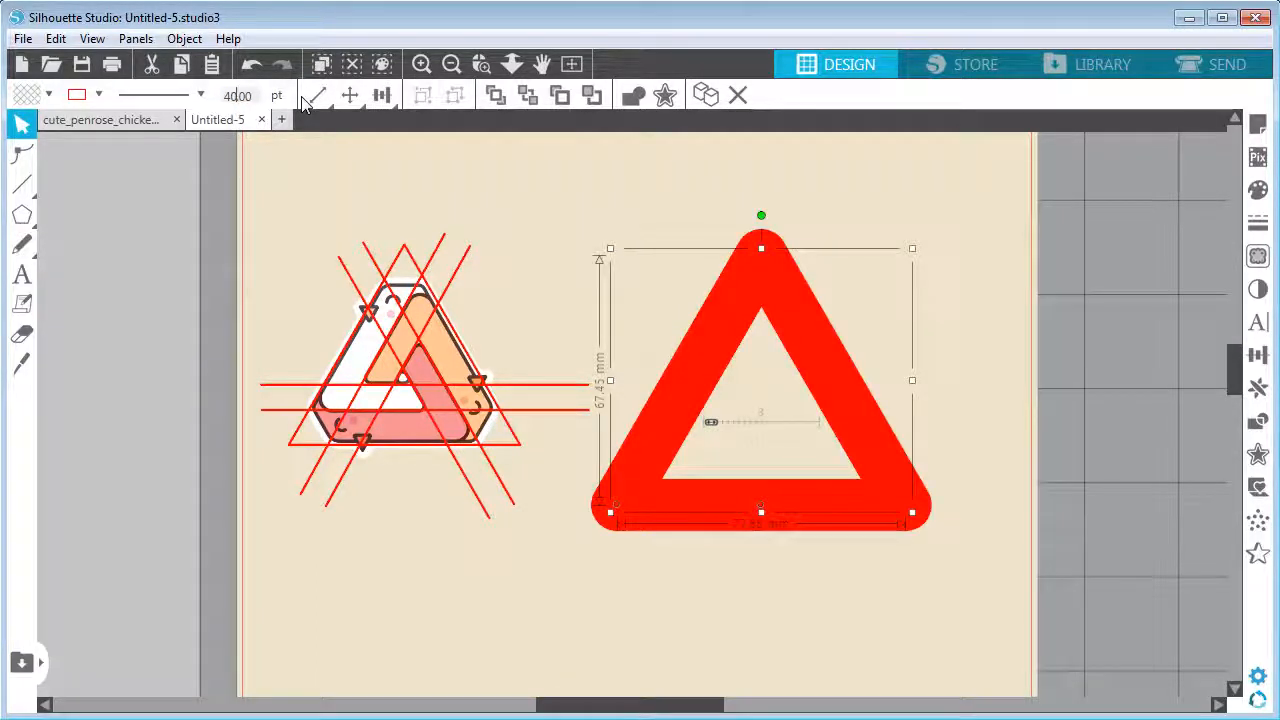
pyautogui.click(1258, 228)
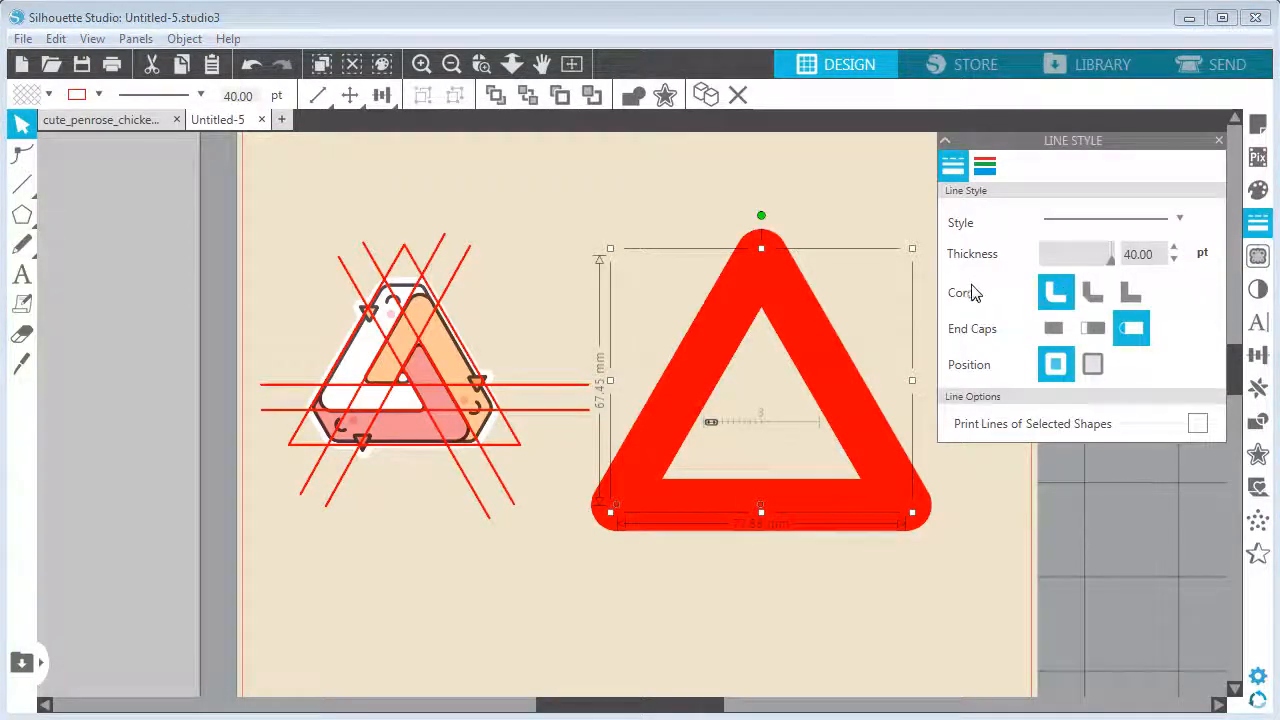
pyautogui.click(1097, 298)
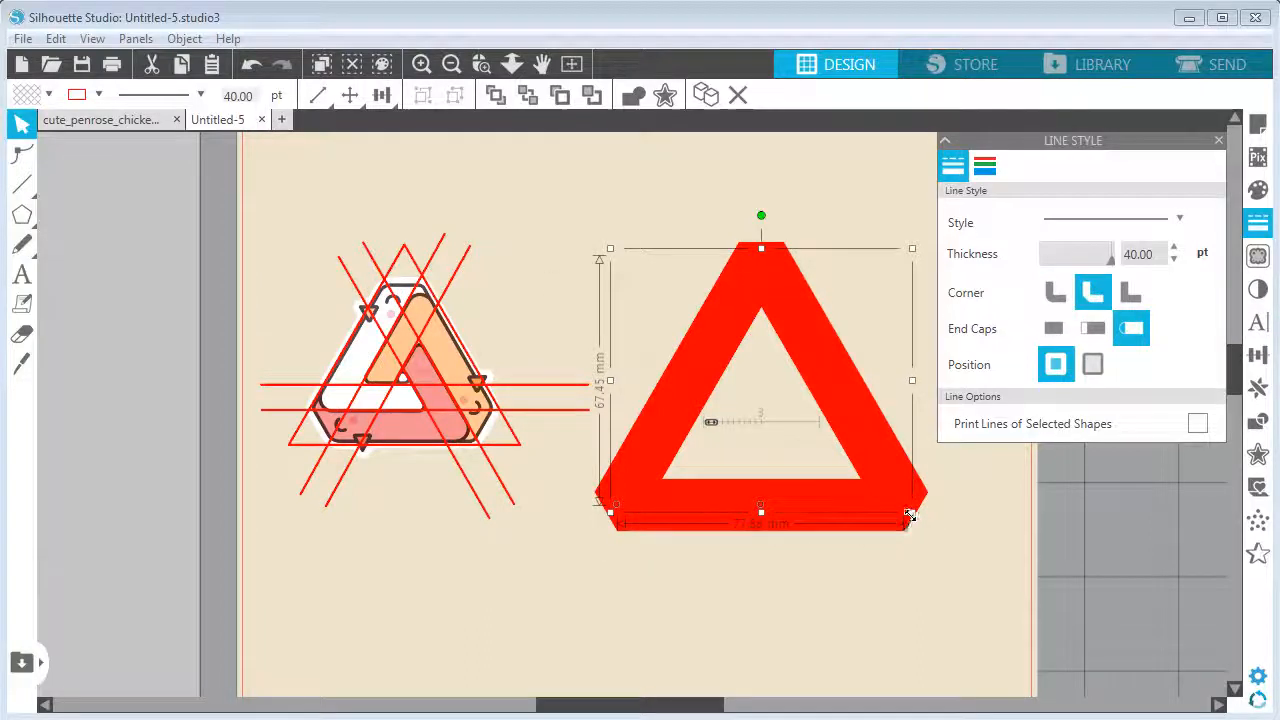
pyautogui.moveTo(912, 512); pyautogui.dragTo(894, 496)
pyautogui.moveTo(846, 416); pyautogui.dragTo(848, 428)
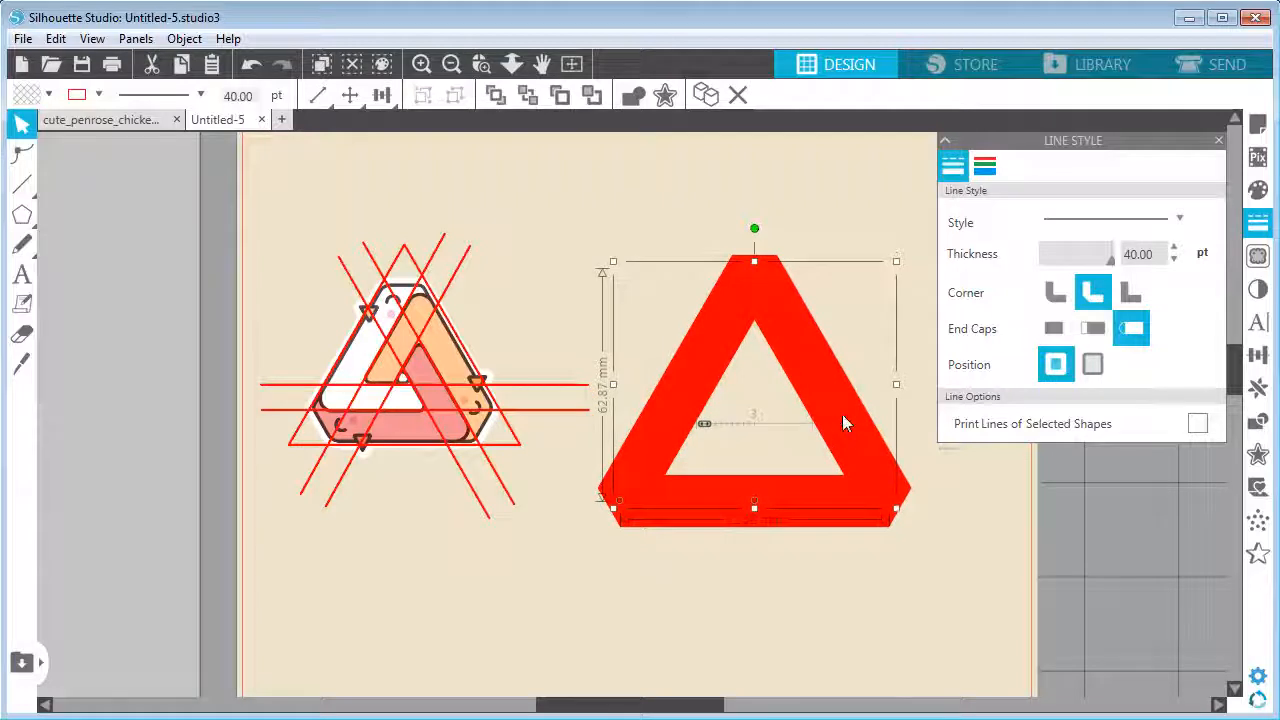
# - Fill the thick-lined triangle with grey and detach its line as a separate shape
pyautogui.click(48, 95)
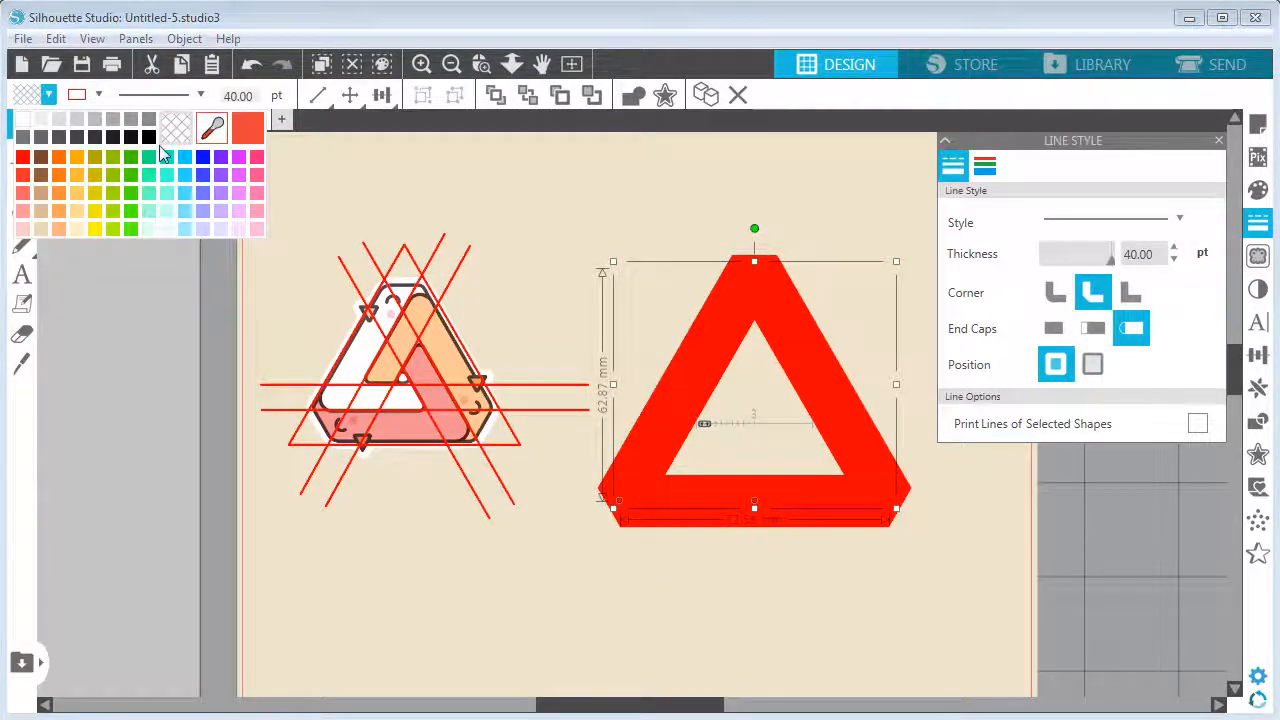
pyautogui.click(113, 120)
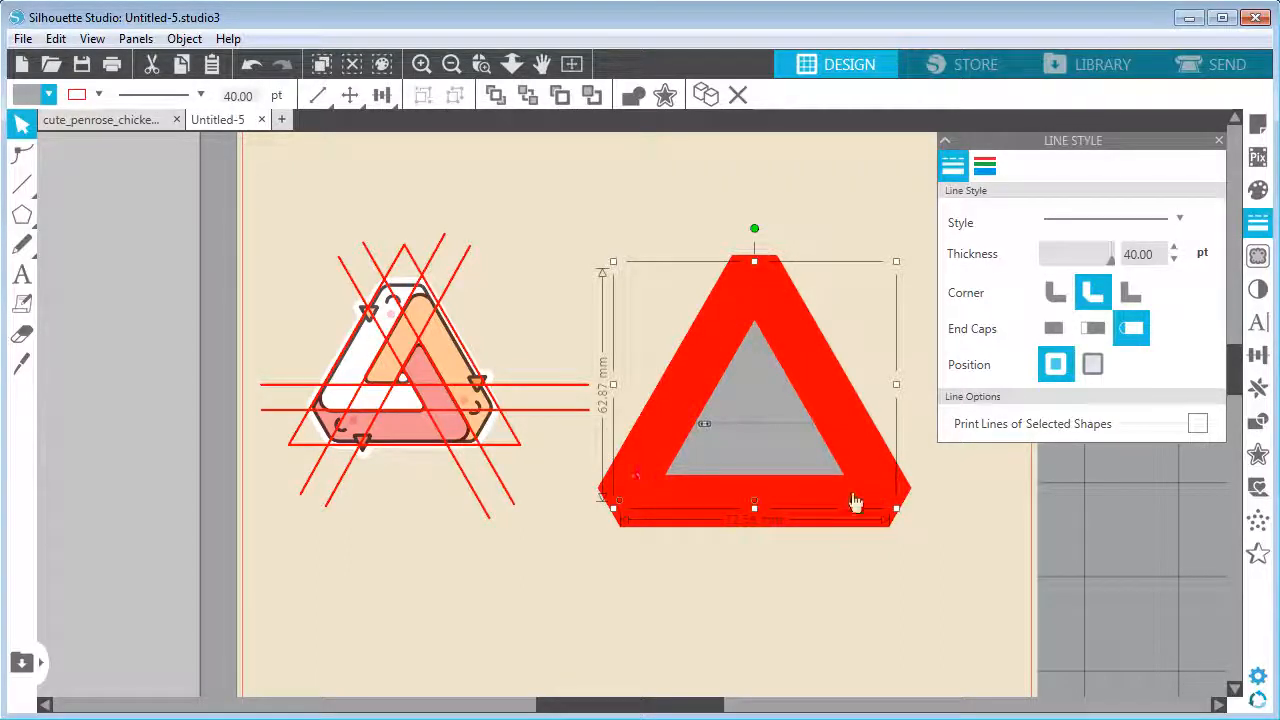
pyautogui.click(1258, 424)
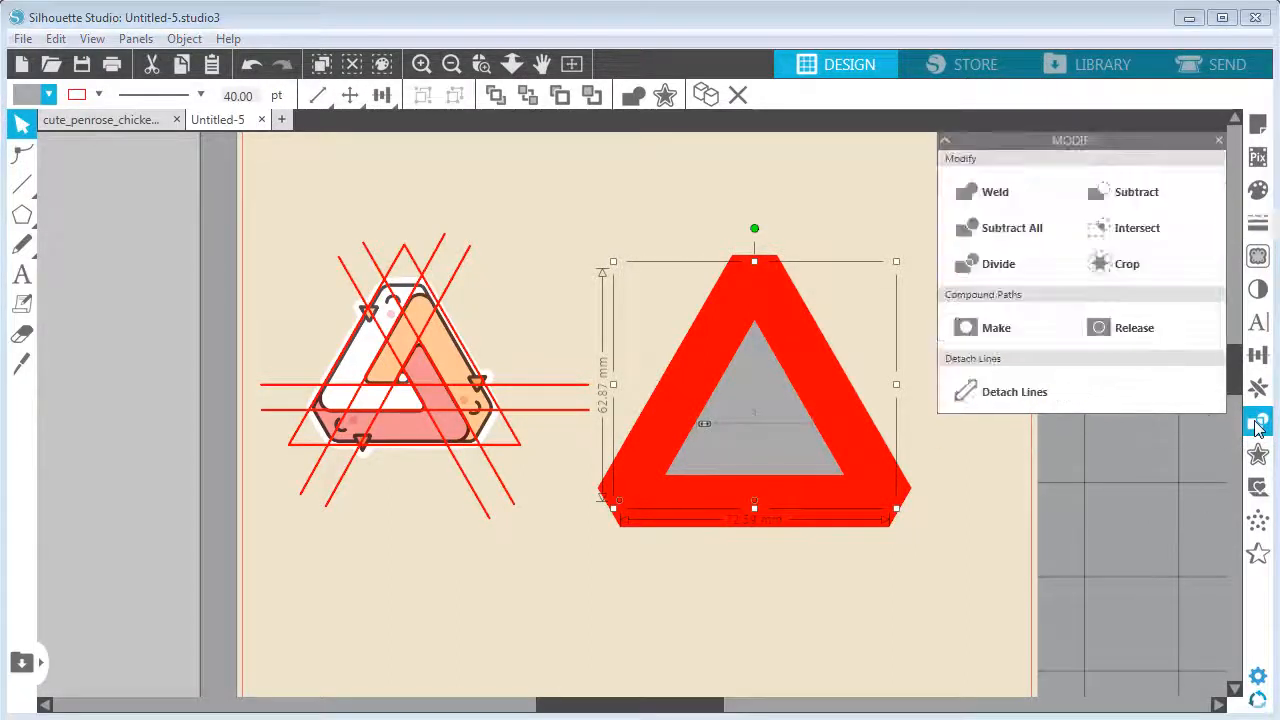
pyautogui.click(995, 393)
# - Undo the test move of the detached red frame and weld it with the grey triangle into one solid shape
pyautogui.moveTo(800, 330); pyautogui.dragTo(766, 304)
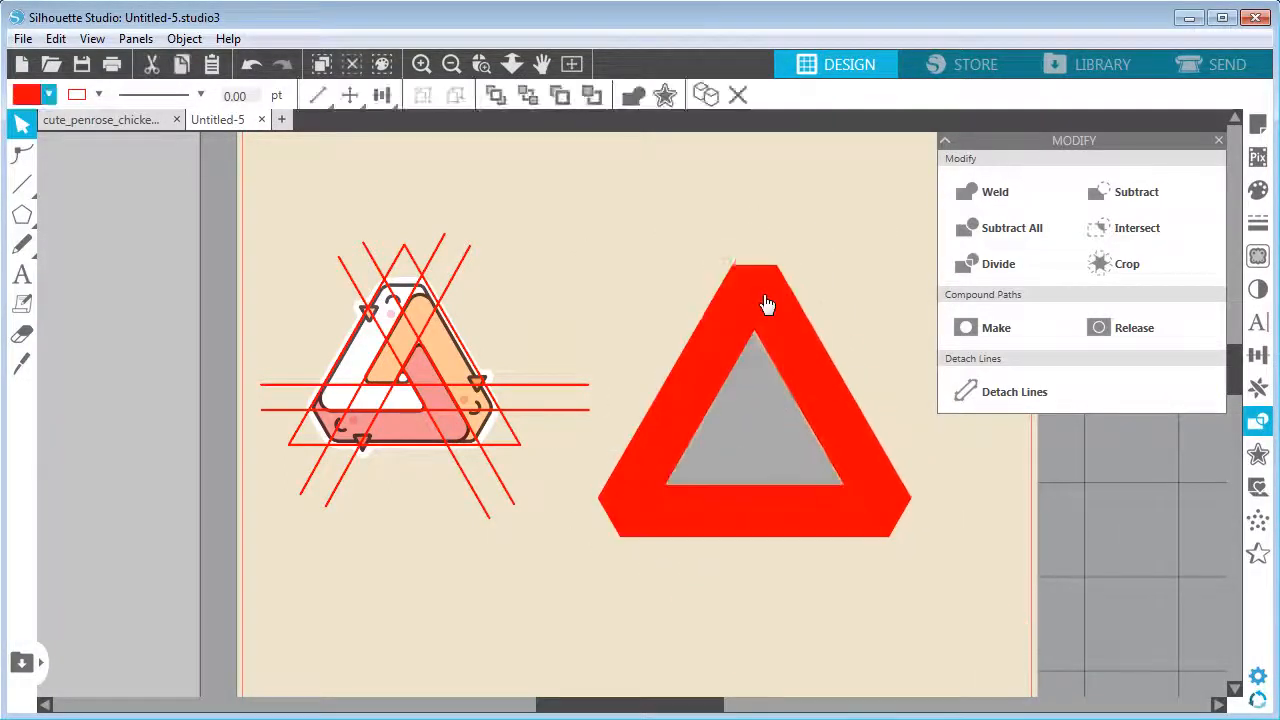
pyautogui.click(56, 38)
pyautogui.click(74, 54)
pyautogui.click(786, 411)
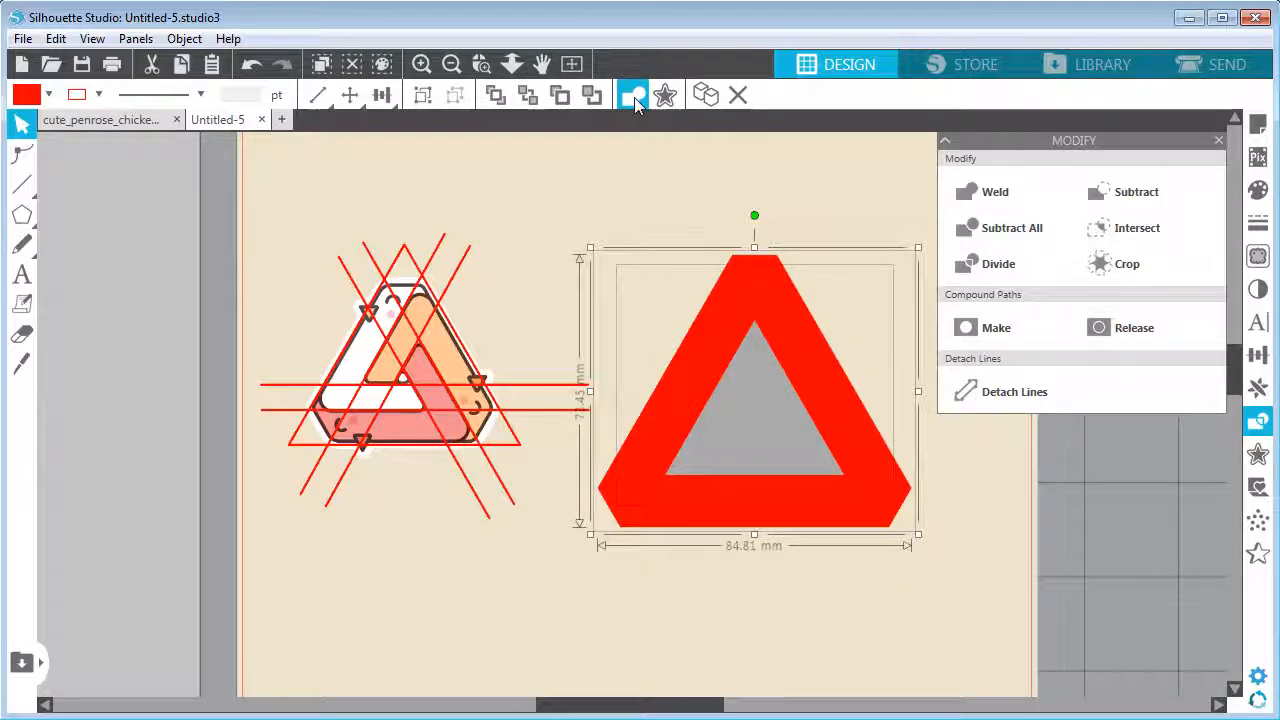
pyautogui.click(634, 96)
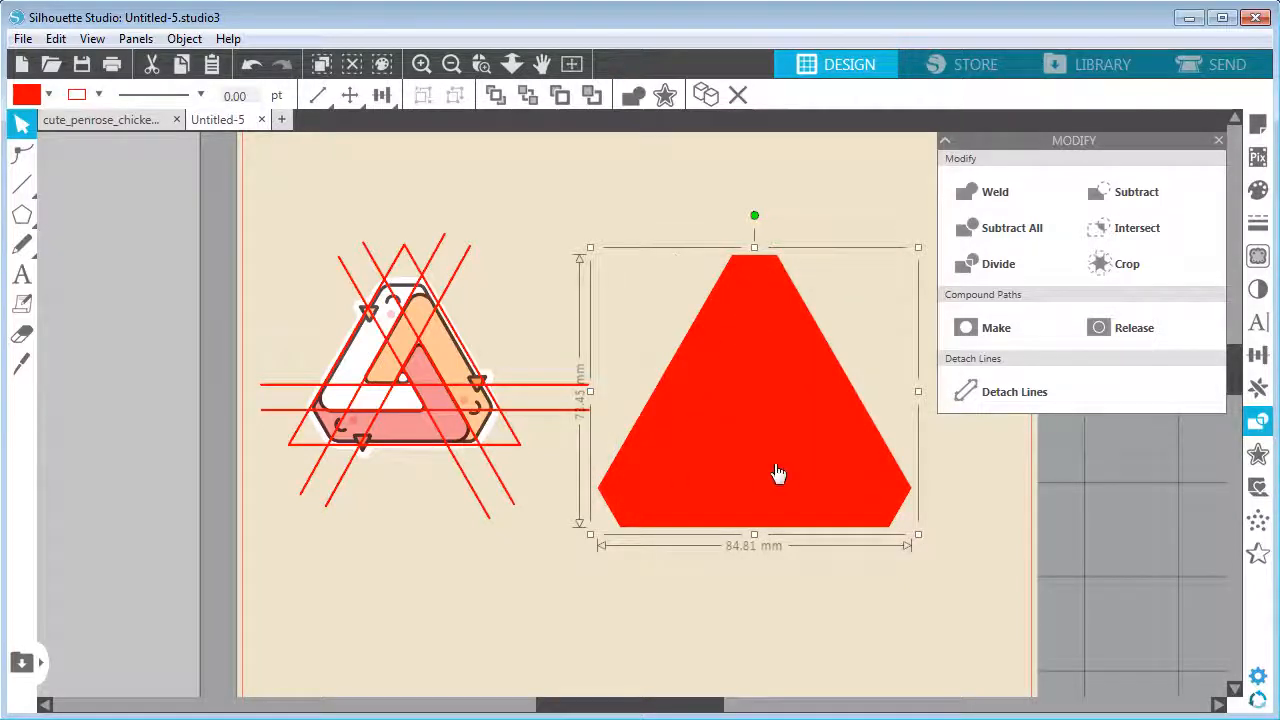
# - Remove the welded shape's fill and give it a black outline 2 pt thick
pyautogui.click(48, 94)
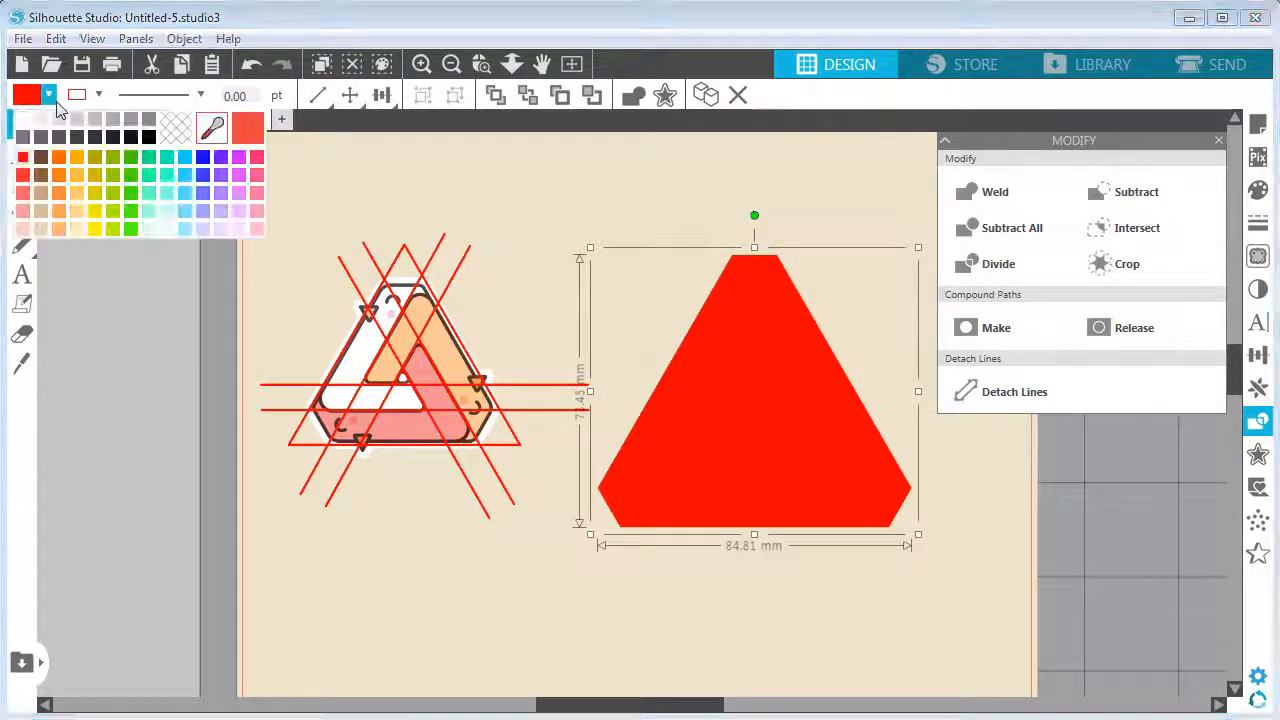
pyautogui.click(176, 131)
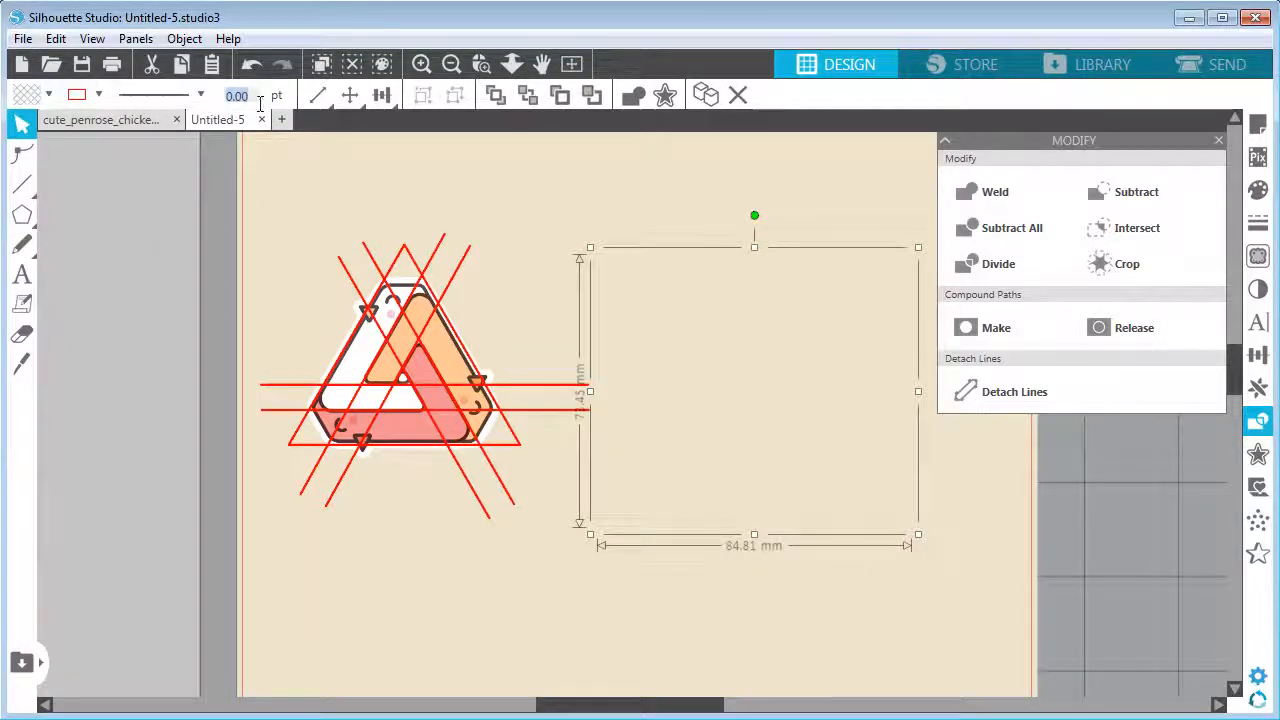
pyautogui.write('2')
pyautogui.press('Return')
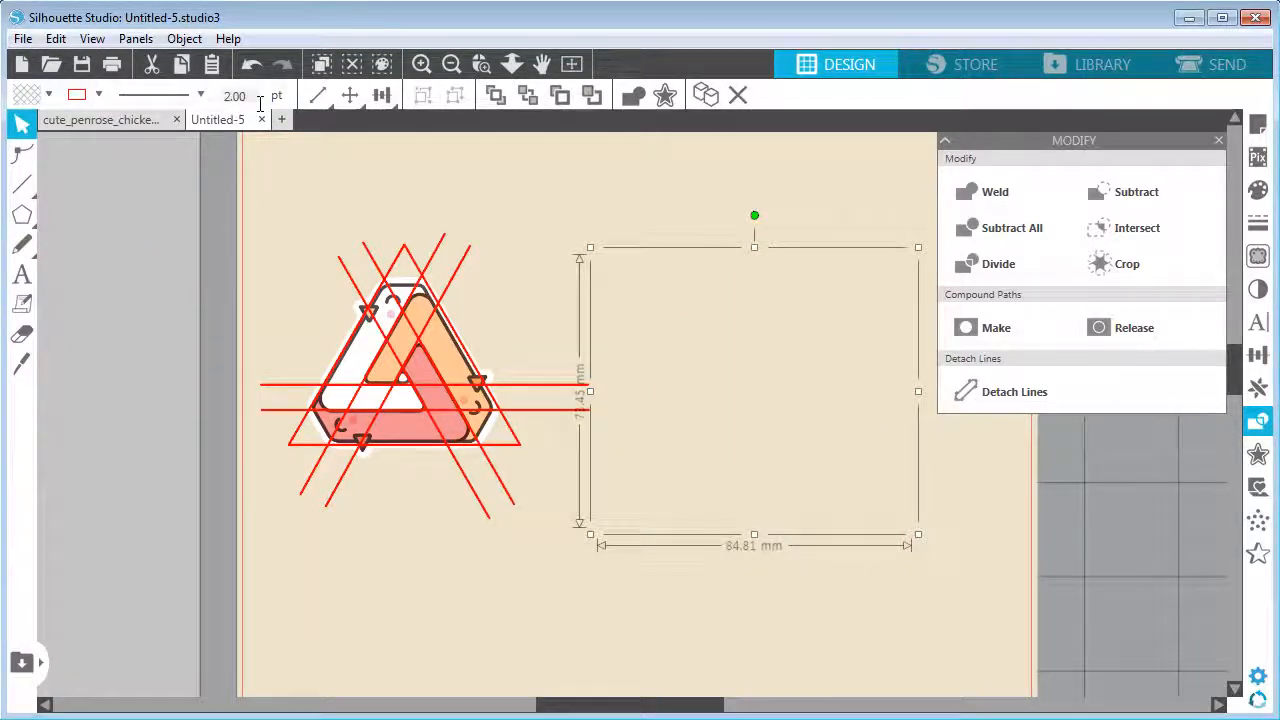
pyautogui.click(99, 94)
pyautogui.click(196, 139)
pyautogui.click(575, 190)
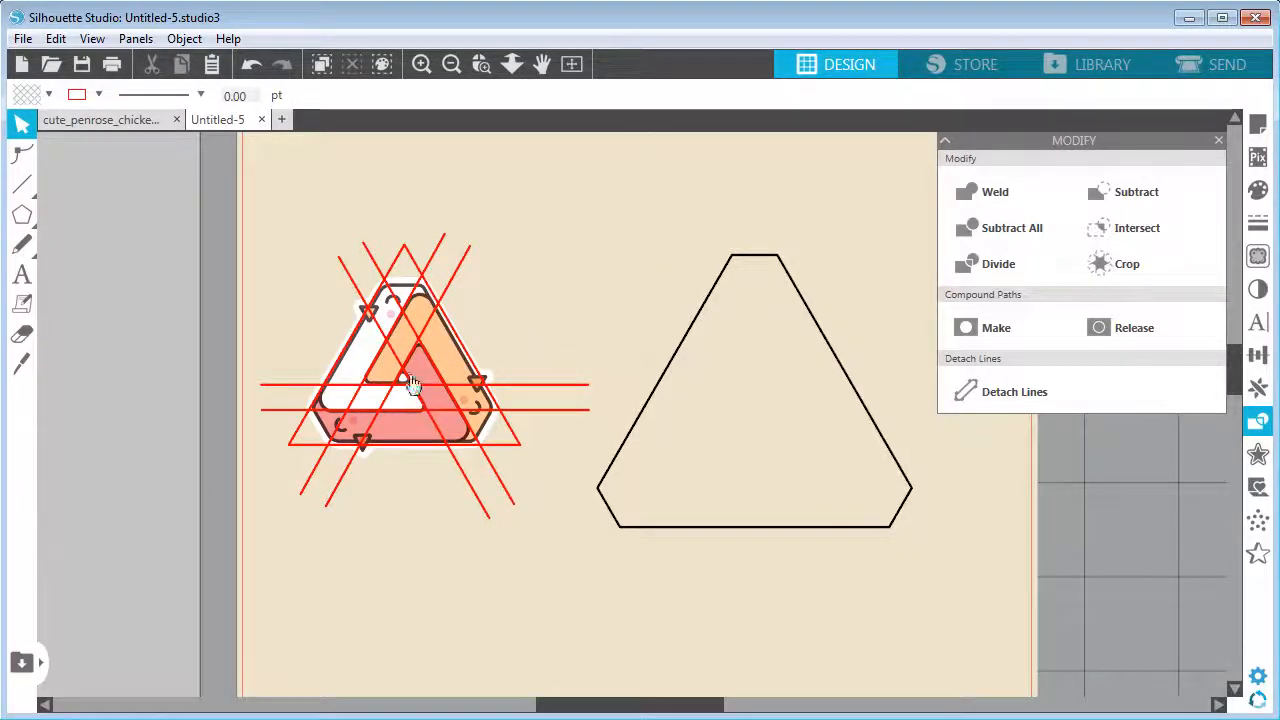
# - Create an internal offset of the cut-corner triangle outline at 10 mm with sharp corners
pyautogui.click(866, 392)
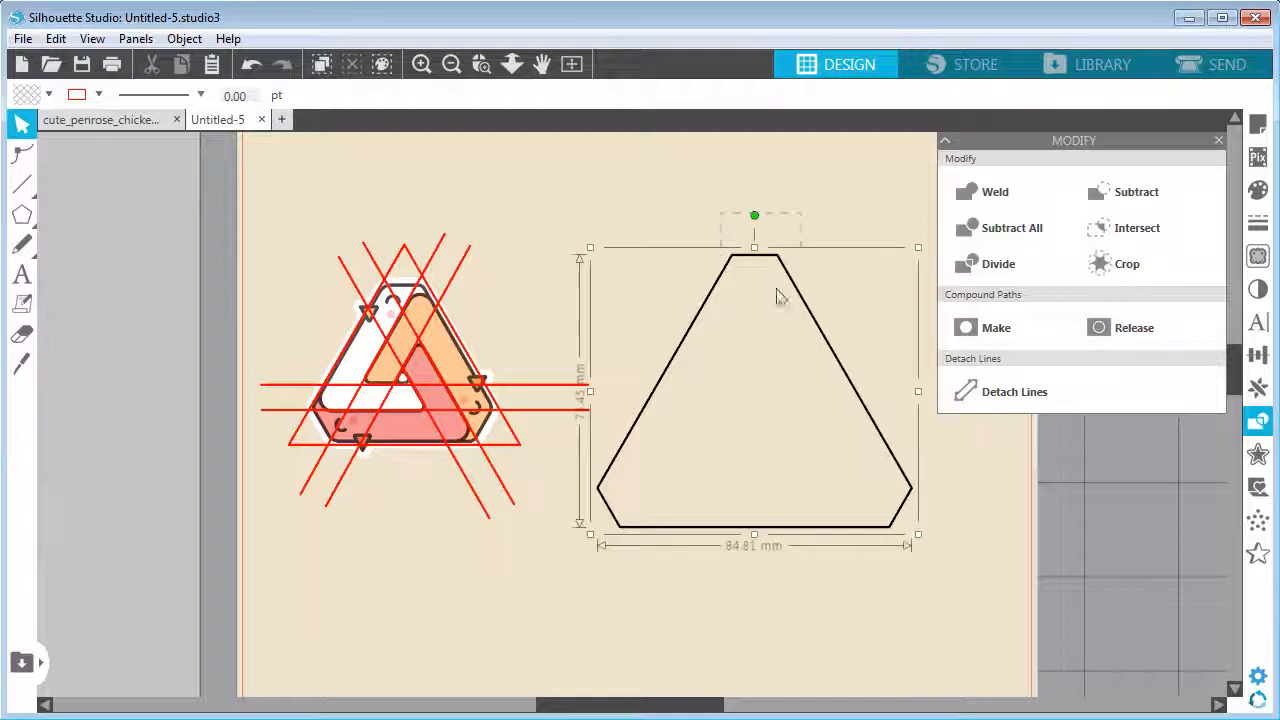
pyautogui.click(1257, 457)
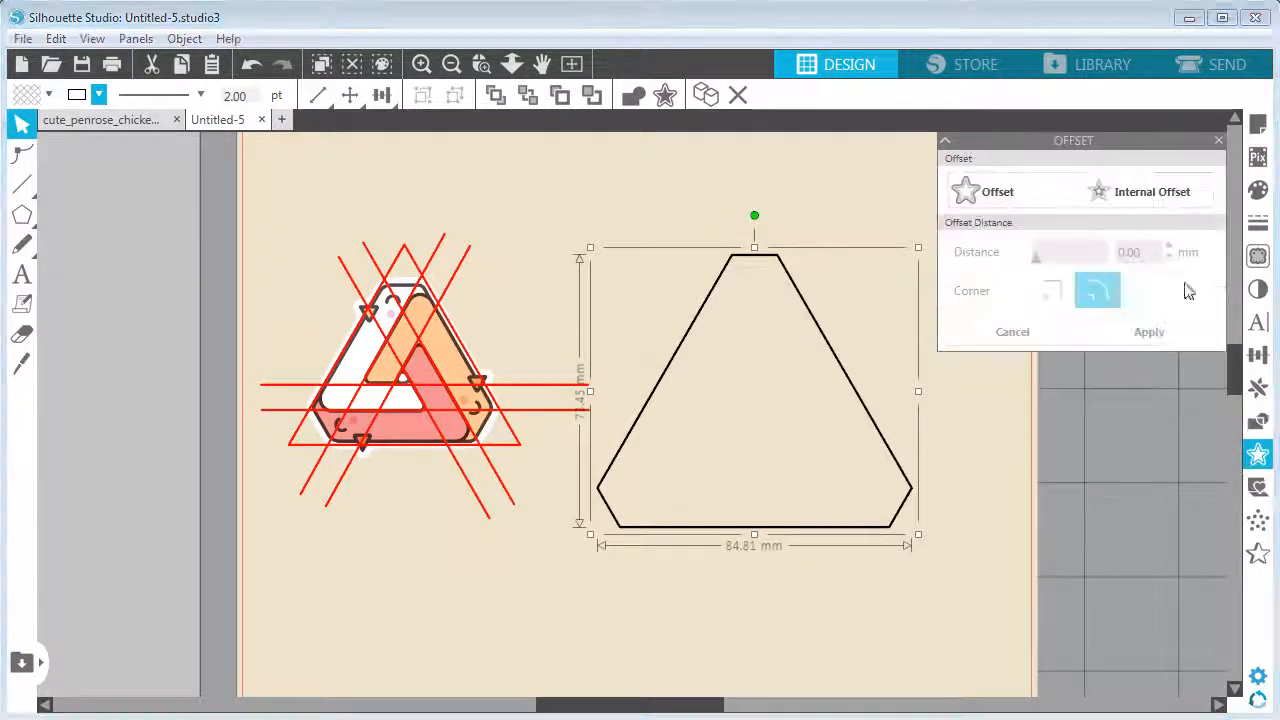
pyautogui.click(1119, 193)
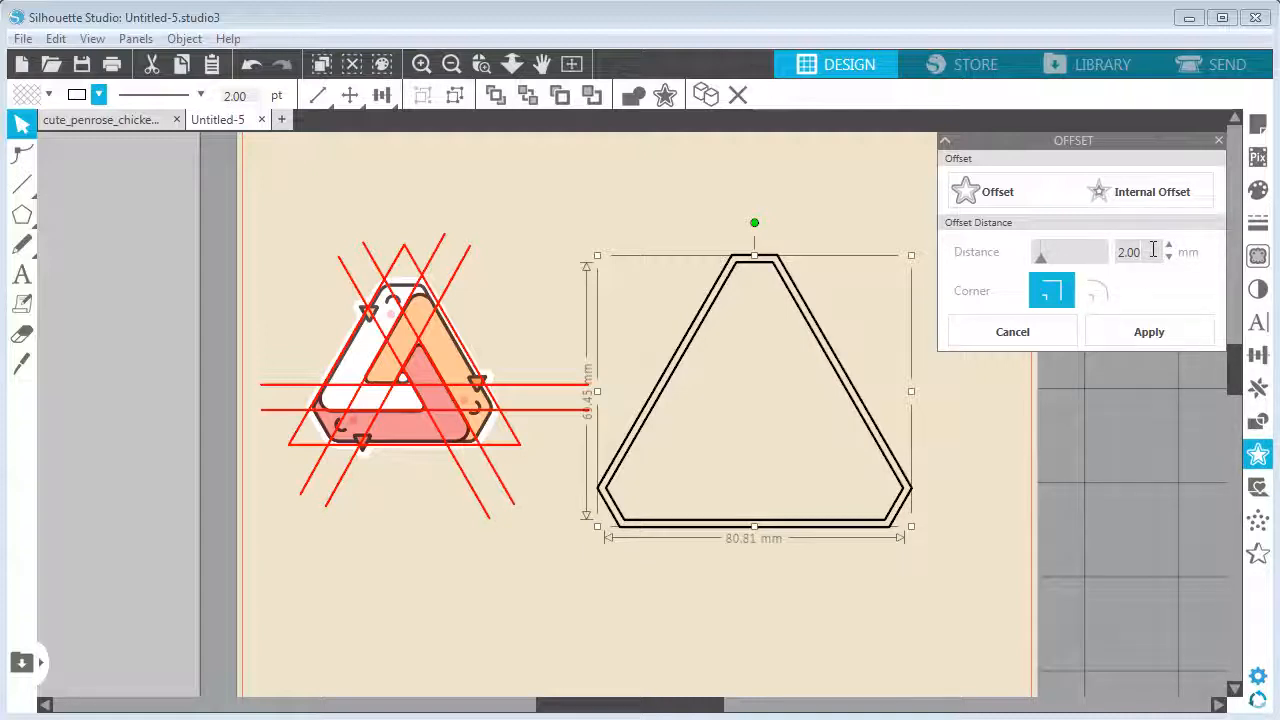
pyautogui.scroll(17, 1153, 251)
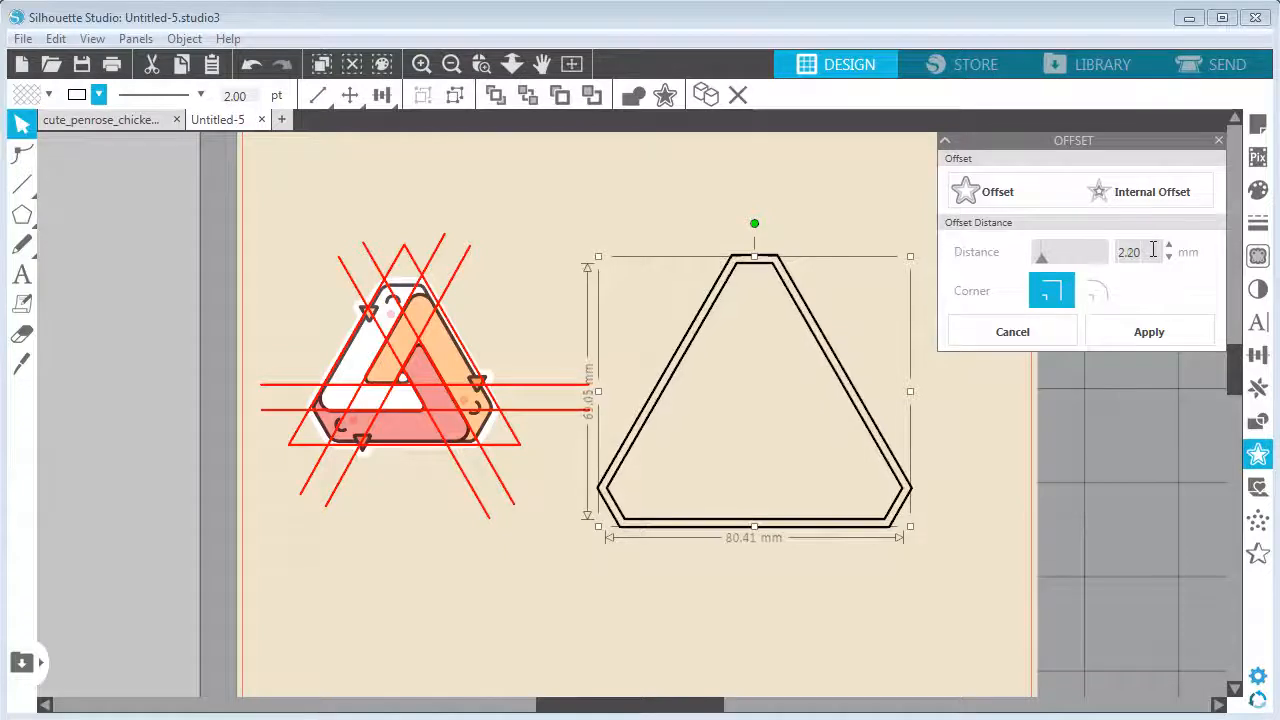
pyautogui.scroll(2, 1153, 251)
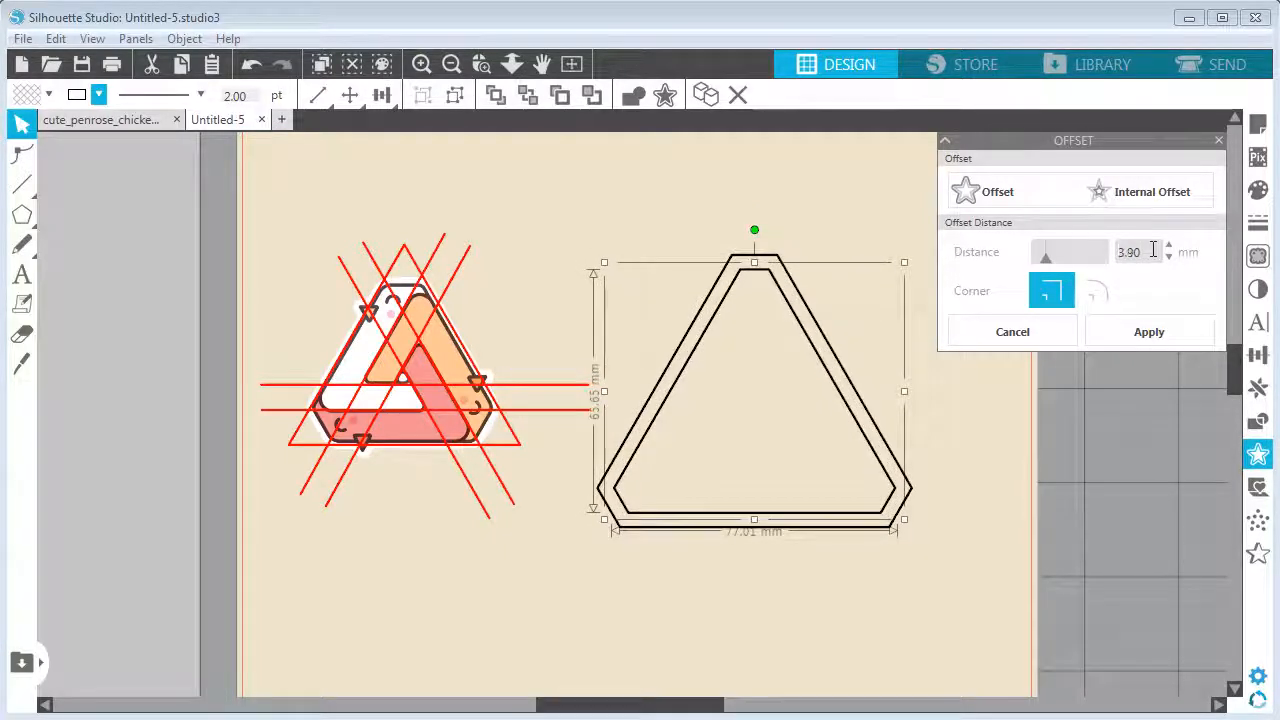
pyautogui.scroll(20, 1153, 251)
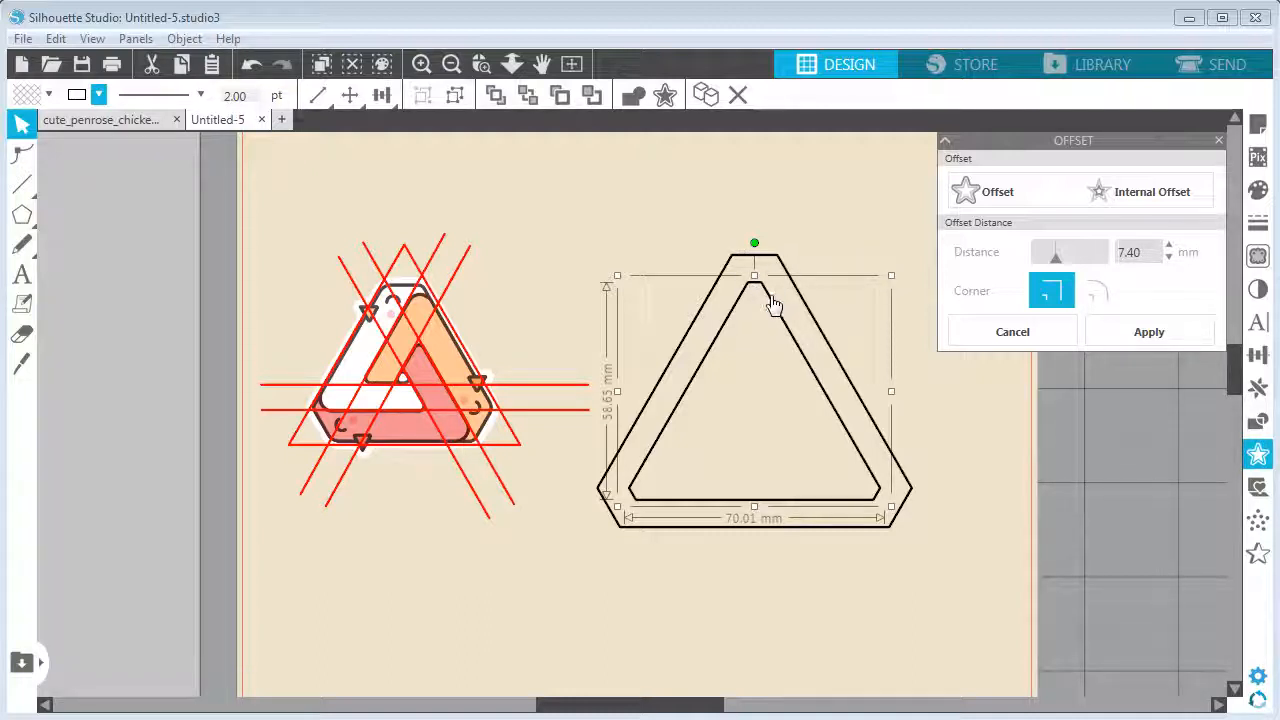
pyautogui.scroll(14, 772, 304)
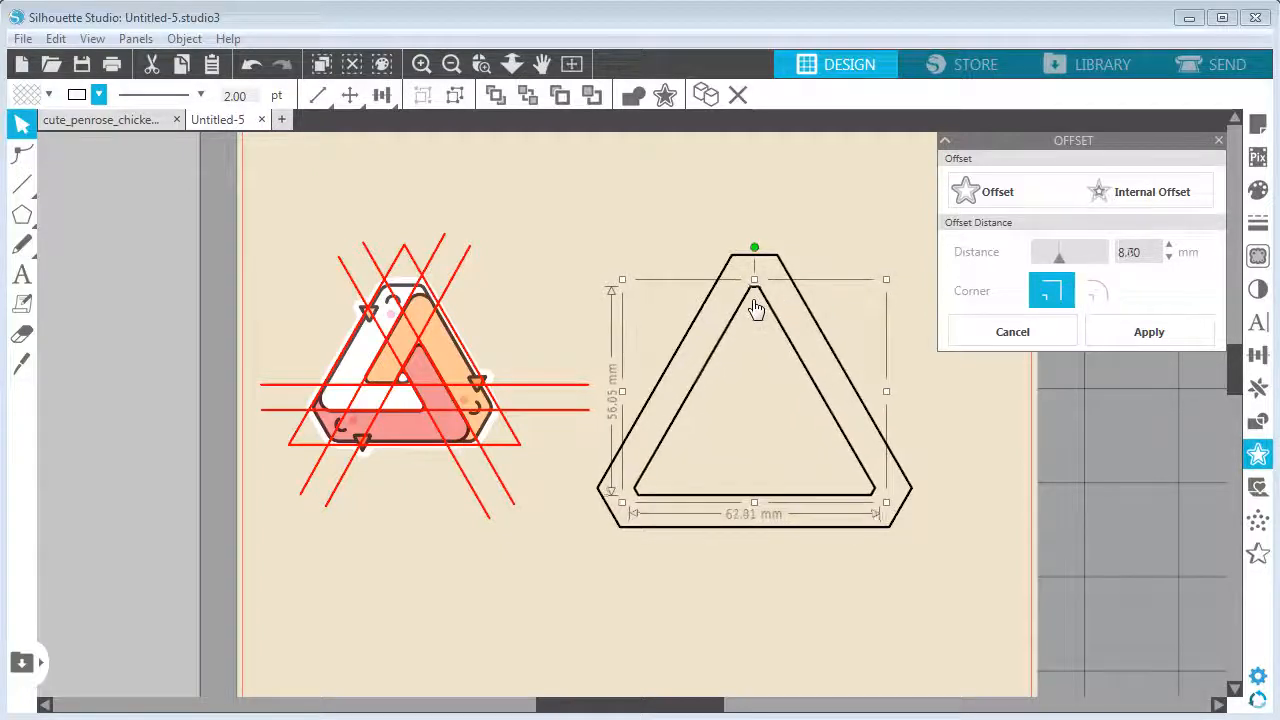
pyautogui.scroll(9, 755, 308)
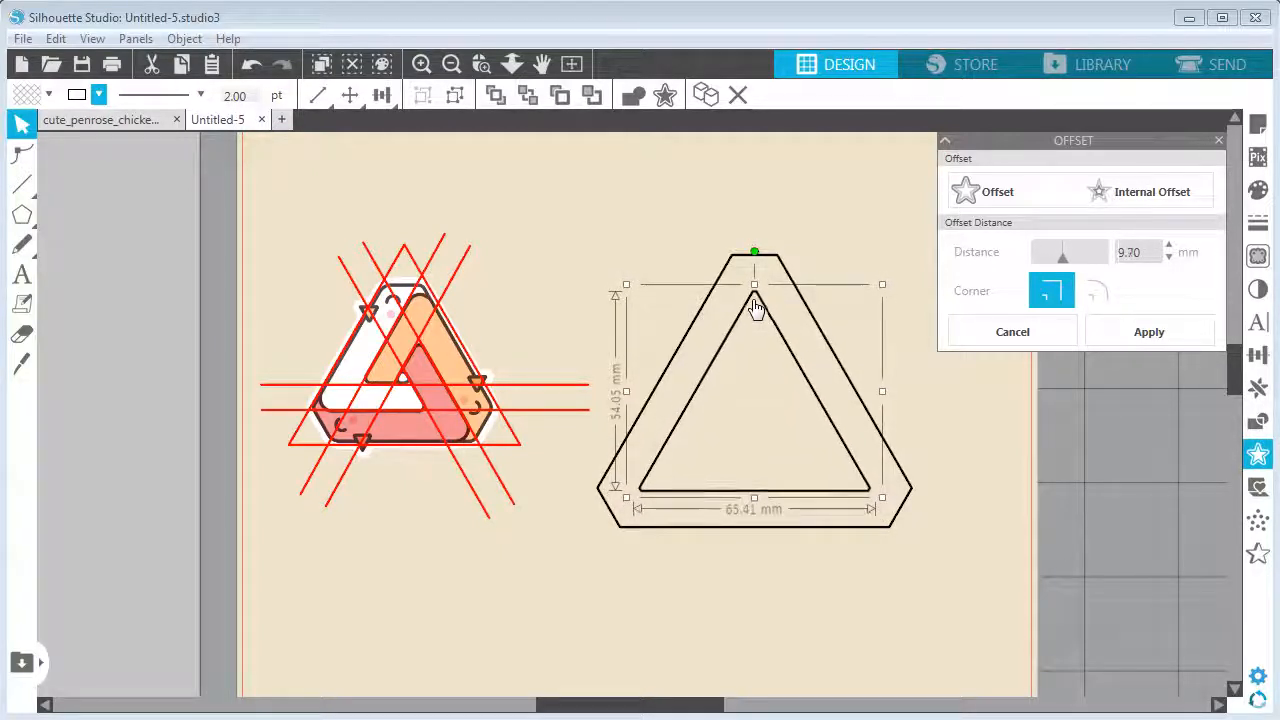
pyautogui.scroll(2, 757, 308)
pyautogui.scroll(1, 759, 310)
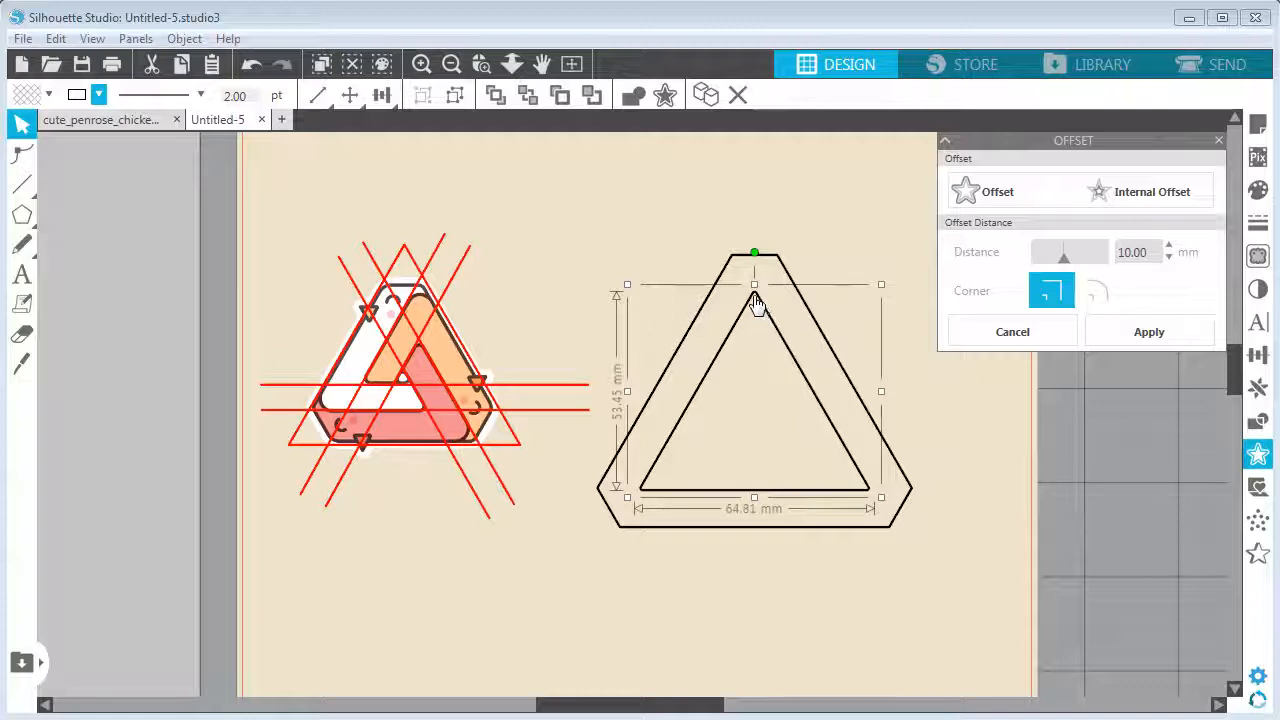
pyautogui.moveTo(1161, 252); pyautogui.dragTo(1100, 263)
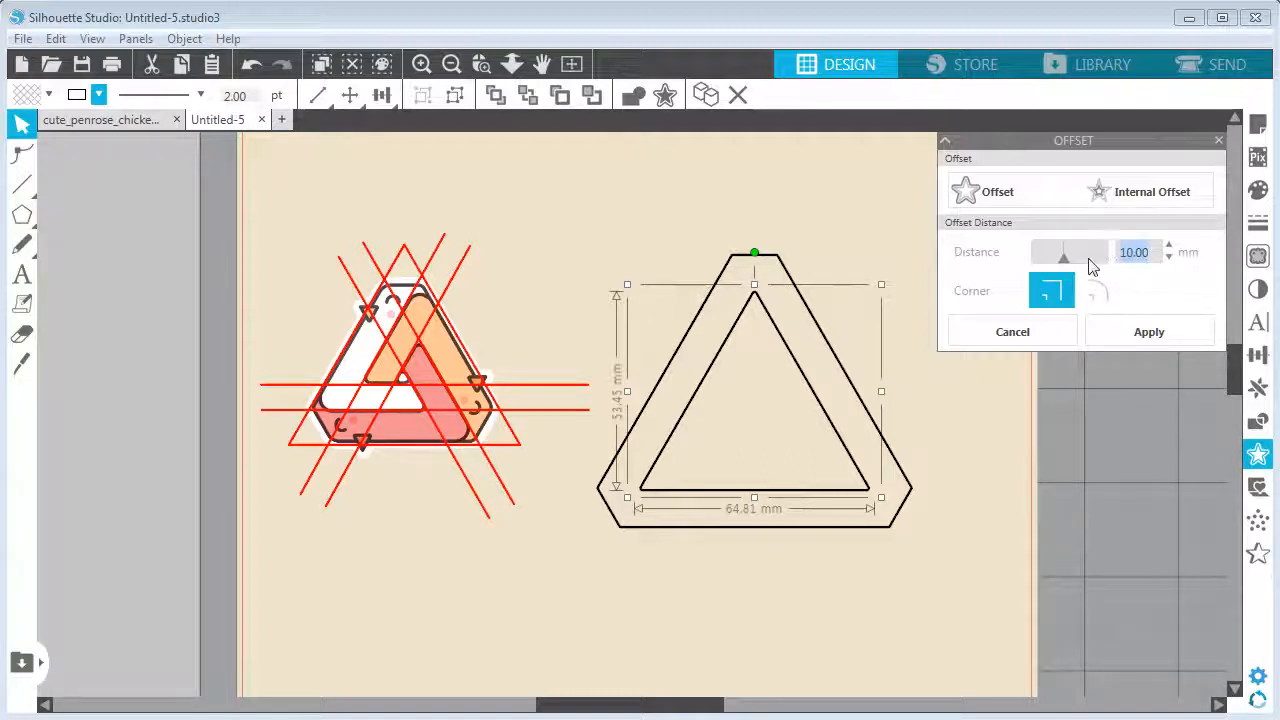
pyautogui.click(1143, 331)
# - Create a second internal offset of 10 mm inside the inner triangle
pyautogui.click(768, 317)
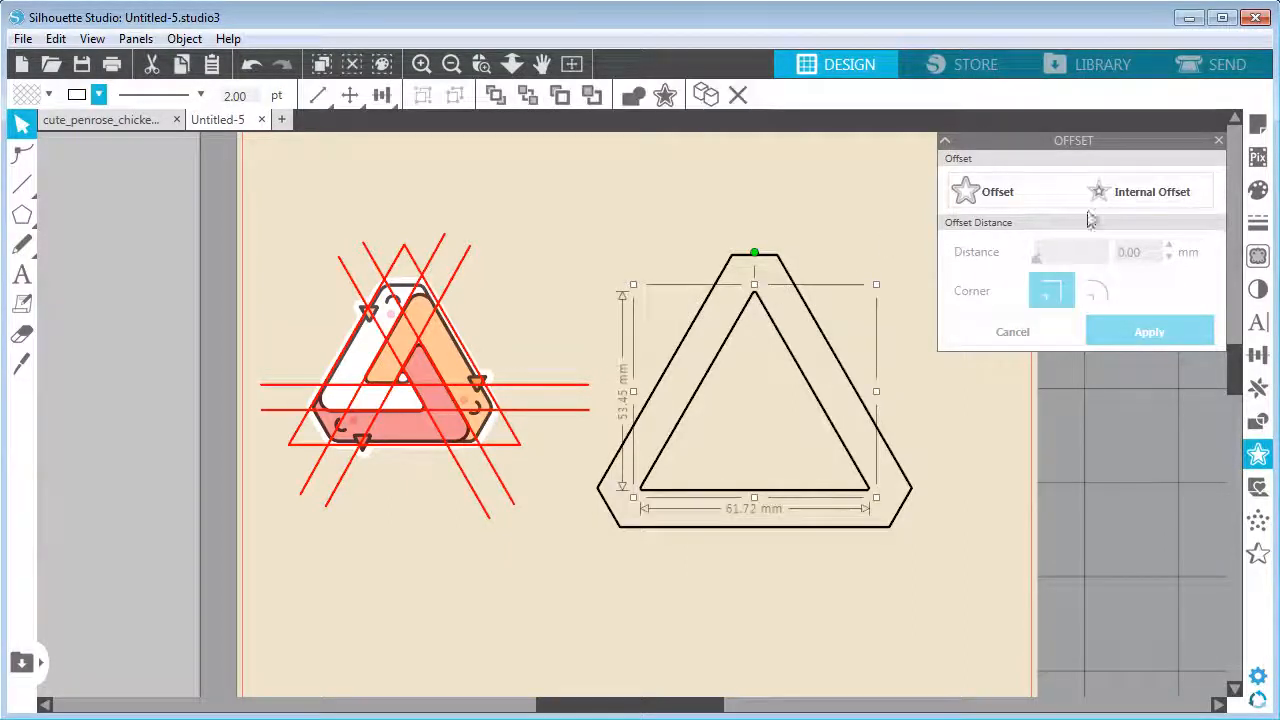
pyautogui.click(1150, 191)
pyautogui.moveTo(1136, 250); pyautogui.dragTo(1075, 247)
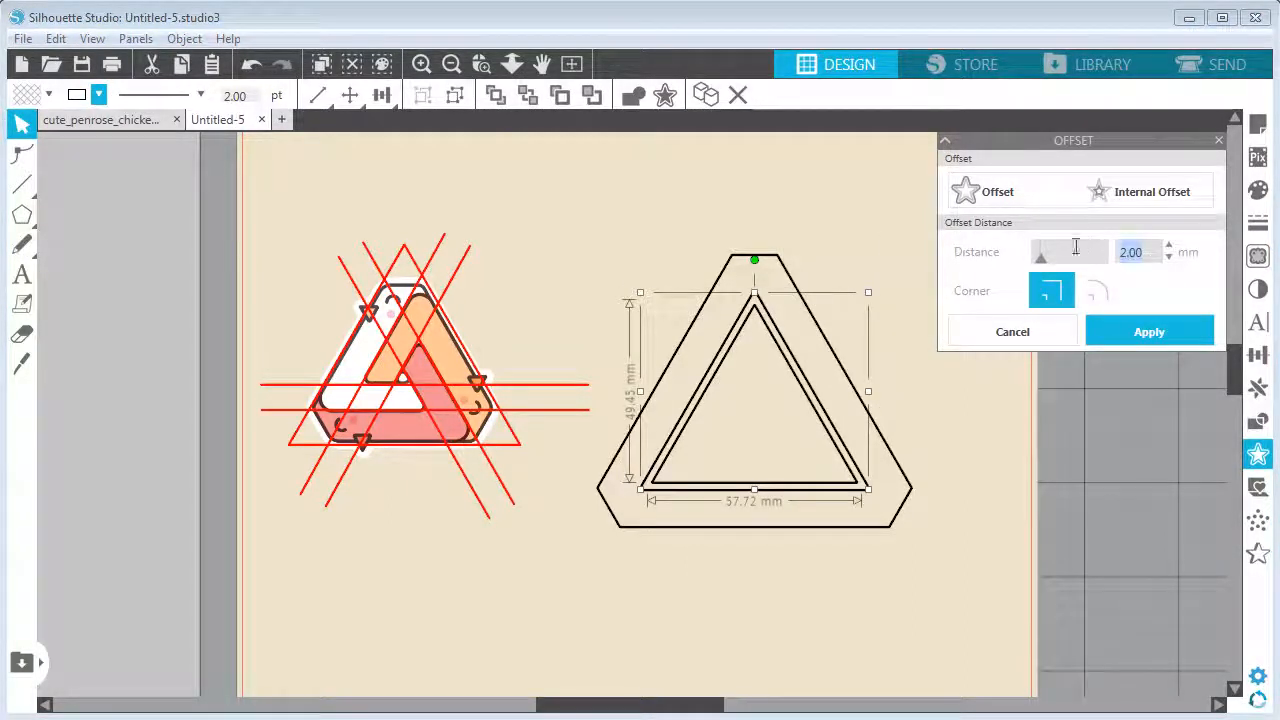
pyautogui.write('10')
pyautogui.press('Return')
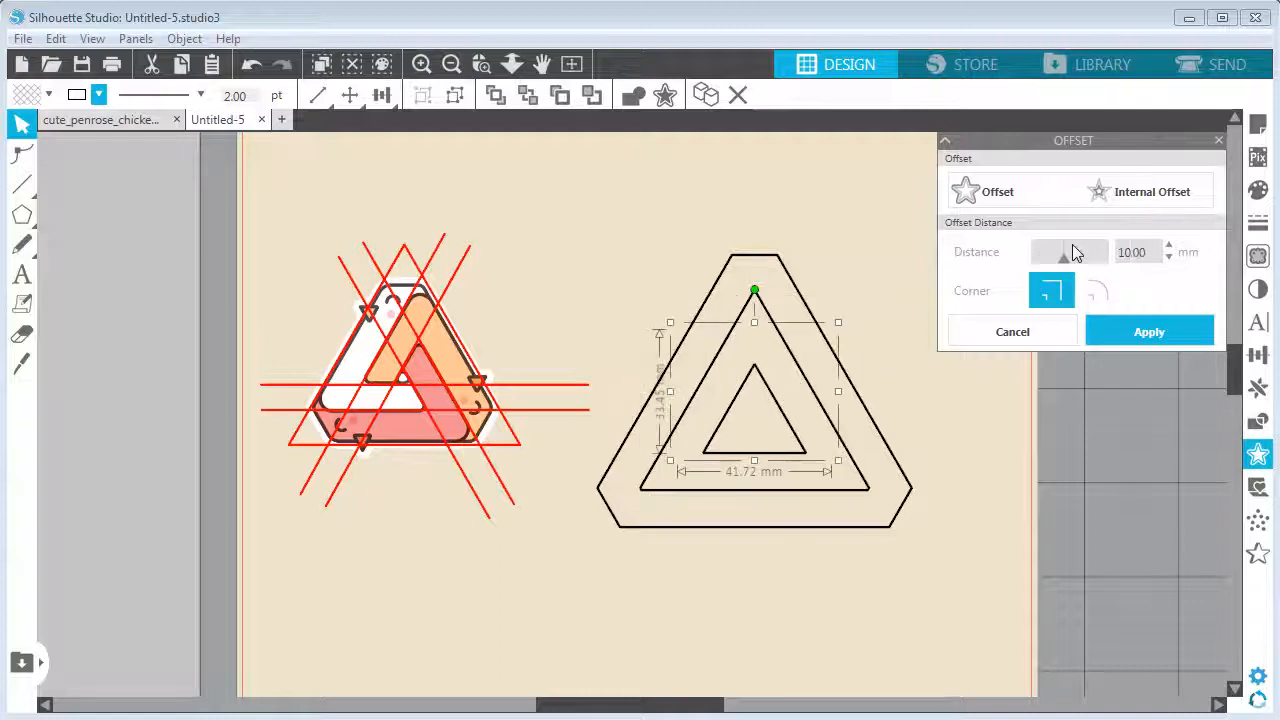
pyautogui.click(1178, 321)
# - Enlarge the middle triangle from its top-right corner to about 78 mm wide, and mirror a copy of it below
pyautogui.click(857, 265)
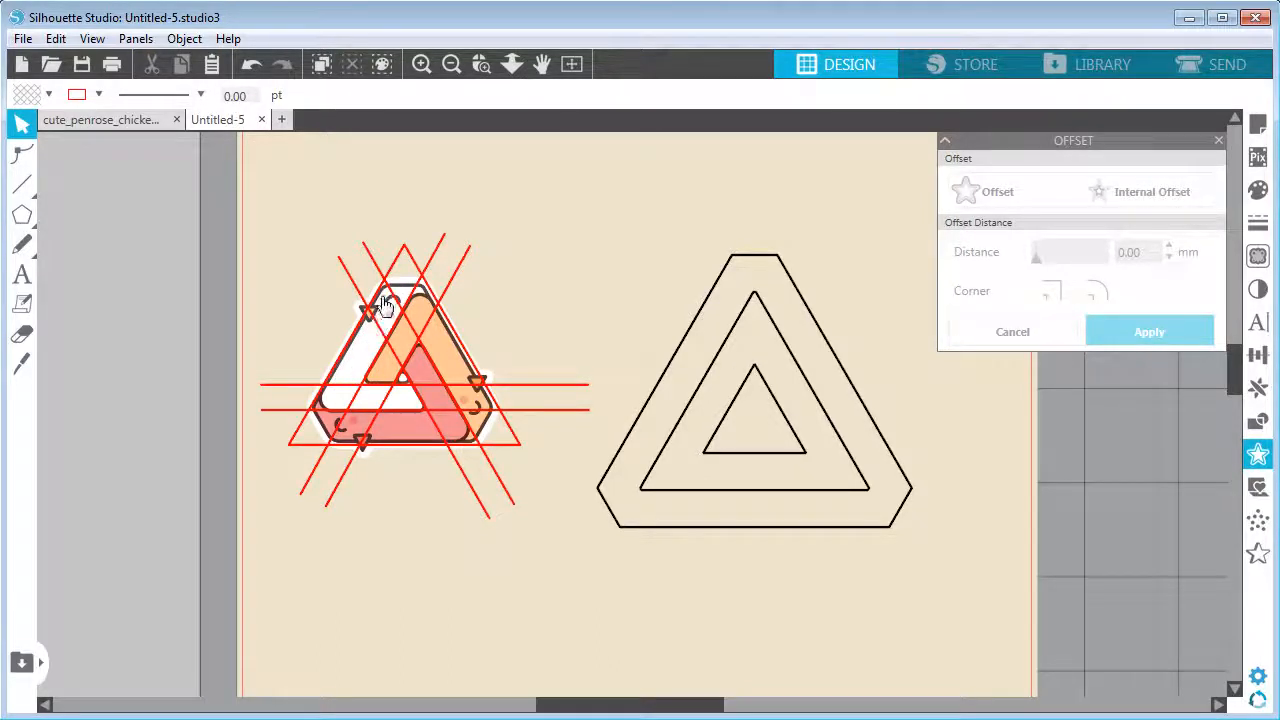
pyautogui.click(757, 300)
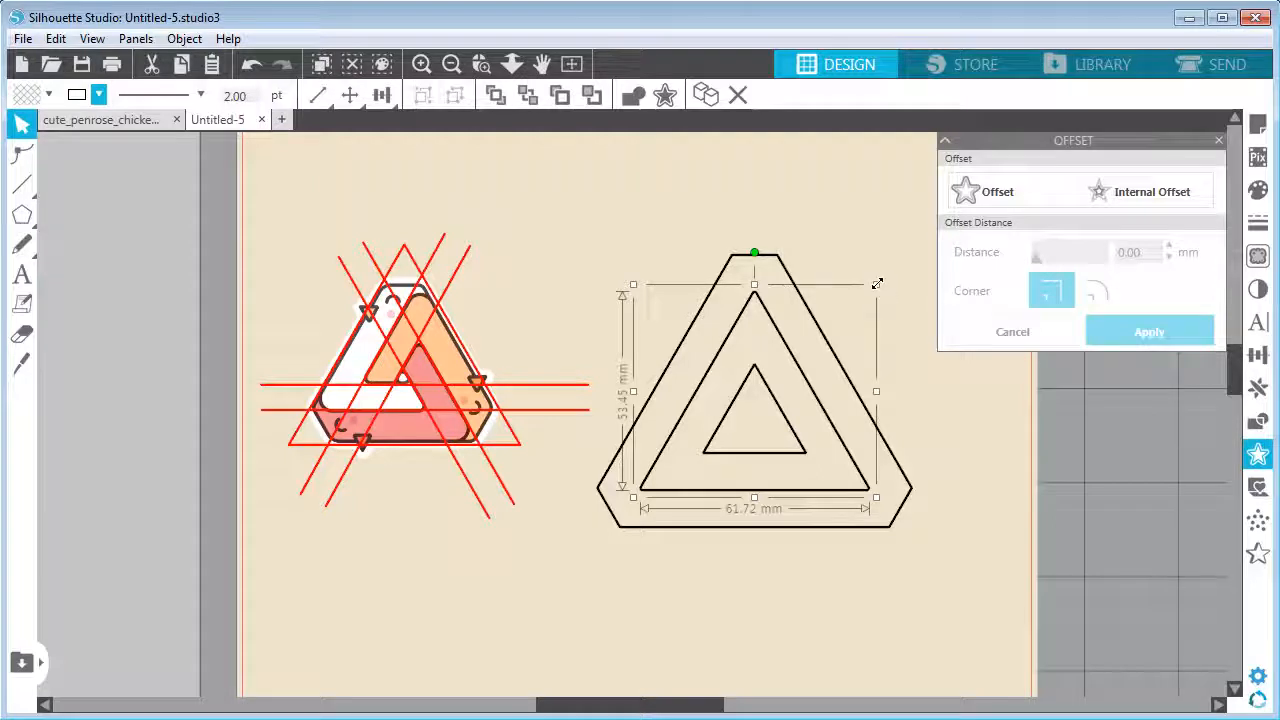
pyautogui.moveTo(877, 285); pyautogui.dragTo(937, 231)
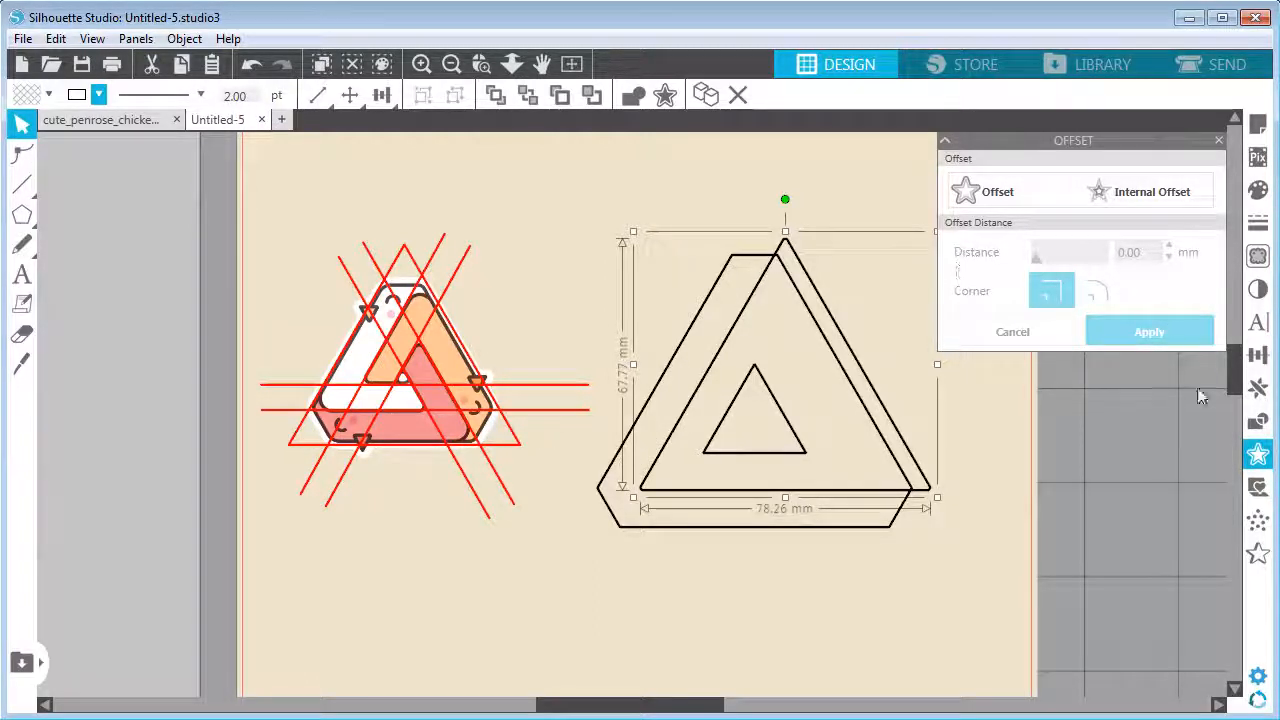
pyautogui.click(1258, 390)
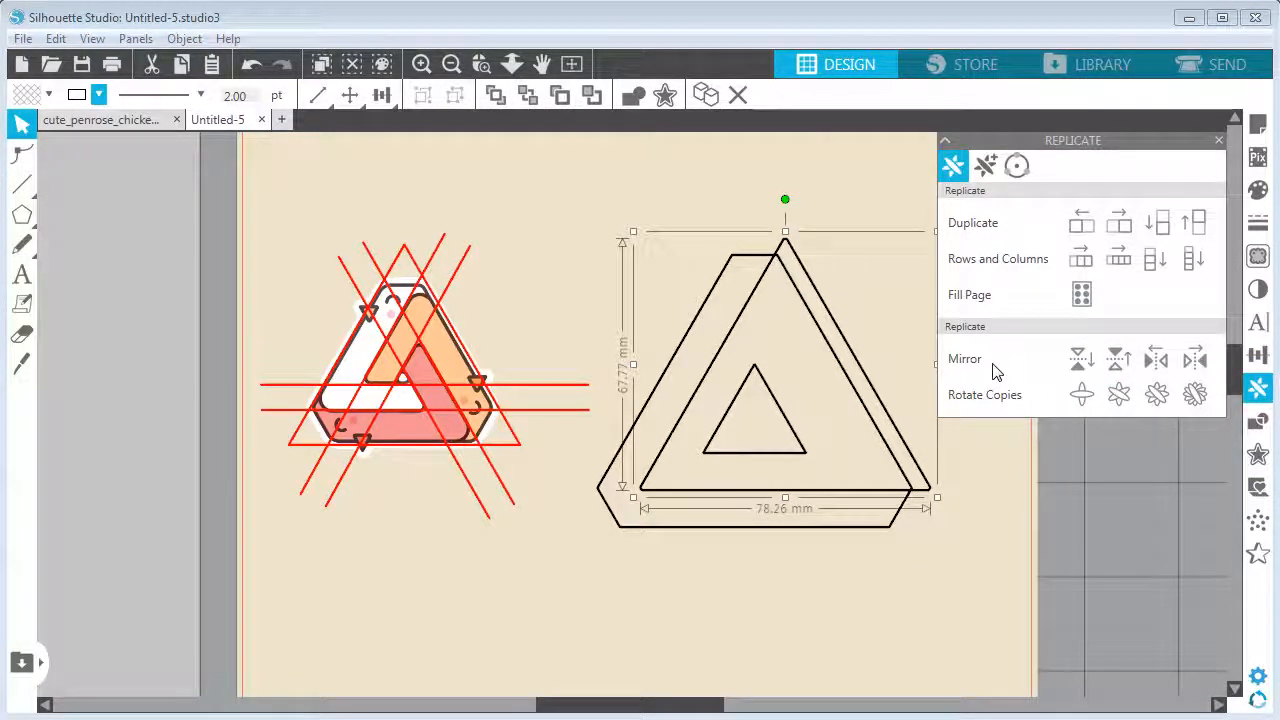
pyautogui.click(1078, 376)
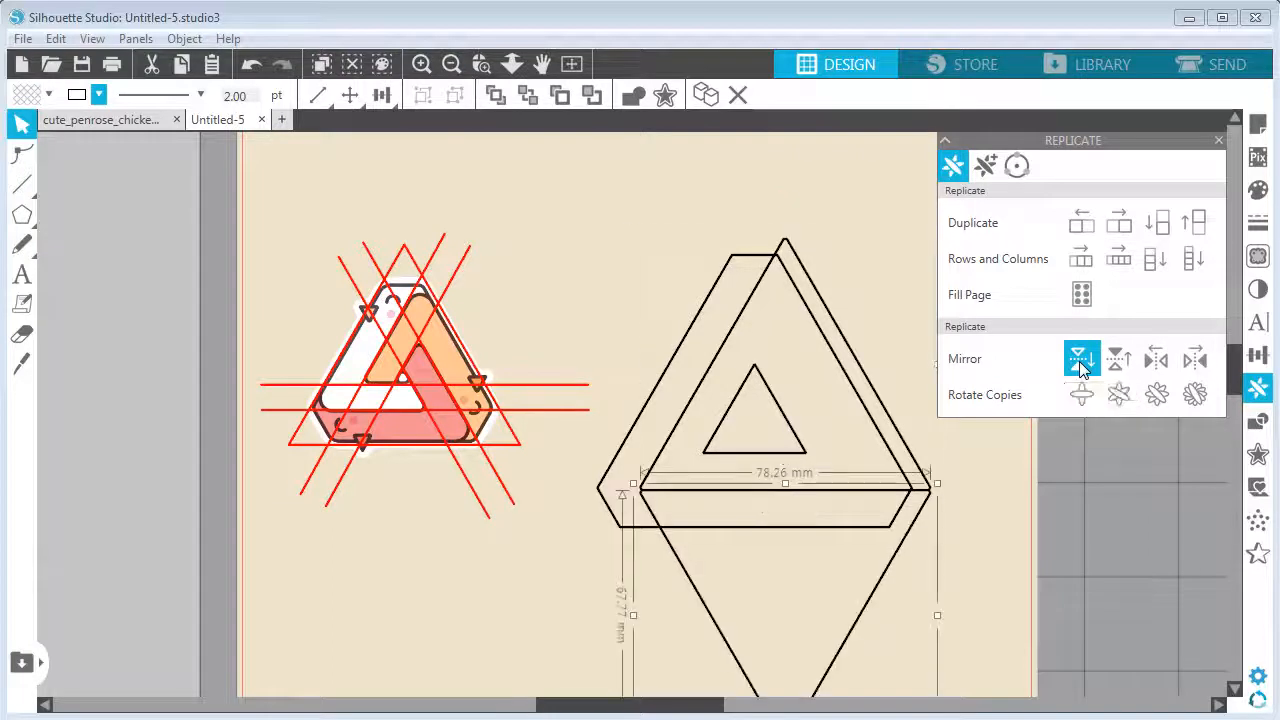
# - Enlarge the mirrored triangle proportionally to the left until its upper edge extends past the cut-corner triangle's left corner
pyautogui.click(571, 523)
pyautogui.moveTo(571, 523); pyautogui.dragTo(525, 472)
pyautogui.click(610, 580)
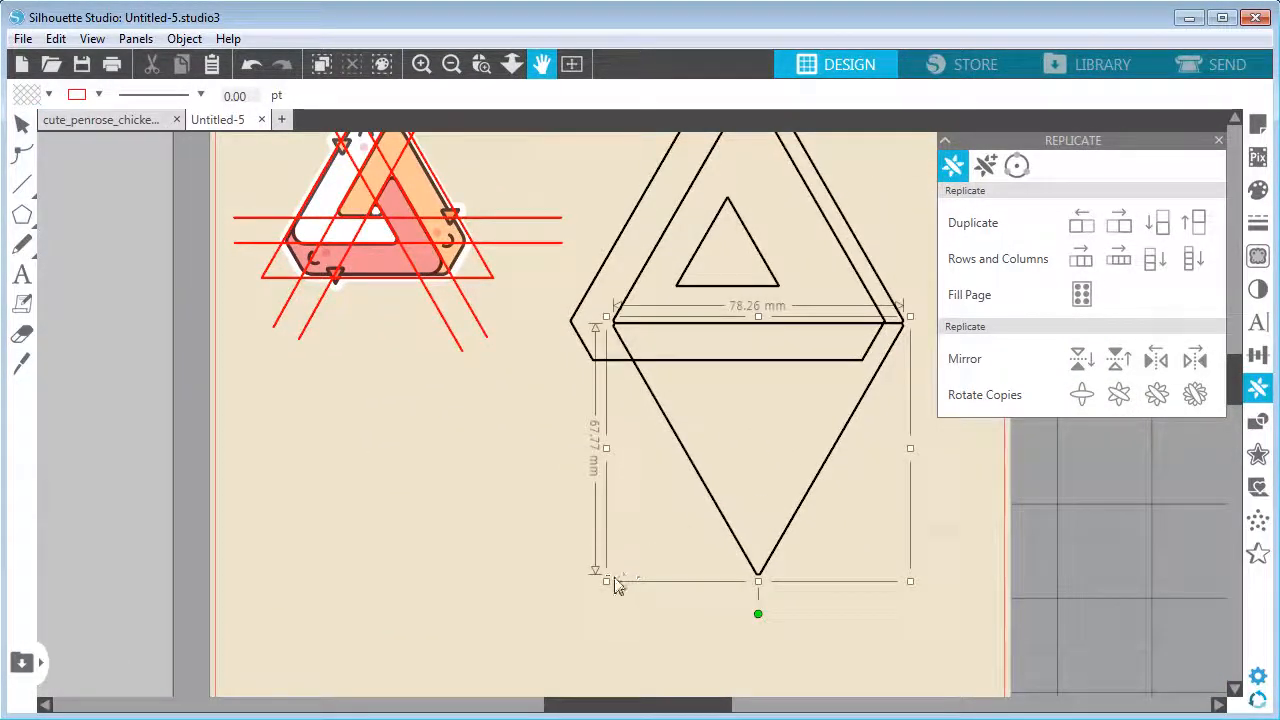
pyautogui.moveTo(594, 580); pyautogui.dragTo(518, 563)
pyautogui.click(772, 442)
pyautogui.moveTo(772, 442); pyautogui.dragTo(654, 523)
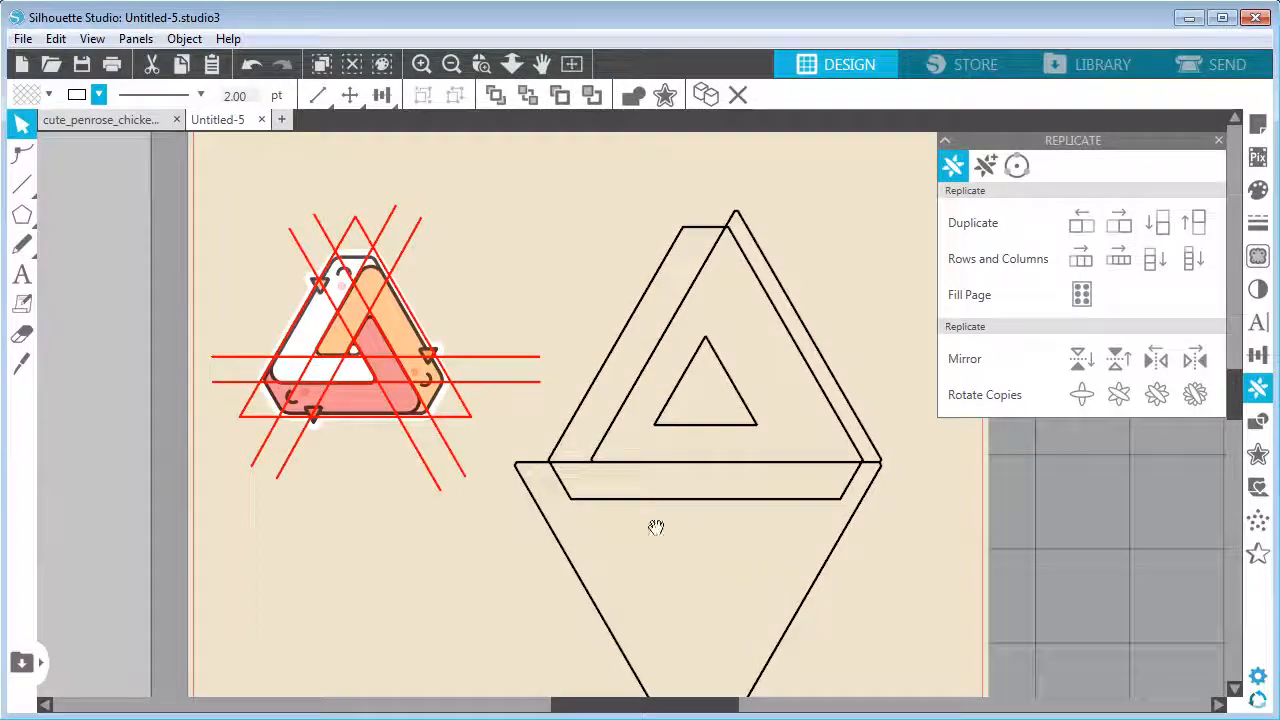
pyautogui.moveTo(804, 502); pyautogui.dragTo(797, 561)
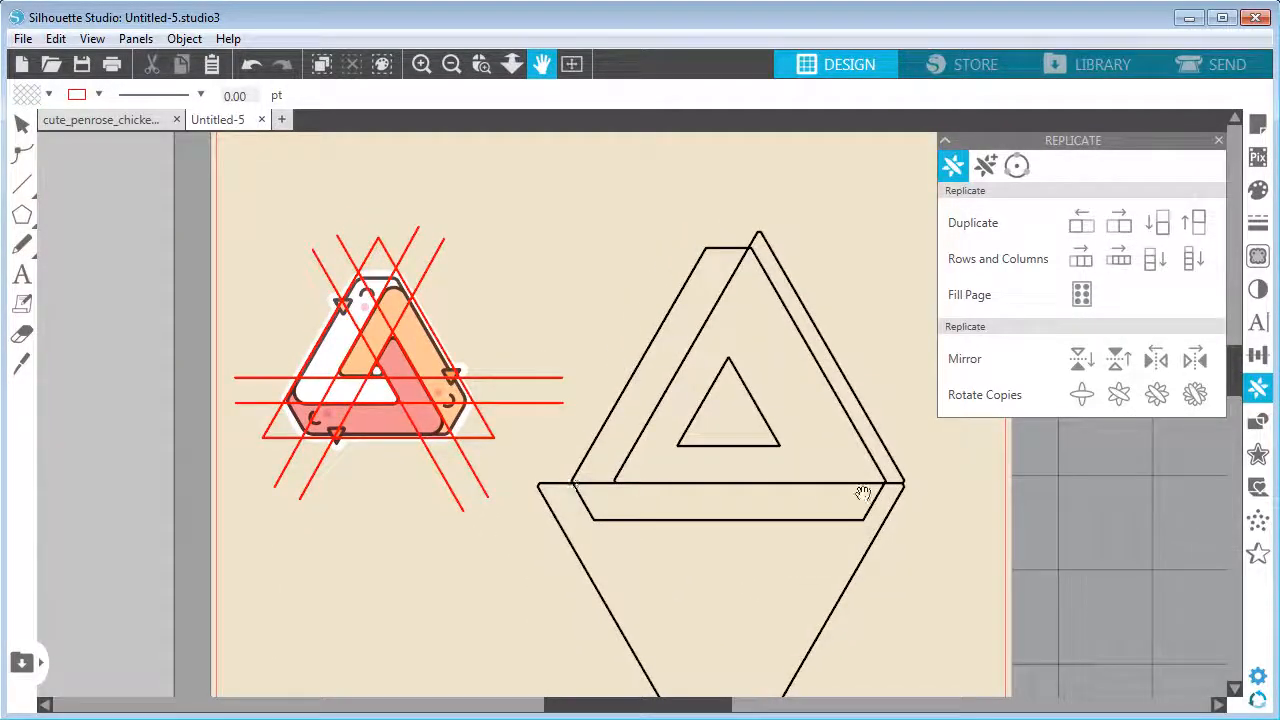
# - Try a white outline on the cut-corner triangle, and undo it
pyautogui.click(22, 123)
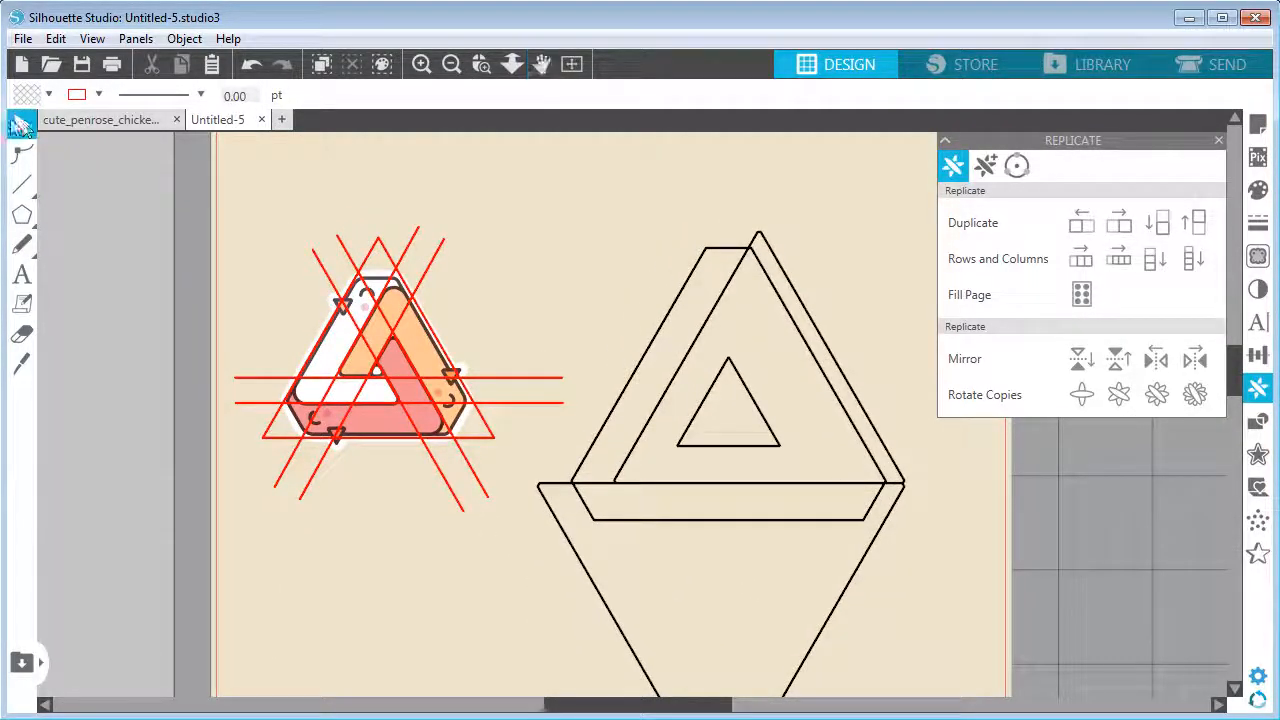
pyautogui.click(699, 275)
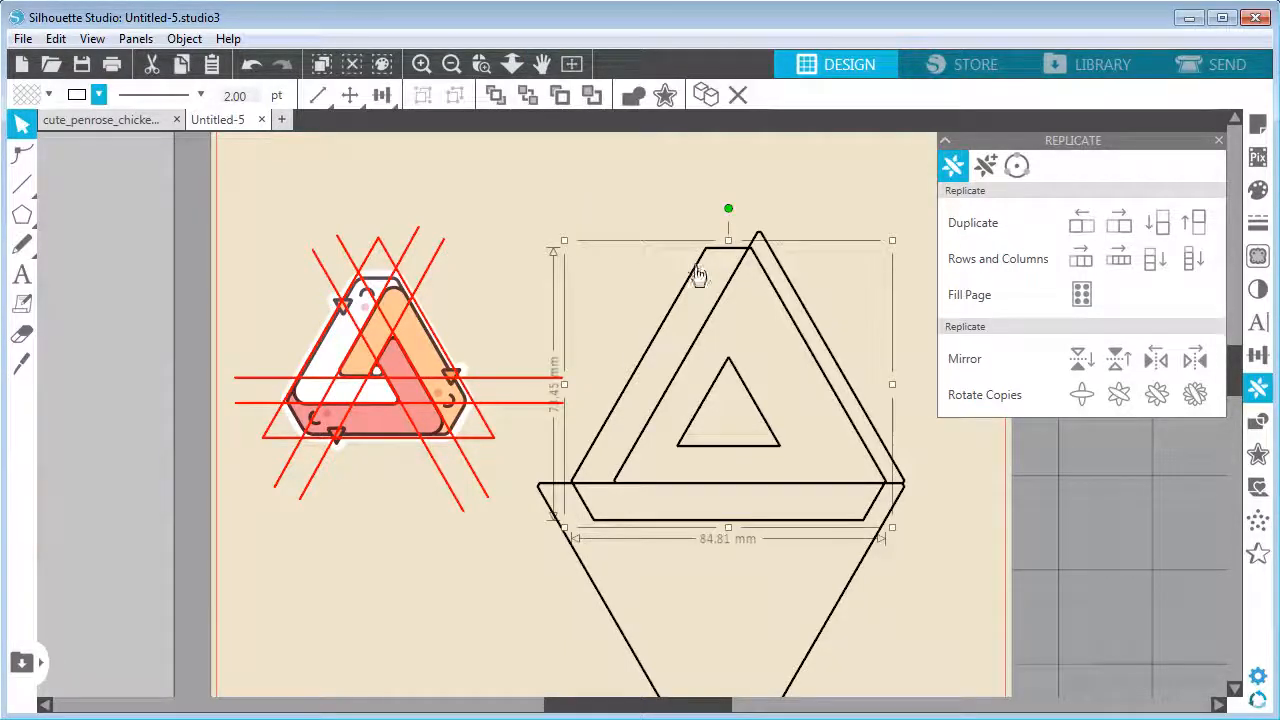
pyautogui.click(98, 95)
pyautogui.click(75, 130)
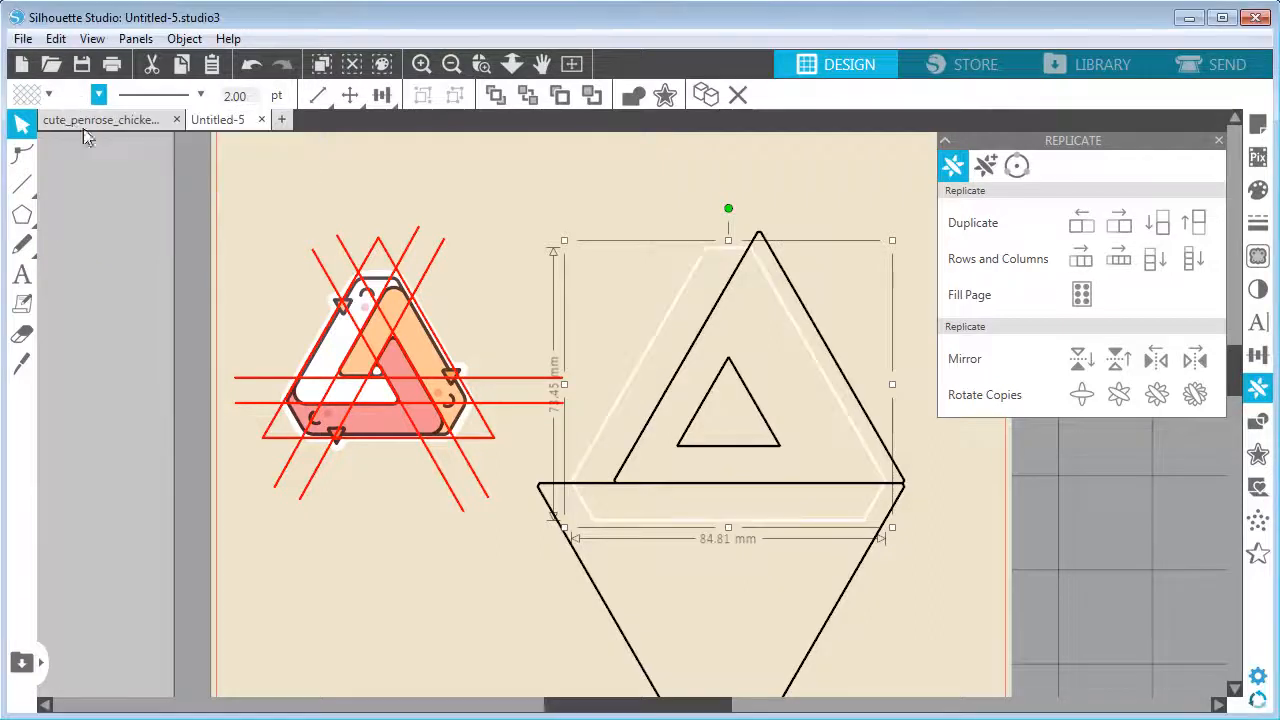
pyautogui.click(55, 38)
pyautogui.click(60, 55)
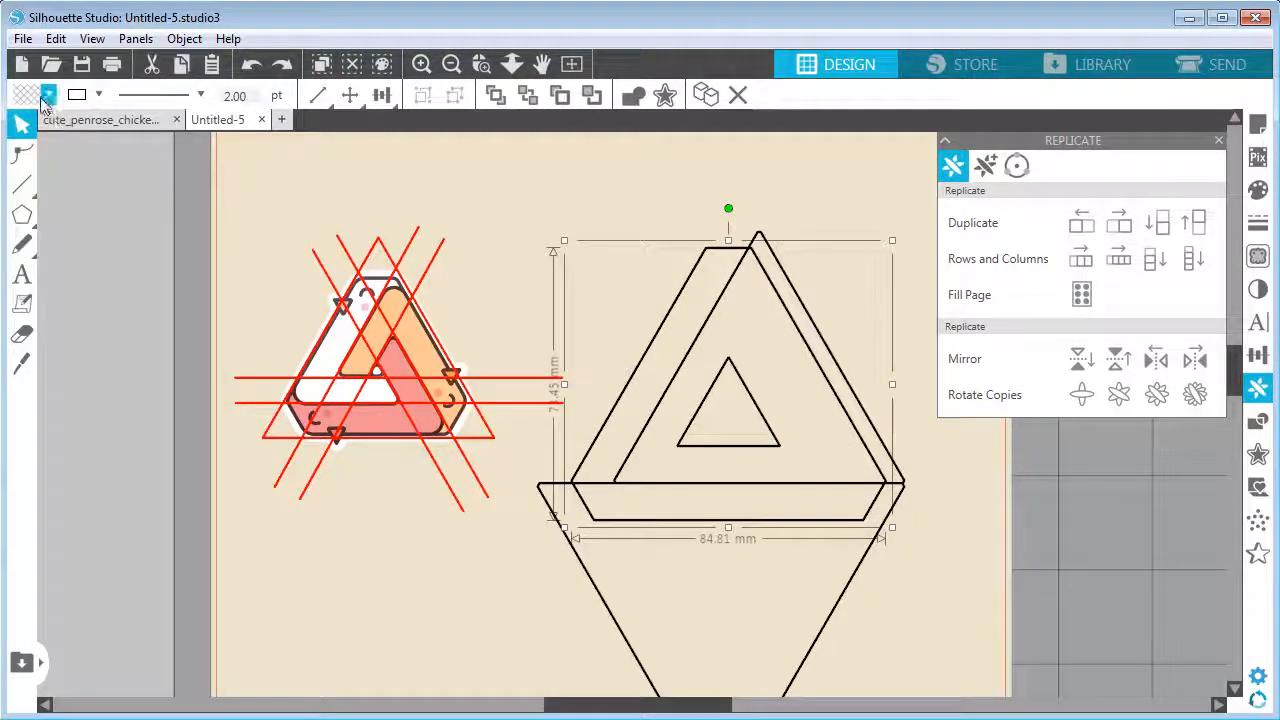
# - Fill the cut-corner triangle with white
pyautogui.click(98, 95)
pyautogui.click(223, 127)
pyautogui.click(583, 205)
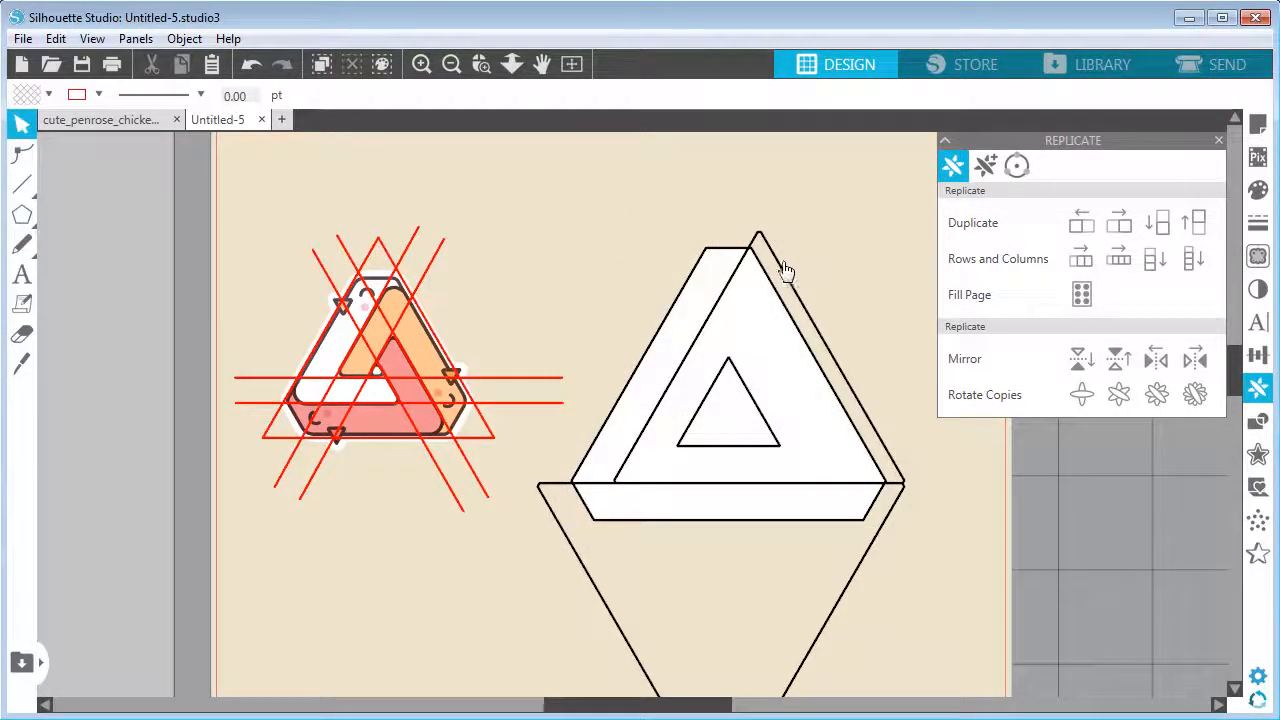
# - Fill the enlarged upper triangle, the mirrored lower triangle and the small inner triangle with orange
pyautogui.click(790, 286)
pyautogui.keyDown('shift'); pyautogui.click(865, 568); pyautogui.keyUp('shift')
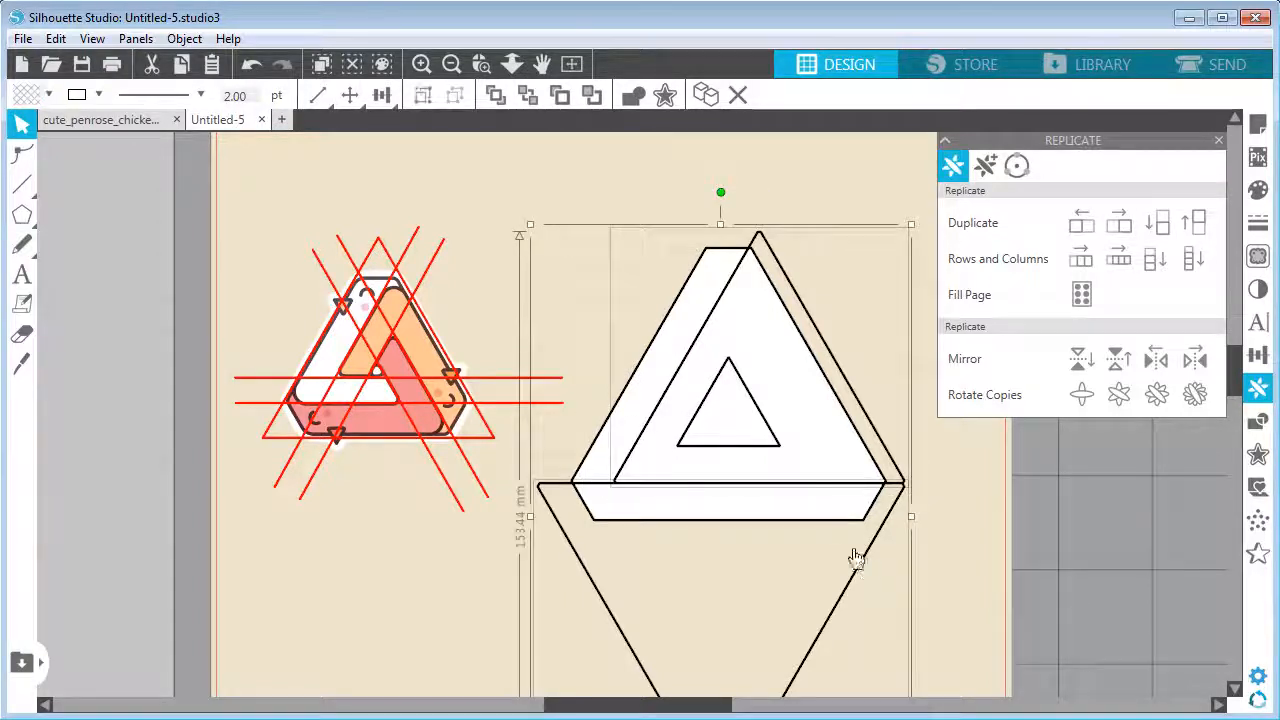
pyautogui.click(48, 94)
pyautogui.click(94, 159)
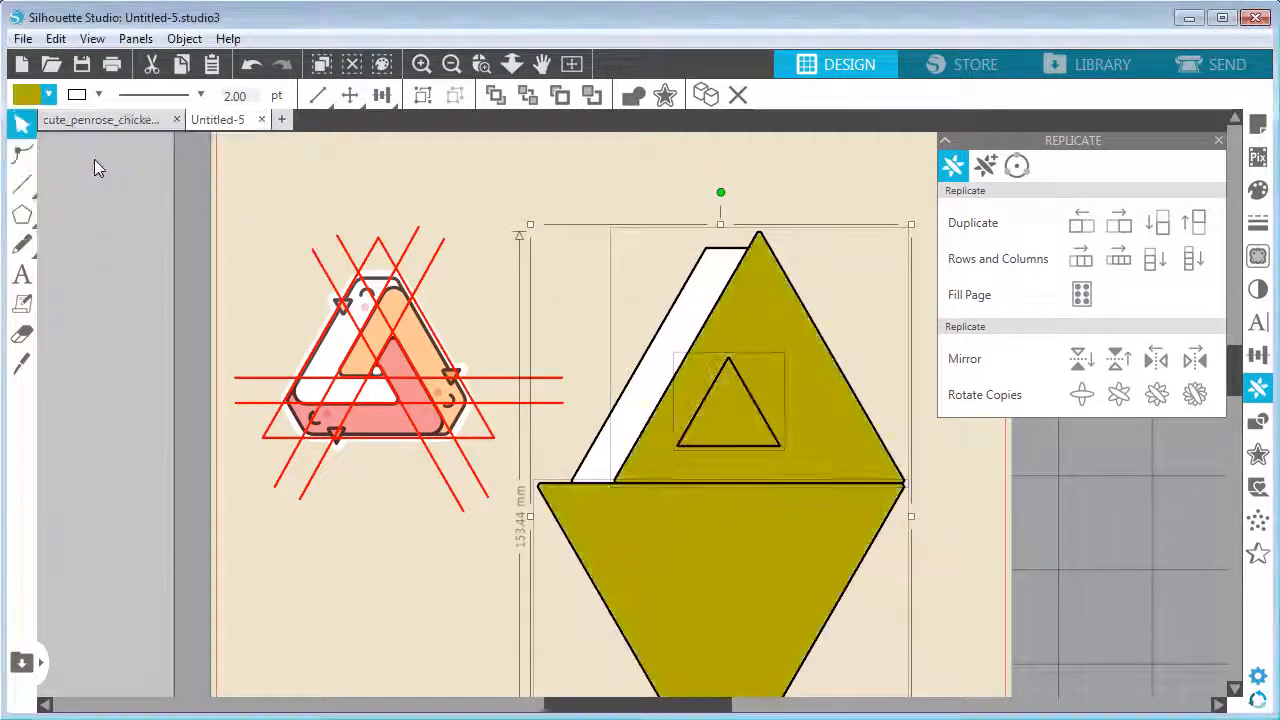
pyautogui.click(48, 96)
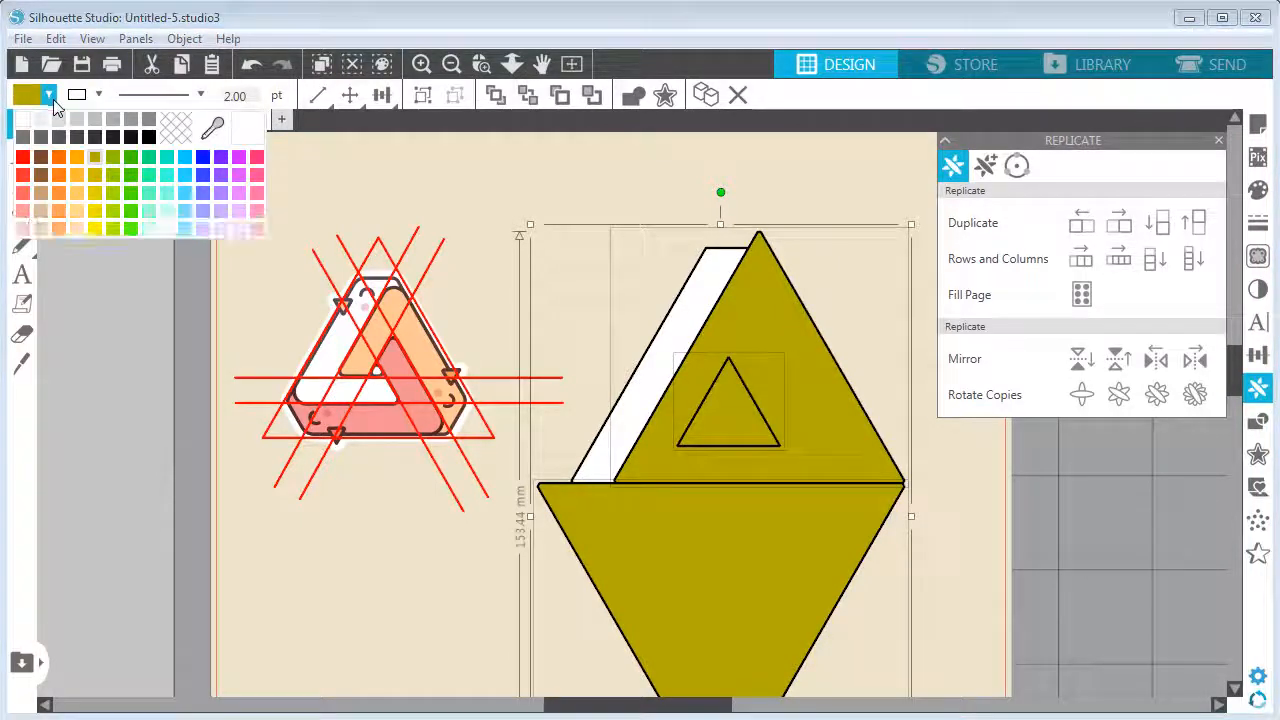
pyautogui.click(59, 159)
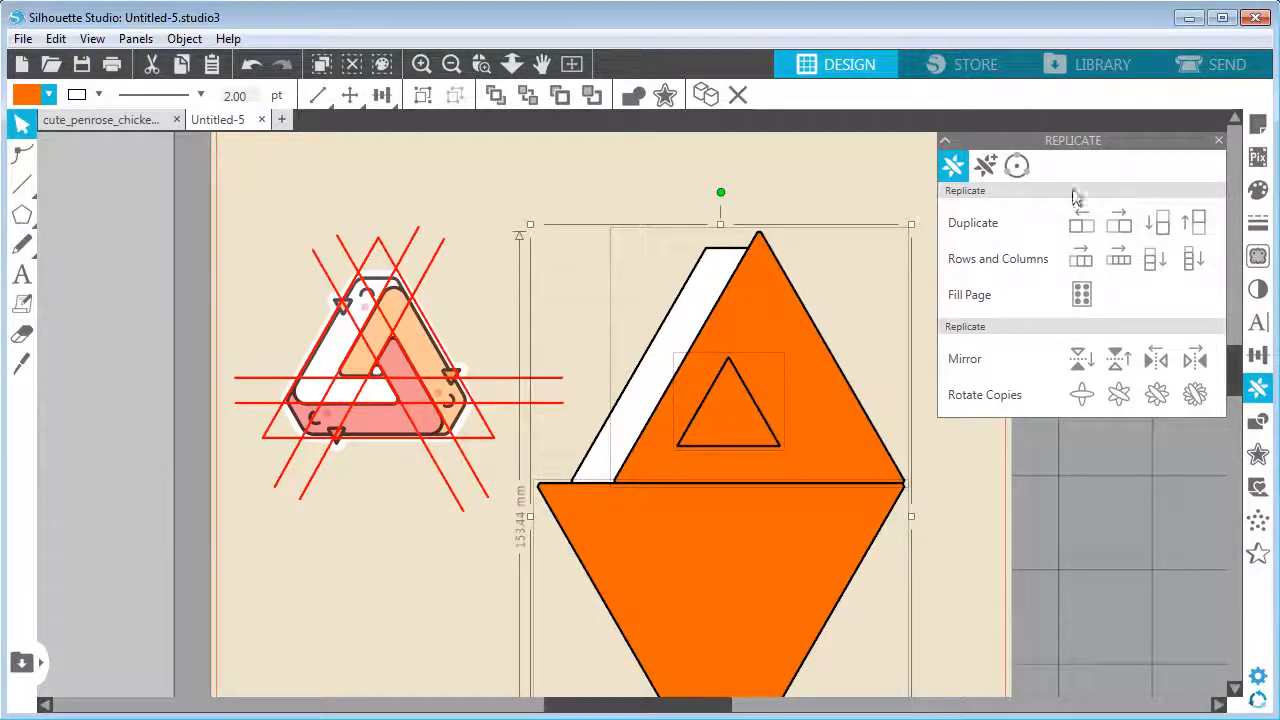
# - Set the fill transparency of the three orange triangles to 52%
pyautogui.click(1258, 189)
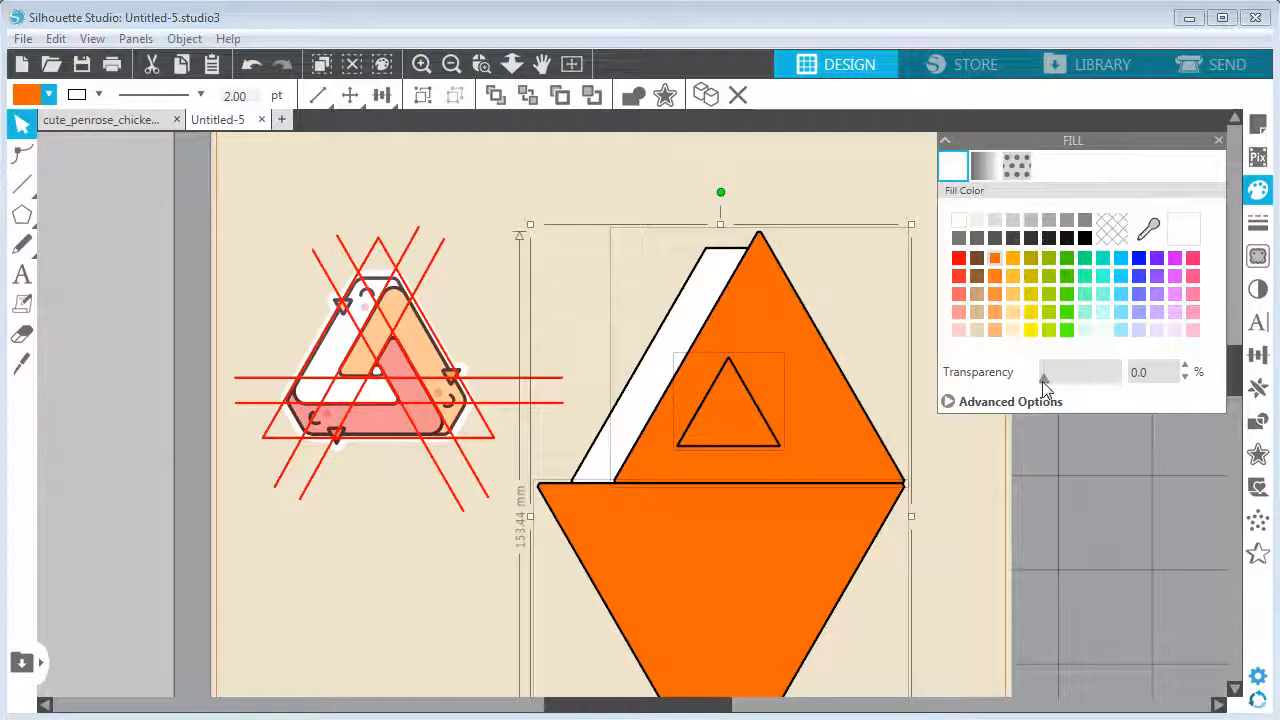
pyautogui.moveTo(1043, 385); pyautogui.dragTo(1077, 383)
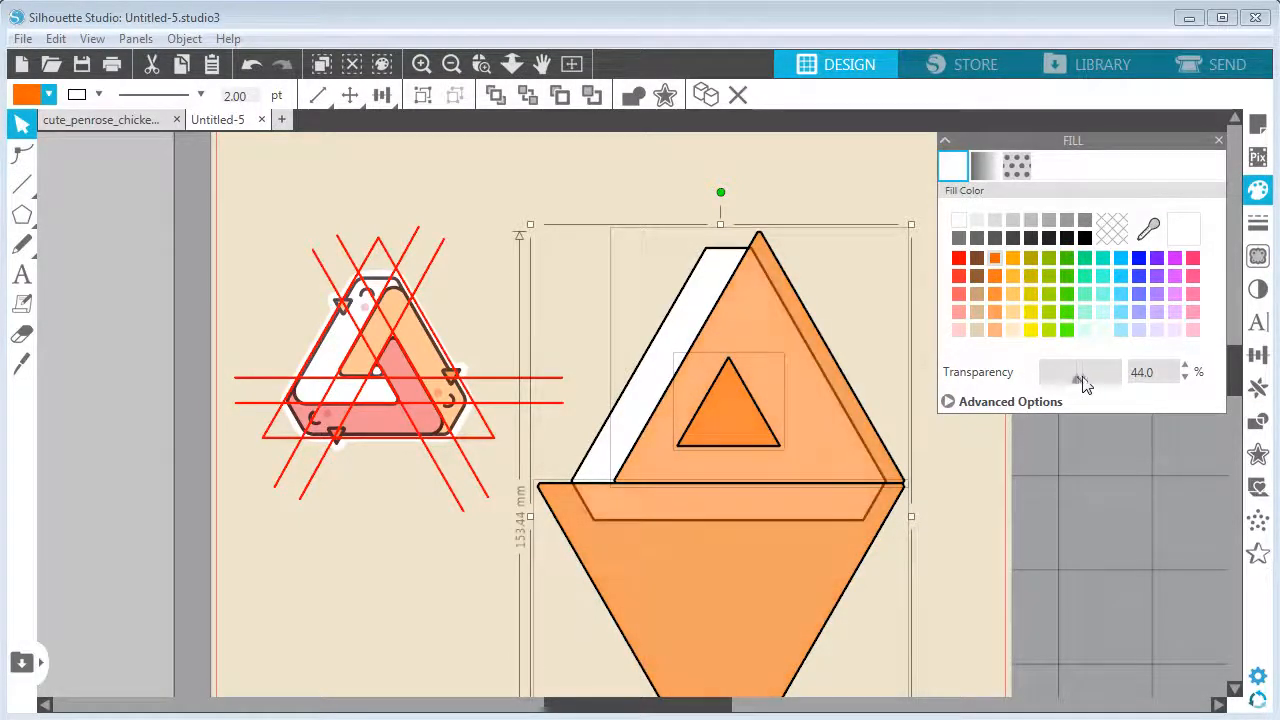
pyautogui.click(868, 195)
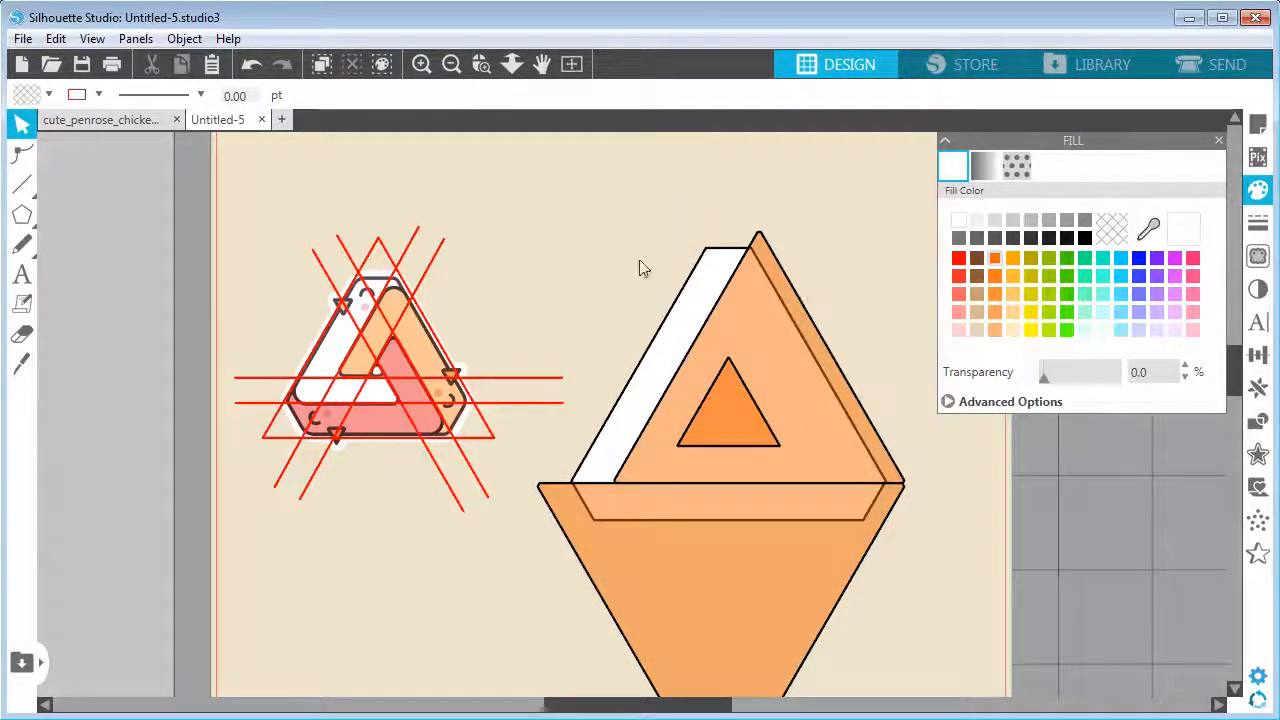
# - Select the overlapping triangles and bring up the shape modification commands
pyautogui.moveTo(606, 214); pyautogui.dragTo(897, 591)
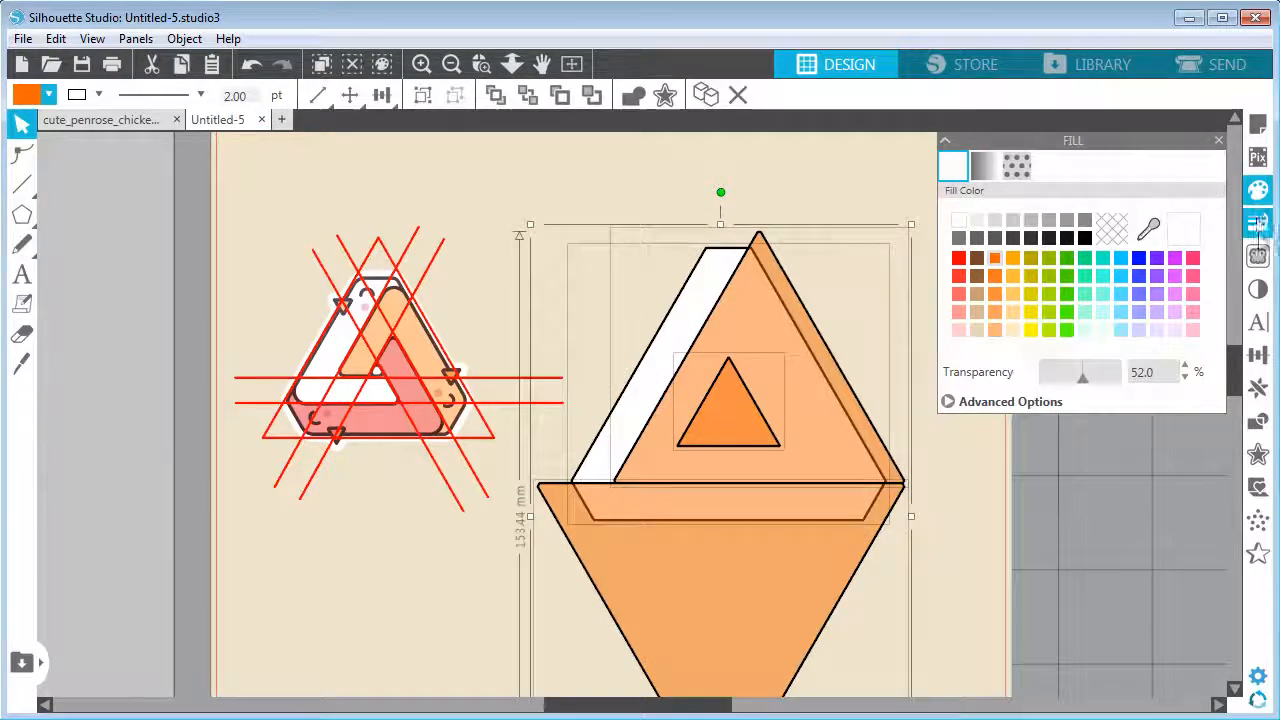
pyautogui.click(1258, 421)
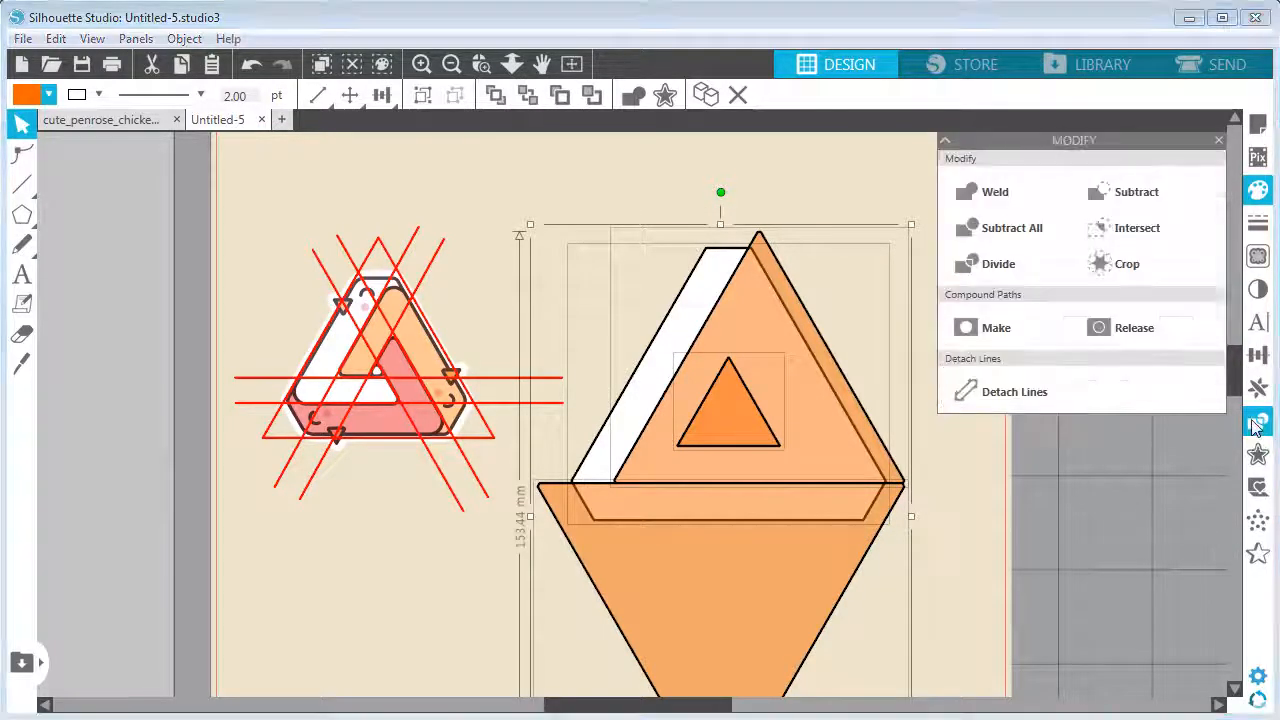
pyautogui.click(1155, 250)
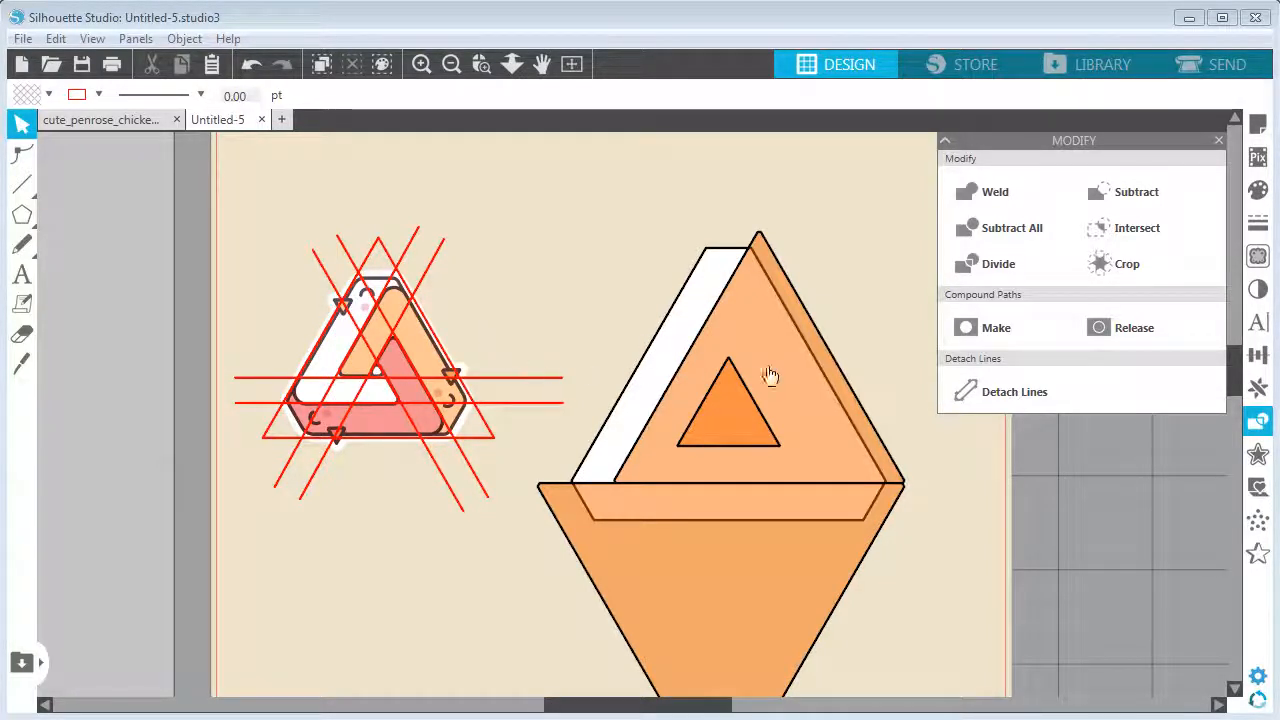
# - Try moving the upper orange triangle slightly up and to the right, and undo the move
pyautogui.click(766, 329)
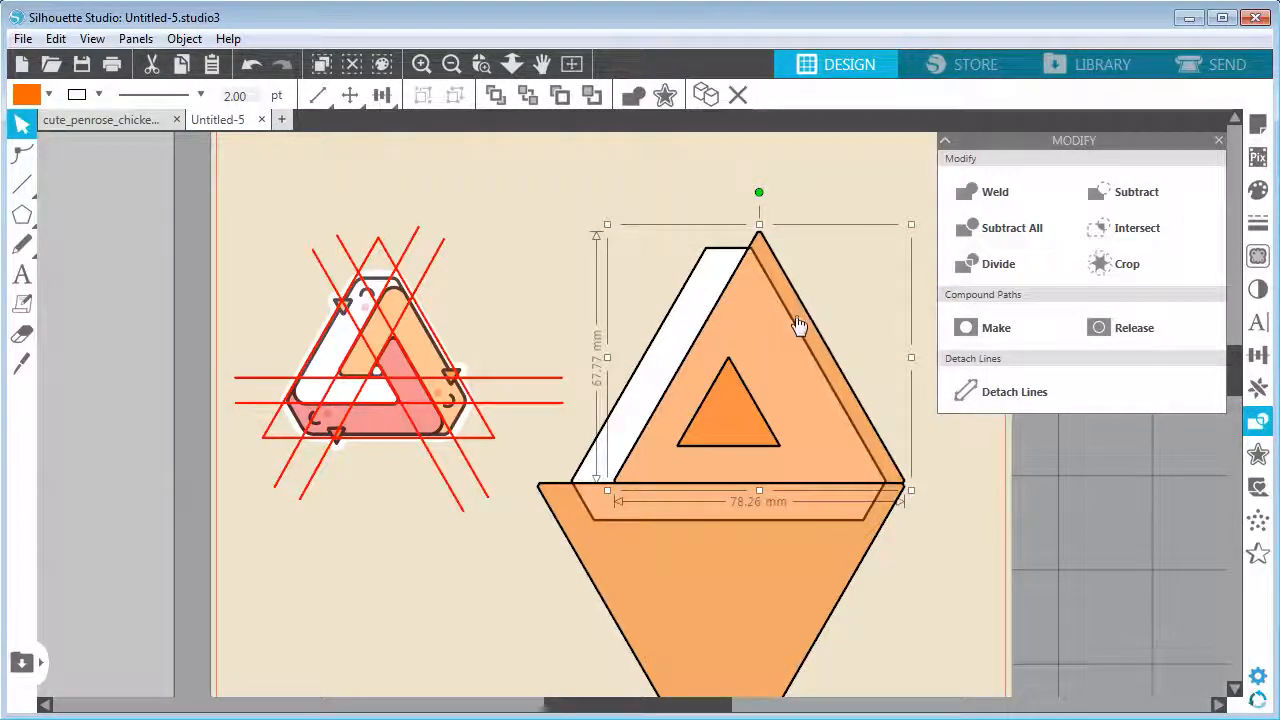
pyautogui.moveTo(800, 325); pyautogui.dragTo(805, 311)
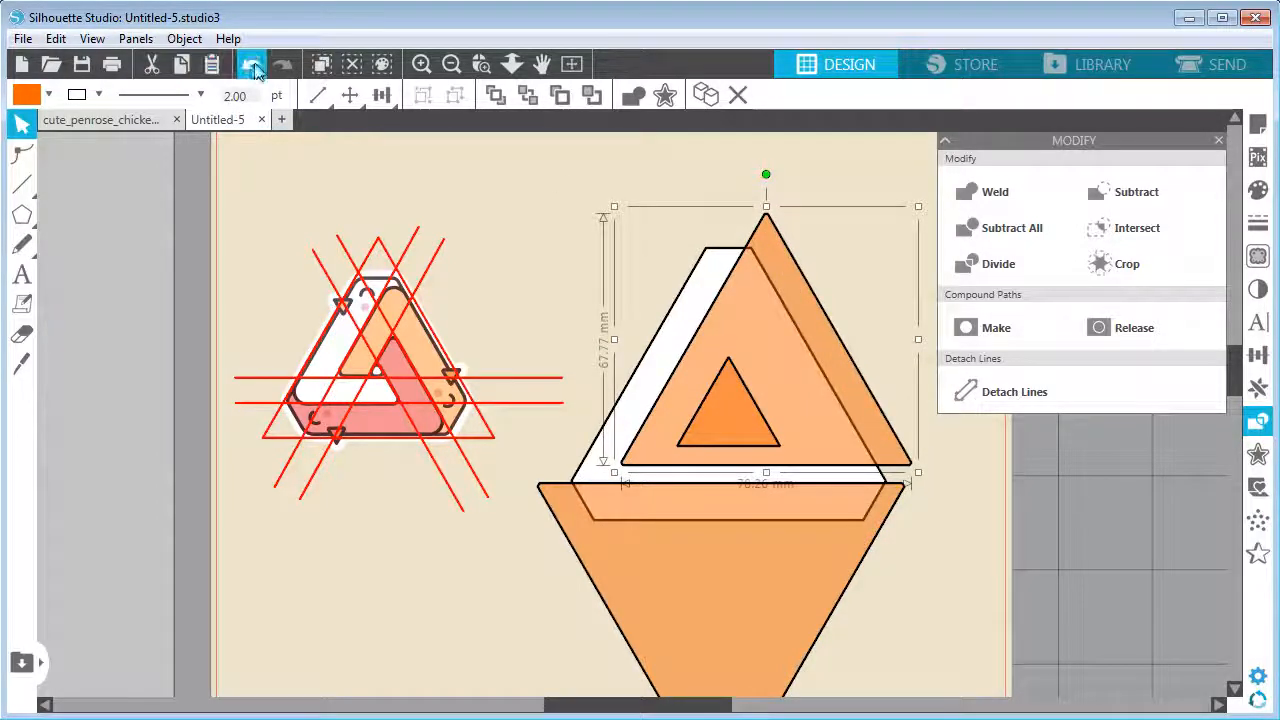
pyautogui.click(252, 66)
# - Replace the upper orange triangle with a duplicate slid up along its left slanted edge until its base meets the small triangle's base
pyautogui.click(633, 95)
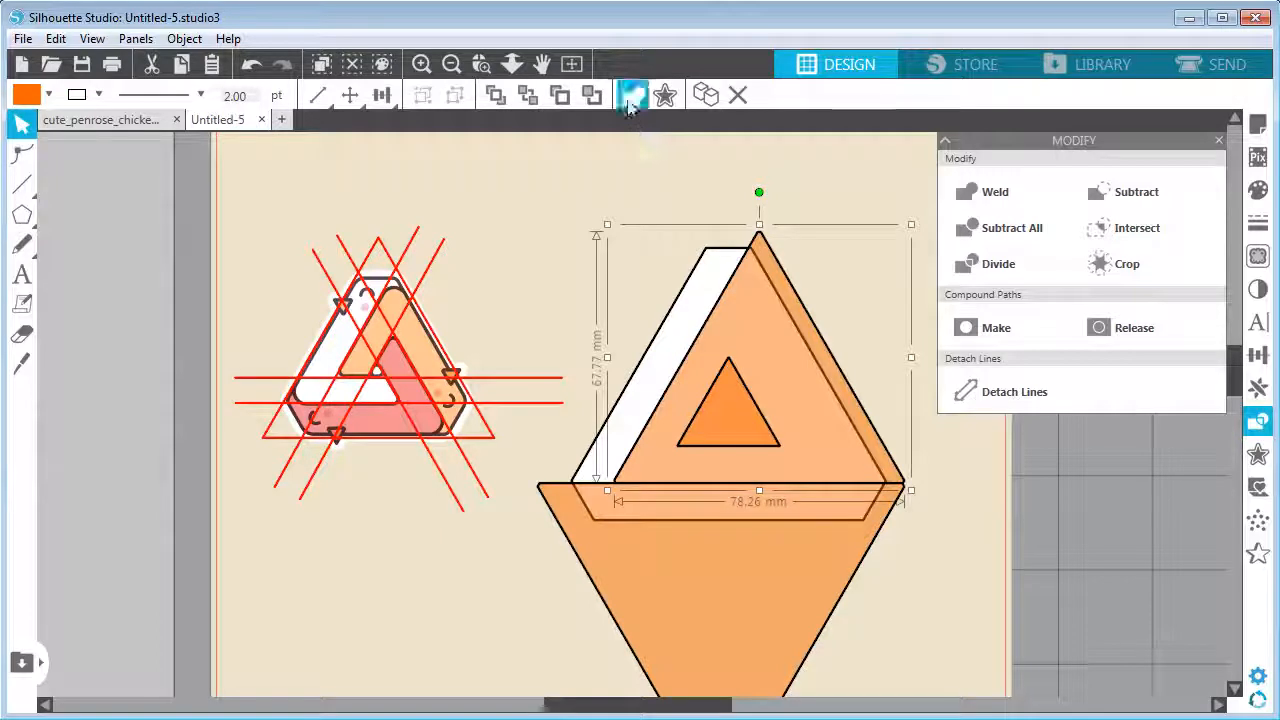
pyautogui.click(705, 95)
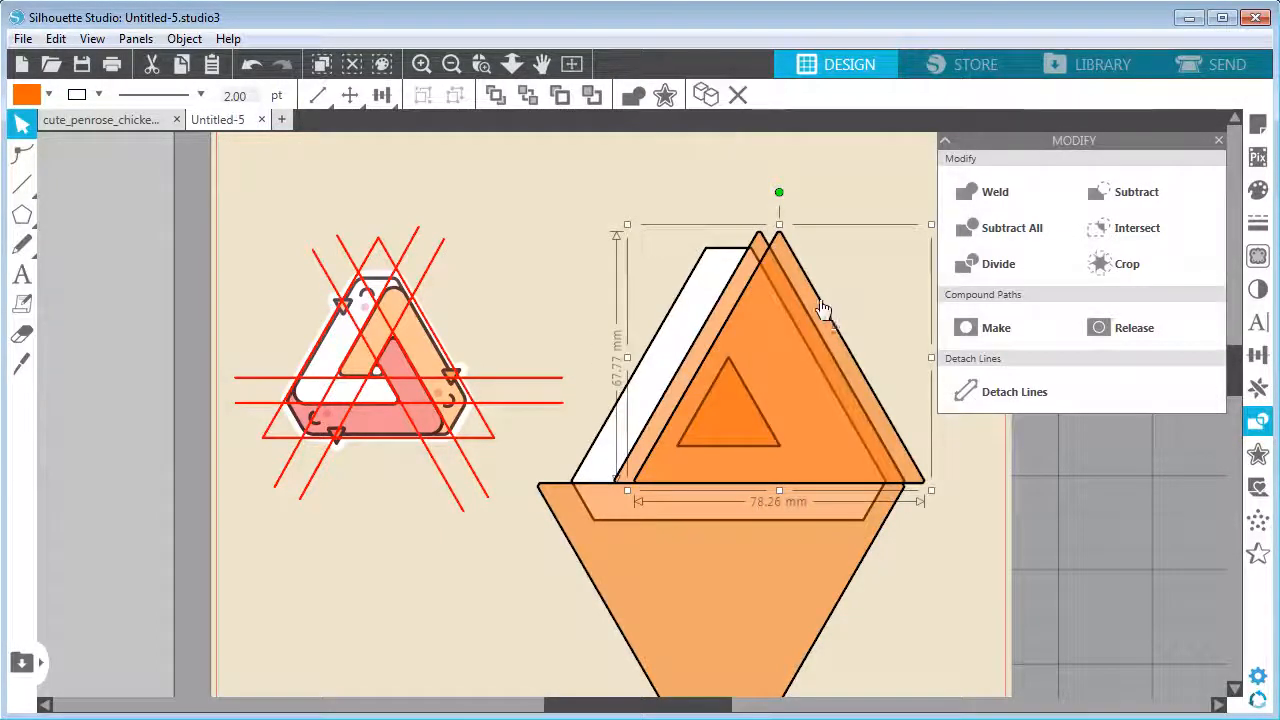
pyautogui.moveTo(834, 340); pyautogui.dragTo(829, 322)
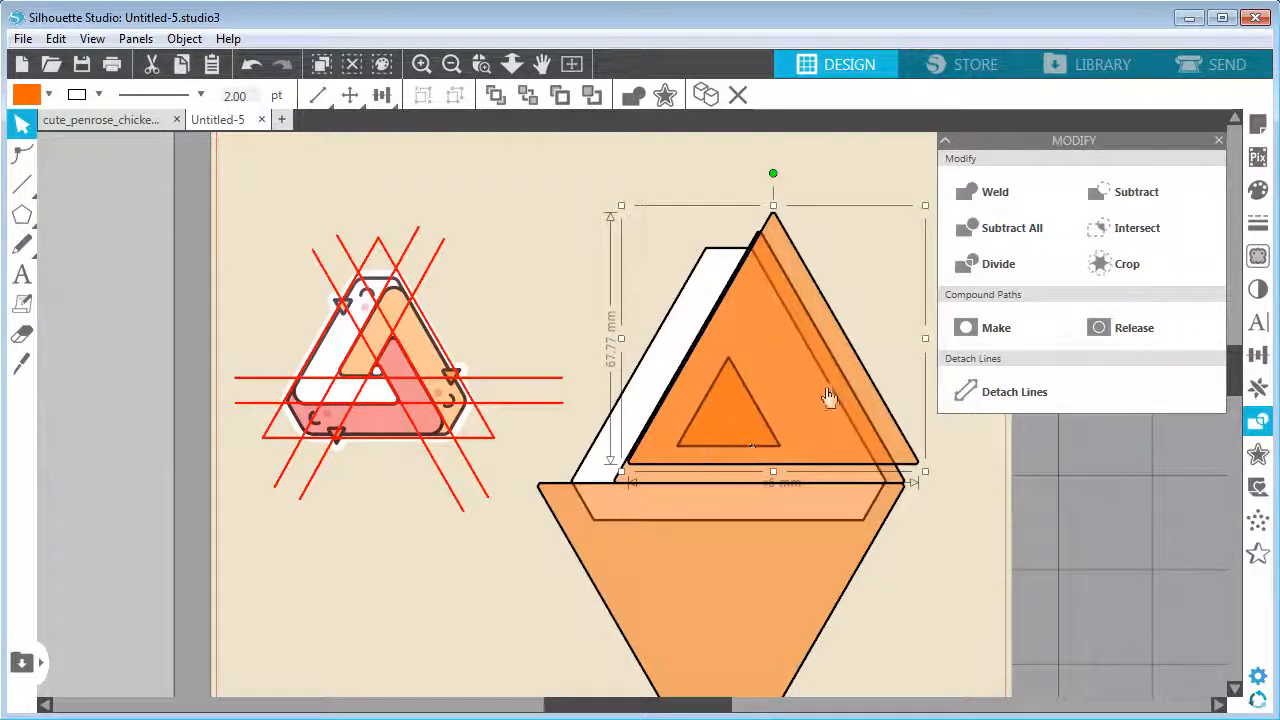
pyautogui.press('Up')
pyautogui.moveTo(866, 388); pyautogui.dragTo(873, 377)
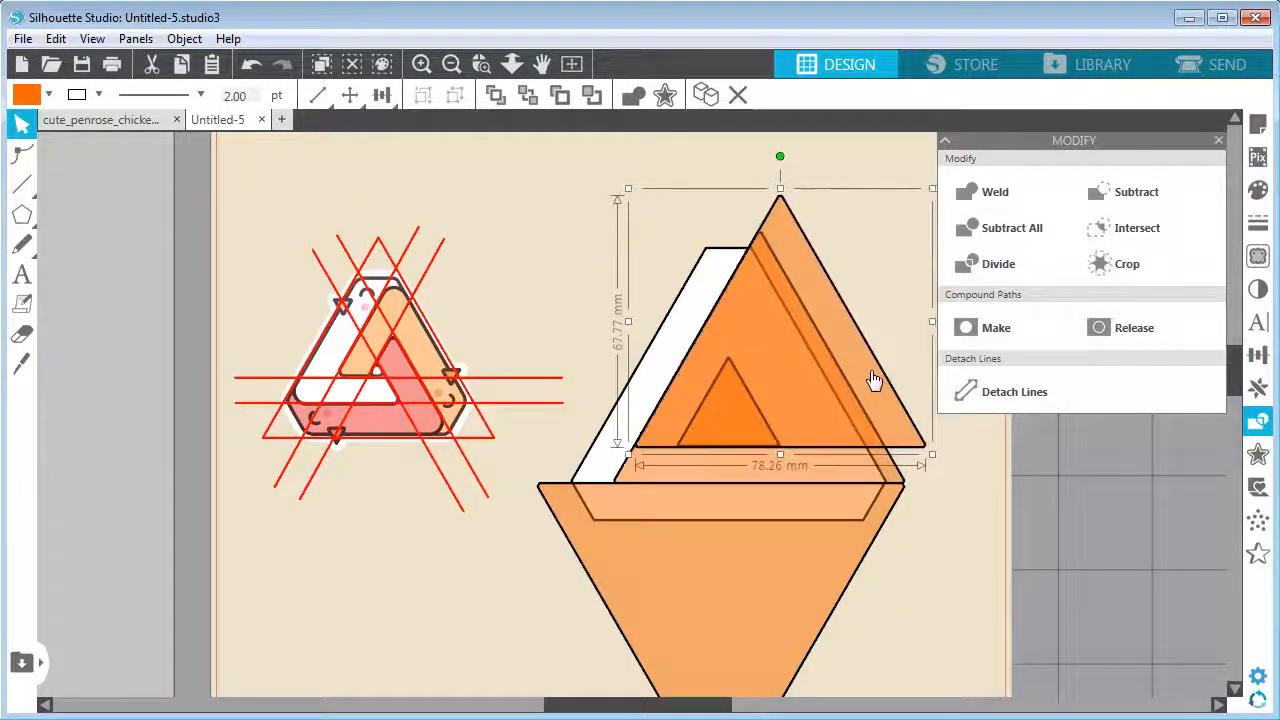
pyautogui.press('Up')
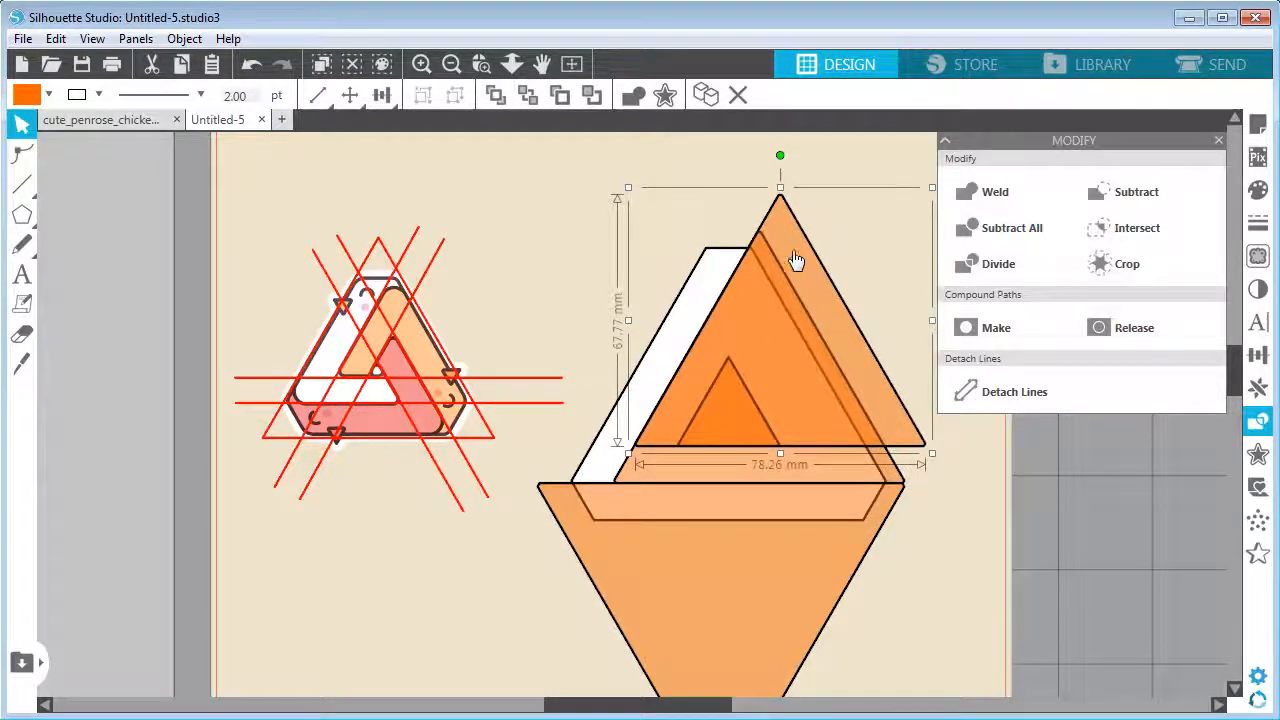
pyautogui.click(636, 474)
pyautogui.press('Delete')
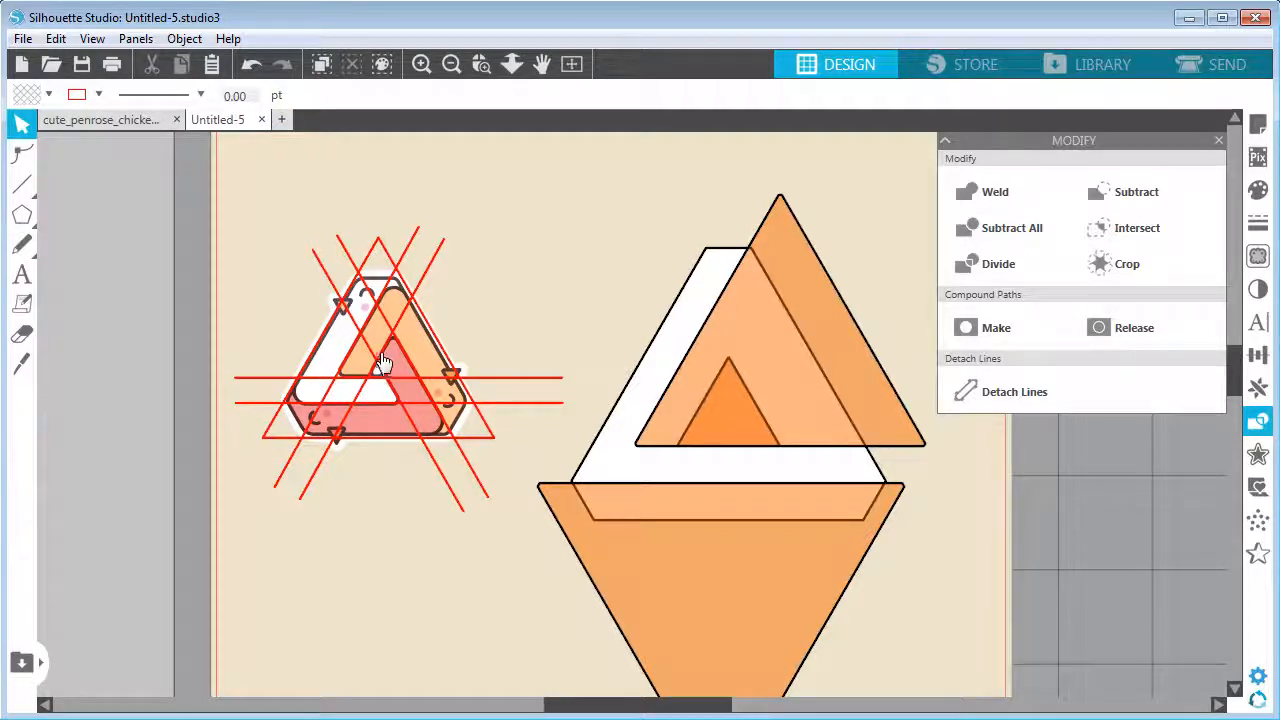
# - Duplicate the small inner triangle within the overlapping shapes
pyautogui.click(727, 414)
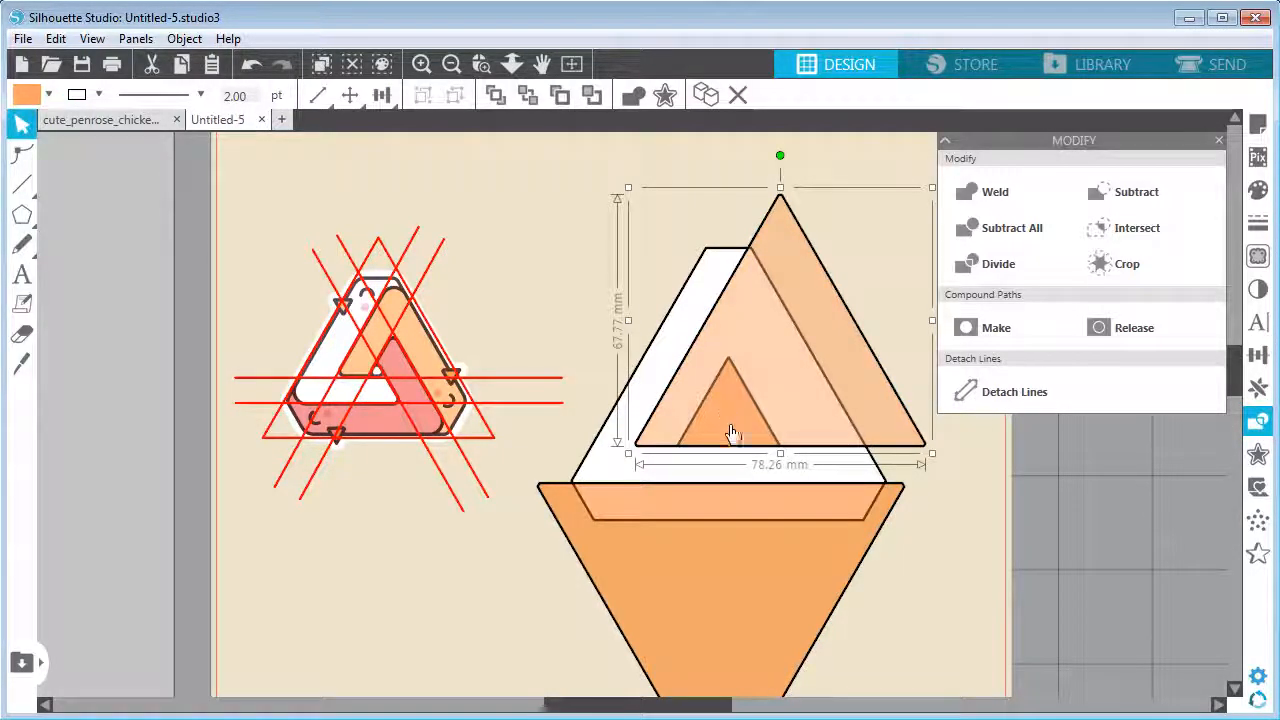
pyautogui.moveTo(576, 287); pyautogui.dragTo(727, 391)
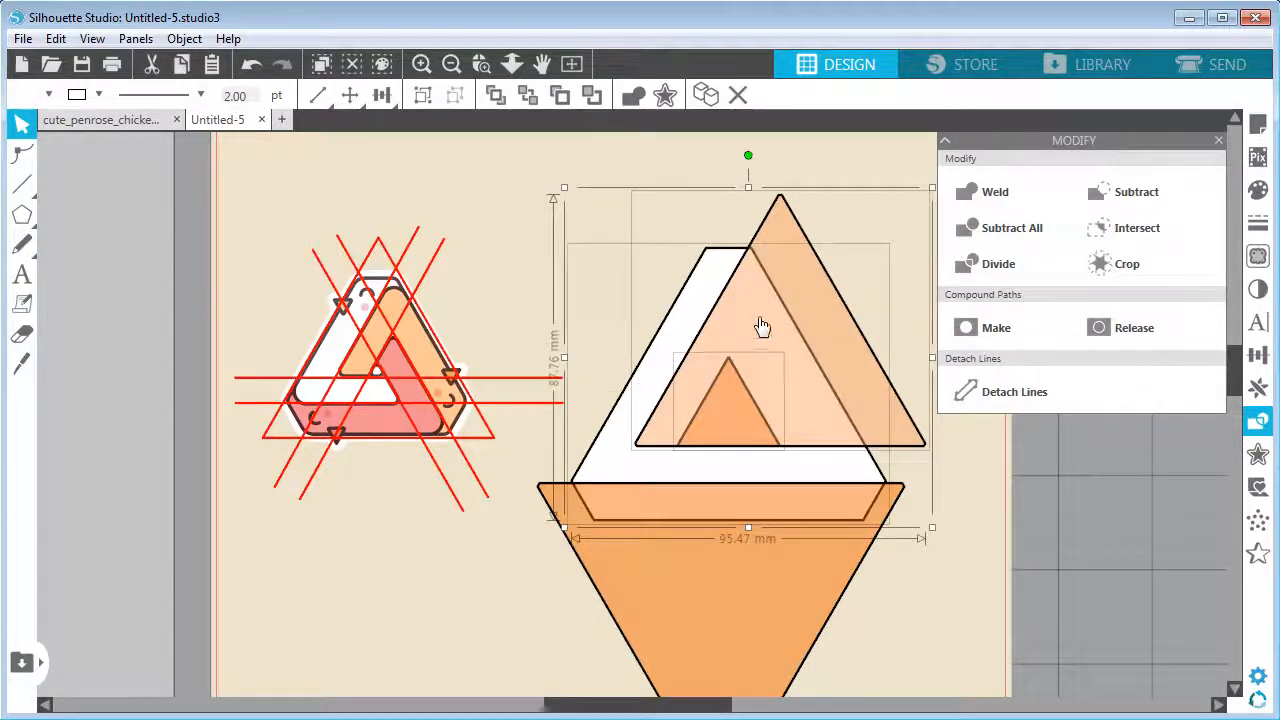
pyautogui.keyDown('shift'); pyautogui.click(795, 250); pyautogui.keyUp('shift')
pyautogui.keyDown('shift'); pyautogui.click(805, 250); pyautogui.keyUp('shift')
pyautogui.keyDown('shift'); pyautogui.click(805, 250); pyautogui.keyUp('shift')
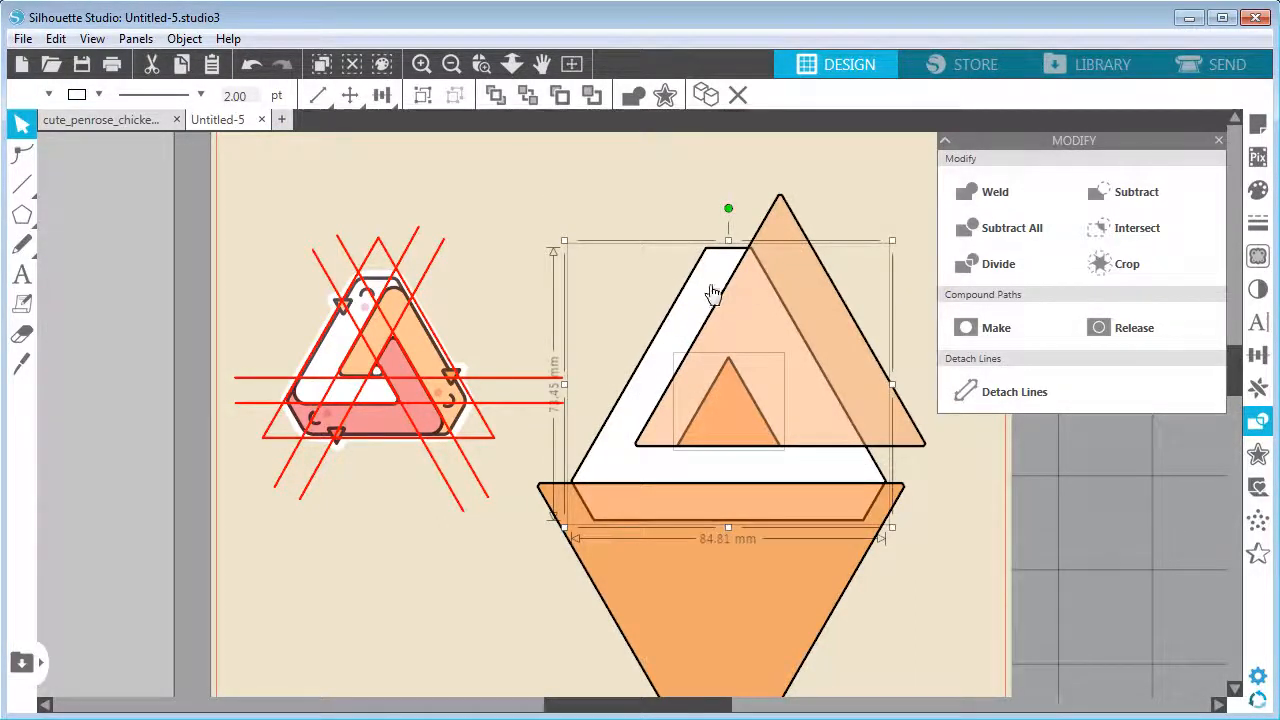
pyautogui.keyDown('shift'); pyautogui.click(712, 292); pyautogui.keyUp('shift')
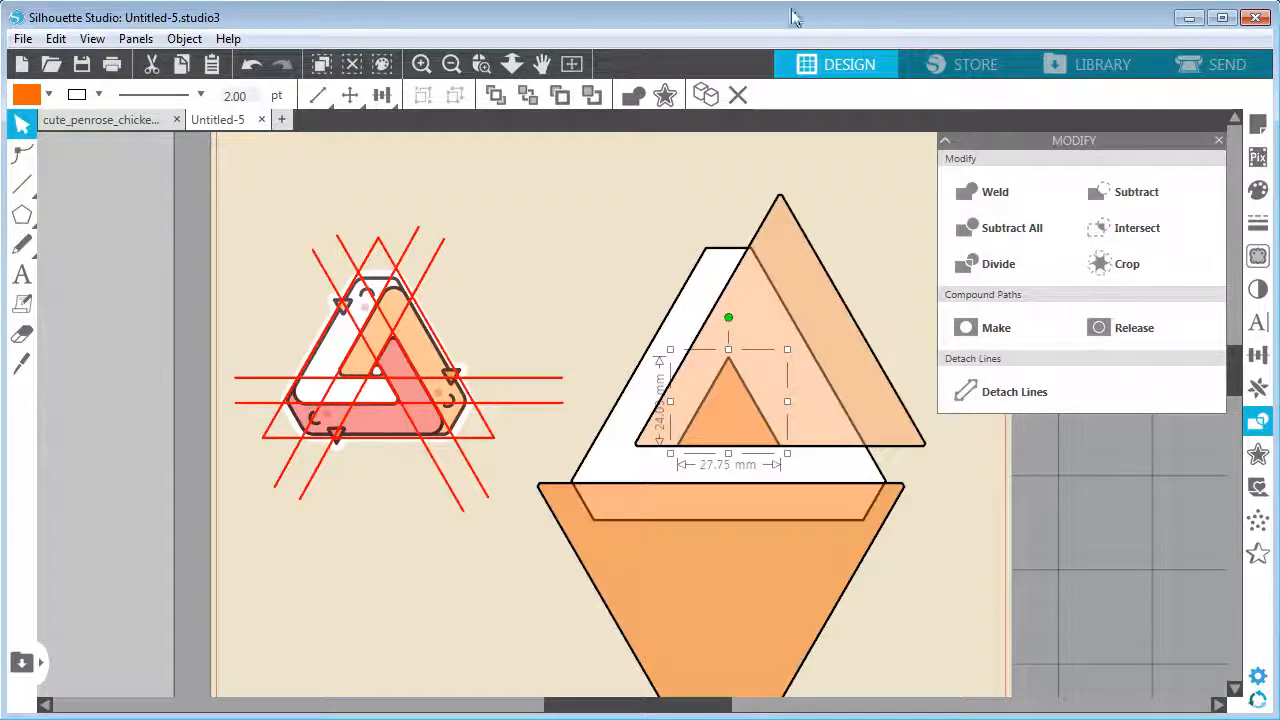
pyautogui.click(708, 98)
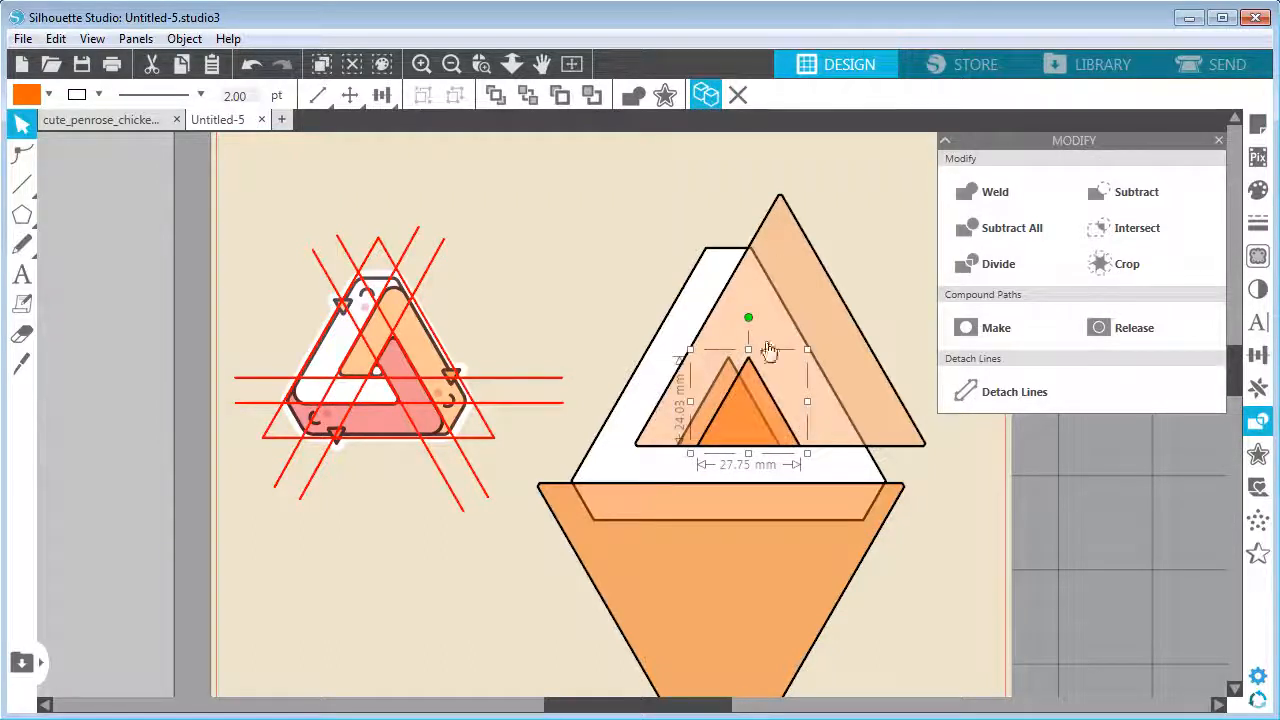
# - Turn the duplicate upside down, enlarge it to about 58.57 mm wide, and align its left slanted edge with the small triangle's right edge
pyautogui.moveTo(748, 318); pyautogui.dragTo(927, 547)
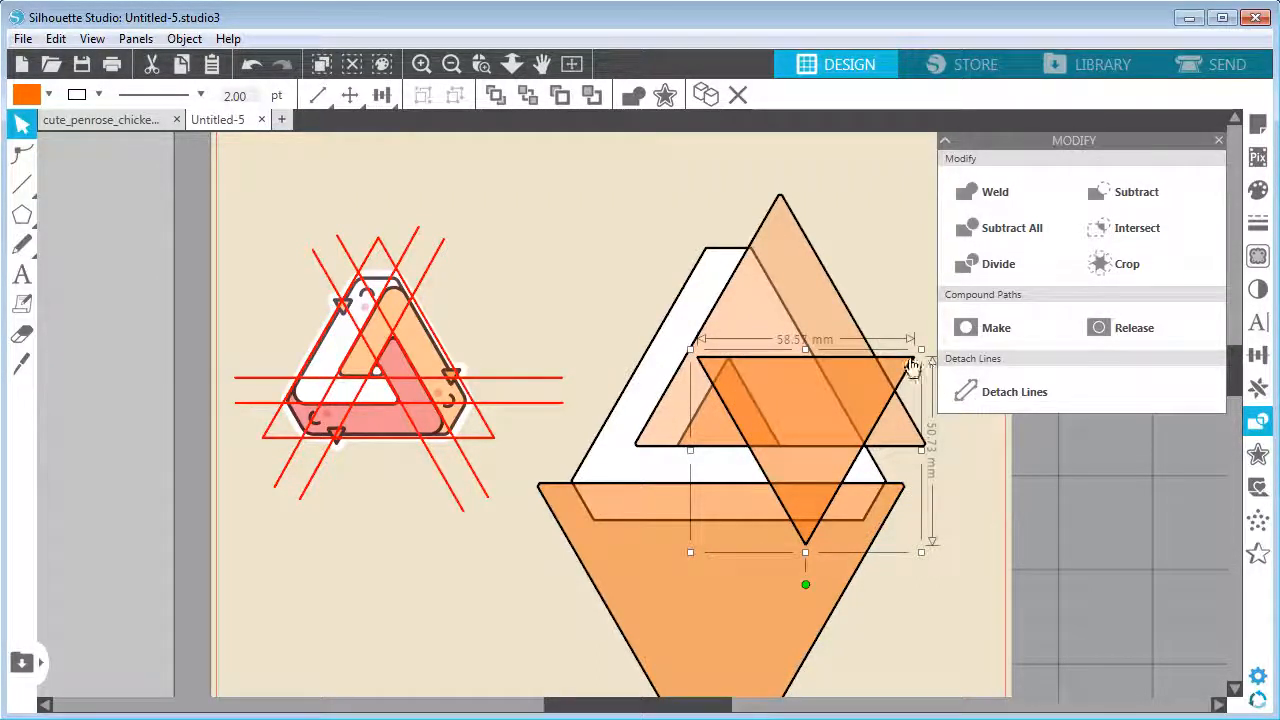
pyautogui.moveTo(911, 366); pyautogui.dragTo(964, 405)
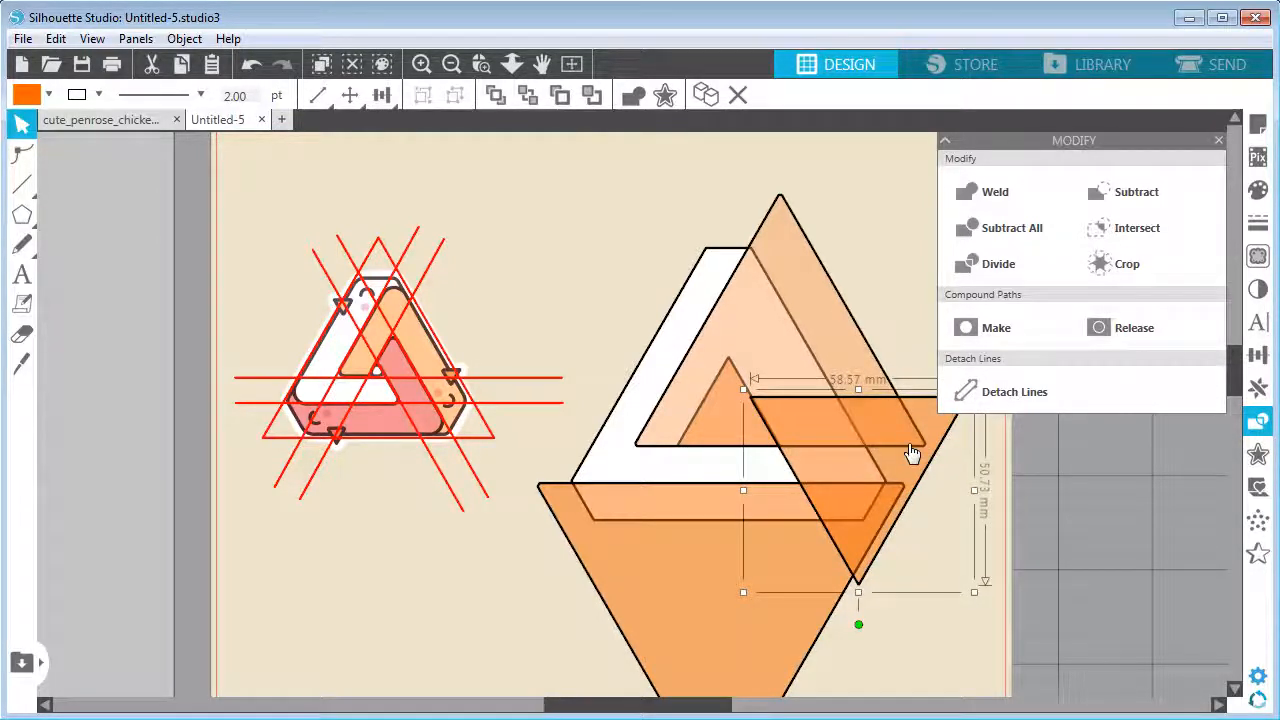
pyautogui.press('Right')
pyautogui.press('Left')
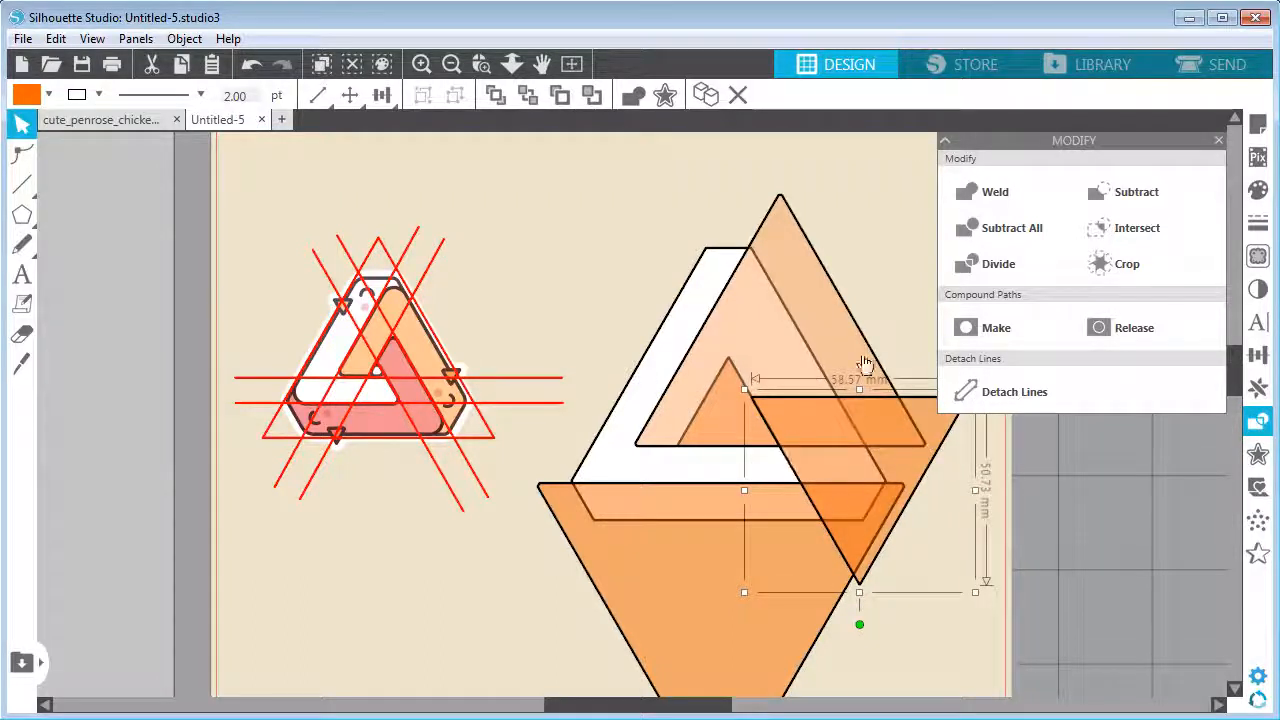
pyautogui.click(873, 247)
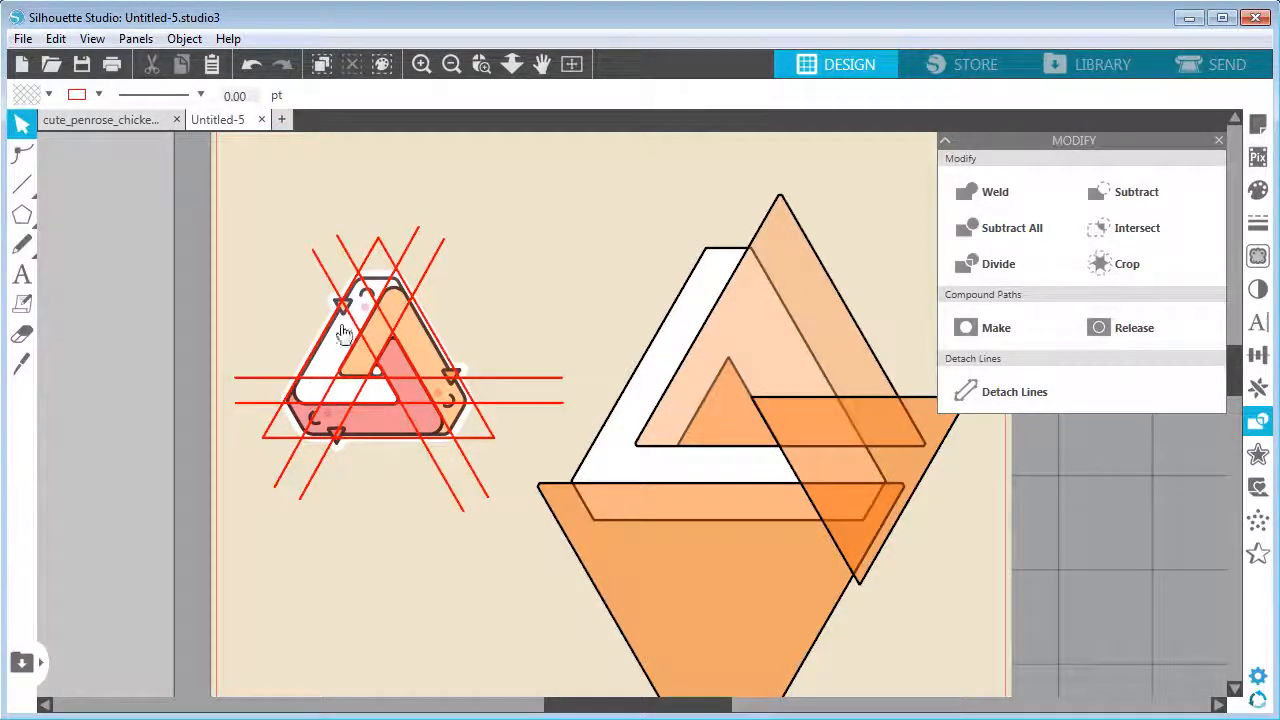
# - Try subtracting the orange triangles from the white cut-corner shape with 2 pt outlines, and undo the subtraction
pyautogui.moveTo(622, 206); pyautogui.dragTo(897, 586)
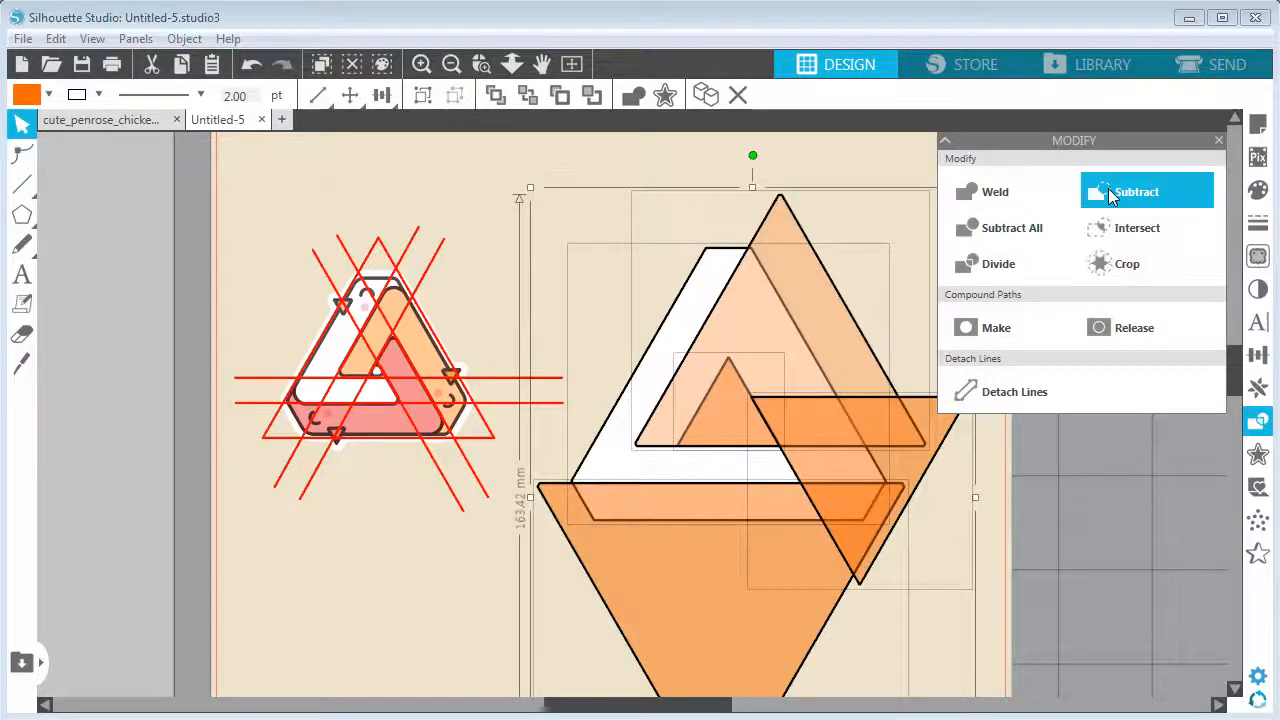
pyautogui.click(1108, 195)
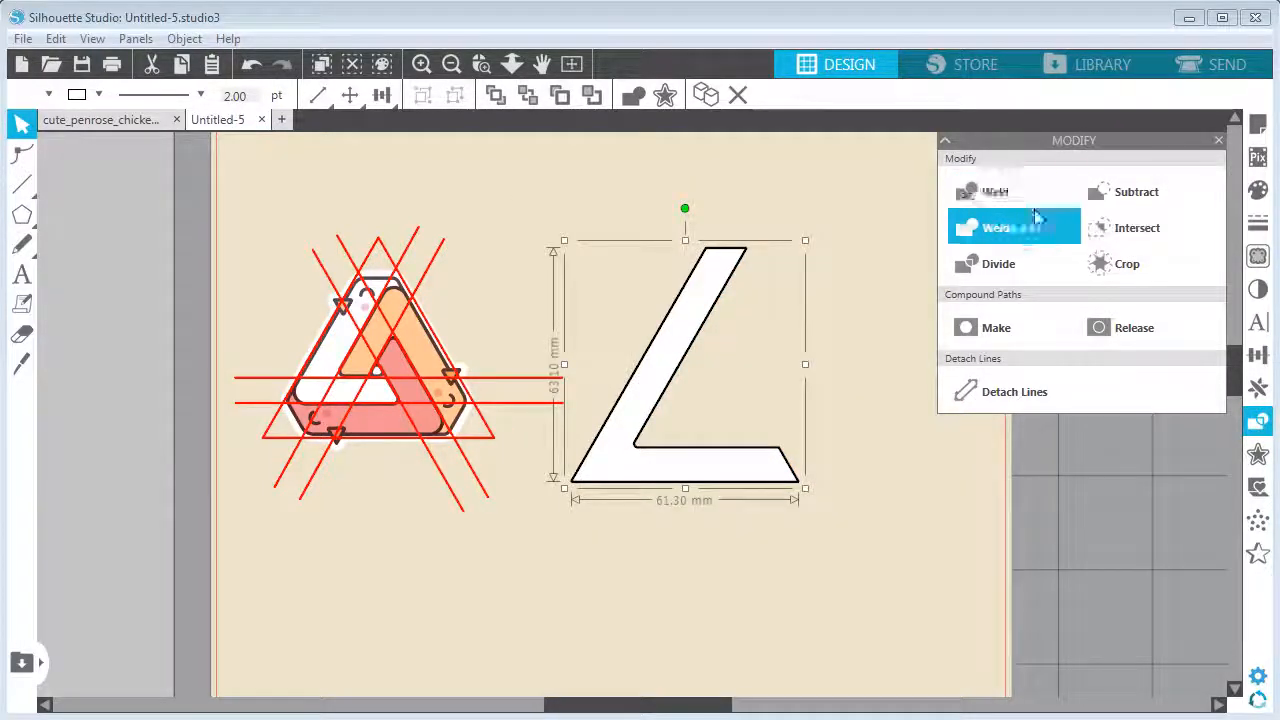
pyautogui.click(249, 64)
# - Try the same subtraction with the line thickness set to 5 pt, and undo both changes
pyautogui.click(243, 95)
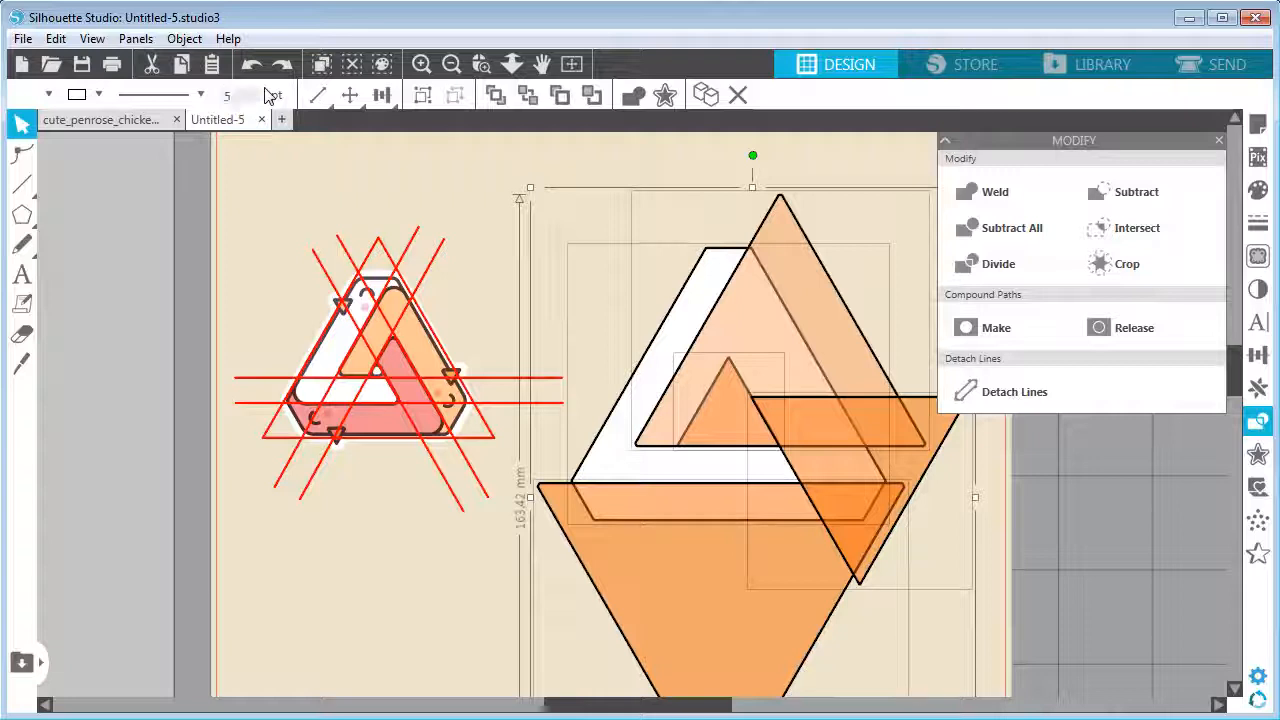
pyautogui.write('5')
pyautogui.press('Return')
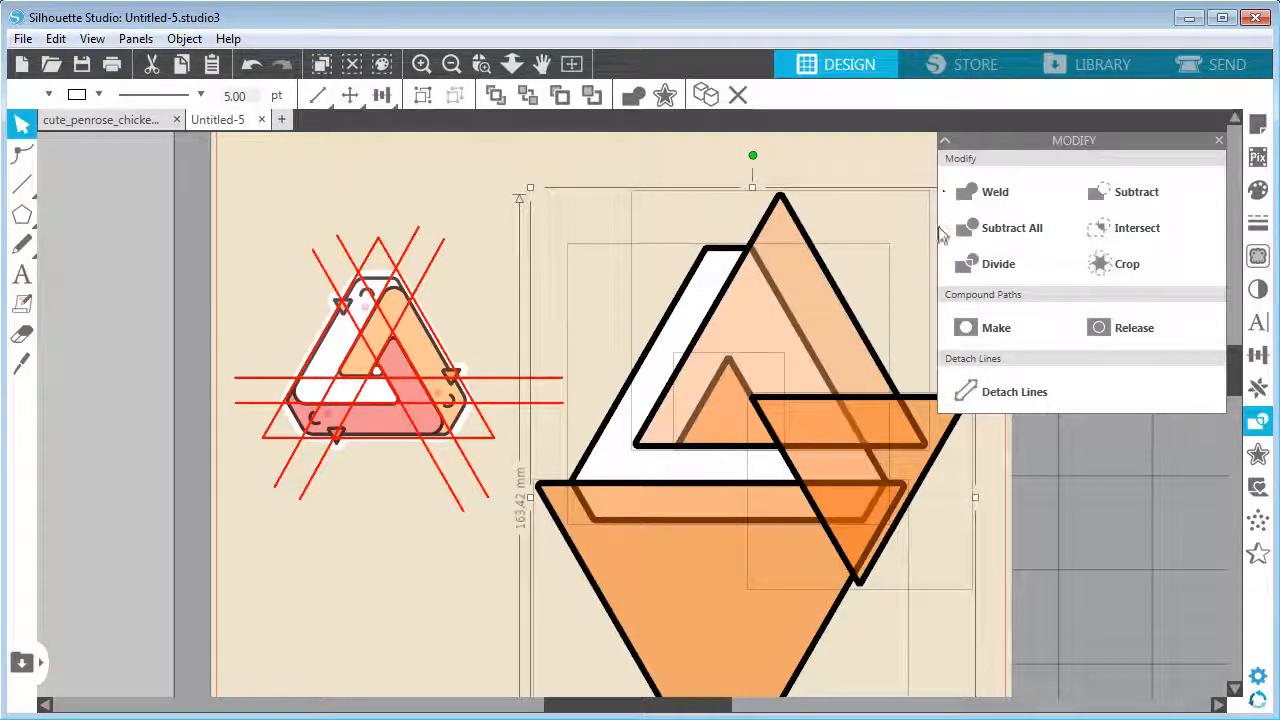
pyautogui.click(1133, 191)
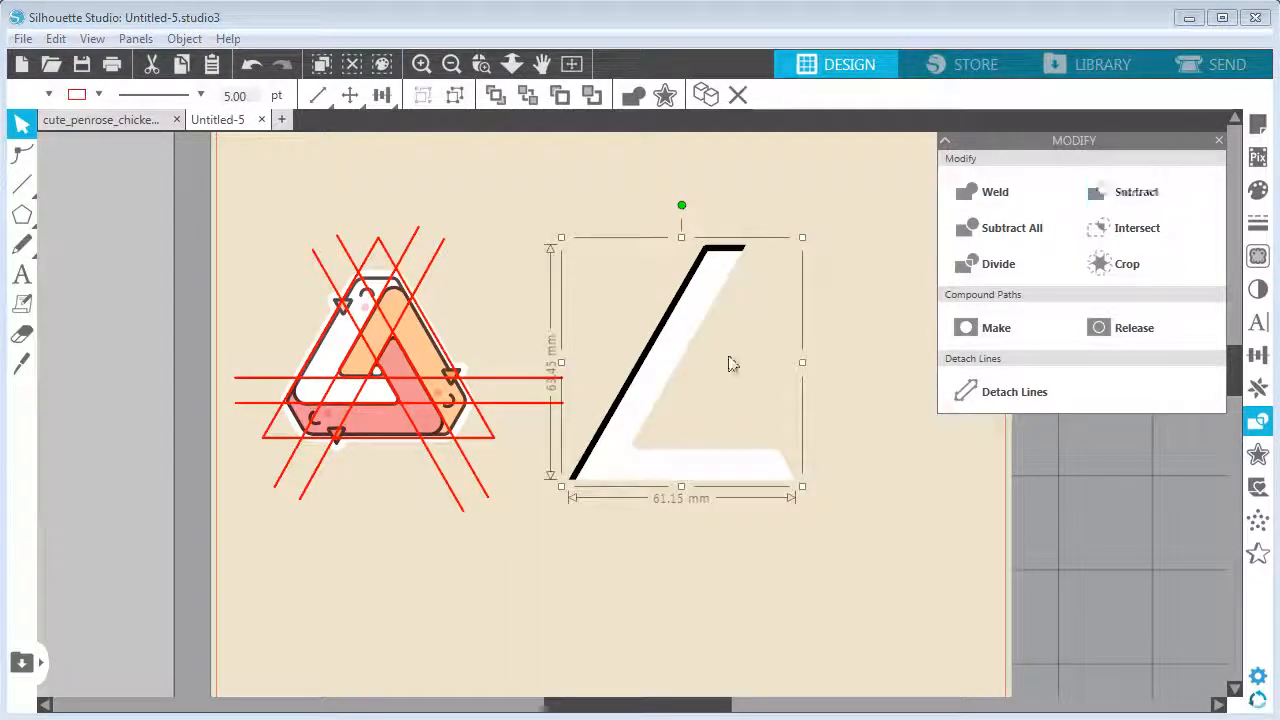
pyautogui.click(251, 64)
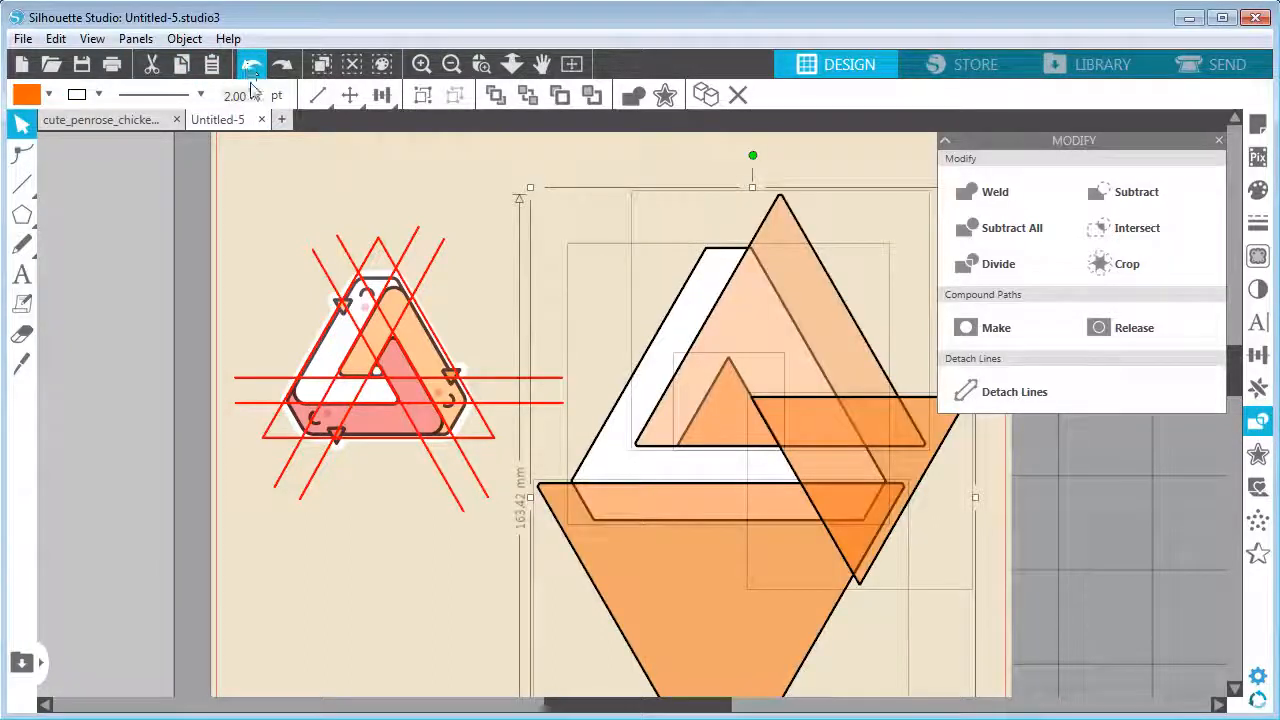
# - Set the line thickness of all the overlapping shapes to 0 pt and subtract the orange triangles from the white cut-corner shape
pyautogui.doubleClick(256, 97)
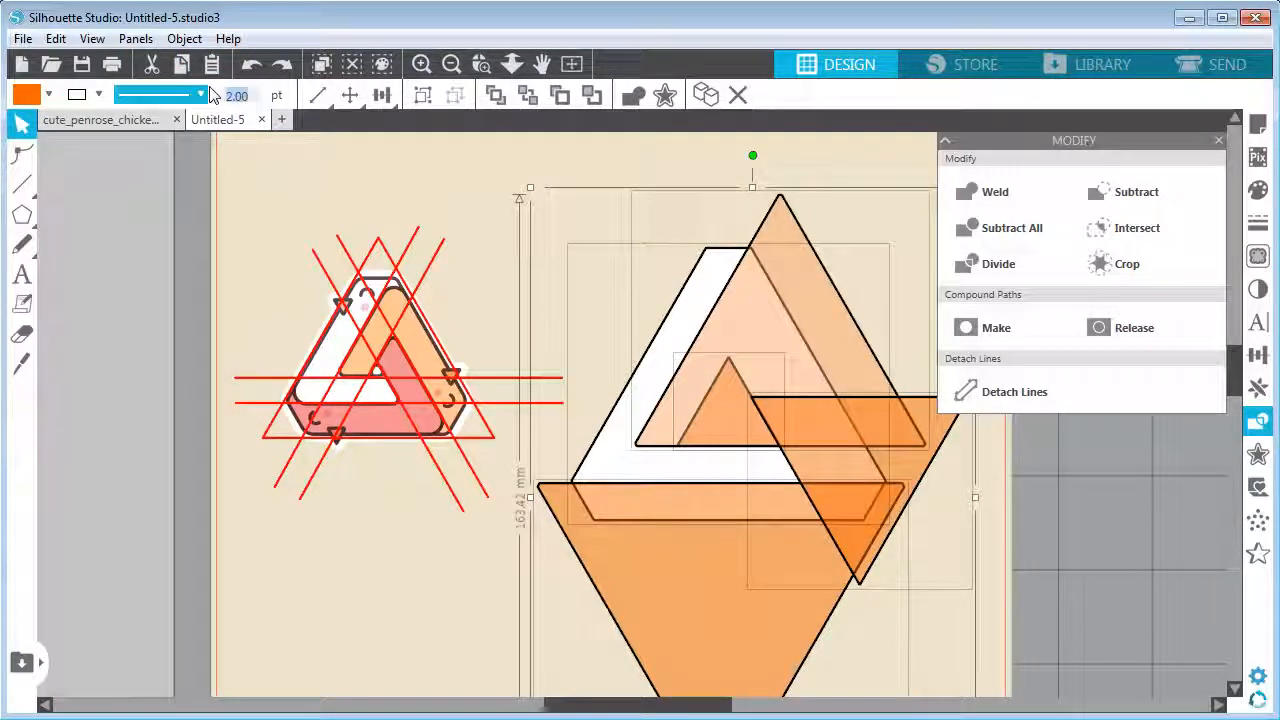
pyautogui.write('0')
pyautogui.press('Return')
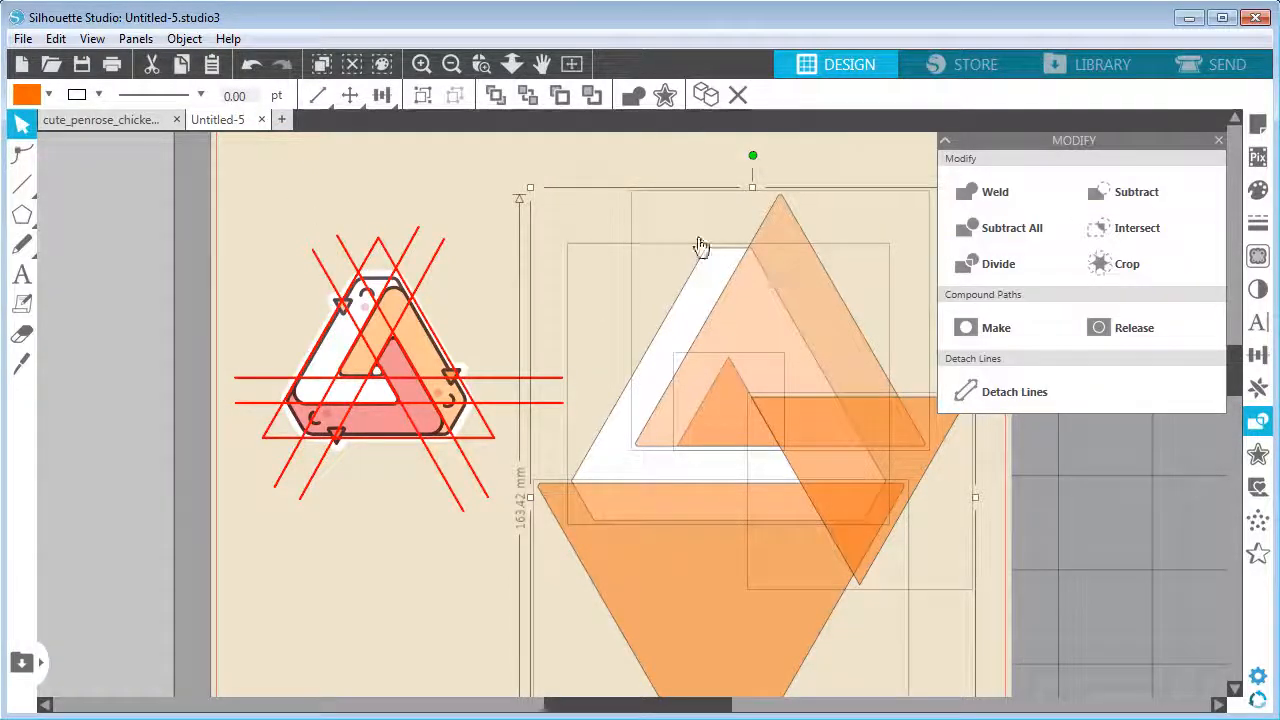
pyautogui.click(585, 172)
pyautogui.moveTo(583, 172); pyautogui.dragTo(894, 584)
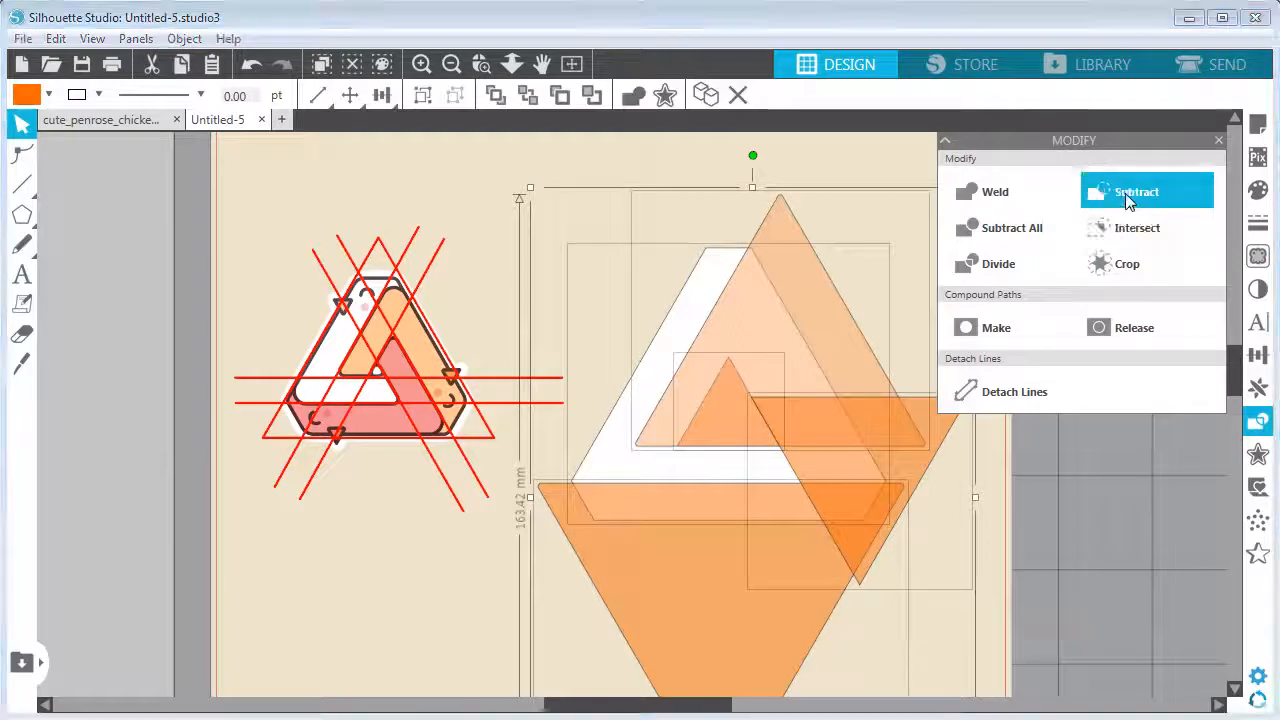
pyautogui.click(1100, 192)
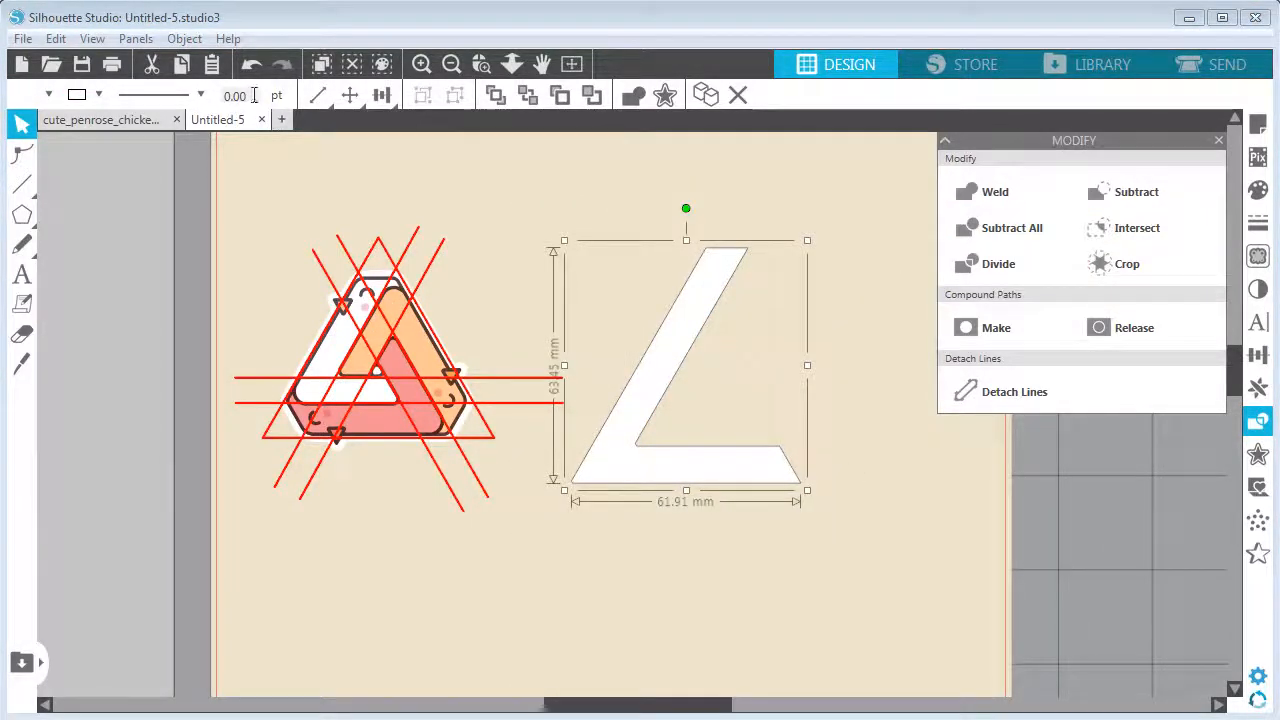
# - Set the remaining white piece's line thickness to 2 pt and create a duplicate of it rotated by 120°
pyautogui.click(200, 96)
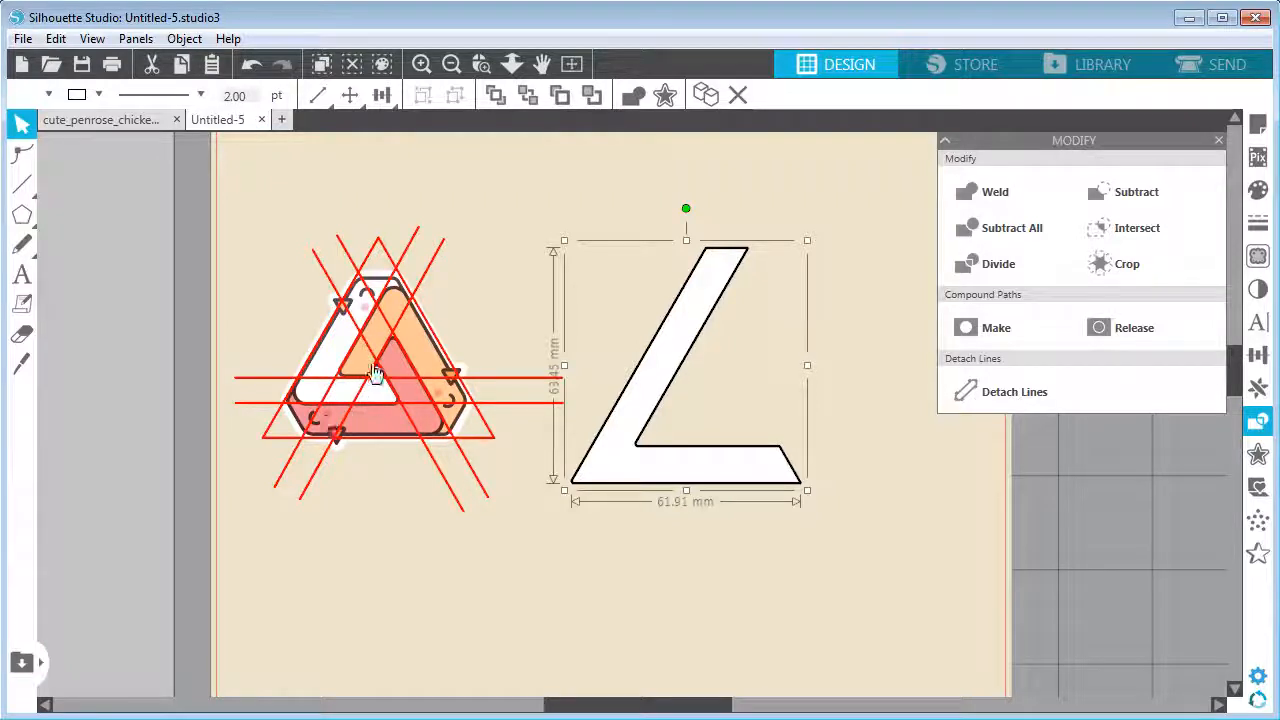
pyautogui.click(705, 95)
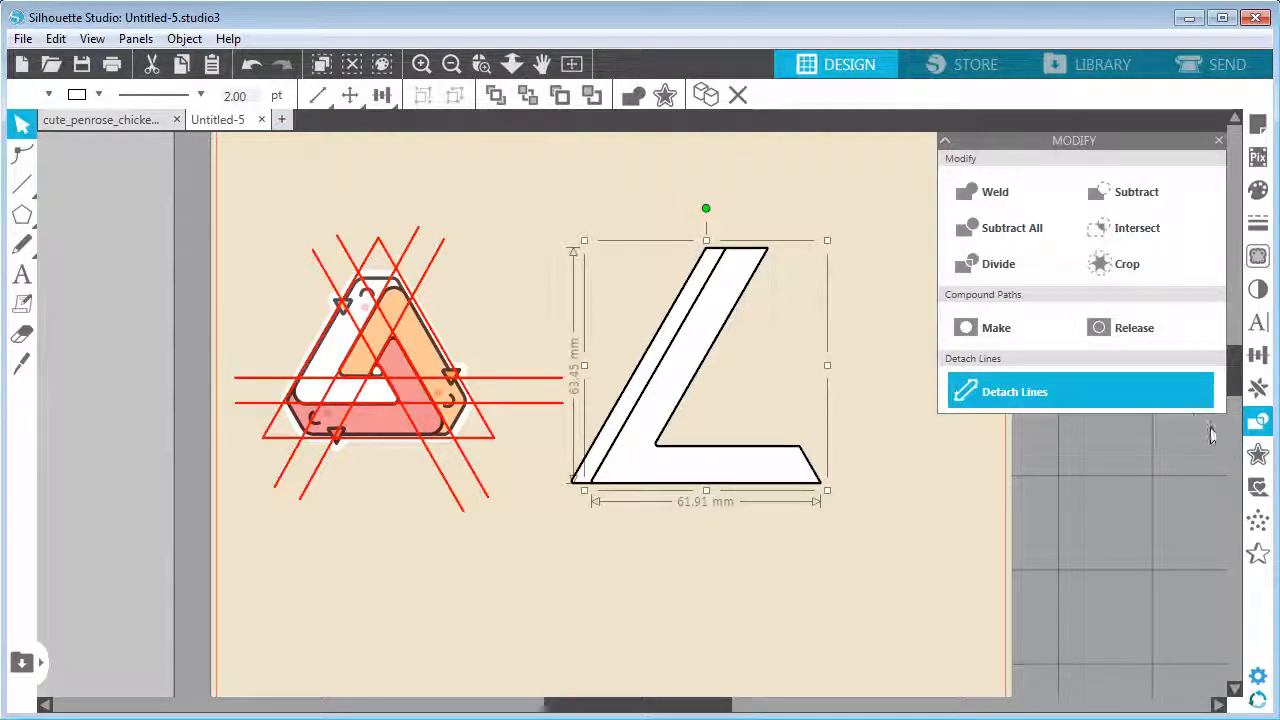
pyautogui.click(1258, 364)
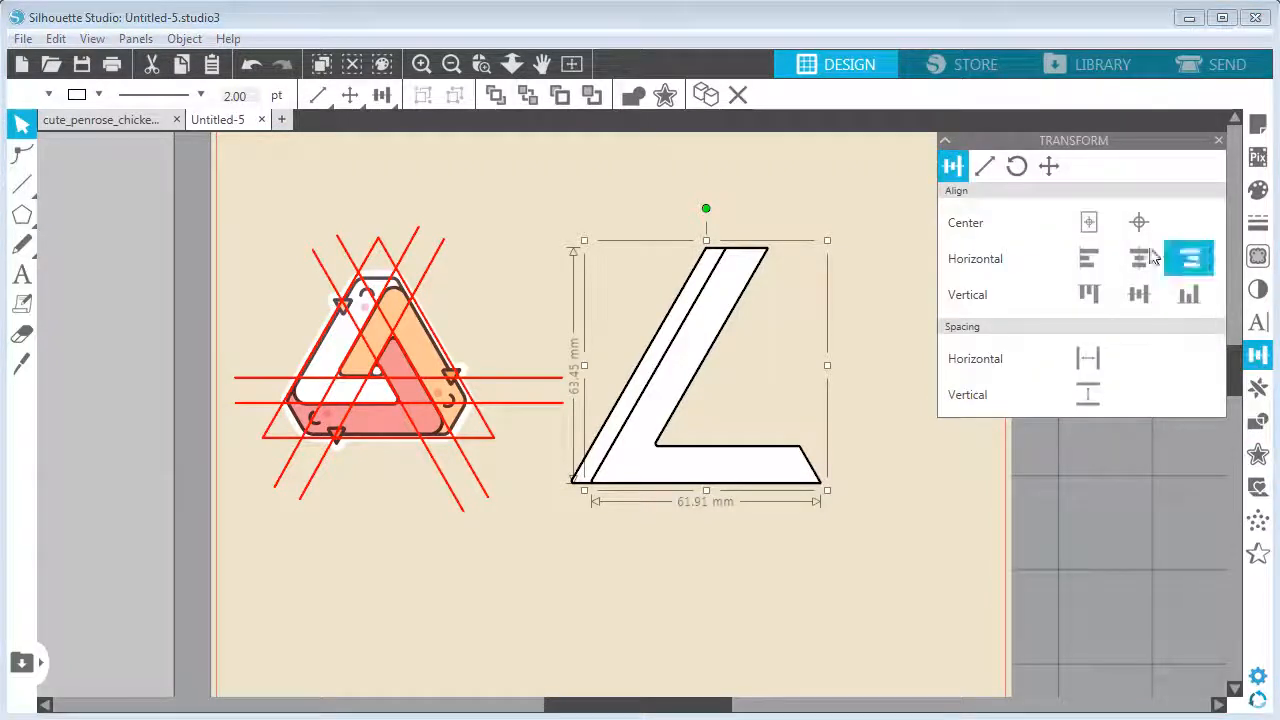
pyautogui.click(1016, 166)
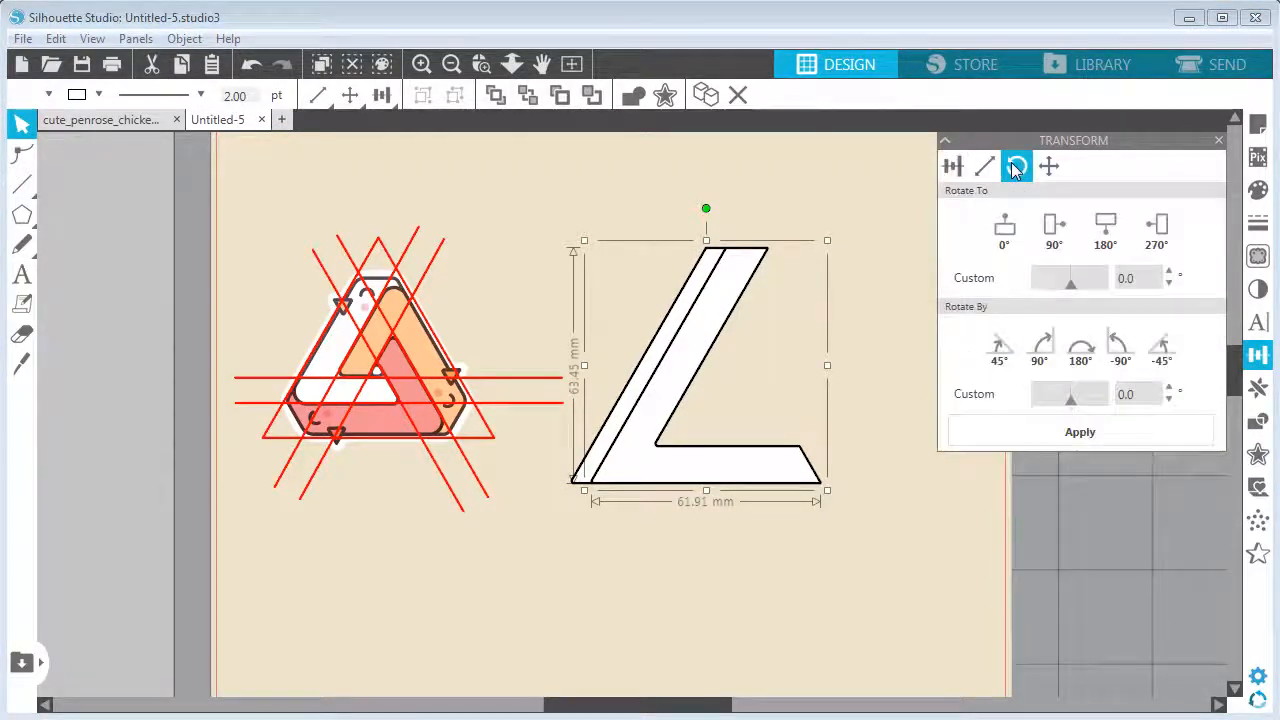
pyautogui.click(1128, 393)
pyautogui.write('120')
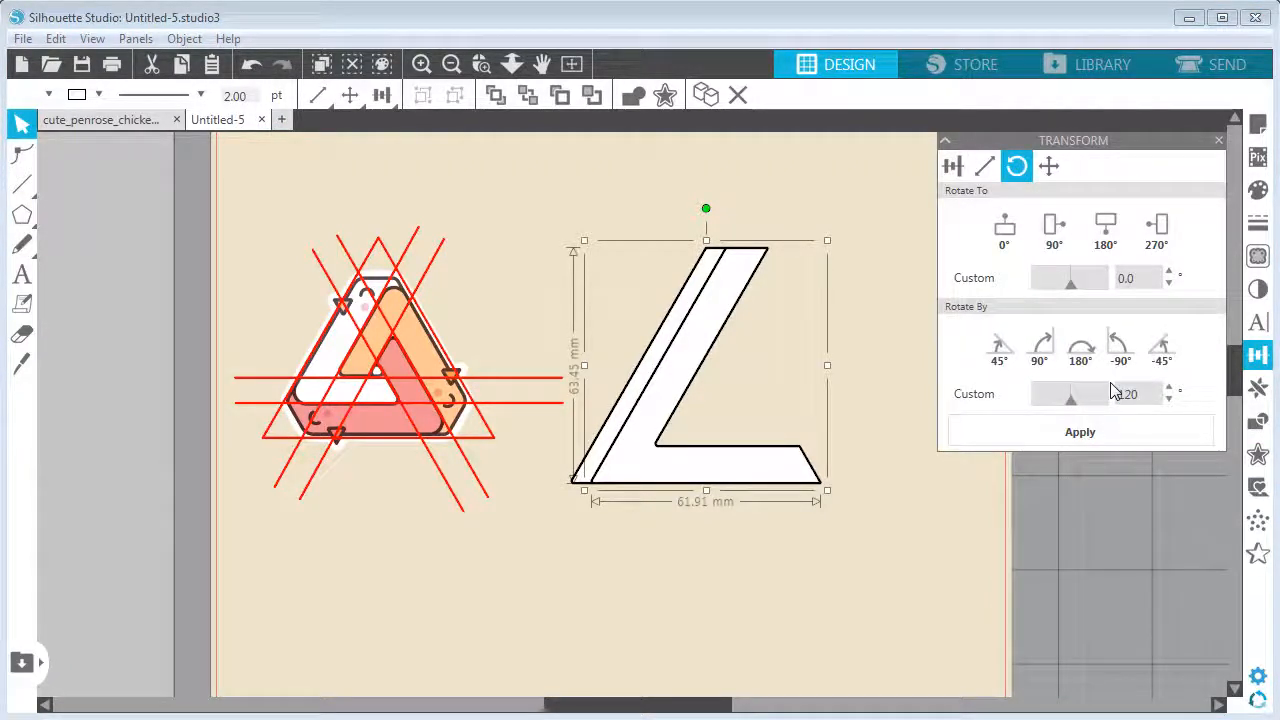
pyautogui.click(1080, 432)
# - Duplicate the rotated piece and rotate the new copy by a further 120°
pyautogui.moveTo(803, 363); pyautogui.dragTo(780, 430)
pyautogui.hotkey('ctrl', 'd')
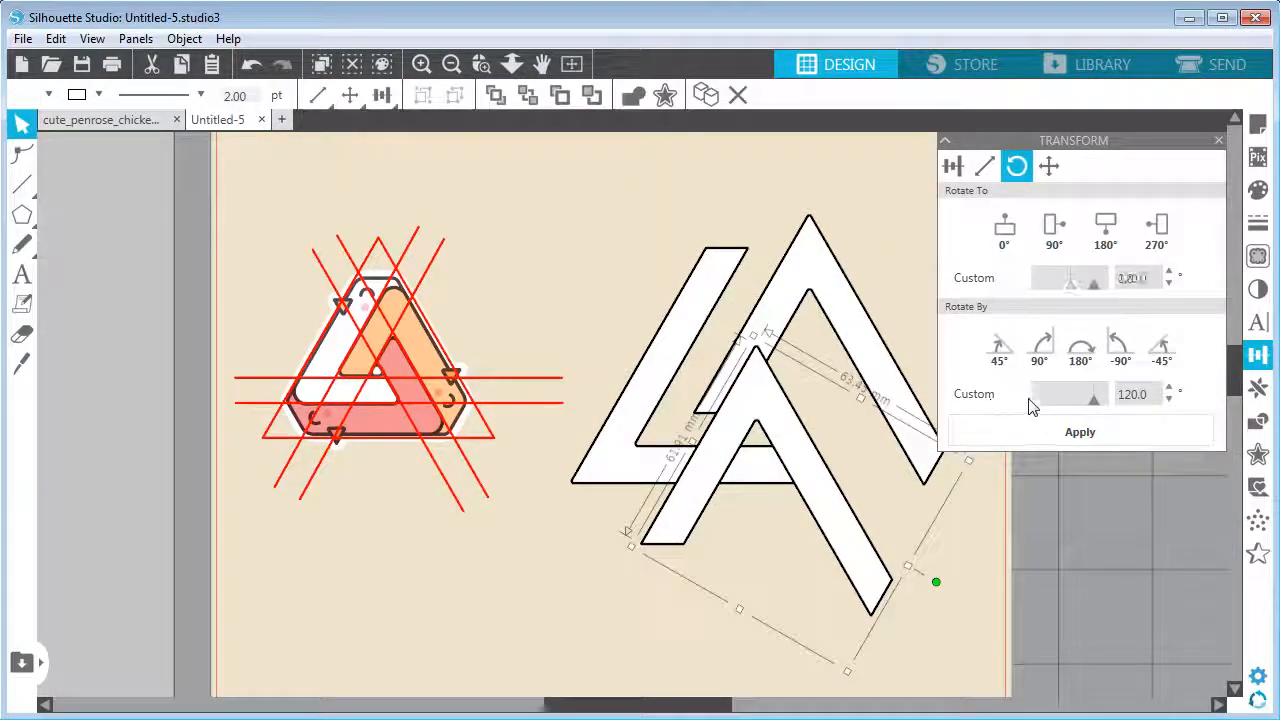
pyautogui.click(1100, 432)
pyautogui.click(885, 365)
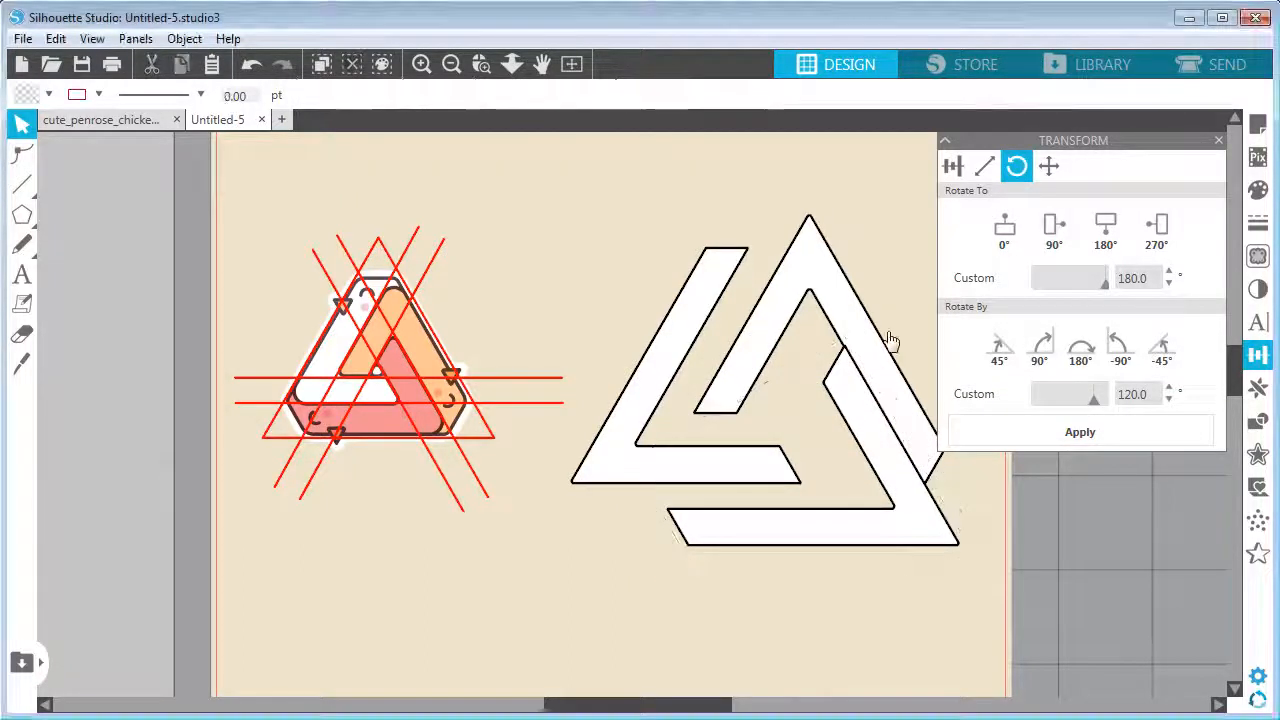
# - Fit the two rotated pieces against the first one so their edges meet and form a closed Penrose triangle
pyautogui.moveTo(829, 294); pyautogui.dragTo(770, 325)
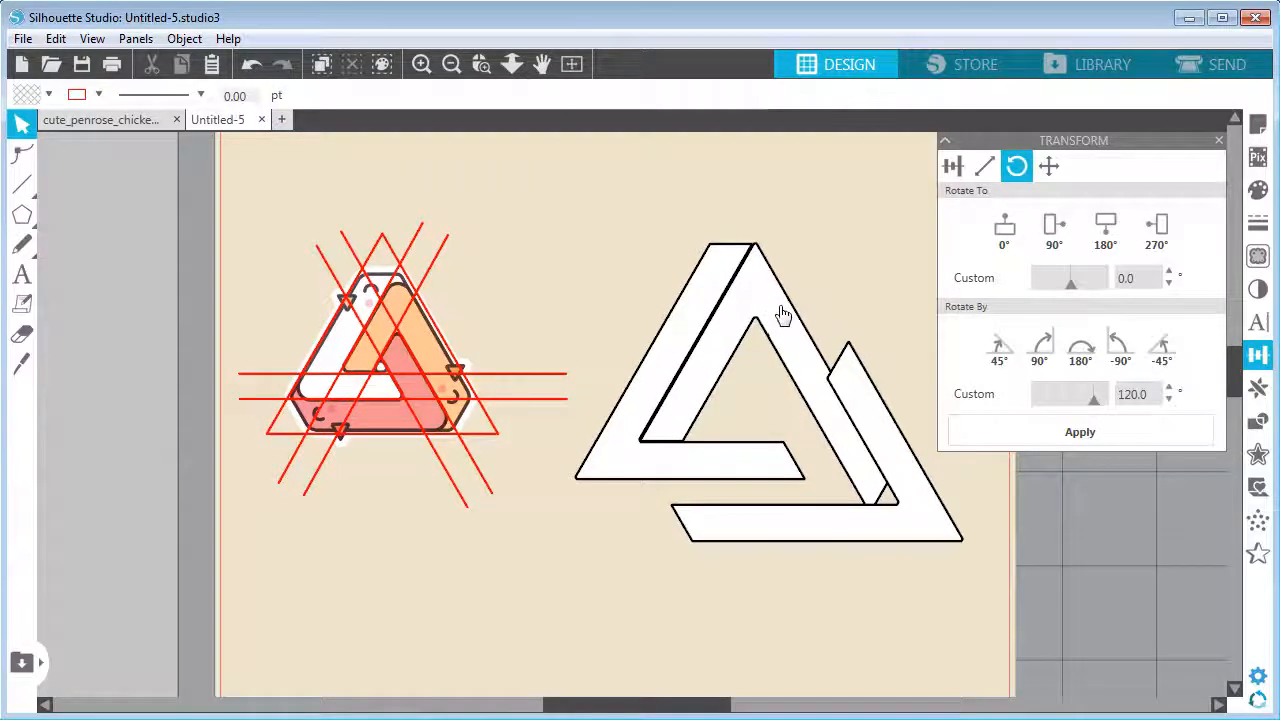
pyautogui.click(780, 315)
pyautogui.moveTo(860, 390); pyautogui.dragTo(803, 413)
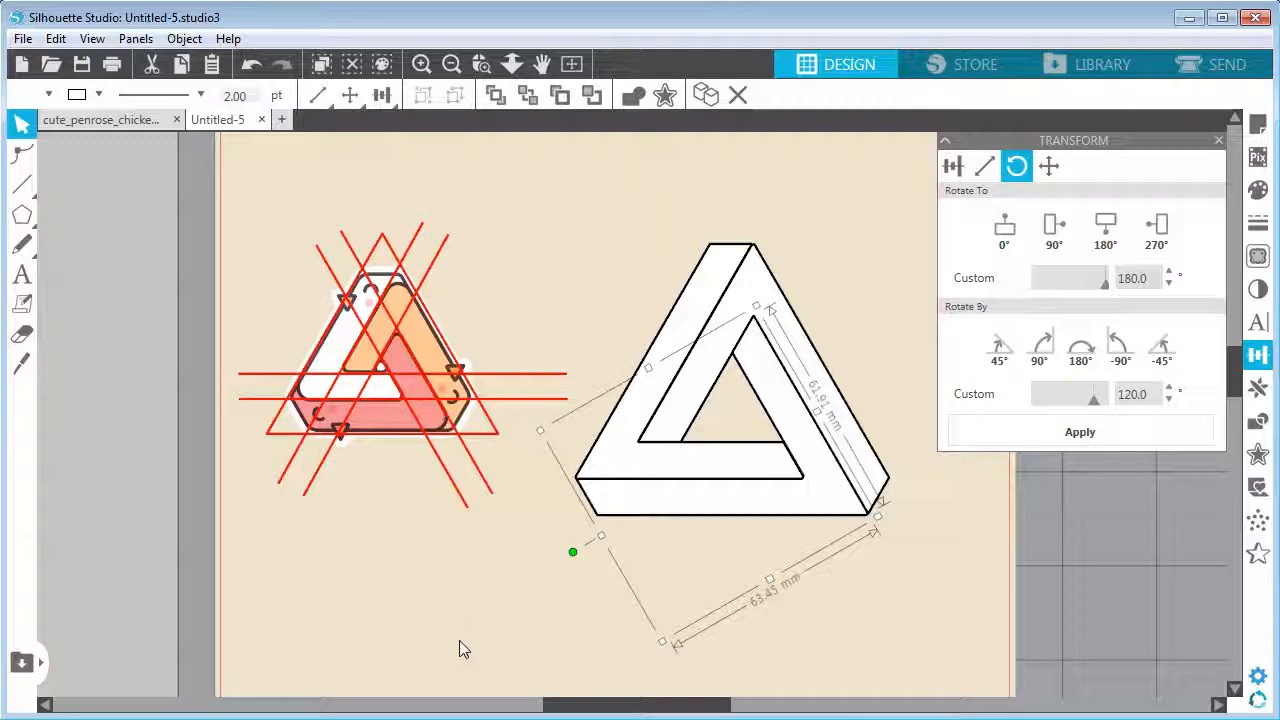
pyautogui.click(585, 244)
# - Fill the upper-right piece of the Penrose triangle with the light orange sampled from the reference picture
pyautogui.click(748, 287)
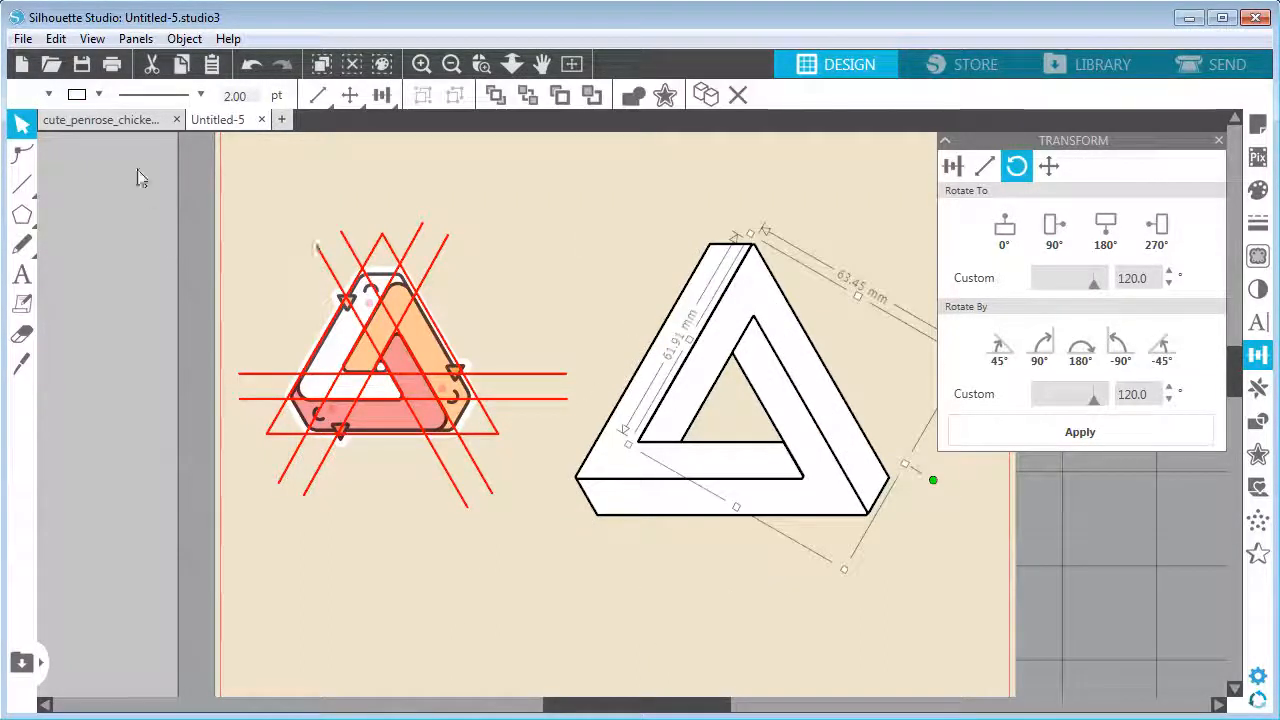
pyautogui.click(48, 94)
pyautogui.click(208, 127)
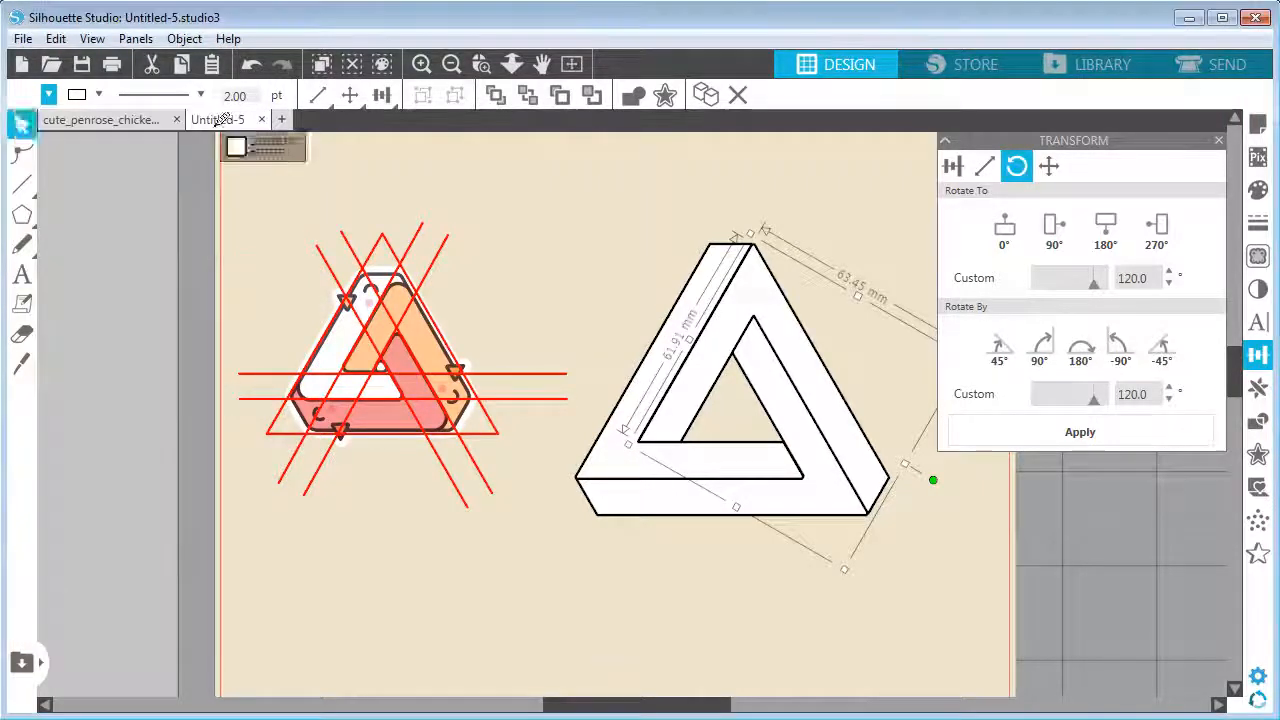
pyautogui.click(418, 340)
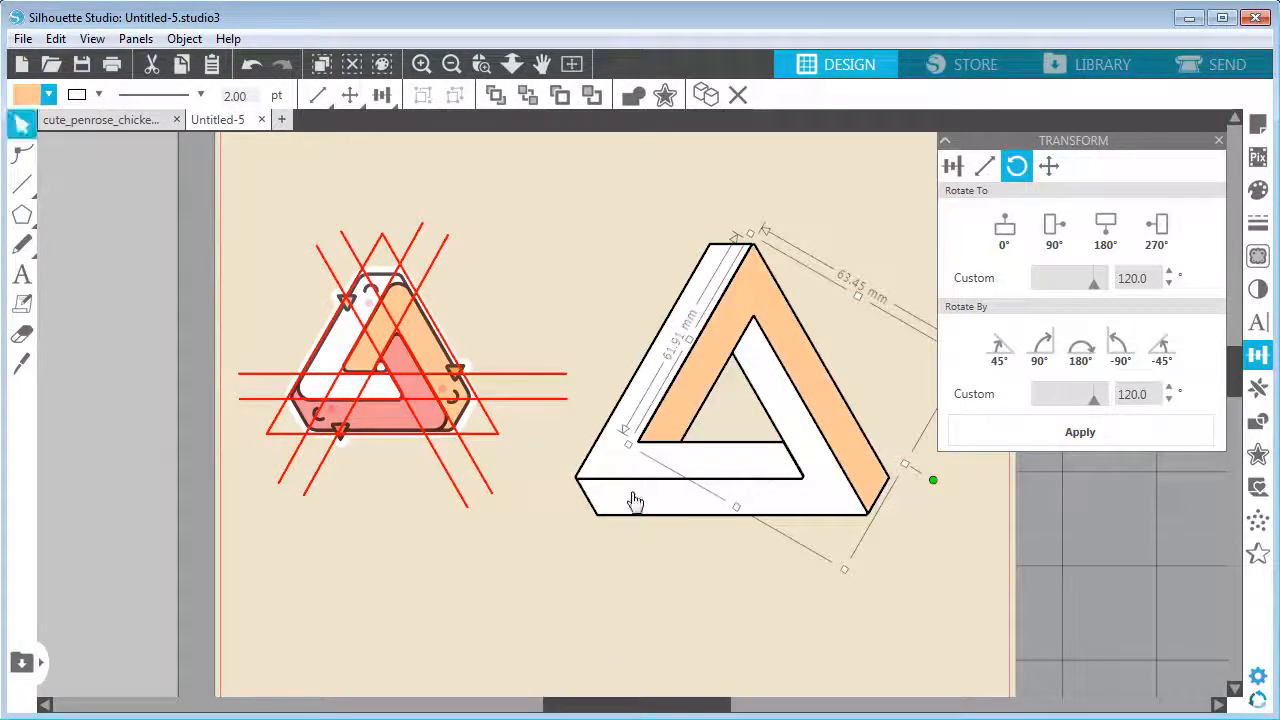
# - Fill the bottom piece of the Penrose triangle with the pink sampled from the reference picture
pyautogui.click(634, 500)
pyautogui.click(48, 95)
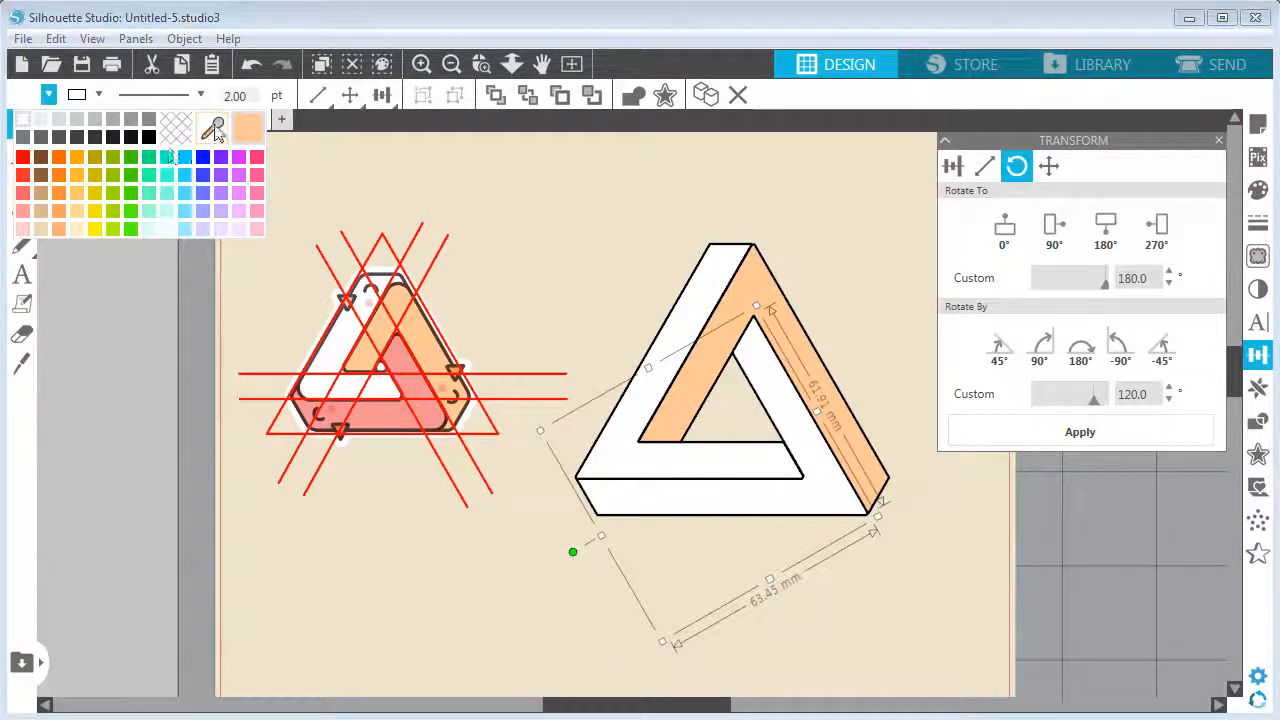
pyautogui.click(212, 128)
pyautogui.click(400, 410)
pyautogui.click(566, 240)
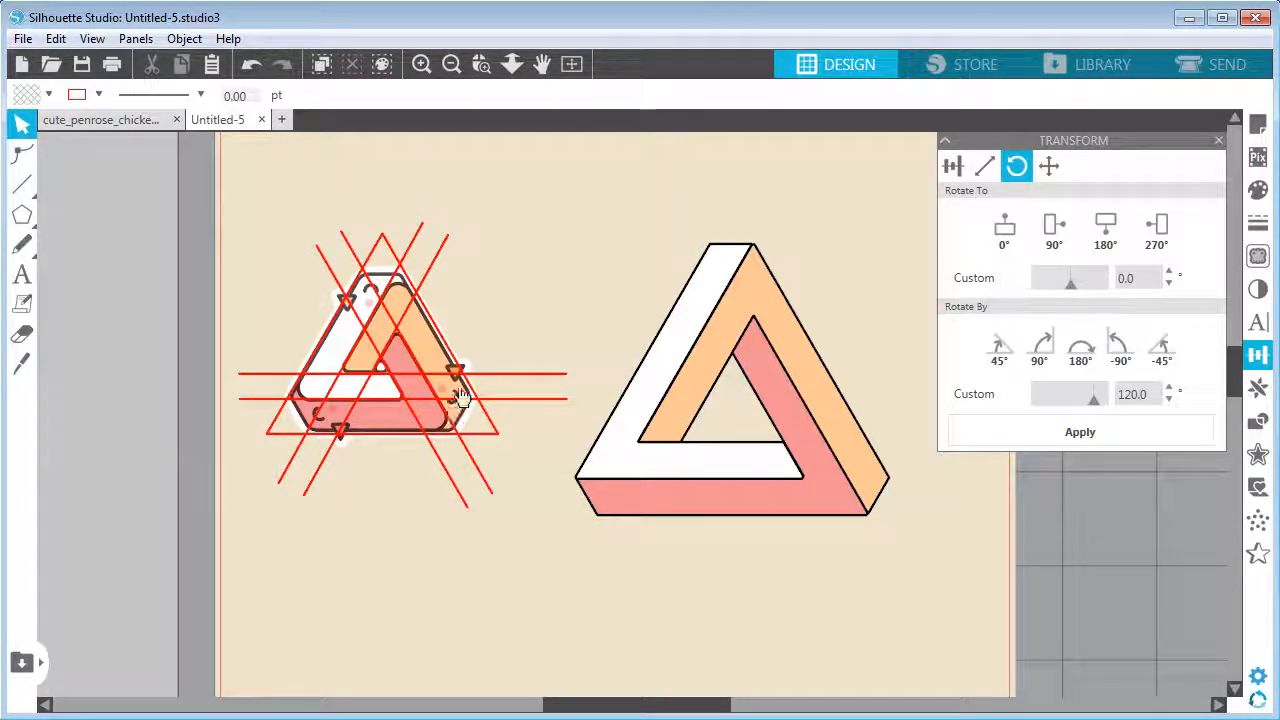
# - Delete the red guide lines and guide triangle covering the reference picture
pyautogui.click(306, 220)
pyautogui.press('Delete')
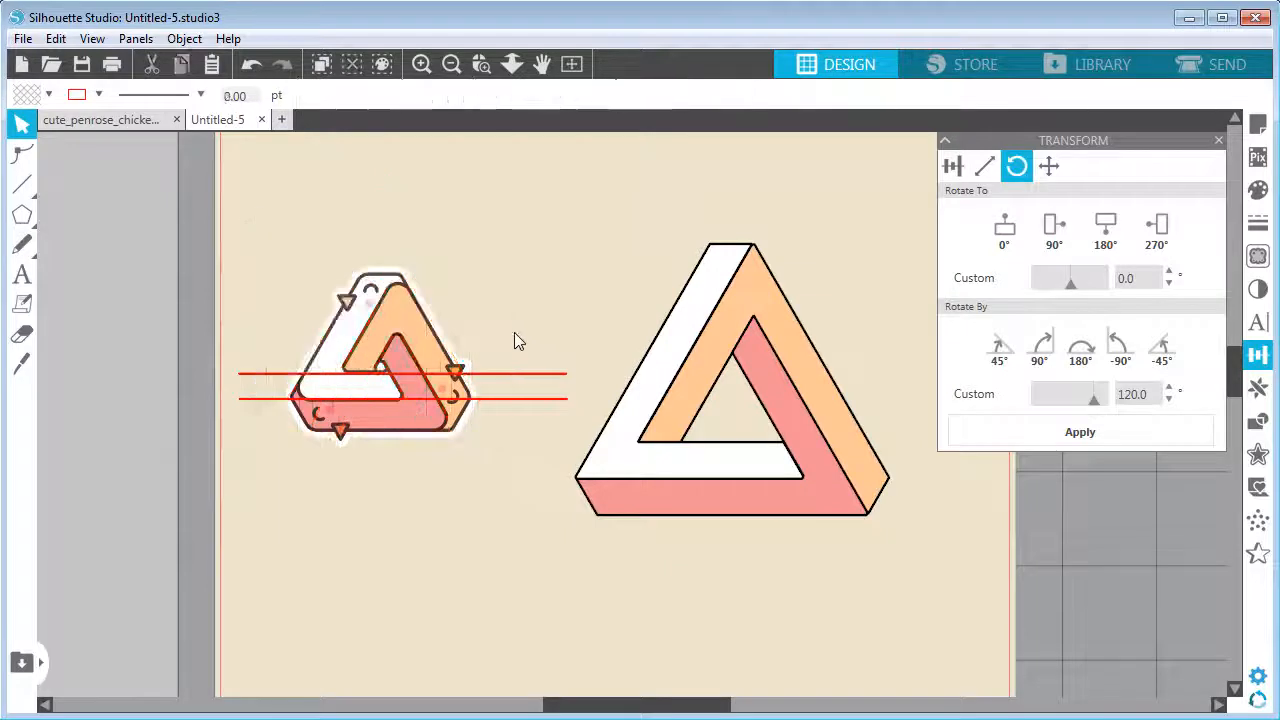
pyautogui.click(522, 399)
pyautogui.press('Delete')
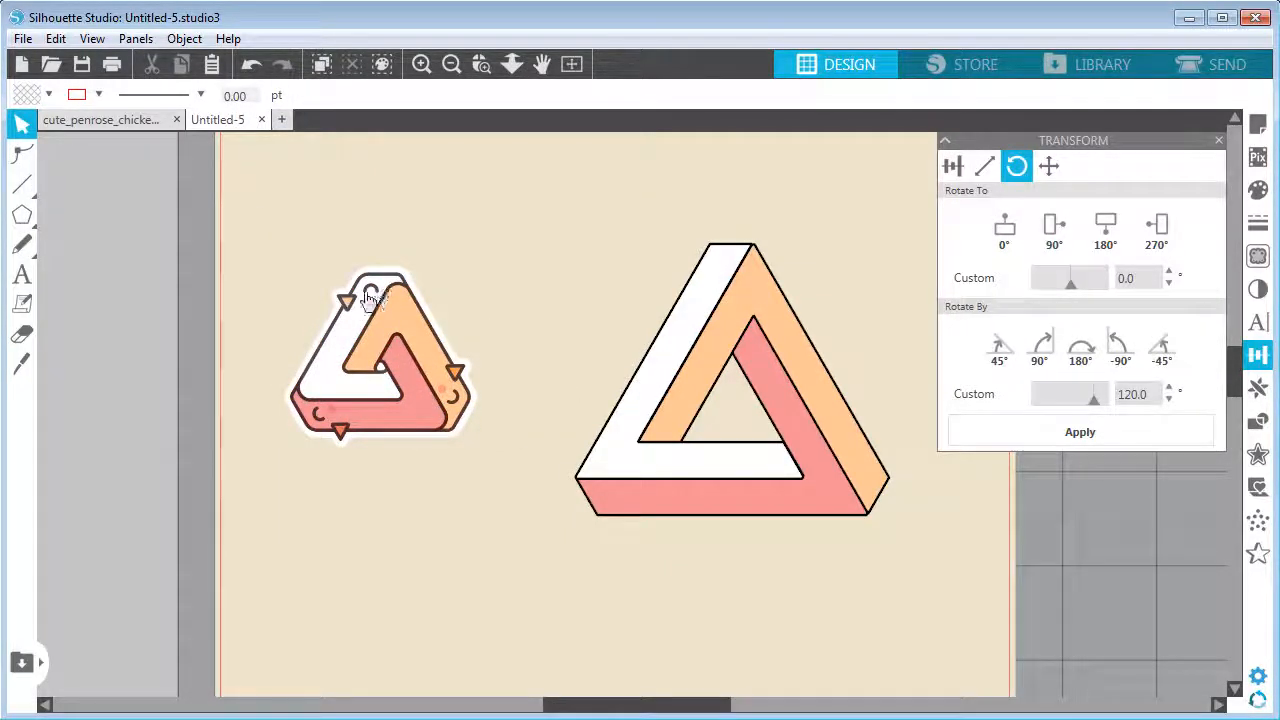
# - Draw a three-sided polygon about 33 × 31 mm beside the Penrose triangle and fill it with the light orange sampled from the reference picture
pyautogui.moveTo(22, 215)
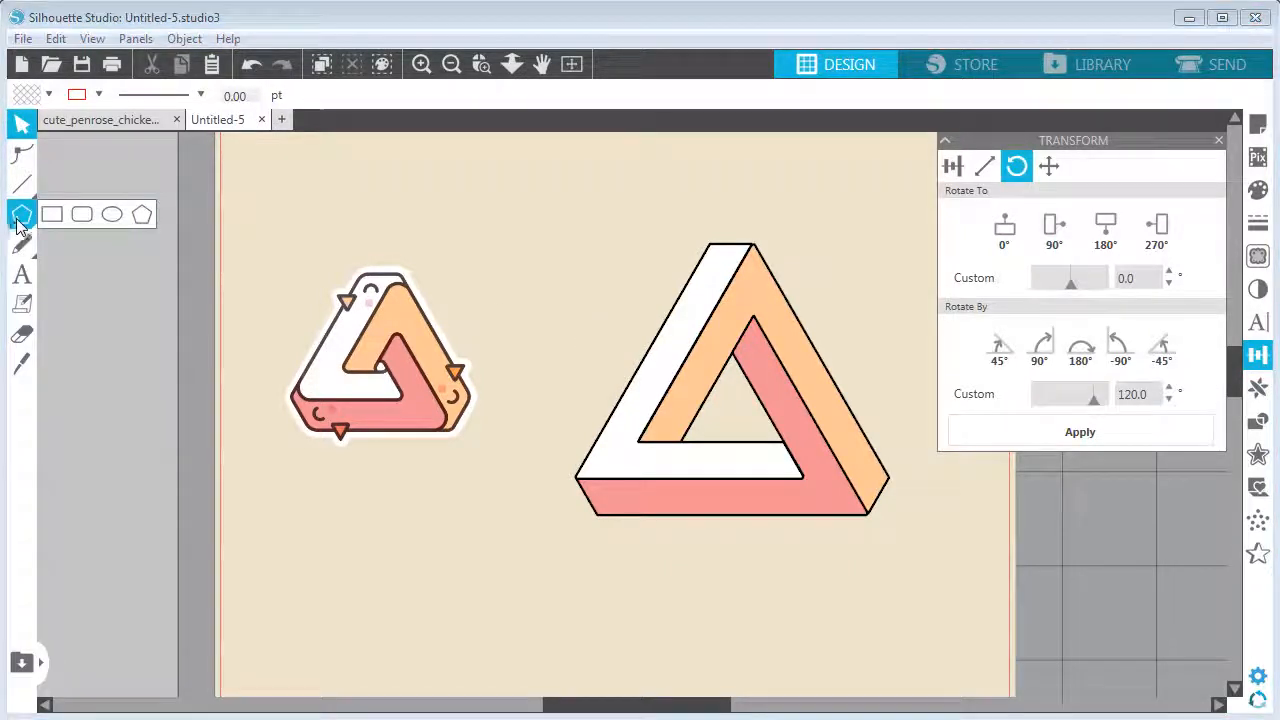
pyautogui.click(143, 214)
pyautogui.moveTo(581, 280)
pyautogui.mouseDown()
pyautogui.moveTo(603, 296)
pyautogui.moveTo(584, 300)
pyautogui.mouseUp()
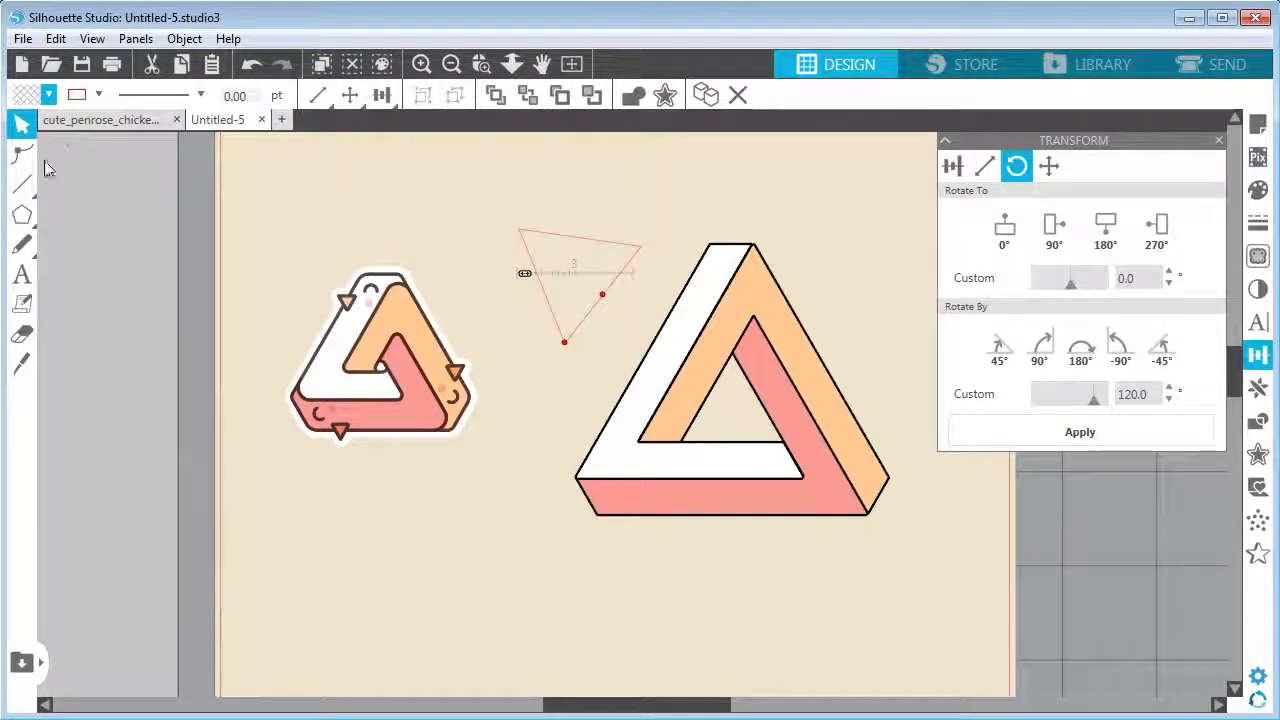
pyautogui.click(48, 94)
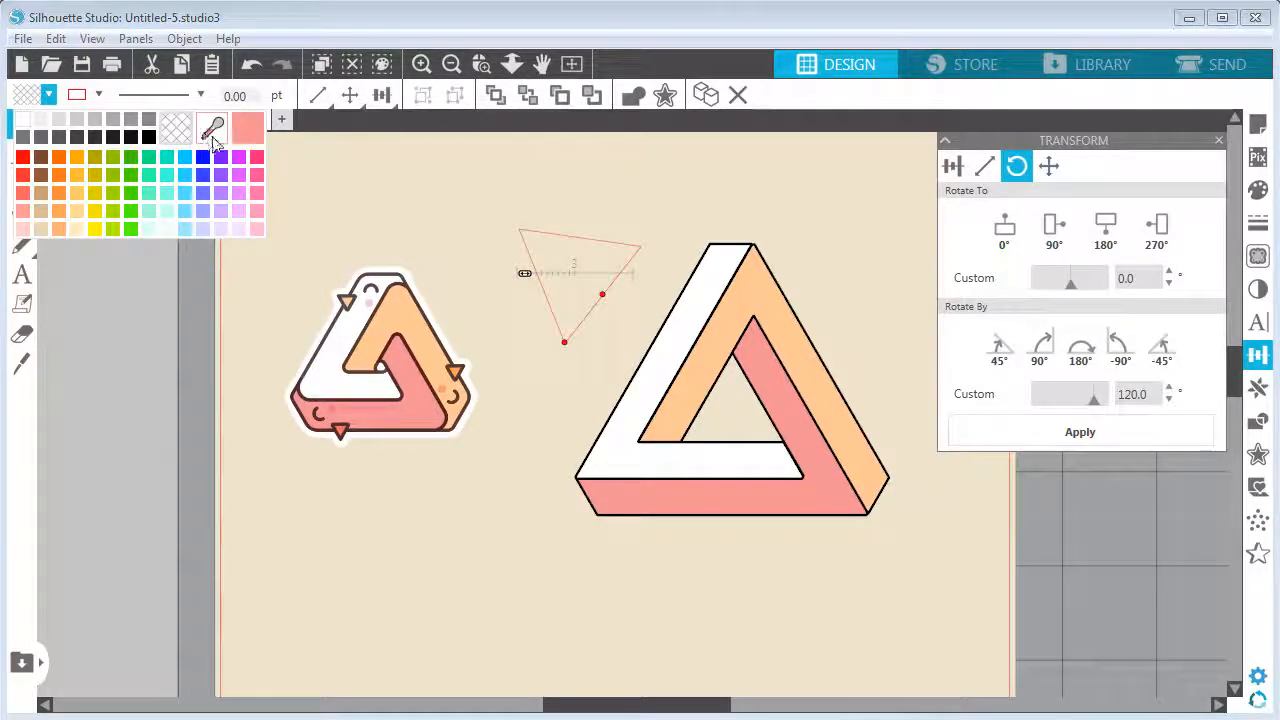
pyautogui.click(211, 128)
pyautogui.click(368, 308)
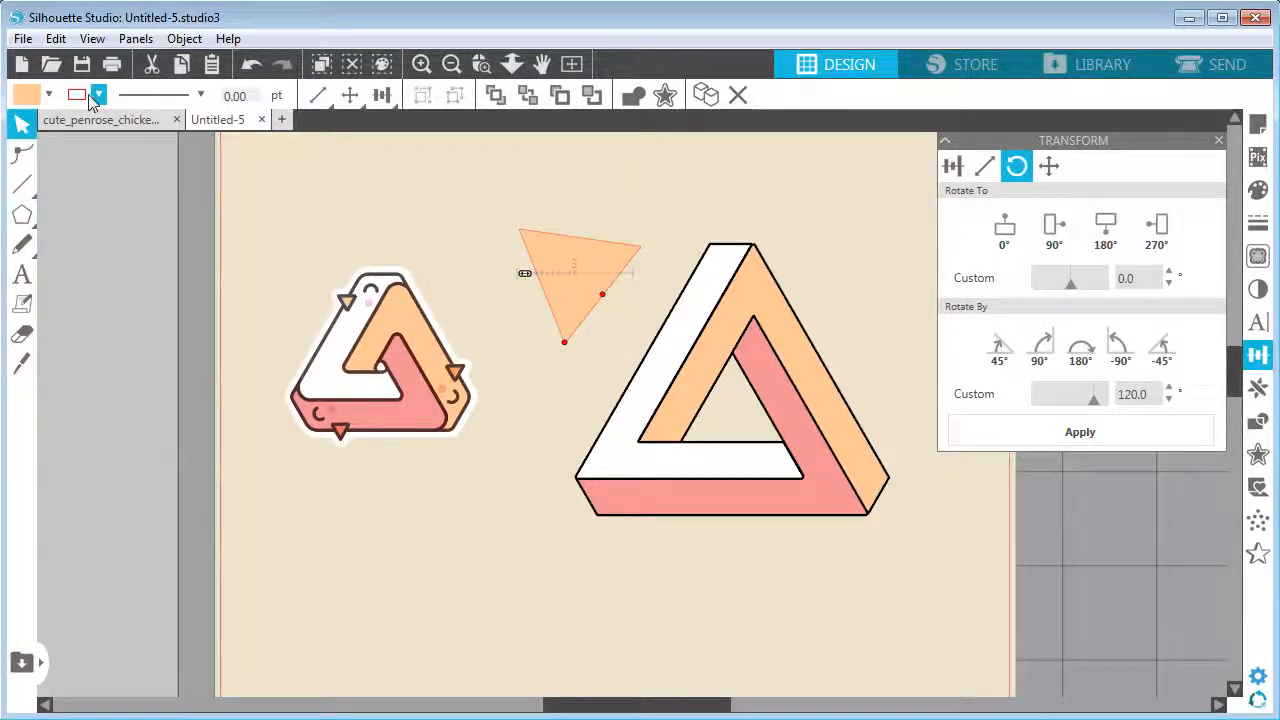
# - Give the small orange triangle the dark outline colour #55484F sampled from the reference picture's outline
pyautogui.click(98, 94)
pyautogui.click(258, 130)
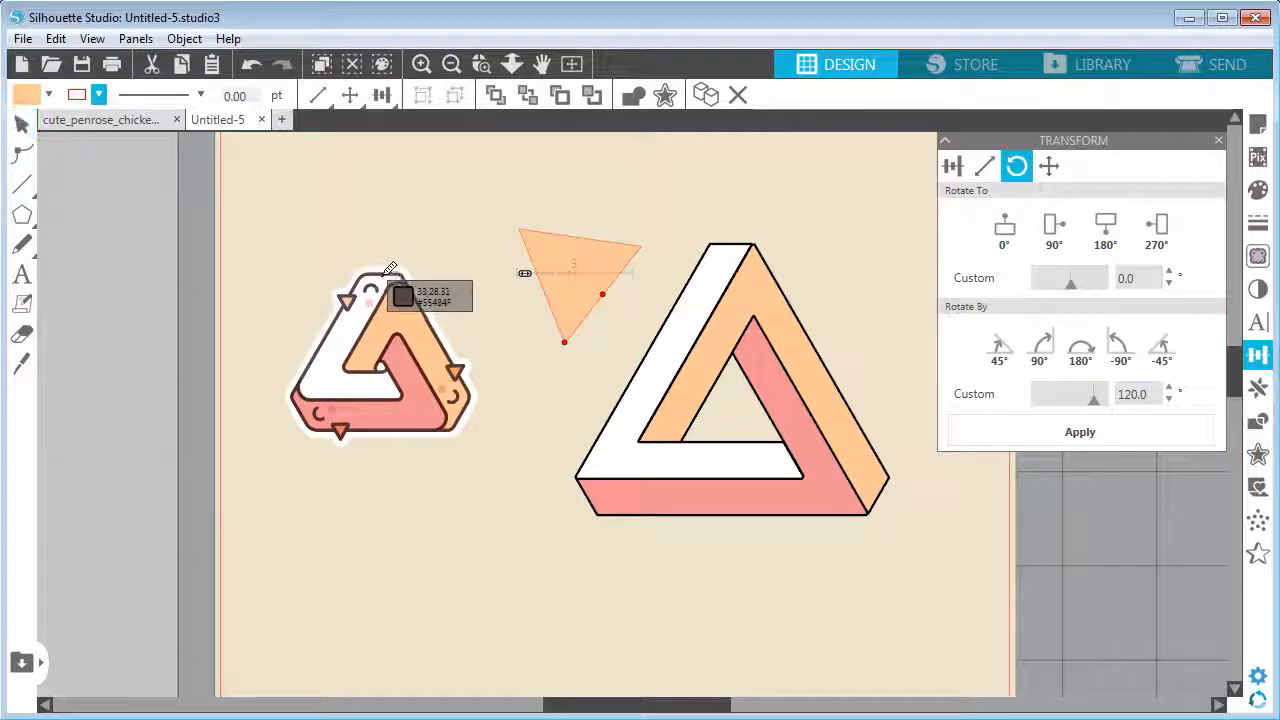
pyautogui.click(387, 272)
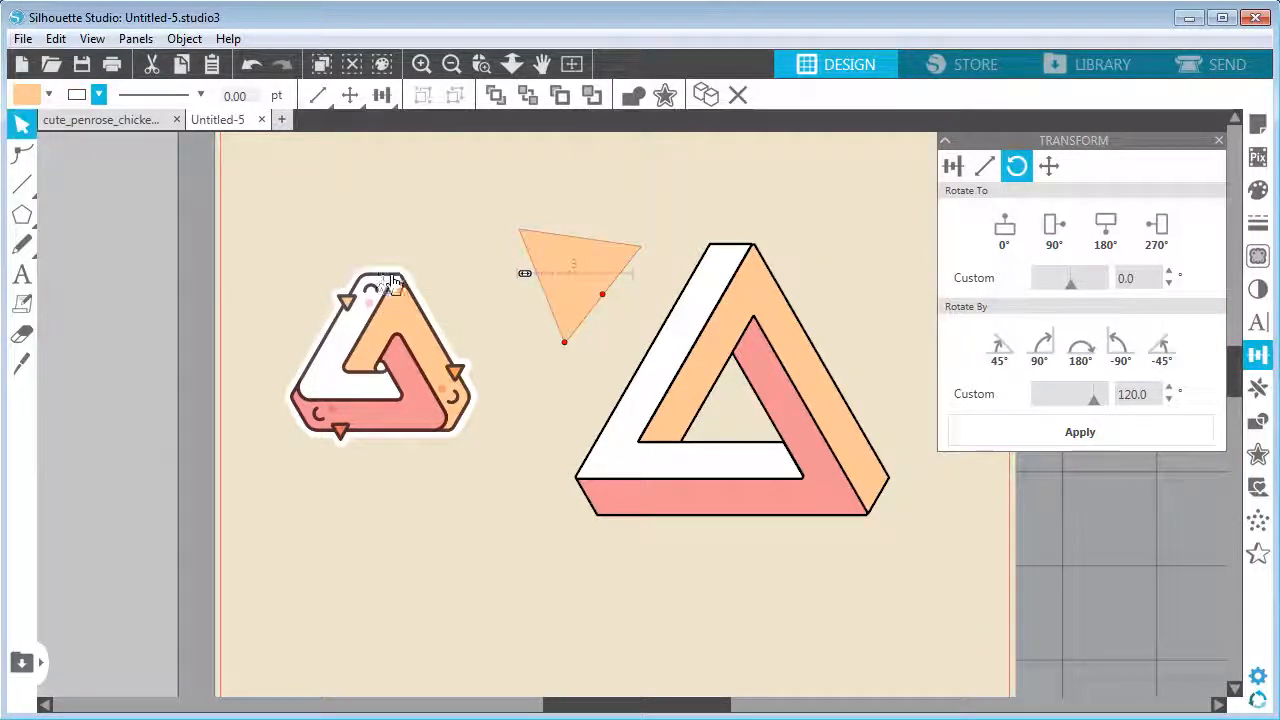
# - Apply the same dark outline colour to all three Penrose triangle pieces and thicken their outlines
pyautogui.click(700, 275)
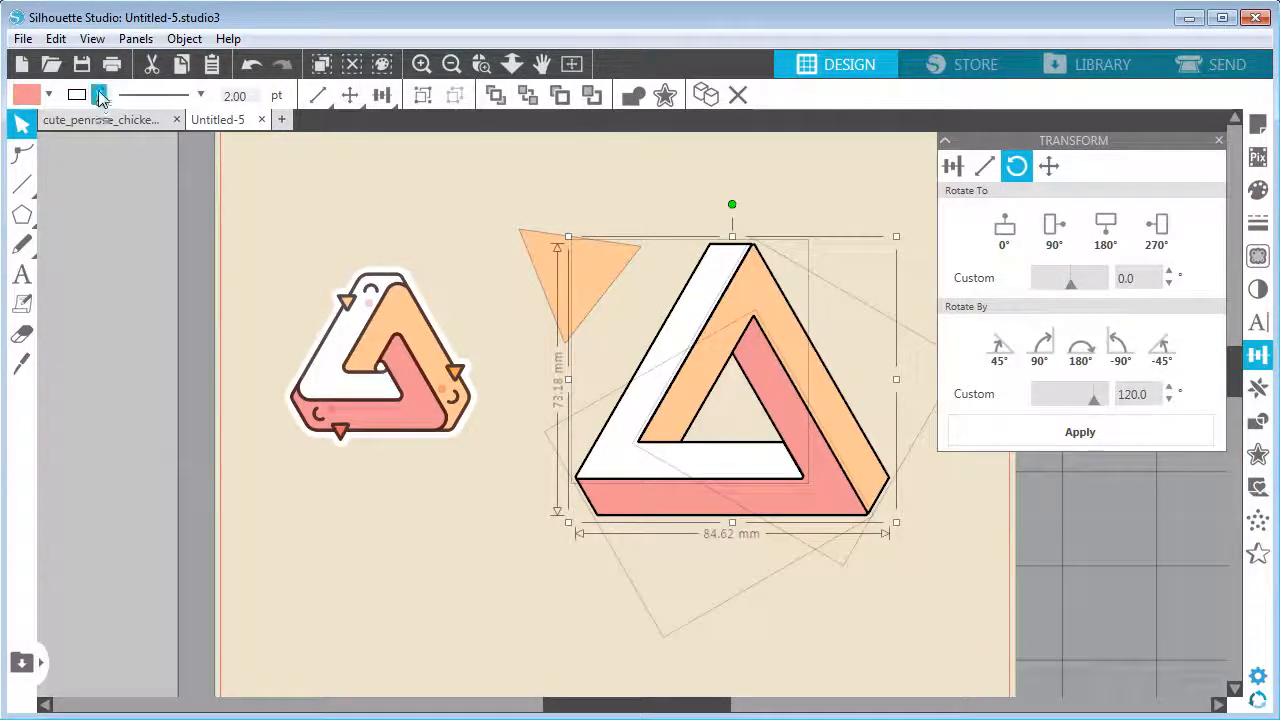
pyautogui.click(100, 95)
pyautogui.click(292, 128)
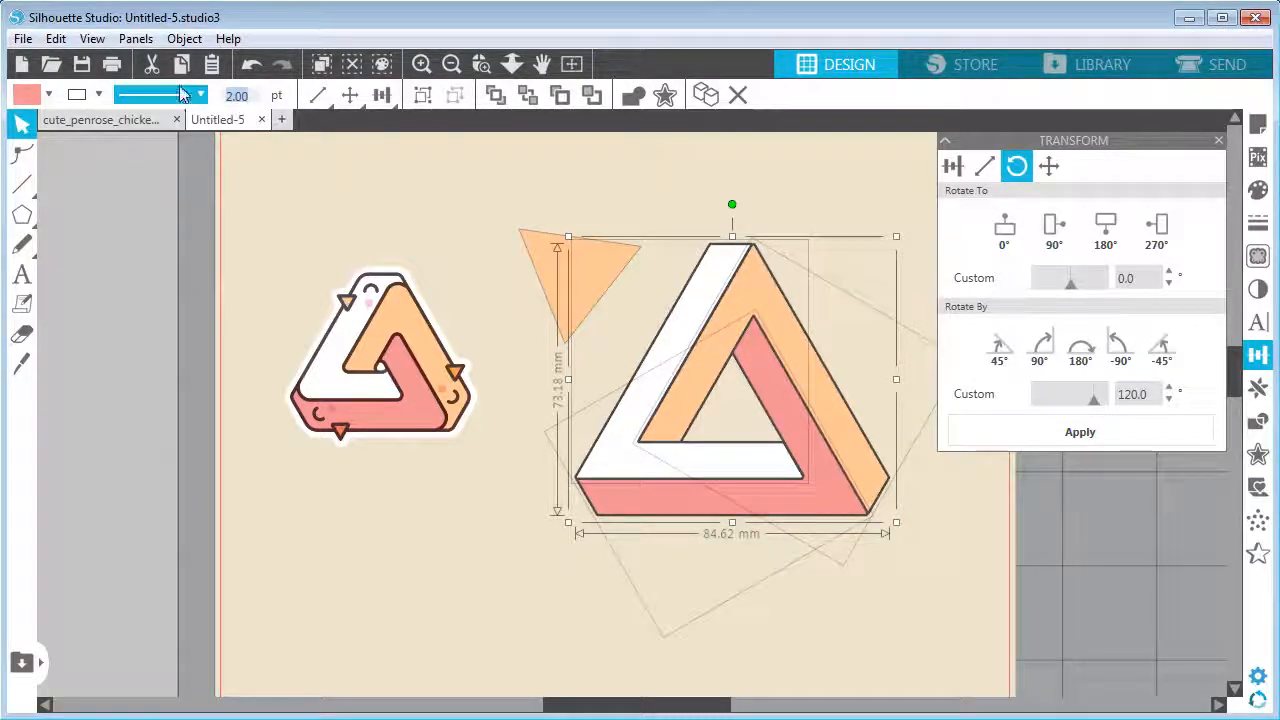
pyautogui.click(519, 250)
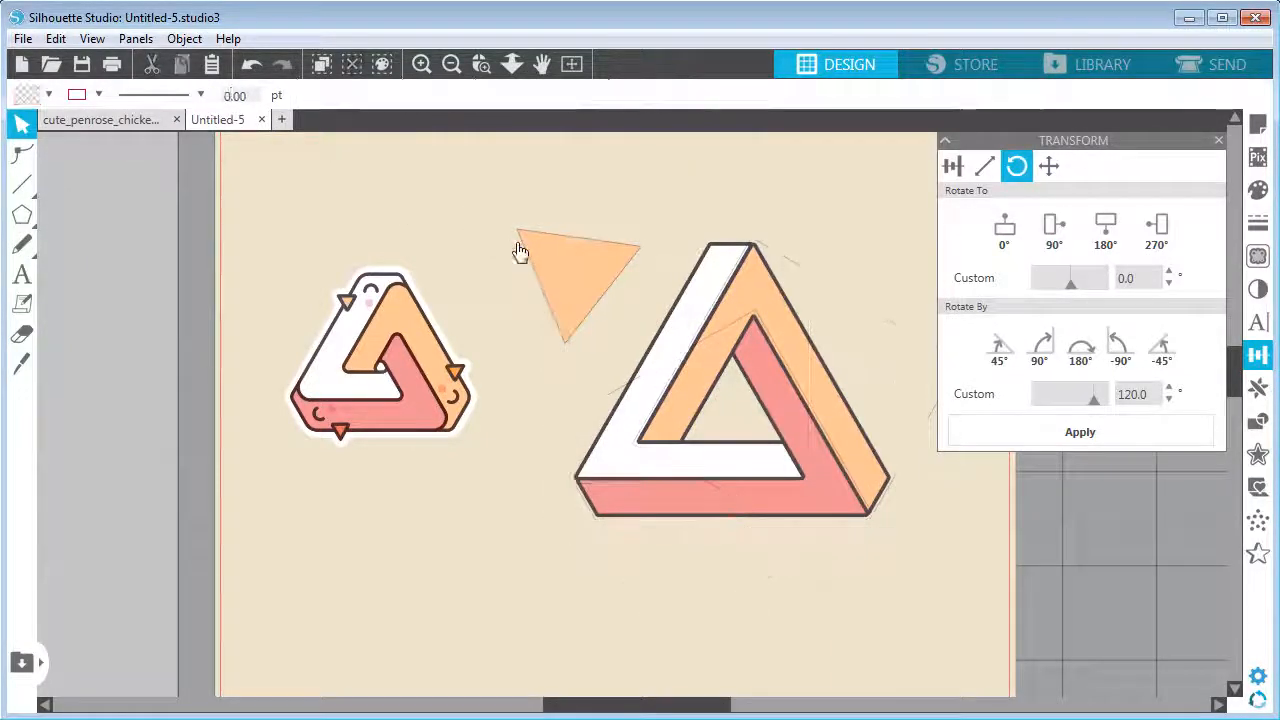
# - Give the small orange triangle a 3 pt outline and fit it, point down, as a beak on the white piece's outer edge
pyautogui.click(530, 252)
pyautogui.click(185, 95)
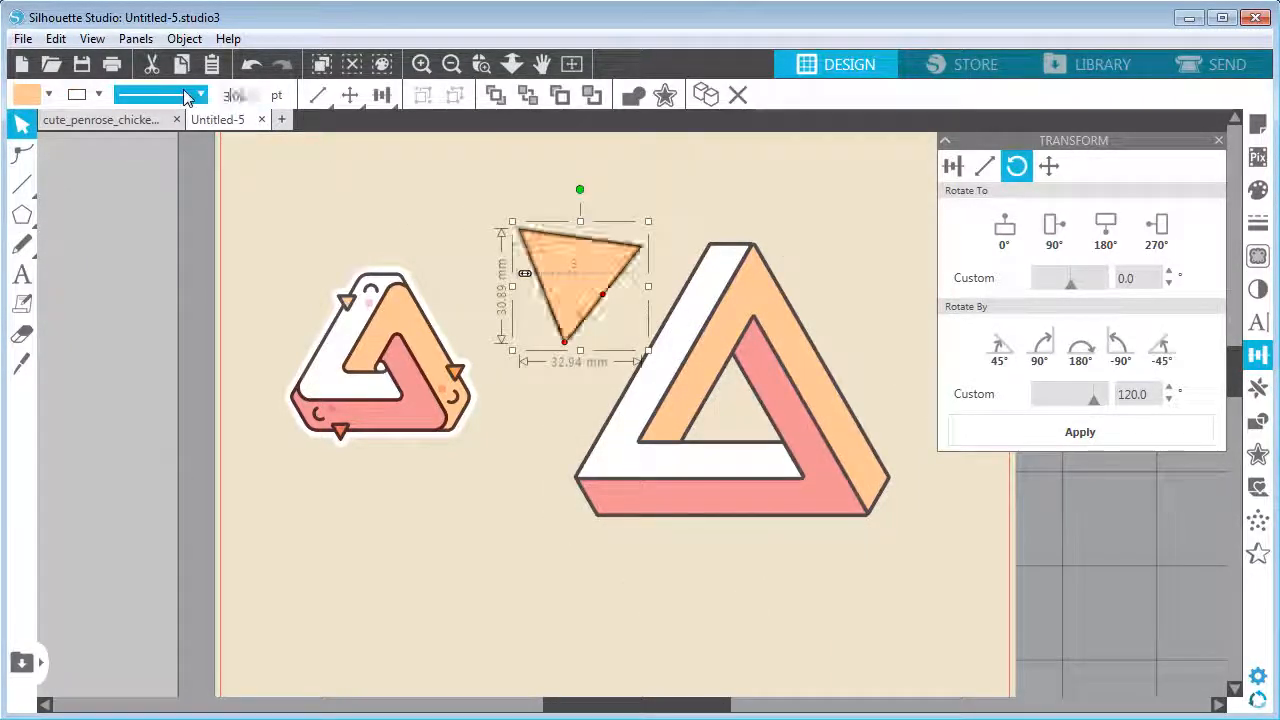
pyautogui.moveTo(577, 191); pyautogui.dragTo(565, 190)
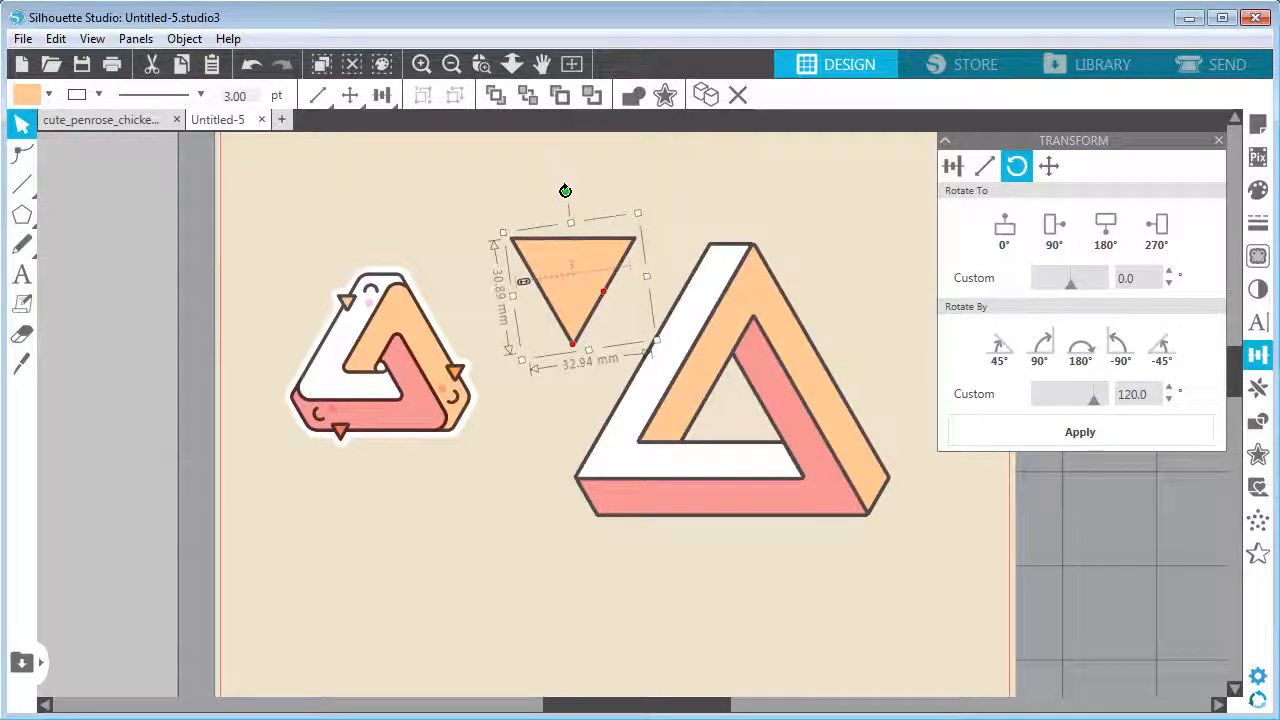
pyautogui.moveTo(654, 342); pyautogui.dragTo(690, 283)
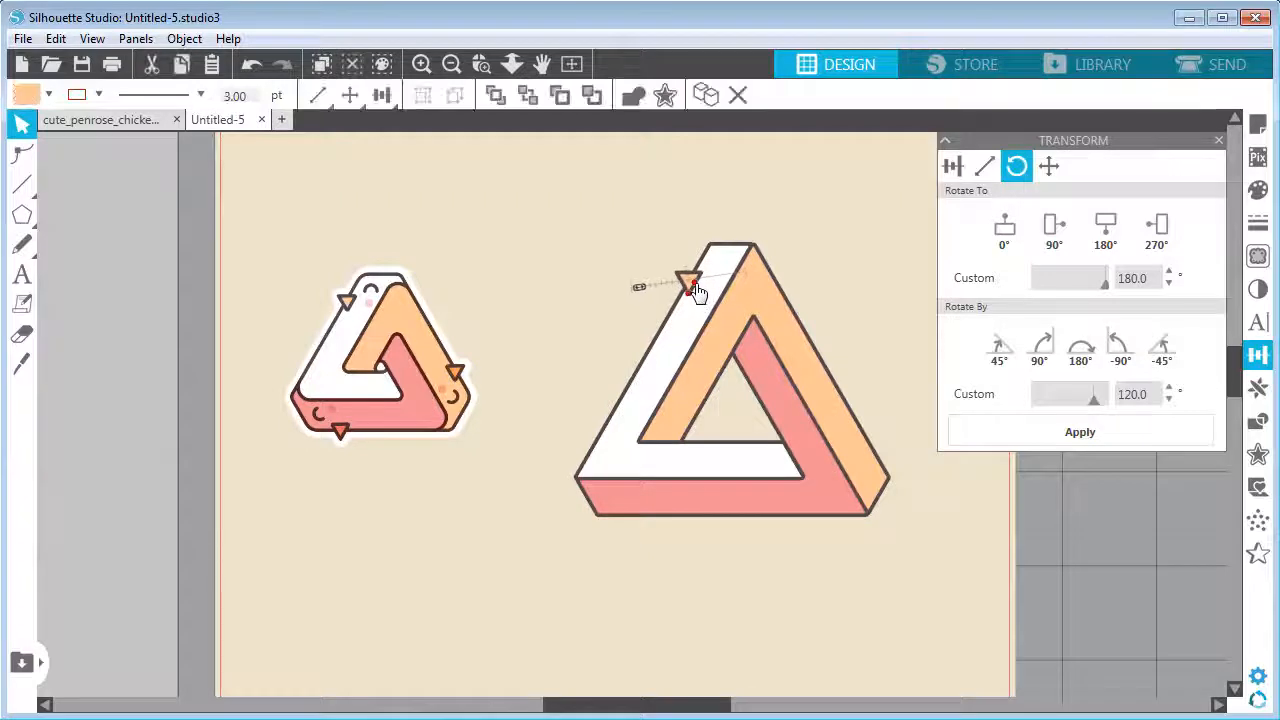
pyautogui.click(596, 214)
# - Draw a small upward-curving arc beside the Penrose triangle with the Flexishapes tool
pyautogui.click(22, 184)
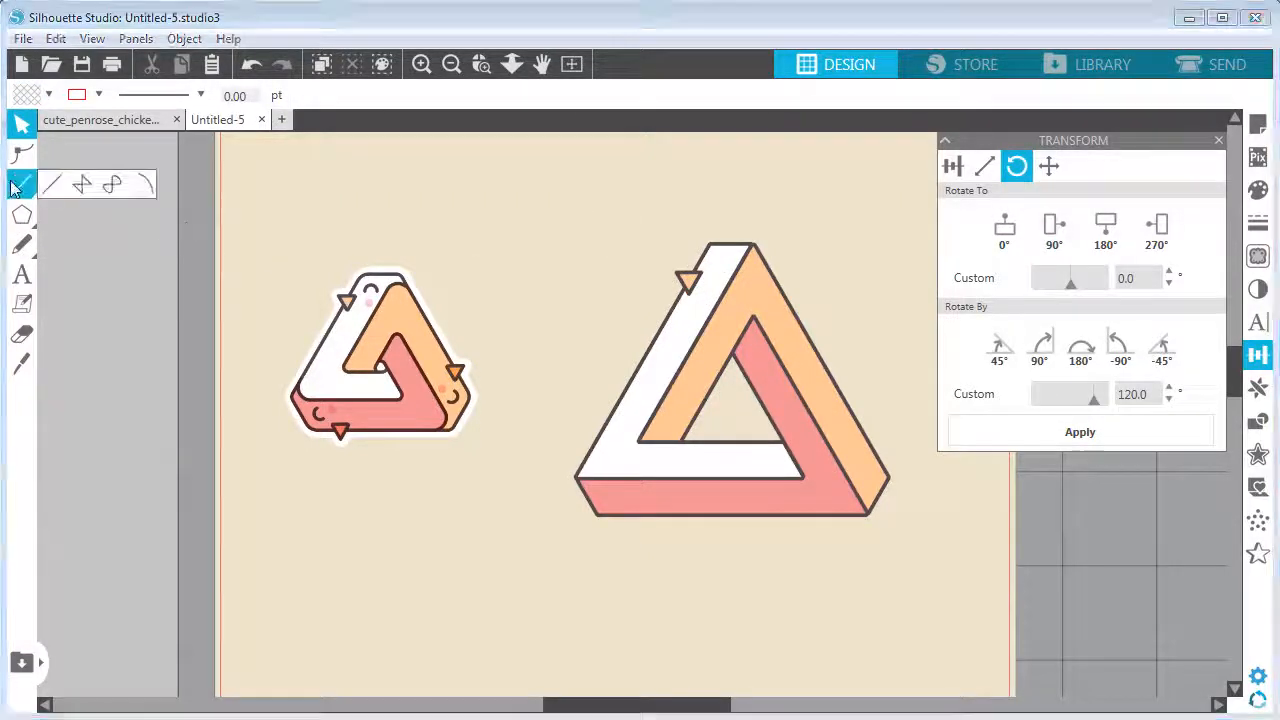
pyautogui.click(140, 187)
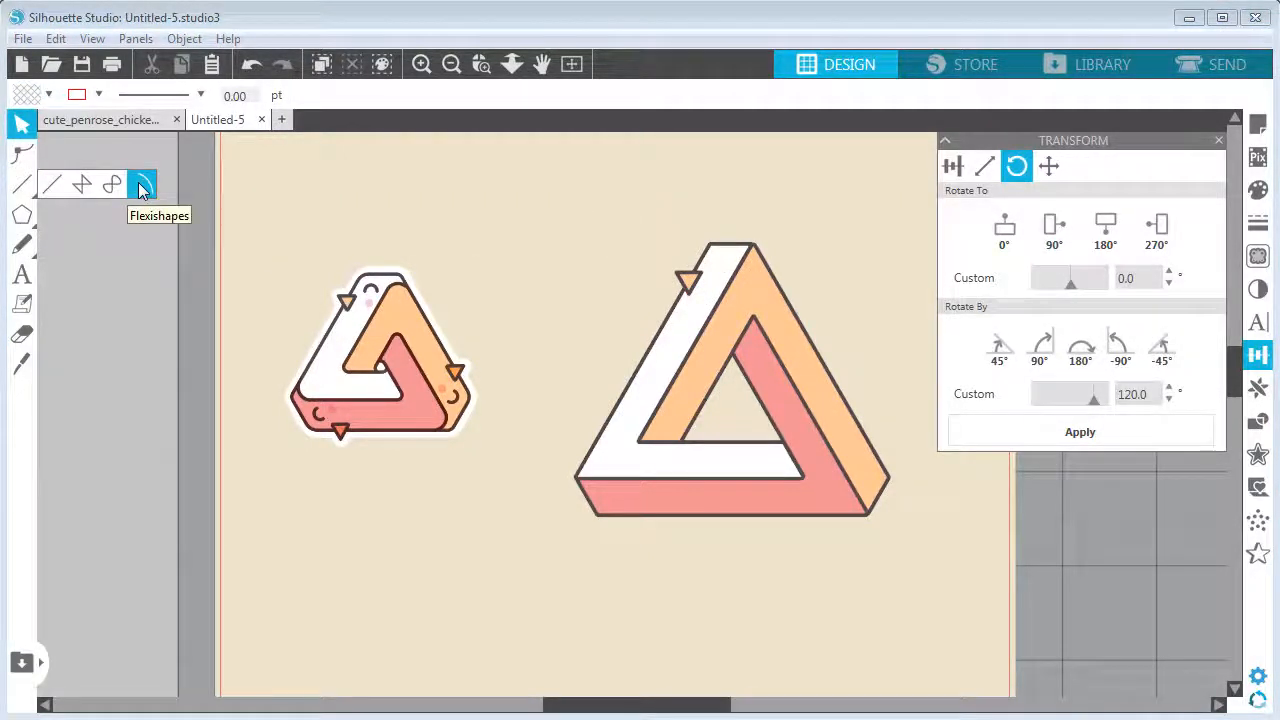
pyautogui.click(580, 271)
pyautogui.click(557, 271)
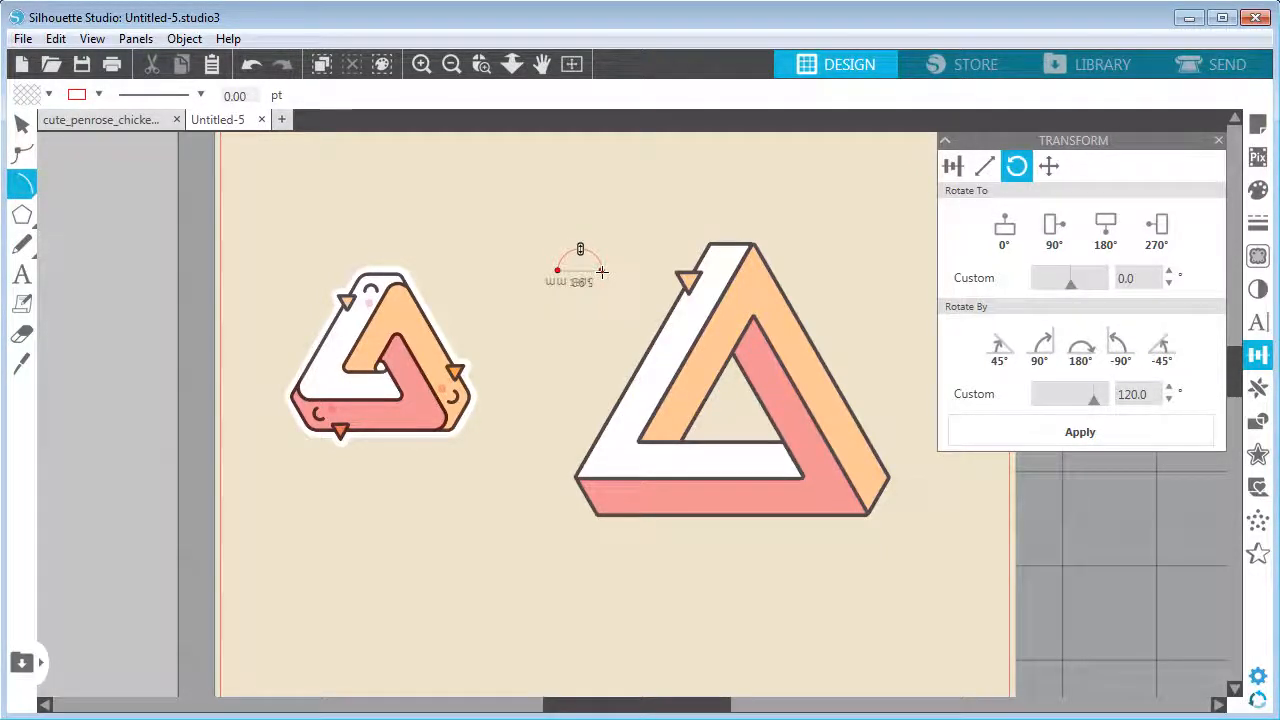
pyautogui.click(602, 271)
# - Give the arc a dark 3 pt outline and fit it as the closed eye at the top of the white piece
pyautogui.click(99, 94)
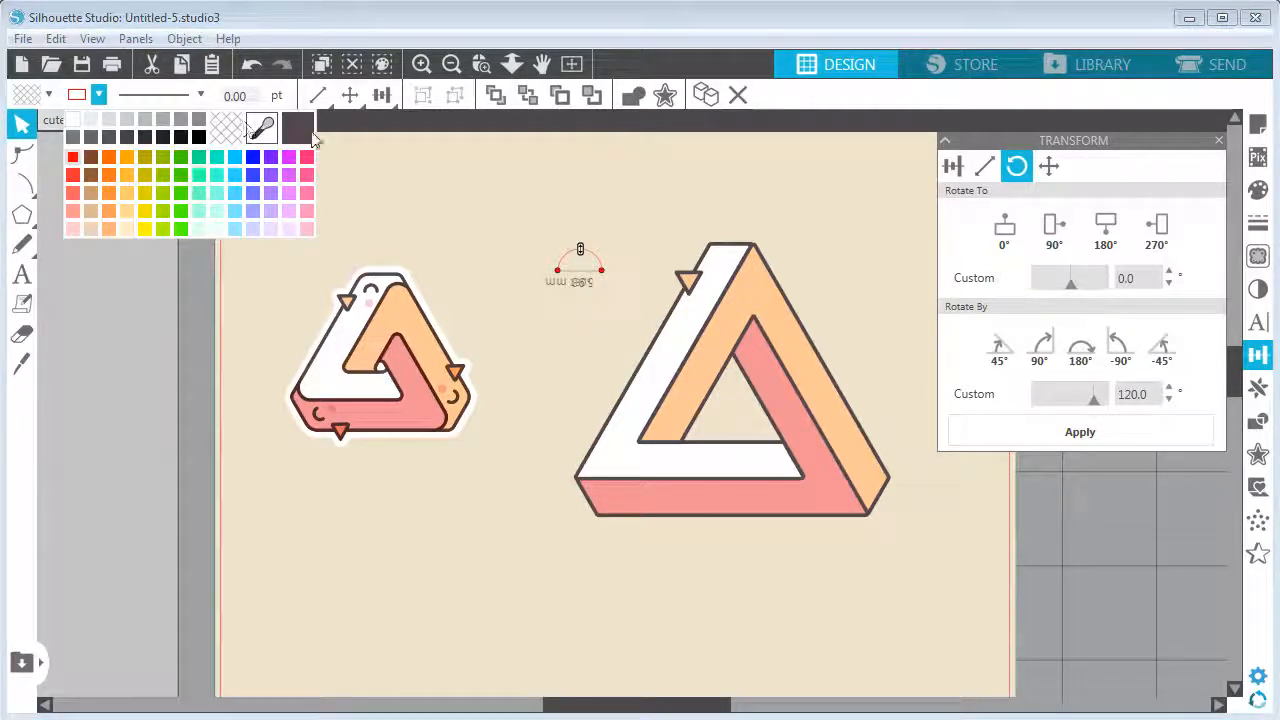
pyautogui.click(308, 130)
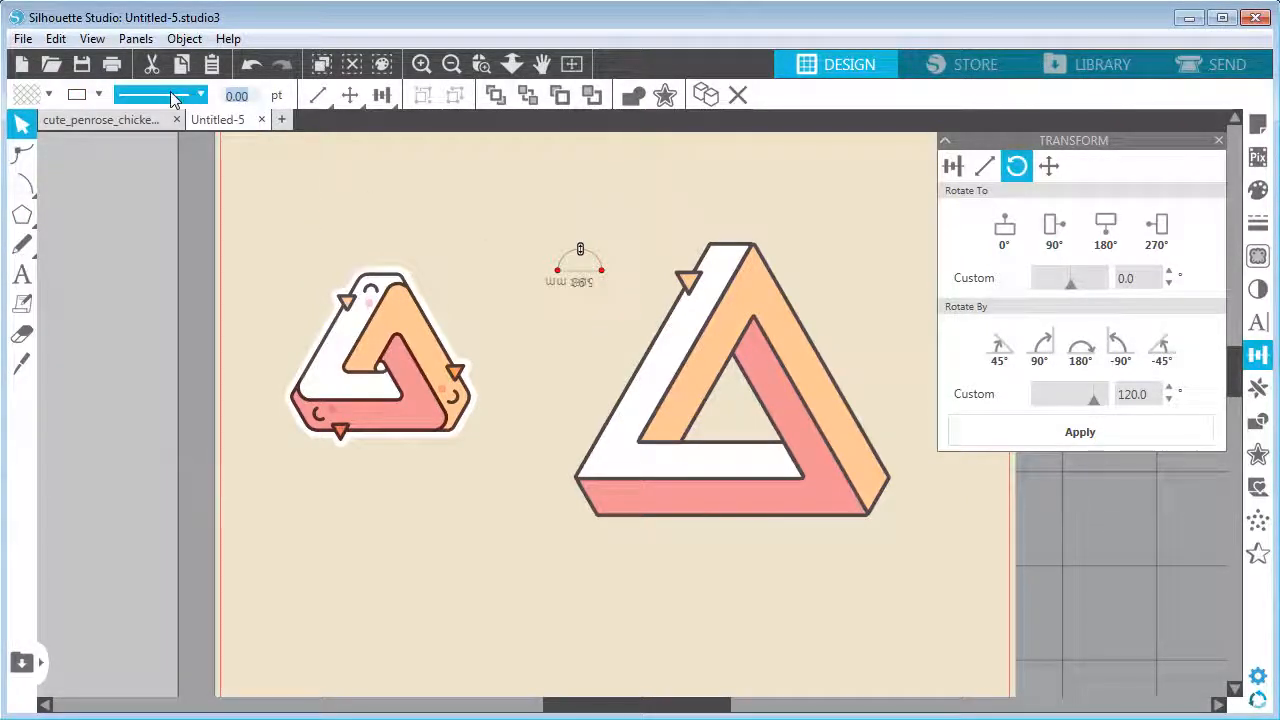
pyautogui.click(492, 197)
pyautogui.moveTo(492, 197)
pyautogui.mouseDown()
pyautogui.moveTo(621, 294)
pyautogui.moveTo(572, 262)
pyautogui.moveTo(733, 272)
pyautogui.mouseUp()
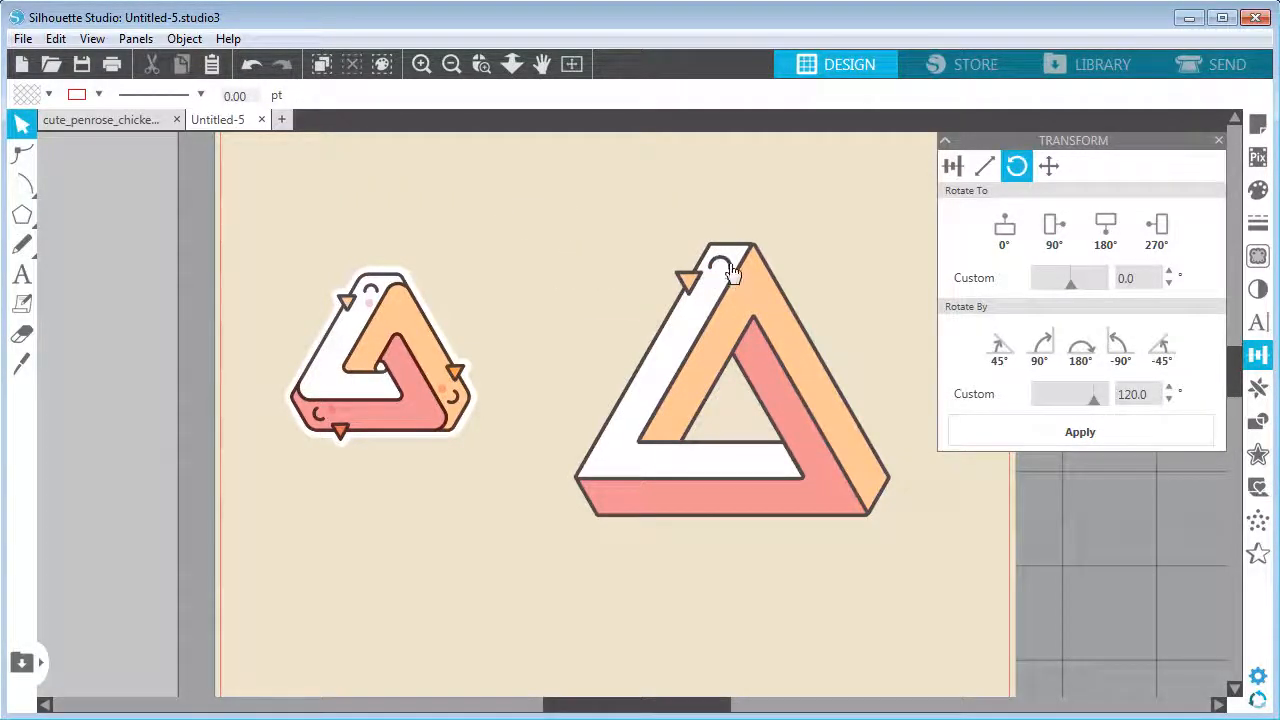
pyautogui.click(733, 272)
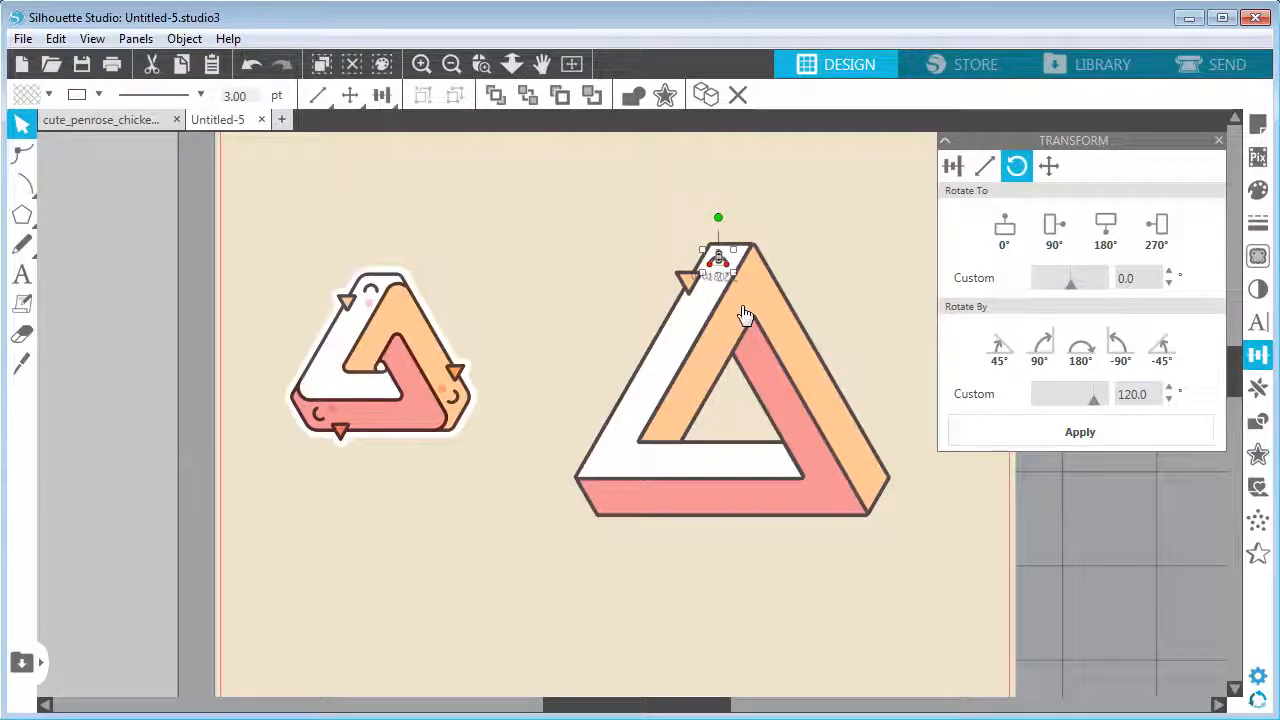
# - Draw a circle about 3.8 mm in diameter beside the Penrose triangle
pyautogui.click(22, 214)
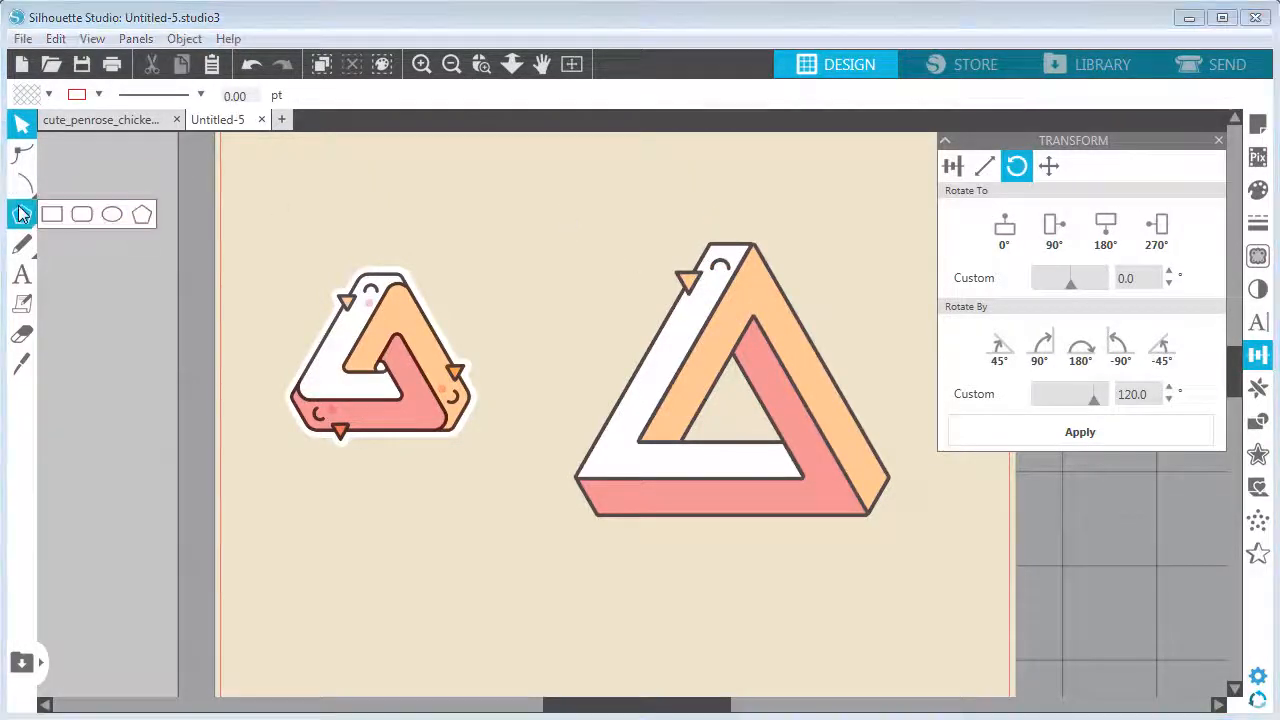
pyautogui.click(109, 213)
pyautogui.click(539, 257)
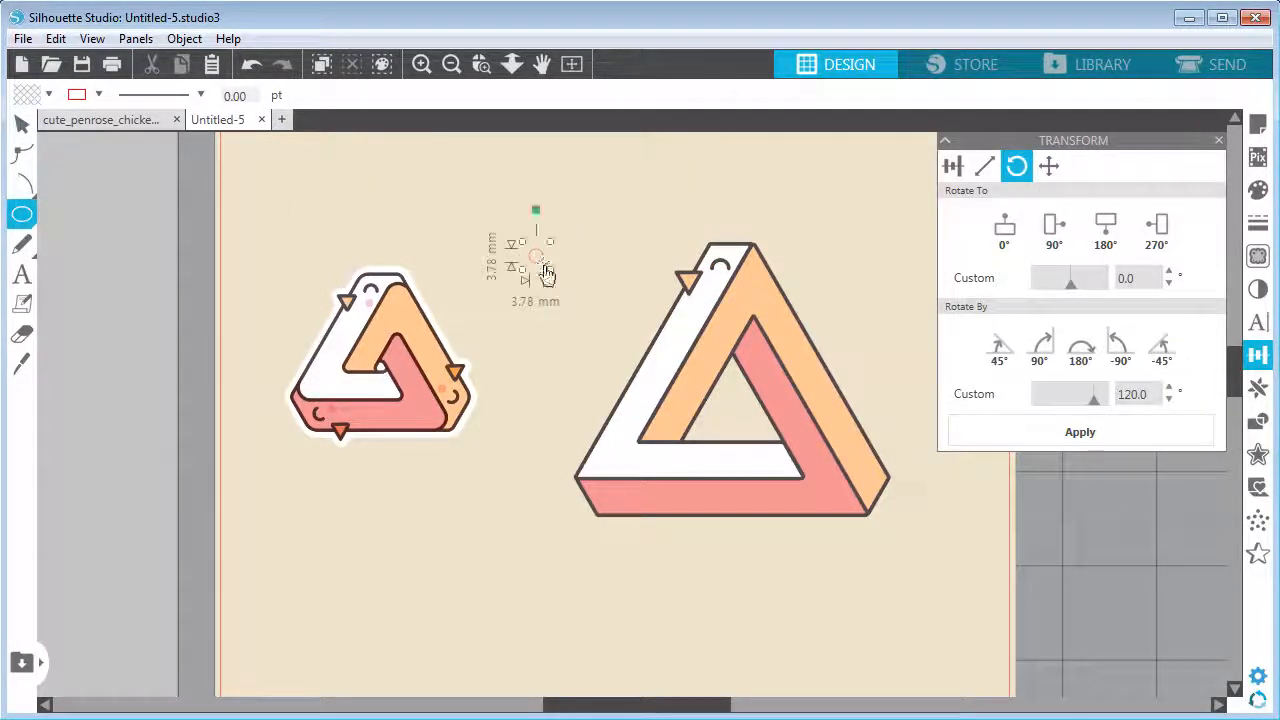
pyautogui.click(22, 124)
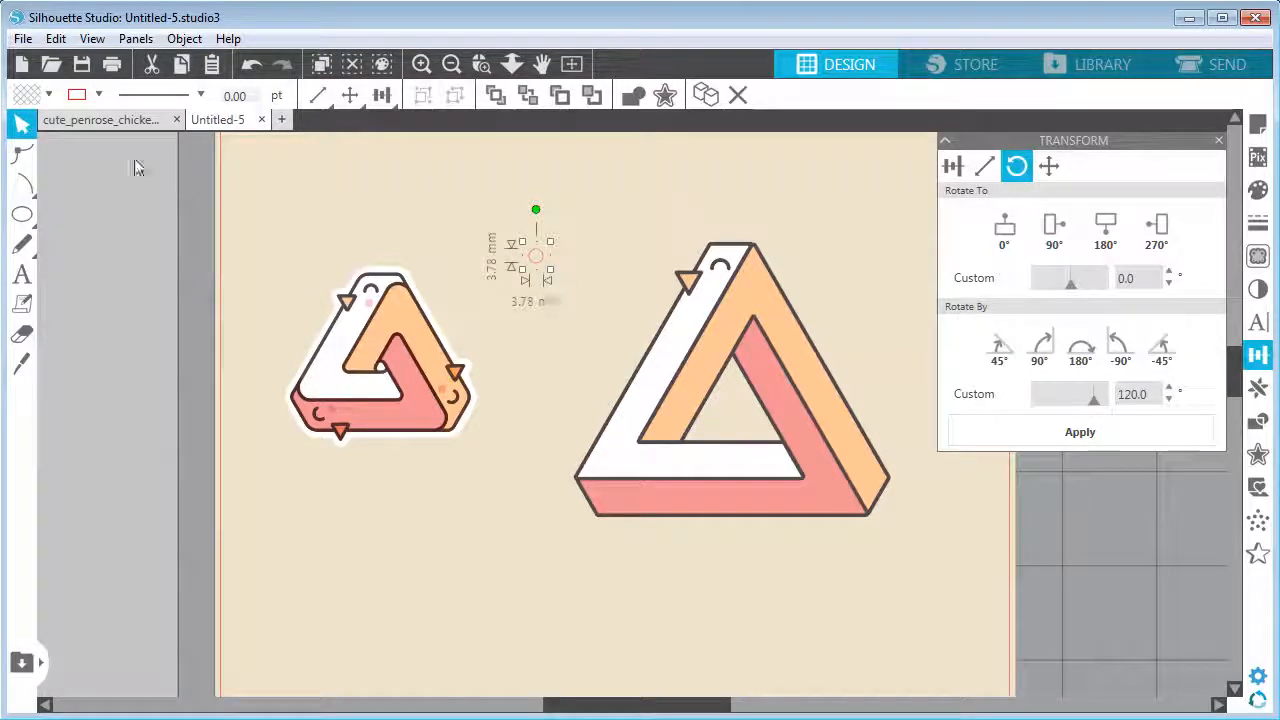
# - Make the circle a borderless cheek in the light pink sampled from the reference picture and place it below the eye
pyautogui.click(98, 98)
pyautogui.click(226, 130)
pyautogui.click(48, 94)
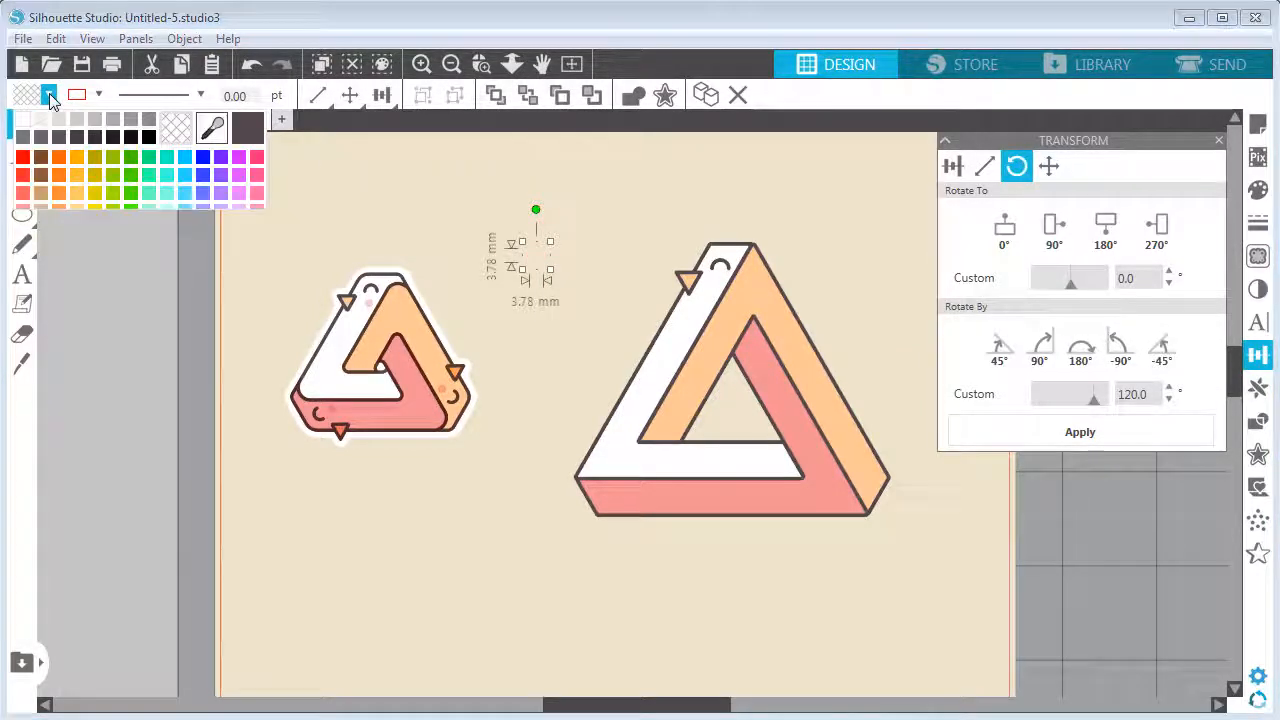
pyautogui.click(210, 128)
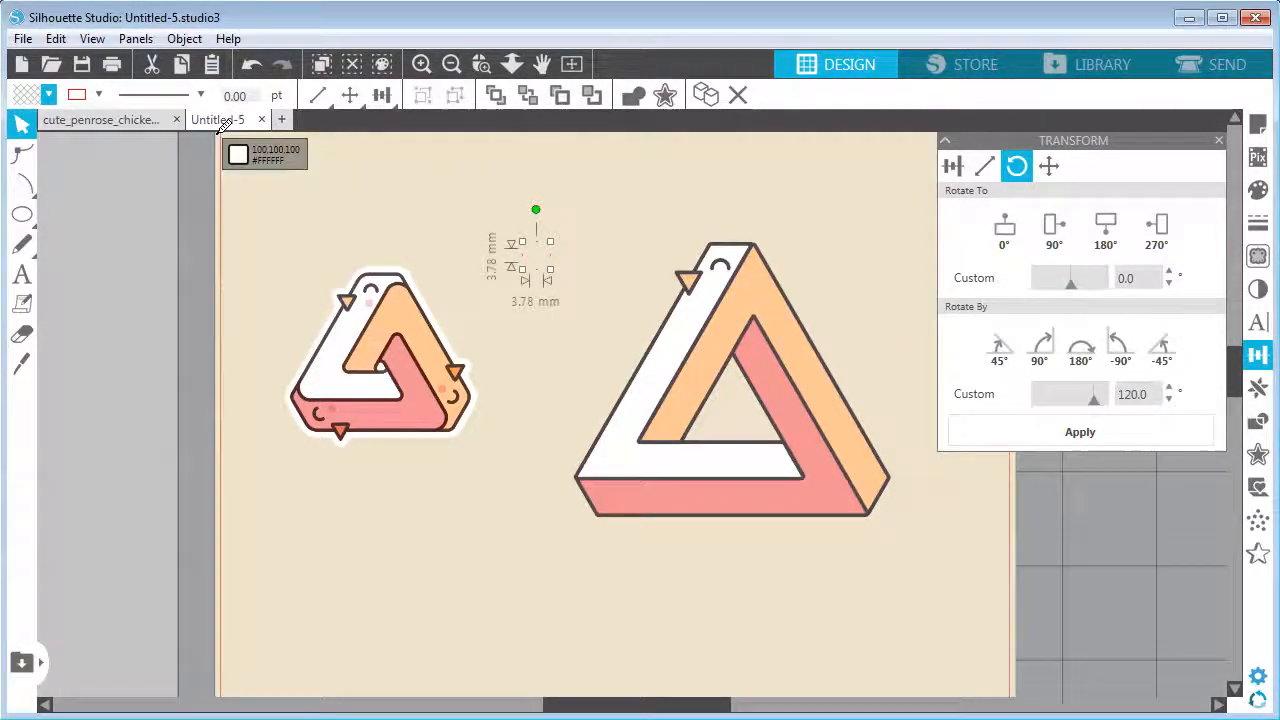
pyautogui.click(375, 293)
pyautogui.click(543, 266)
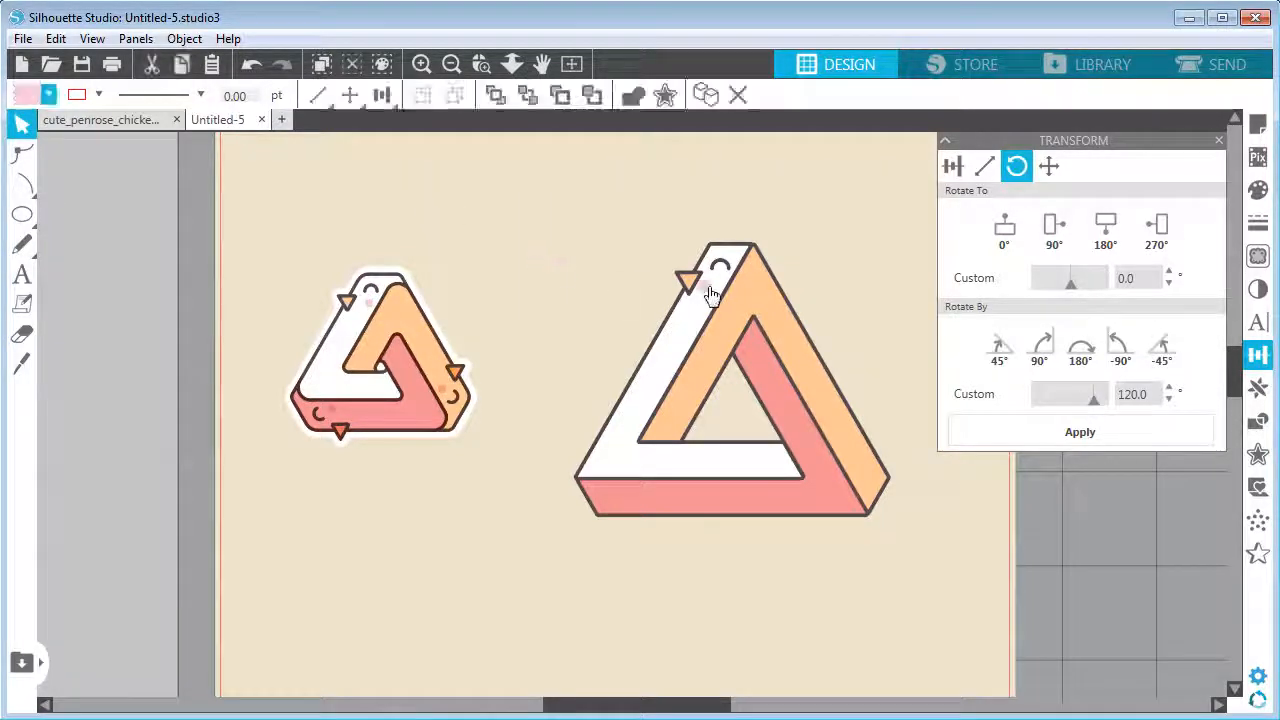
# - Shrink the beak and the eye slightly and adjust their positions on the white piece
pyautogui.click(421, 63)
pyautogui.click(541, 63)
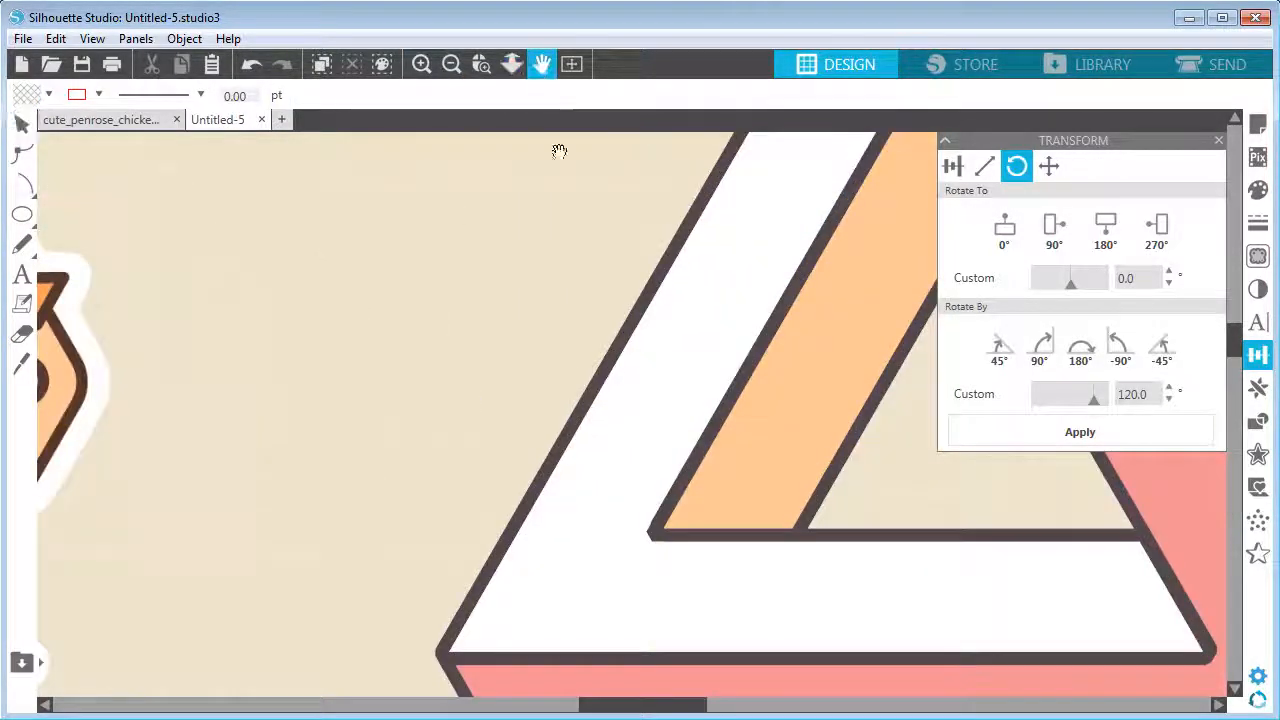
pyautogui.moveTo(557, 149); pyautogui.dragTo(380, 466)
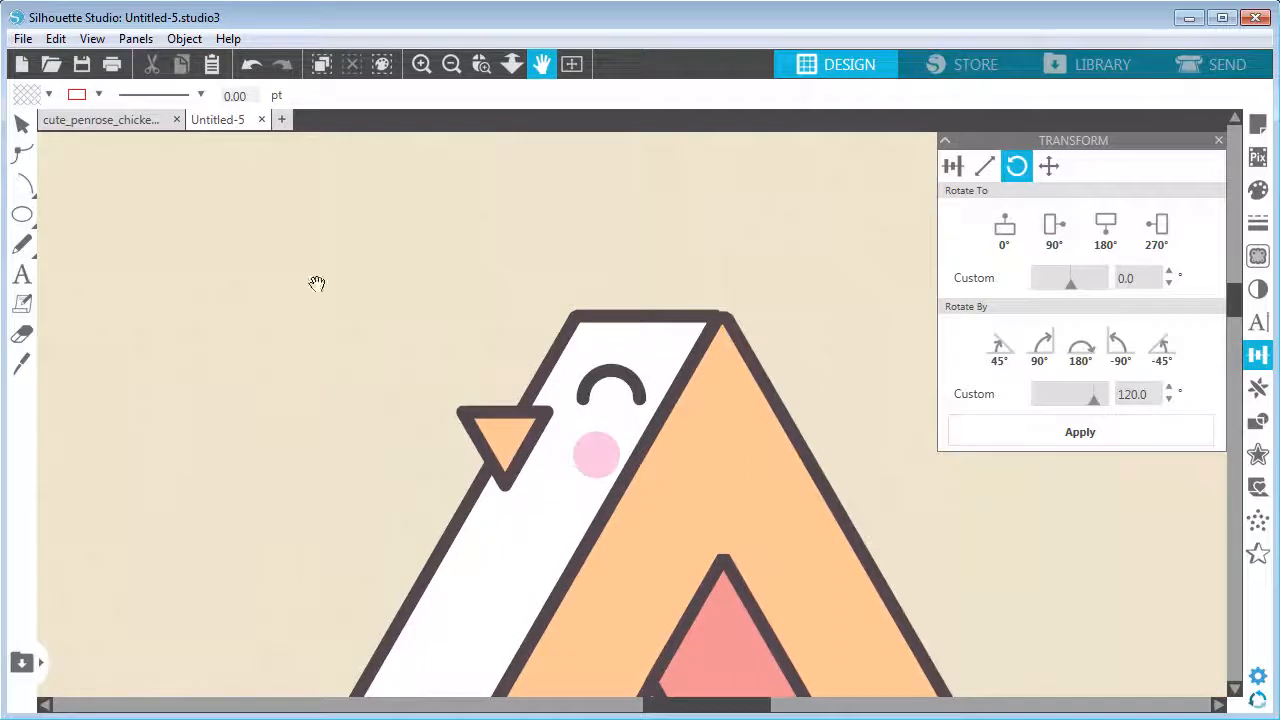
pyautogui.click(493, 444)
pyautogui.moveTo(530, 484); pyautogui.dragTo(496, 456)
pyautogui.click(604, 376)
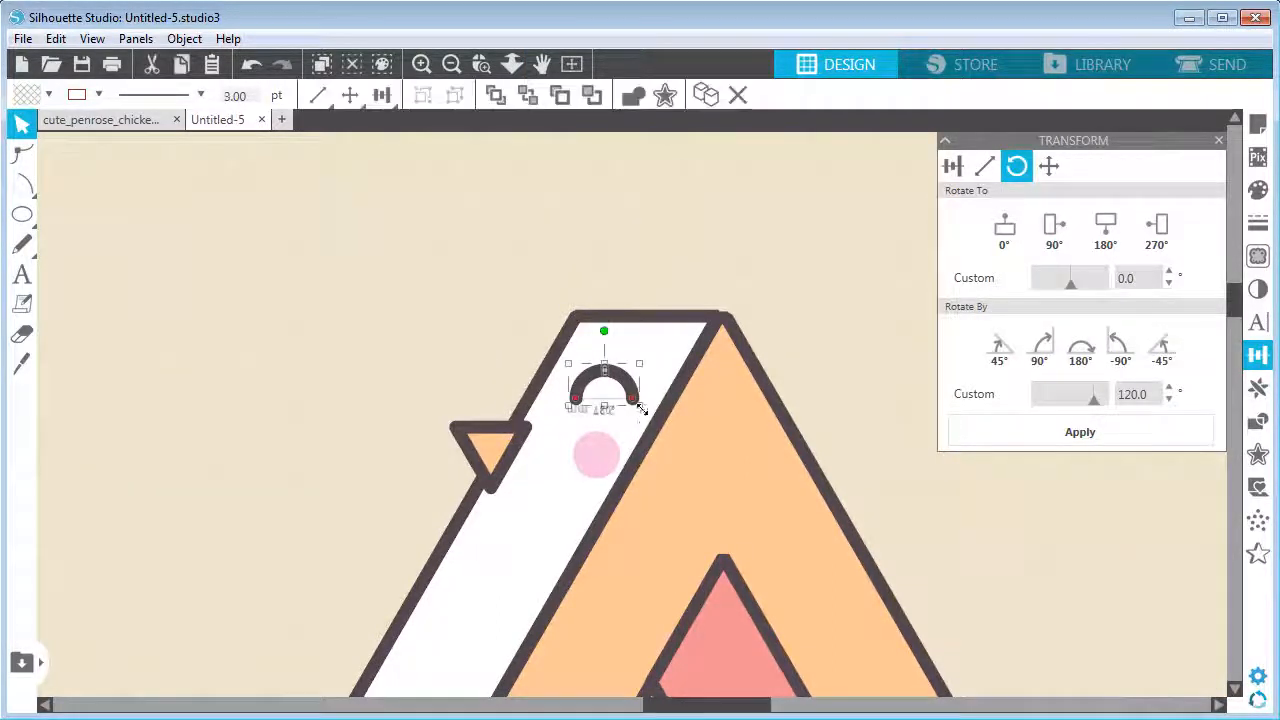
# - Reposition the pink cheek between beak and eye and reduce it to 3.50 mm in diameter
pyautogui.click(590, 476)
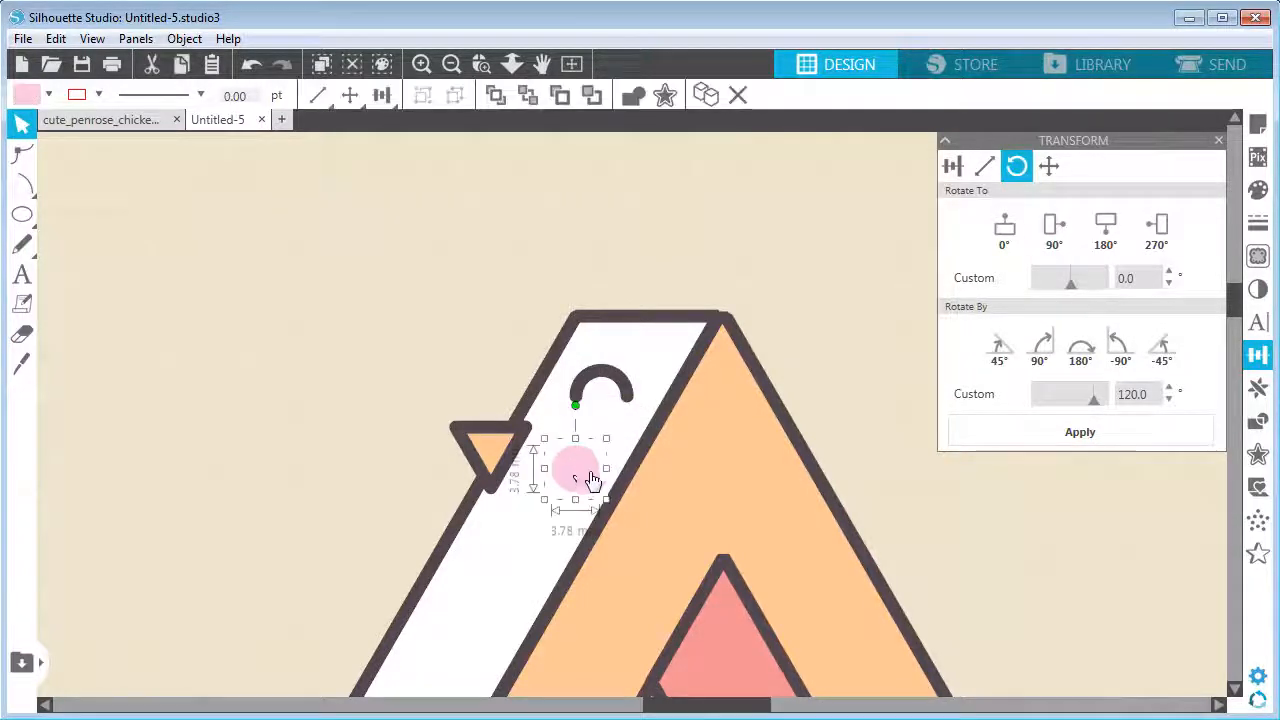
pyautogui.click(586, 451)
pyautogui.click(577, 451)
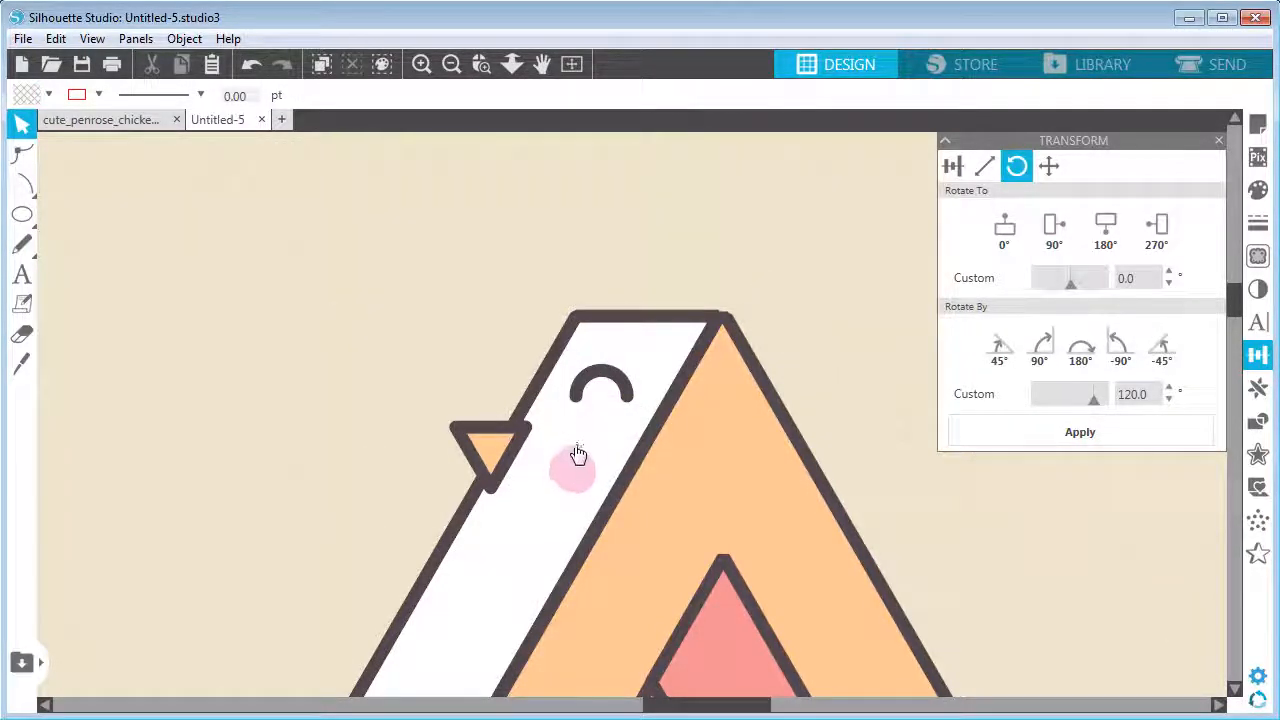
pyautogui.click(589, 486)
pyautogui.doubleClick(583, 455)
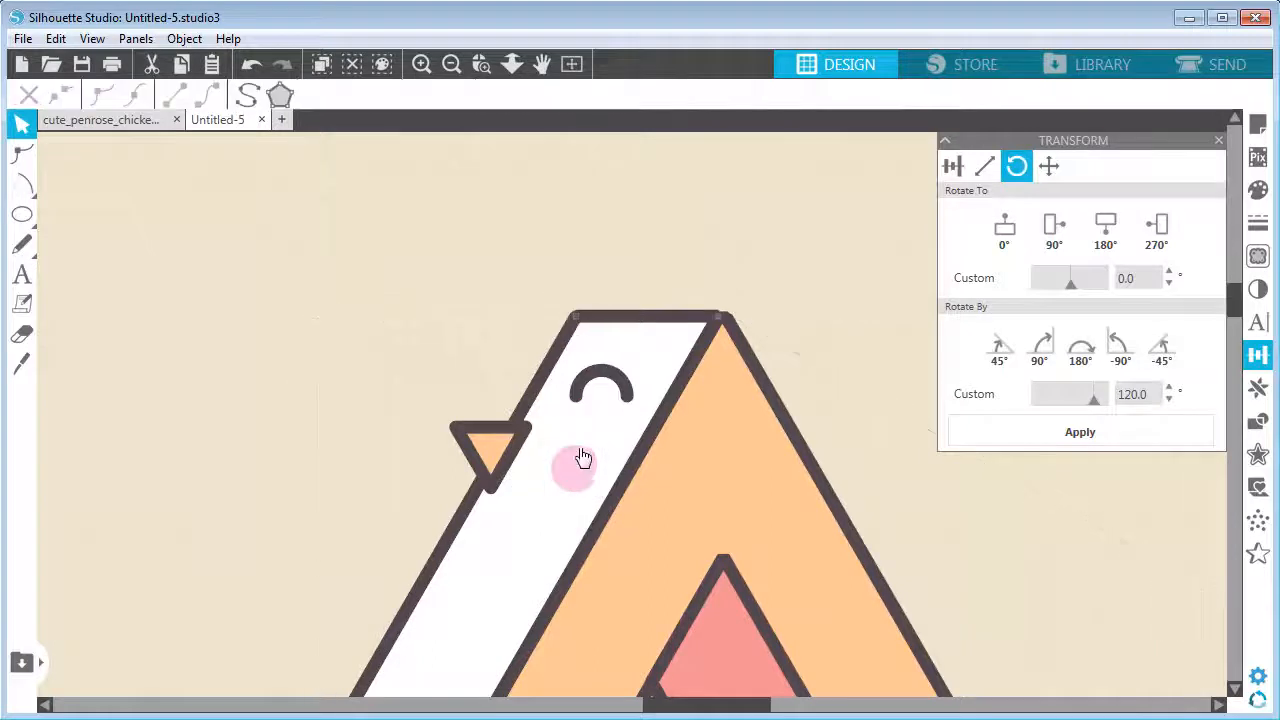
pyautogui.click(22, 124)
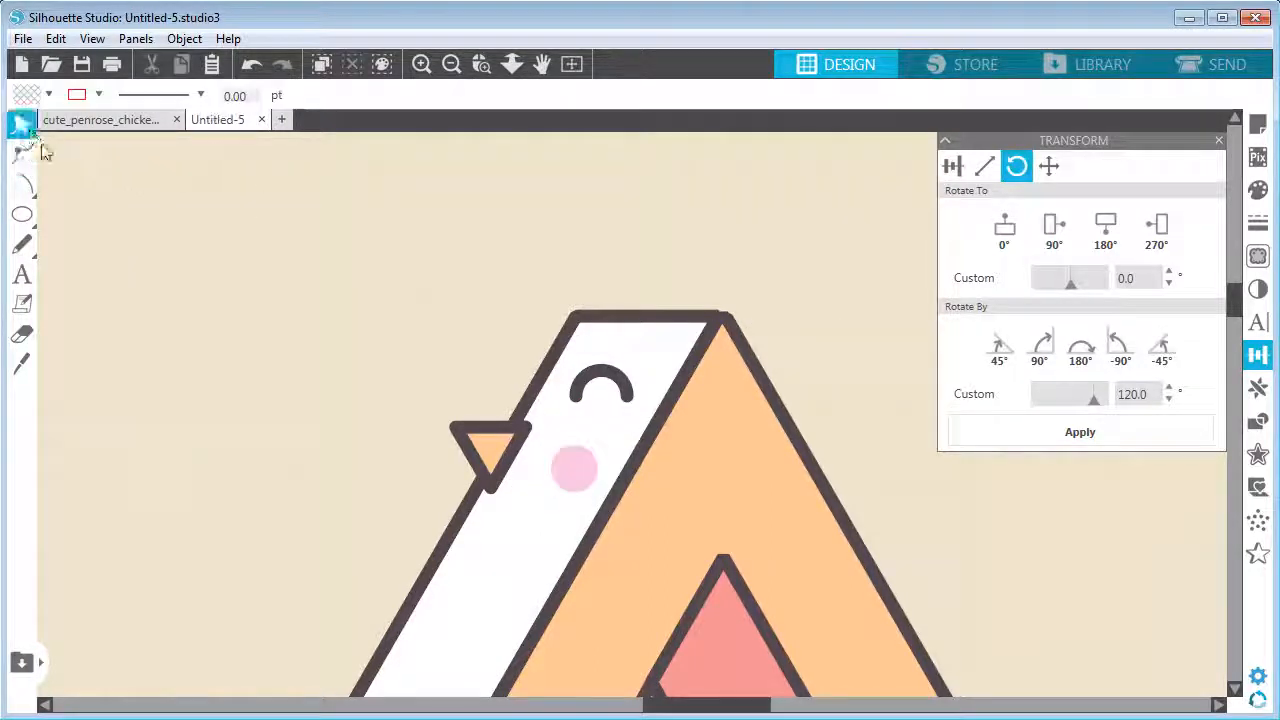
pyautogui.click(578, 487)
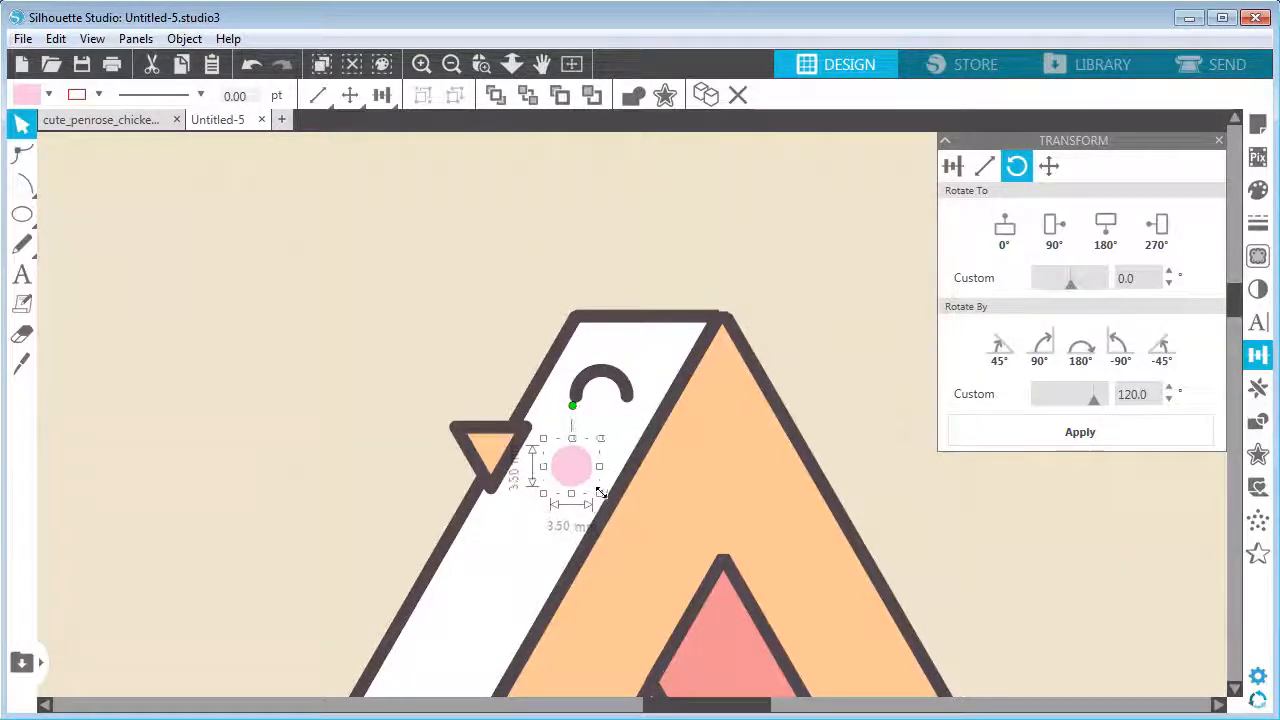
# - Group the beak, eye and cheek into a single face
pyautogui.keyDown('shift'); pyautogui.click(598, 378); pyautogui.keyUp('shift')
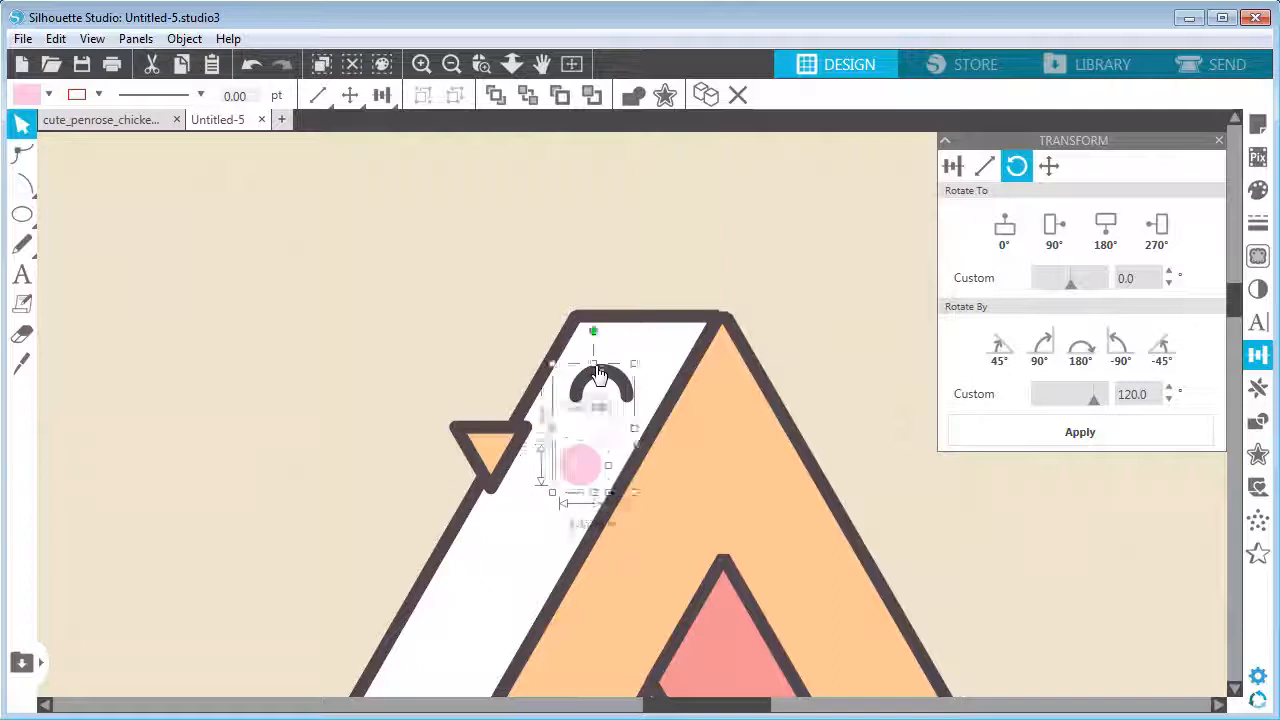
pyautogui.keyDown('shift'); pyautogui.click(488, 442); pyautogui.keyUp('shift')
pyautogui.click(184, 38)
pyautogui.click(168, 205)
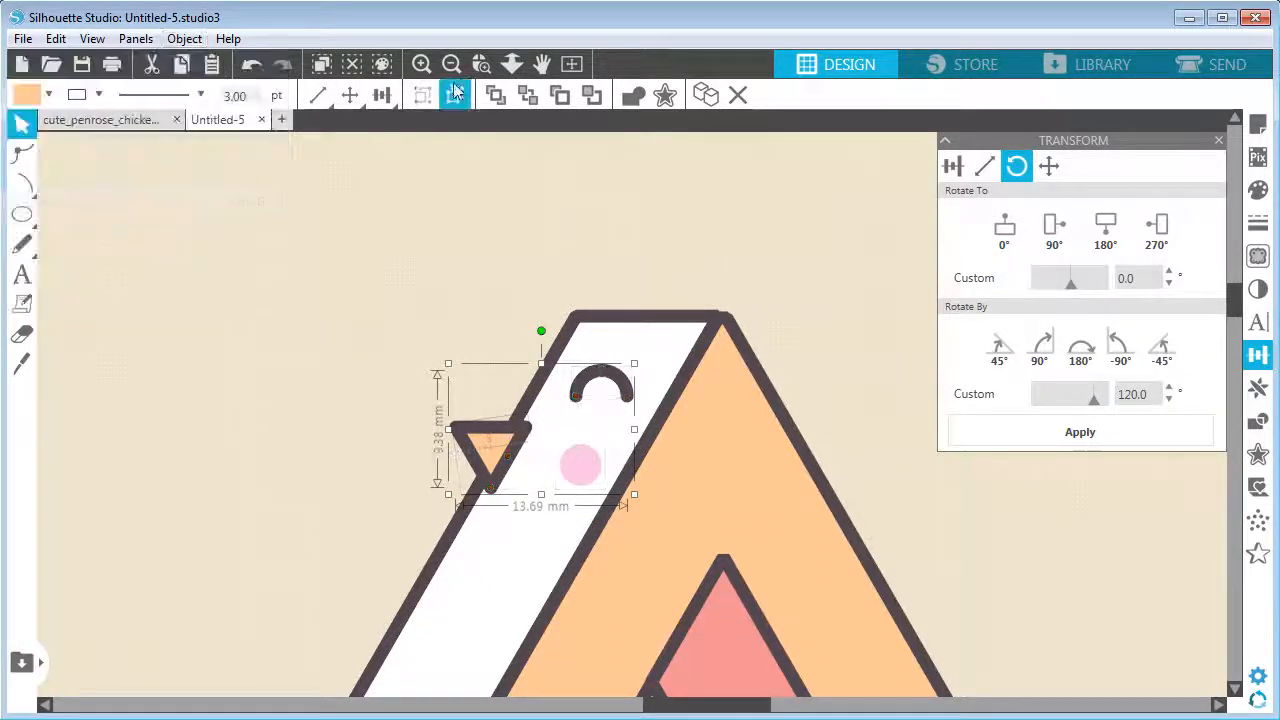
# - Duplicate the grouped face, rotate the copy by 120 degrees and place it at the lower corner of the orange piece
pyautogui.click(451, 63)
pyautogui.scroll(-2, 773, 390)
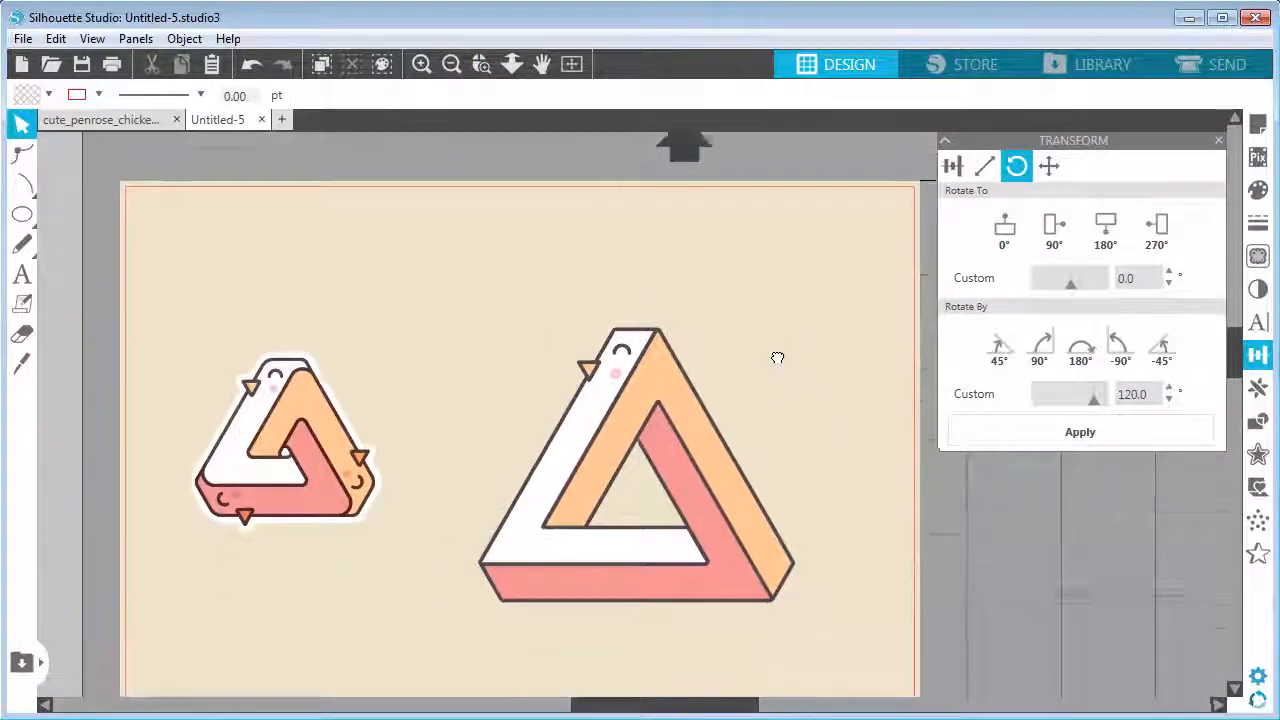
pyautogui.click(592, 320)
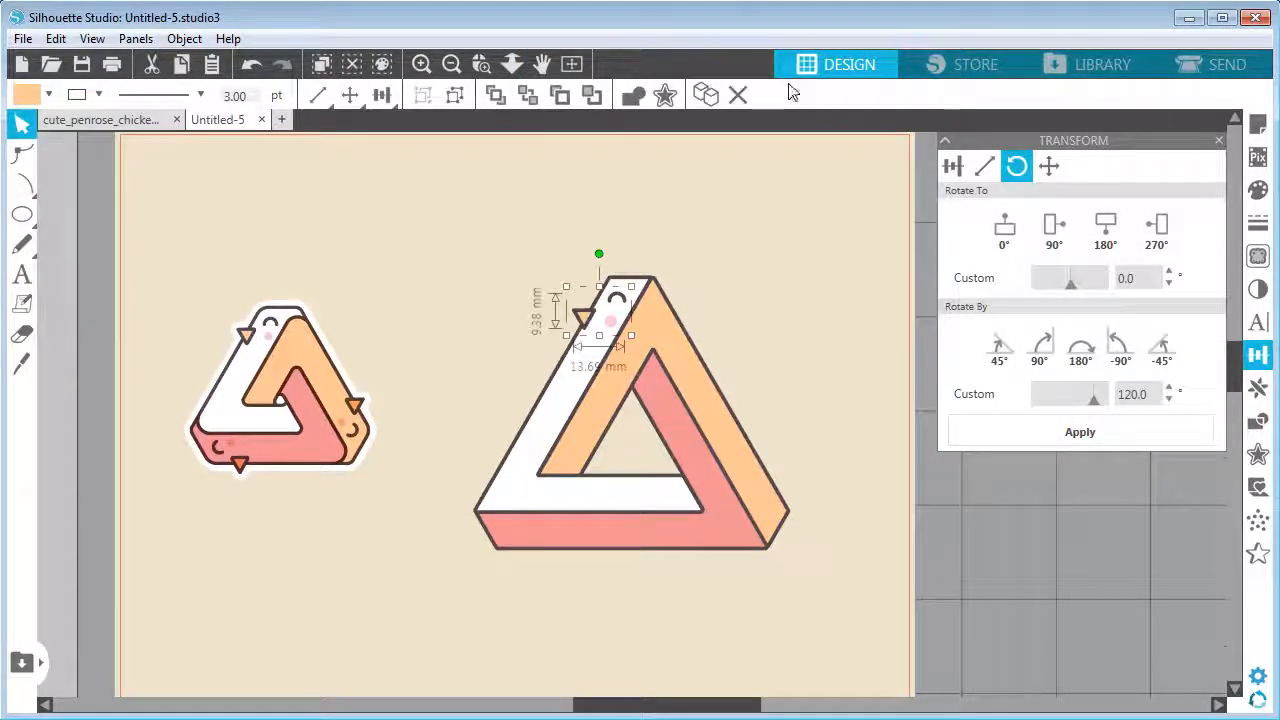
pyautogui.click(705, 94)
pyautogui.moveTo(600, 328); pyautogui.dragTo(776, 374)
pyautogui.click(1100, 440)
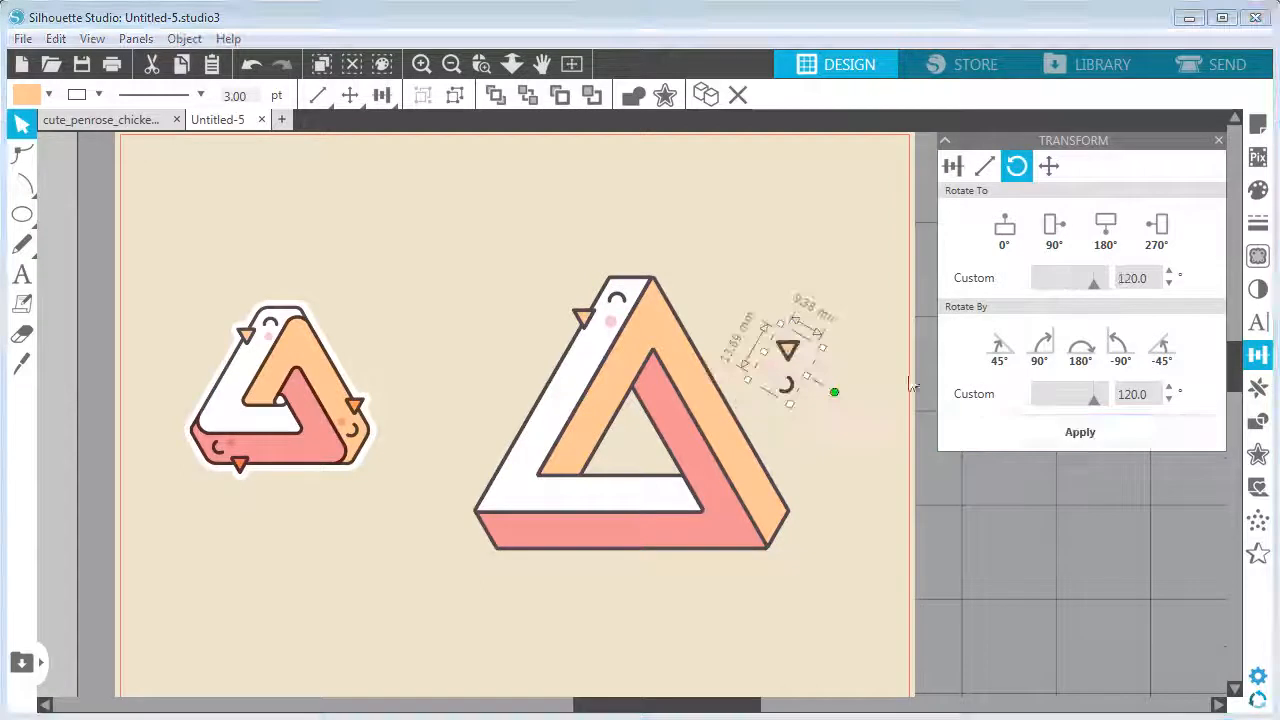
pyautogui.moveTo(788, 360); pyautogui.dragTo(775, 483)
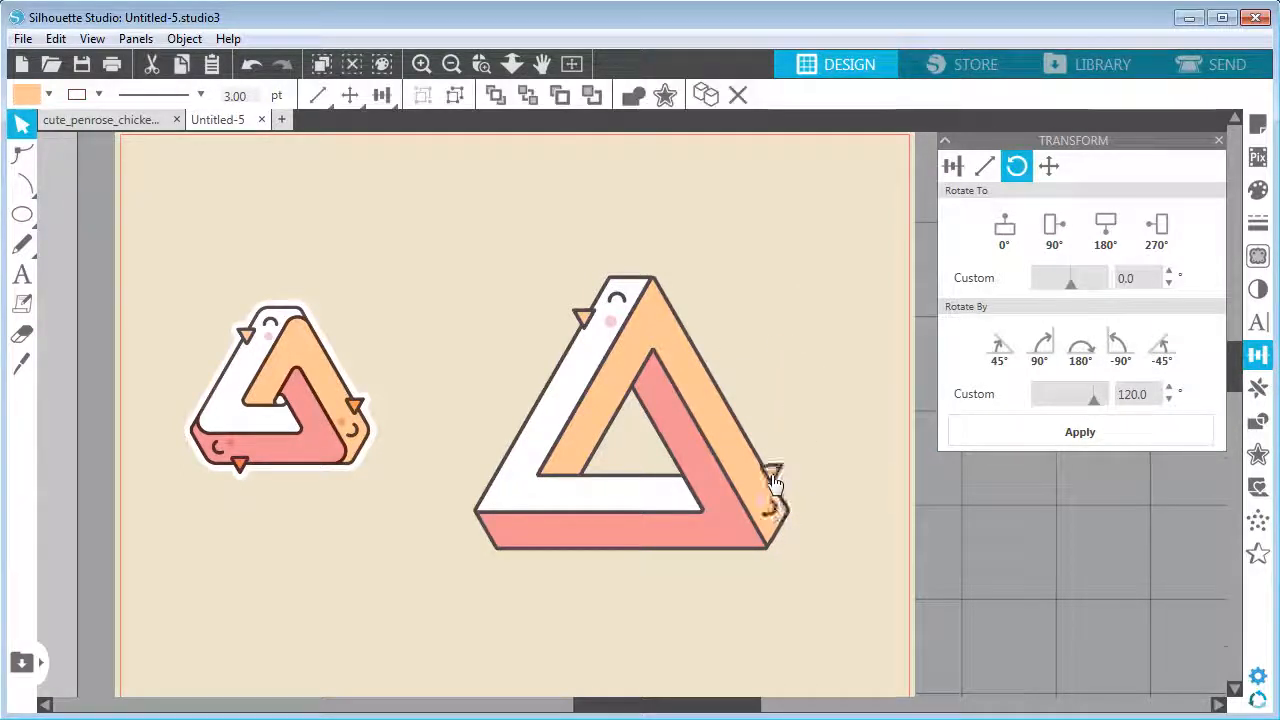
# - Duplicate the orange piece's face, rotate the copy by 120 degrees and place it at the lower-left end of the pink piece
pyautogui.click(770, 481)
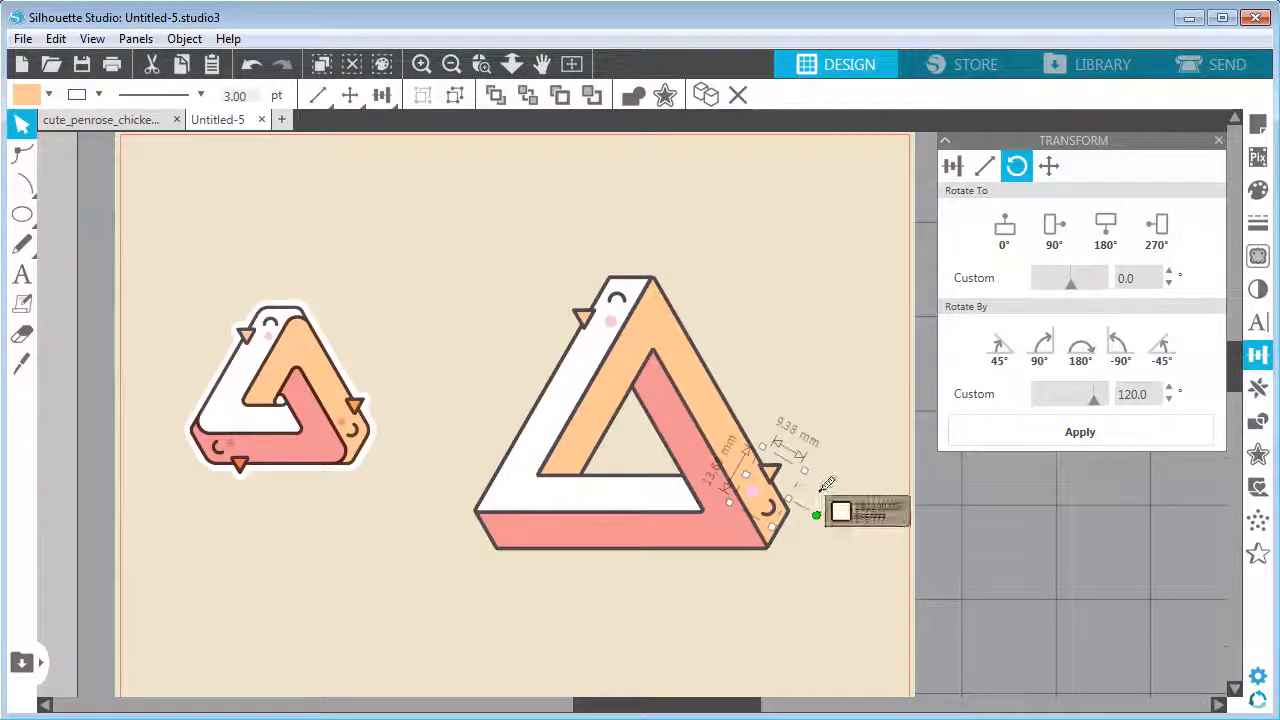
pyautogui.hotkey('ctrl', 'd')
pyautogui.moveTo(808, 523); pyautogui.dragTo(542, 560)
pyautogui.click(1033, 428)
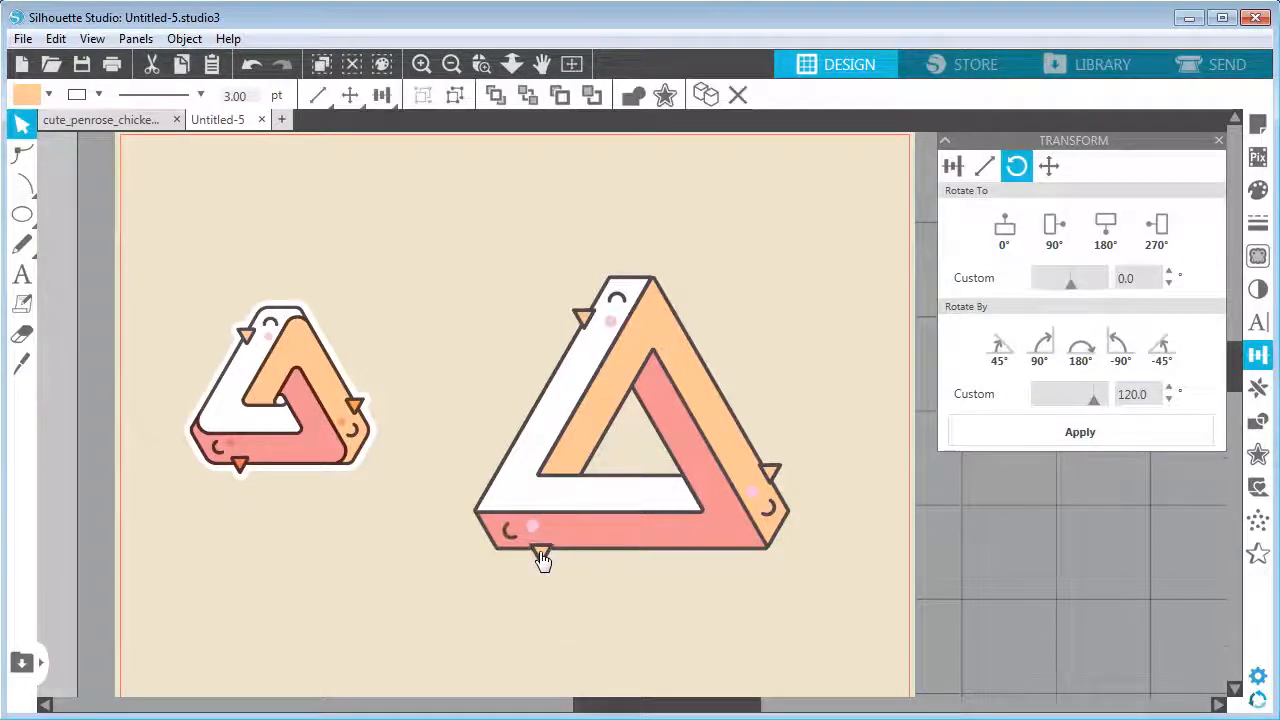
# - Ungroup the two rotated faces on the orange and pink pieces
pyautogui.click(778, 483)
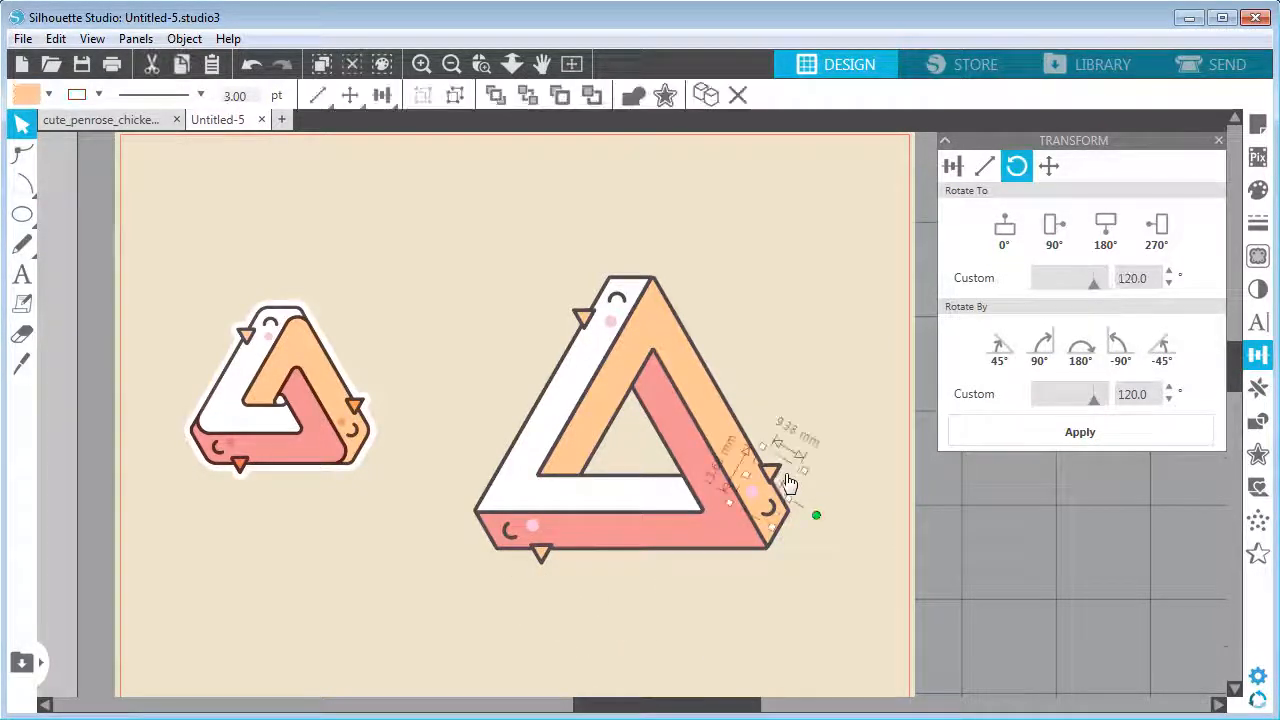
pyautogui.keyDown('shift'); pyautogui.click(542, 556); pyautogui.keyUp('shift')
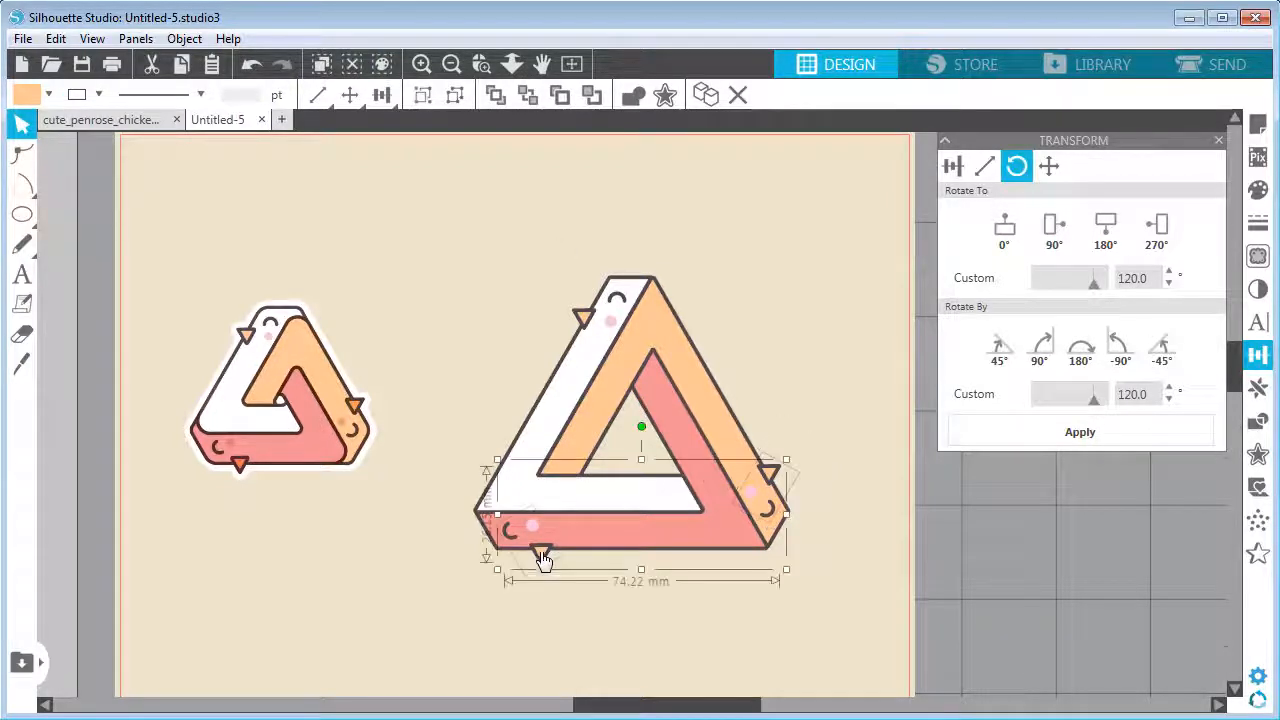
pyautogui.click(184, 38)
pyautogui.click(186, 222)
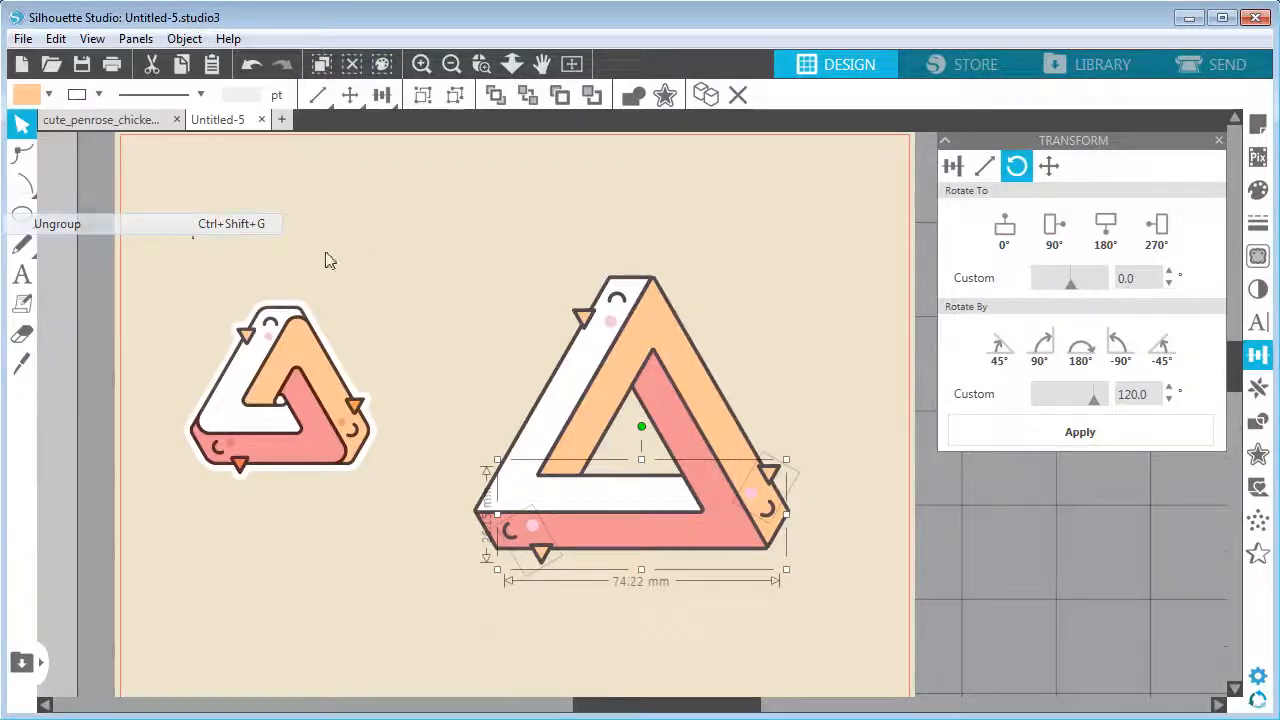
# - Fill the orange piece's beak with the darker orange sampled from the matching beak in the reference picture
pyautogui.click(778, 483)
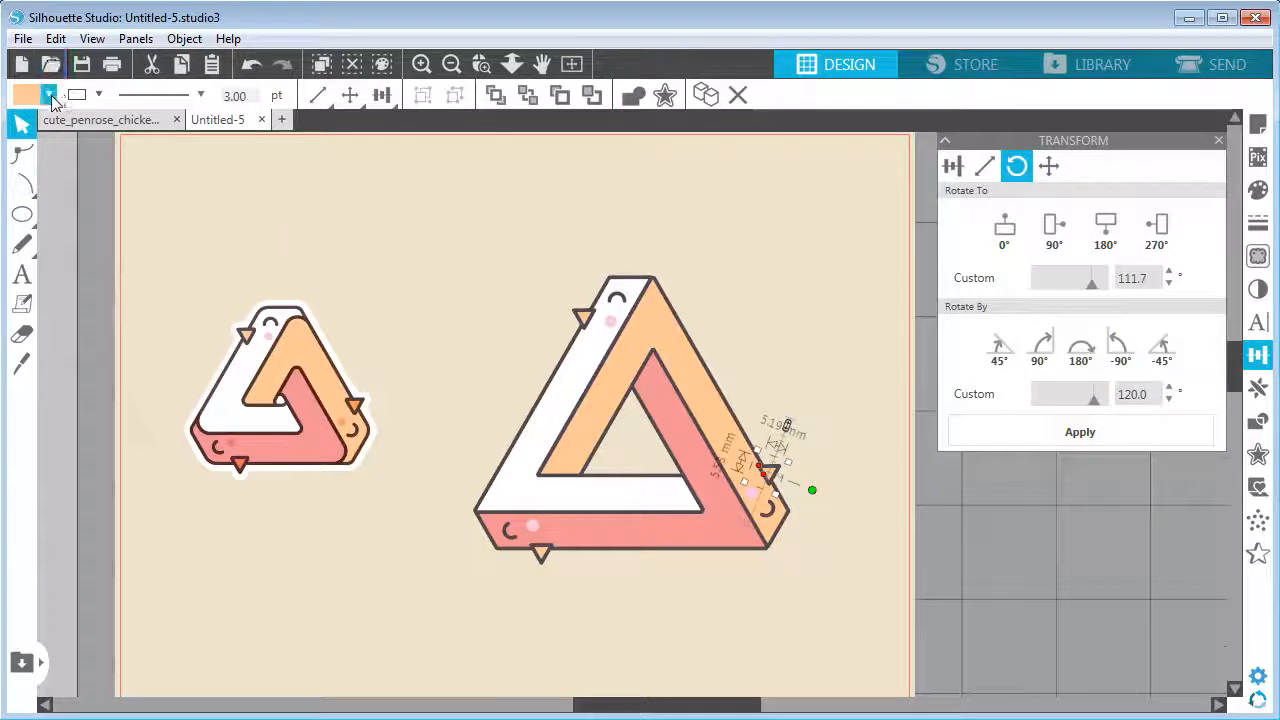
pyautogui.click(48, 94)
pyautogui.click(214, 130)
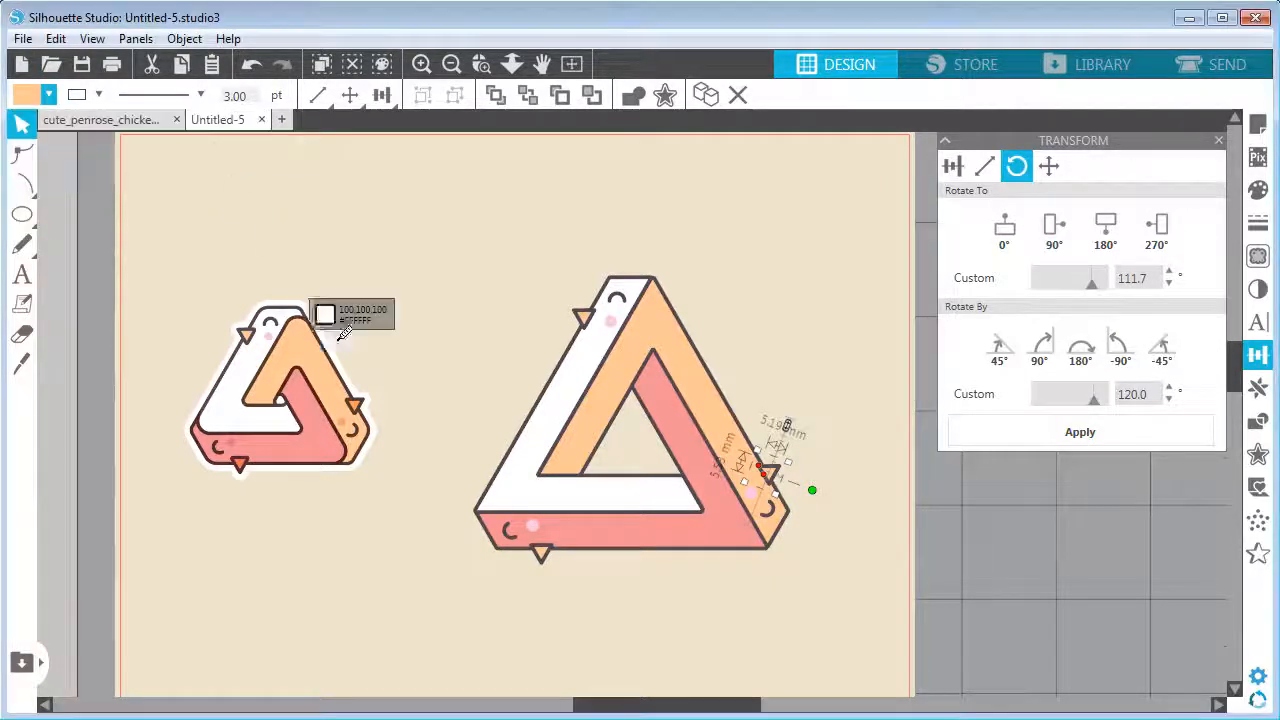
pyautogui.click(358, 400)
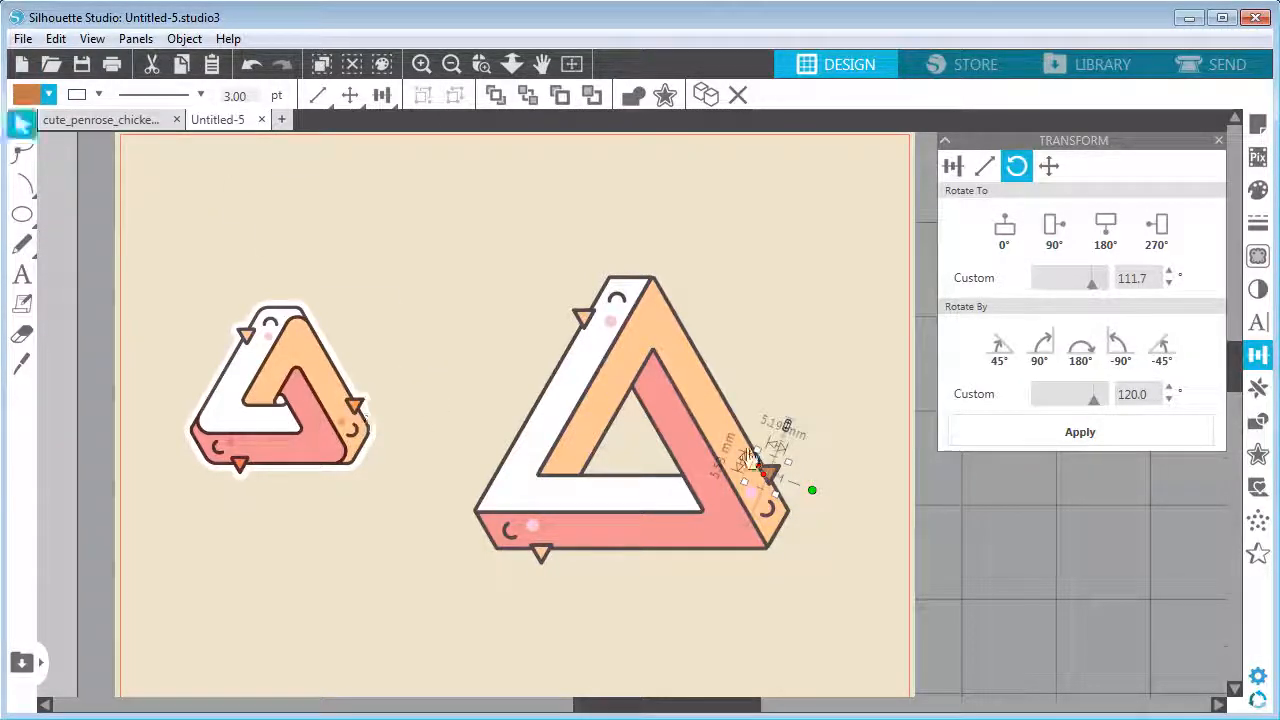
pyautogui.click(48, 94)
pyautogui.click(214, 130)
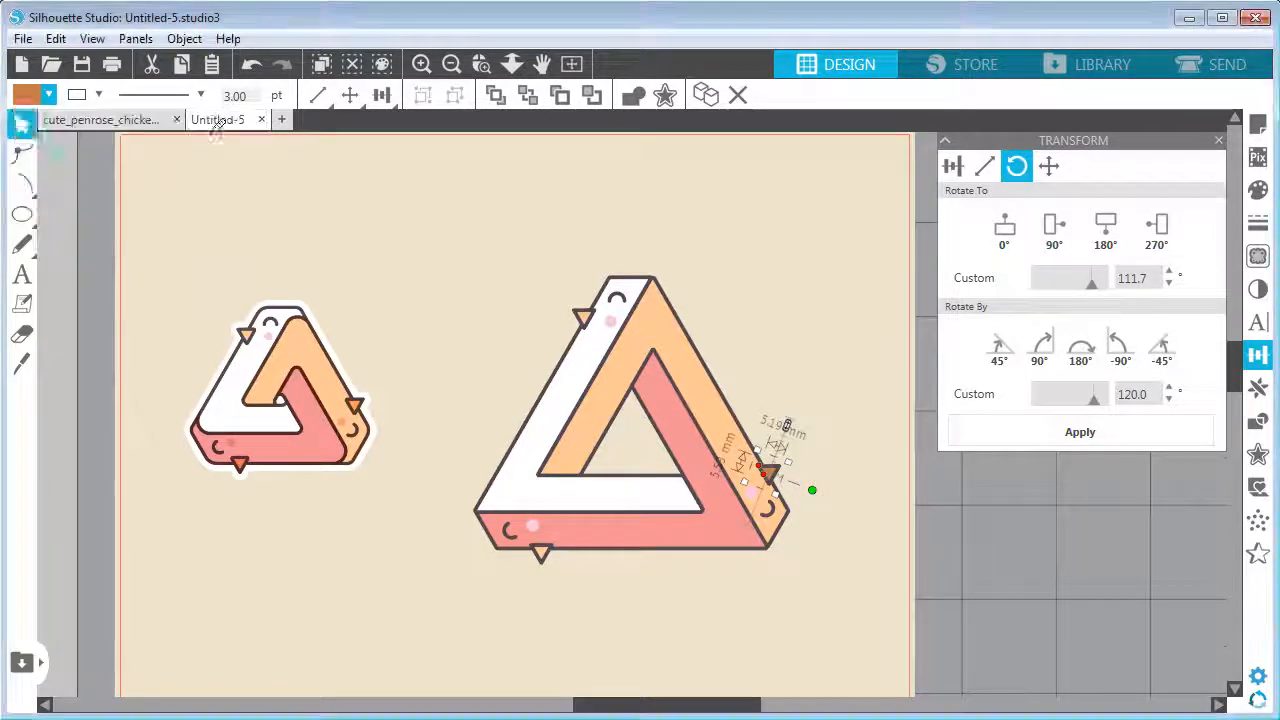
pyautogui.click(356, 402)
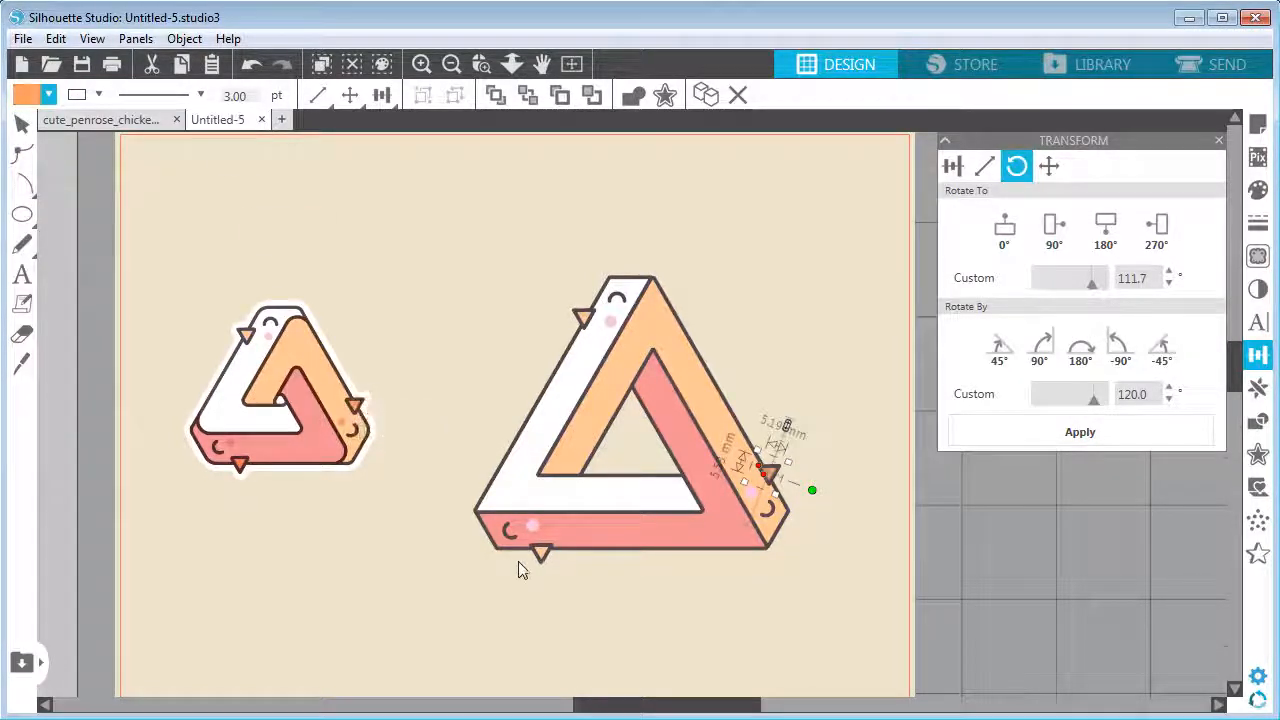
# - Fill the pink piece's beak with the red-orange sampled from the matching beak in the reference picture
pyautogui.click(545, 558)
pyautogui.click(48, 94)
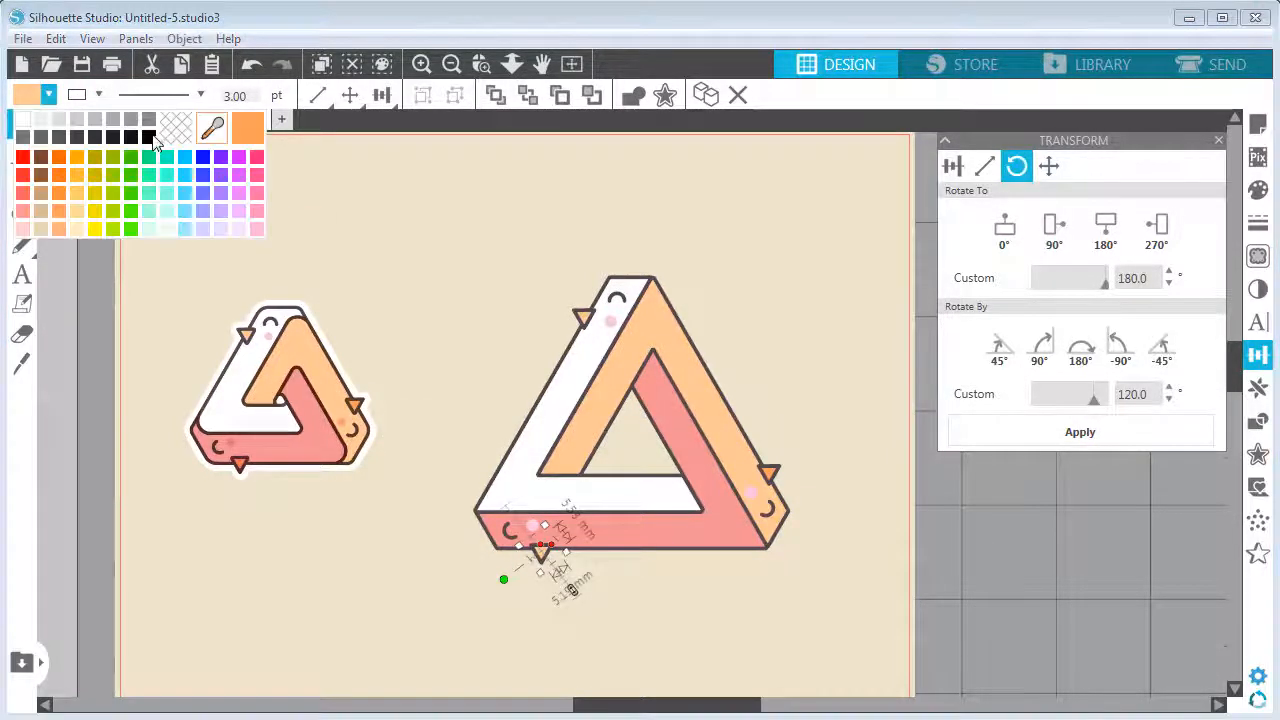
pyautogui.click(214, 130)
pyautogui.click(243, 455)
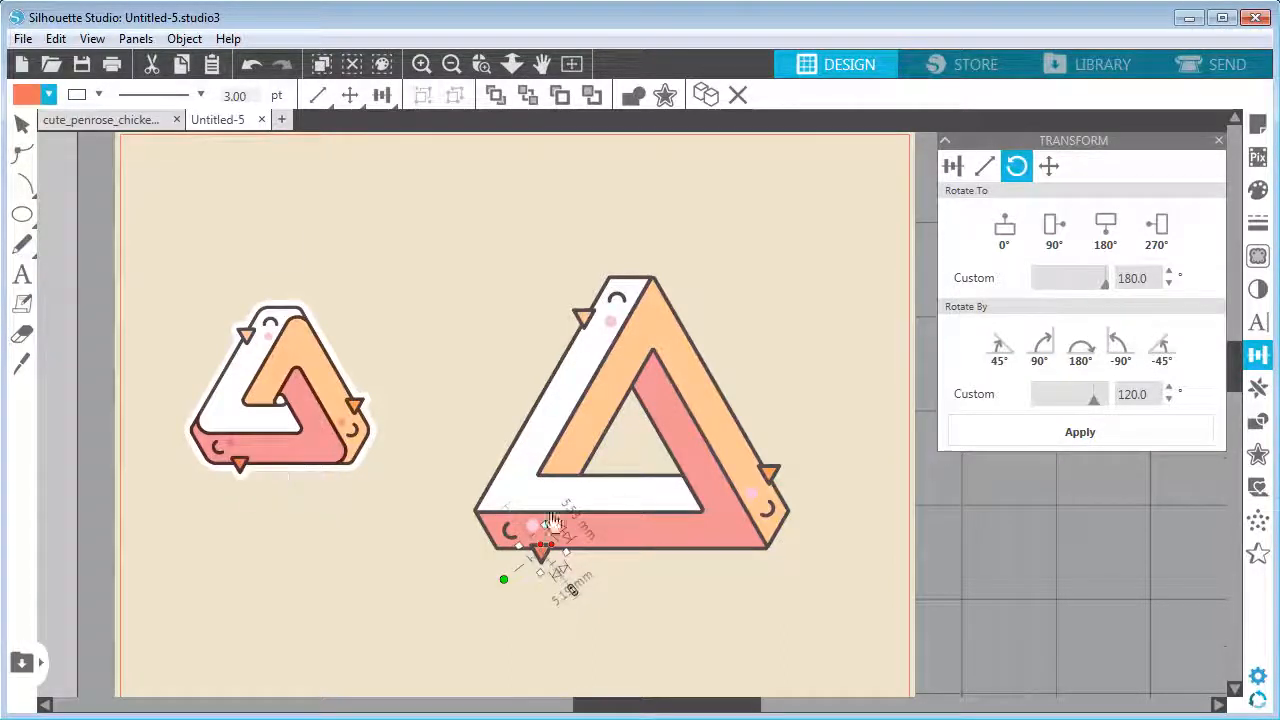
pyautogui.press('Escape')
# - Recolour the cheek on the pink piece with the darker pink sampled from the reference picture
pyautogui.click(530, 528)
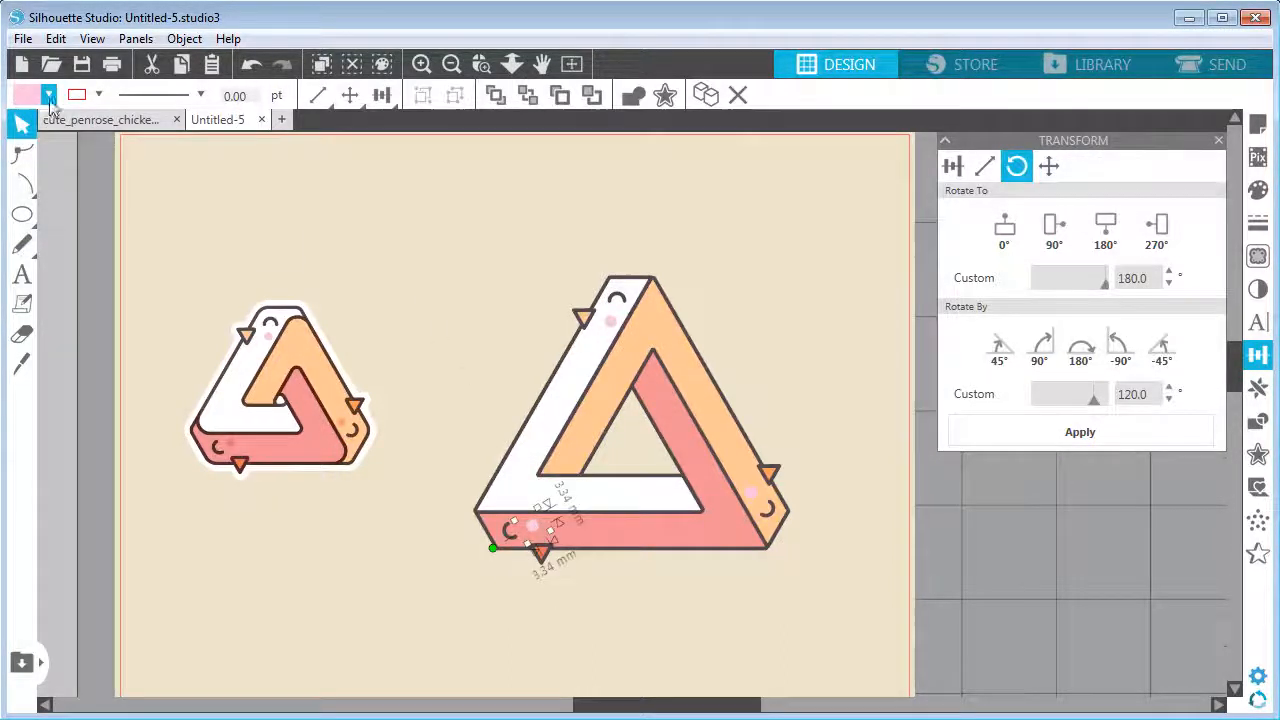
pyautogui.click(48, 94)
pyautogui.click(214, 130)
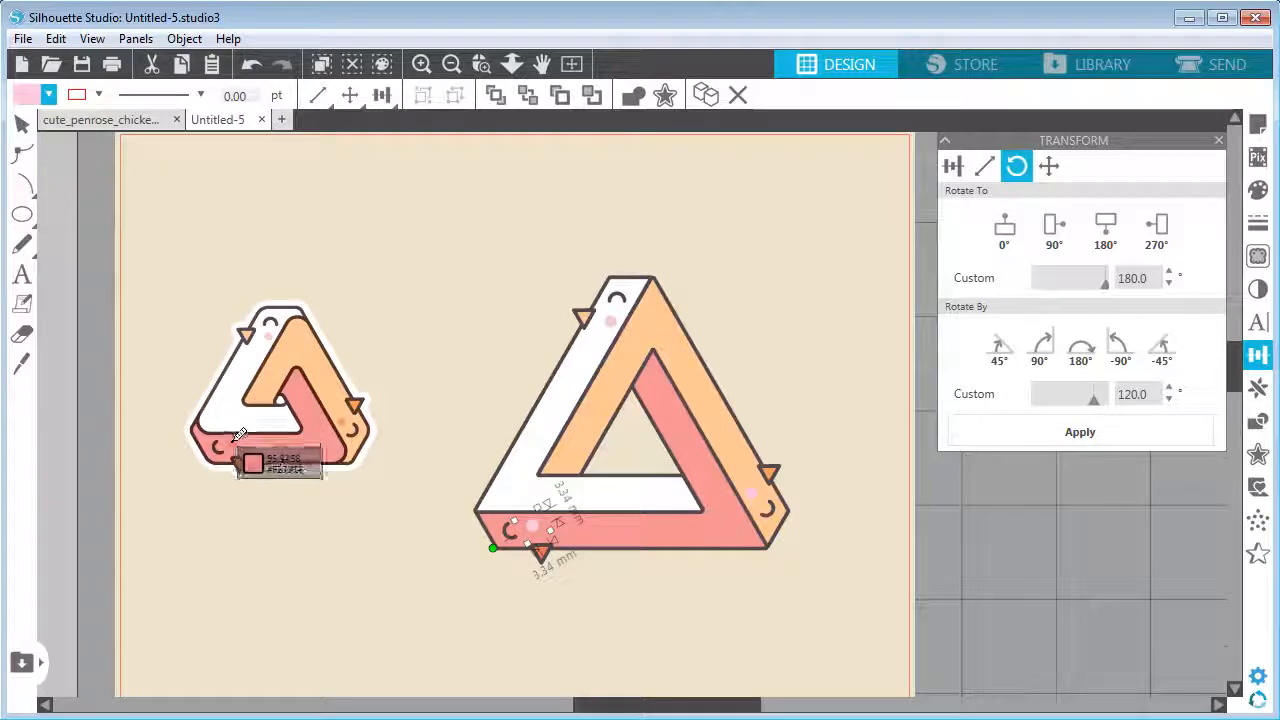
pyautogui.click(268, 438)
# - Recolour the cheek on the orange piece with the cheek colour sampled from the orange chicken in the reference picture
pyautogui.click(757, 500)
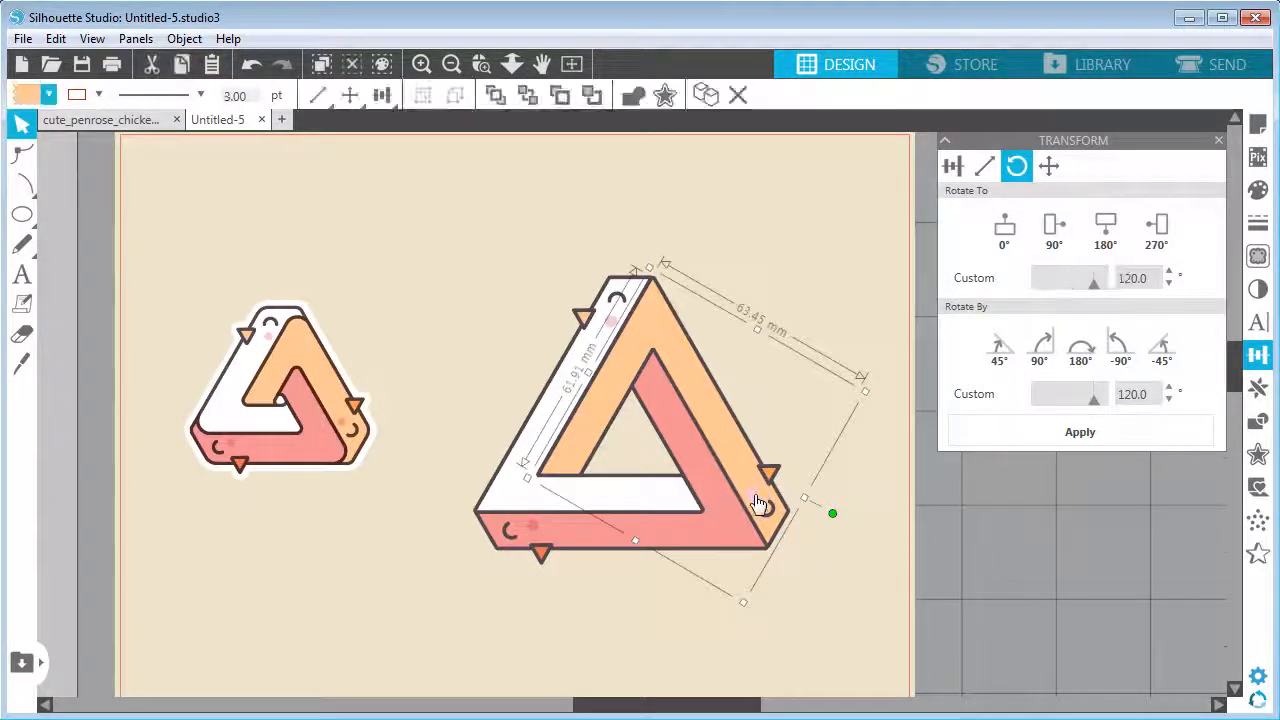
pyautogui.click(49, 94)
pyautogui.click(208, 132)
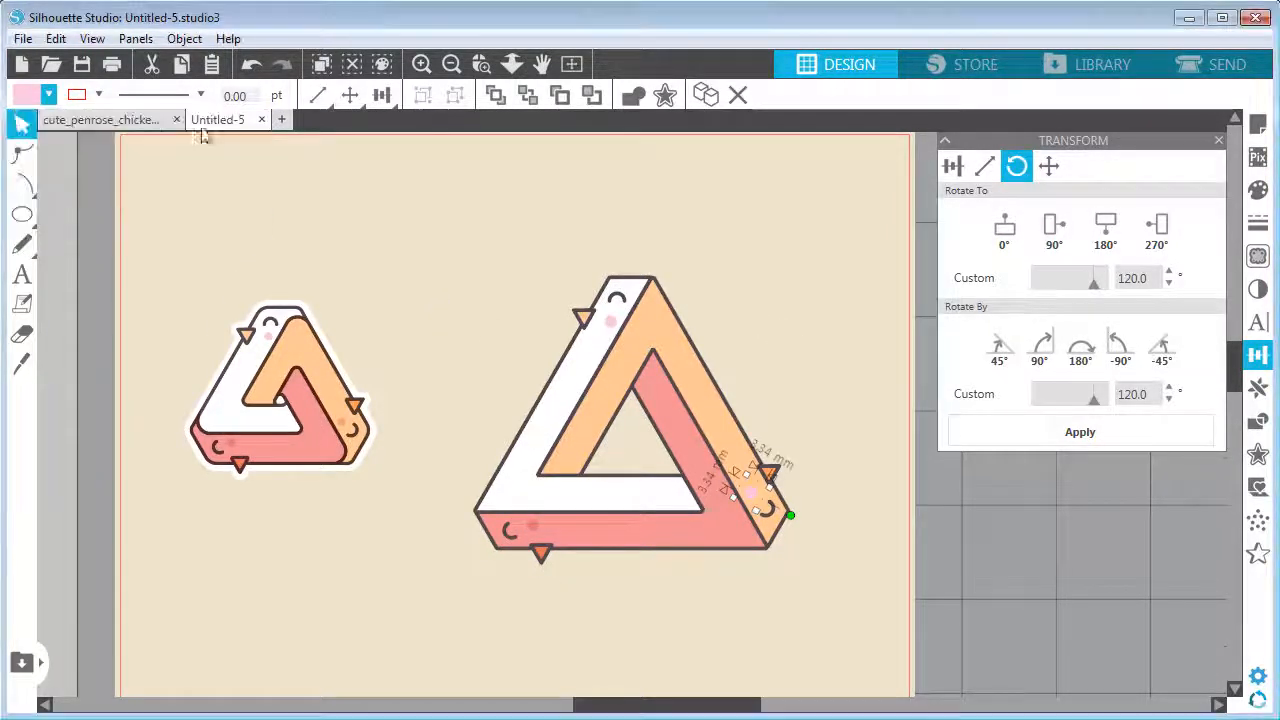
pyautogui.click(352, 415)
pyautogui.click(463, 266)
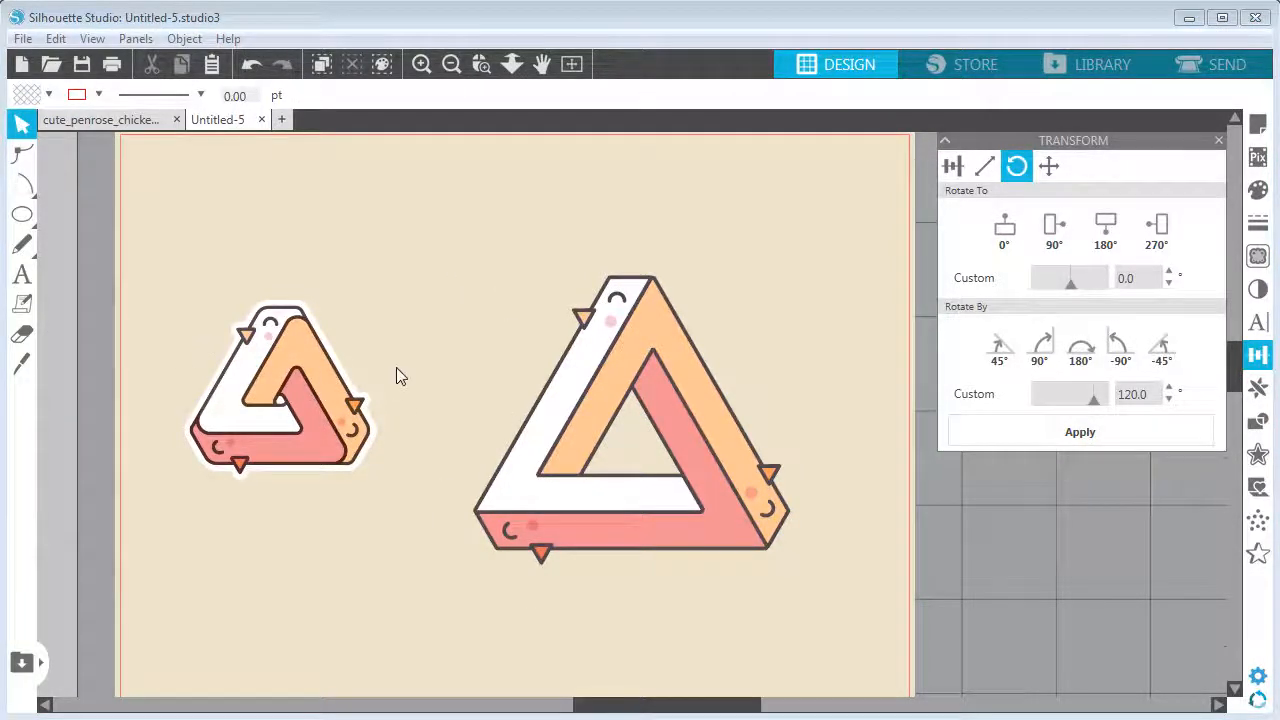
# - Select the complete chicken triangle and place a duplicate of it directly below the original
pyautogui.moveTo(421, 344); pyautogui.dragTo(411, 313)
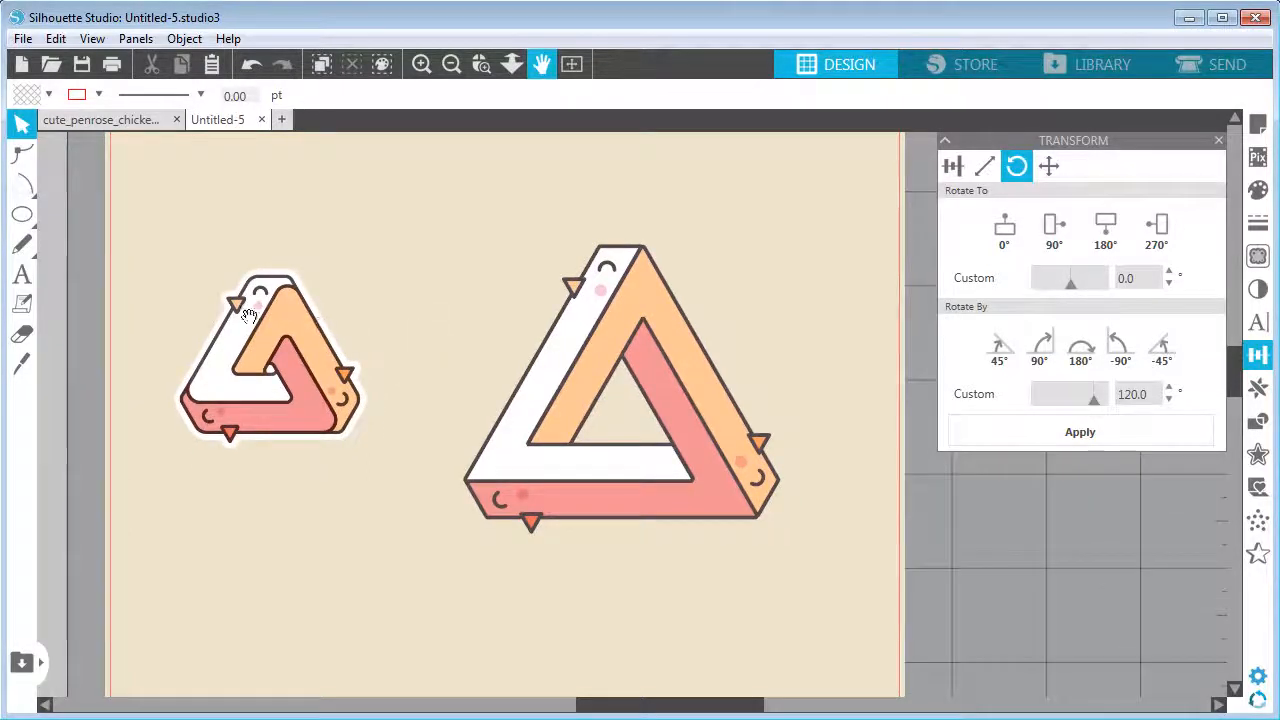
pyautogui.moveTo(491, 275); pyautogui.dragTo(790, 263)
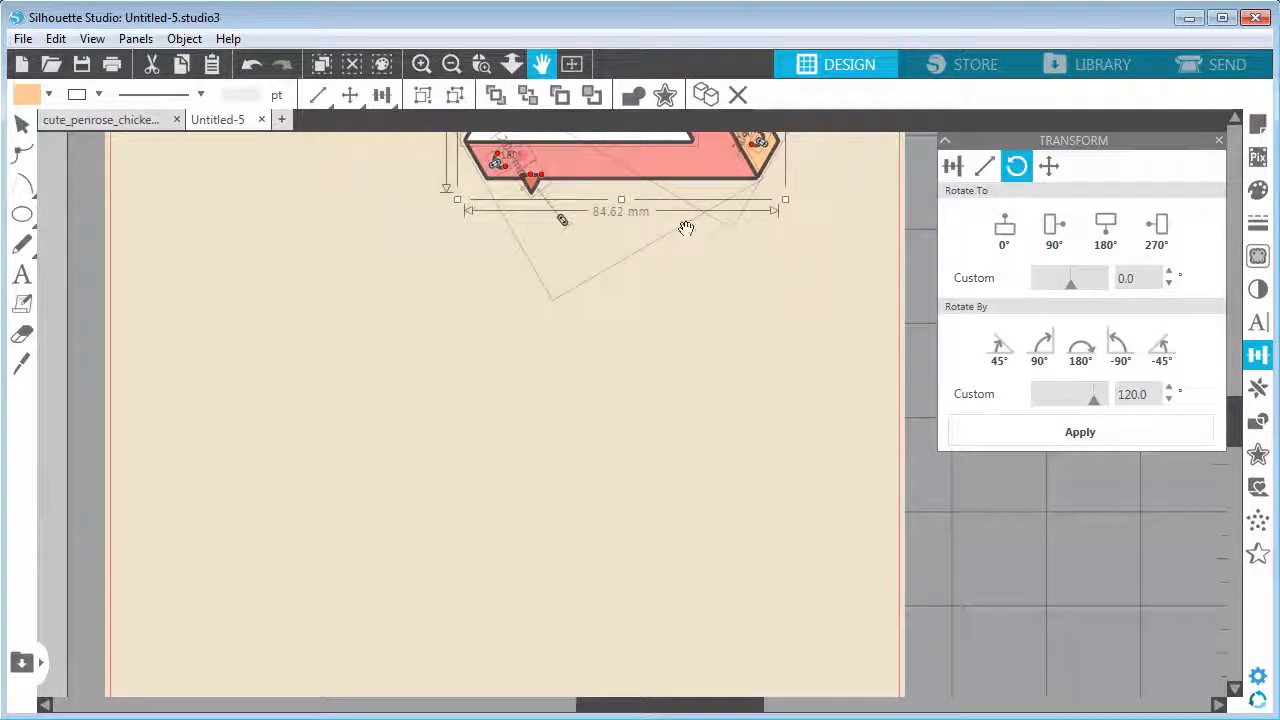
pyautogui.click(22, 124)
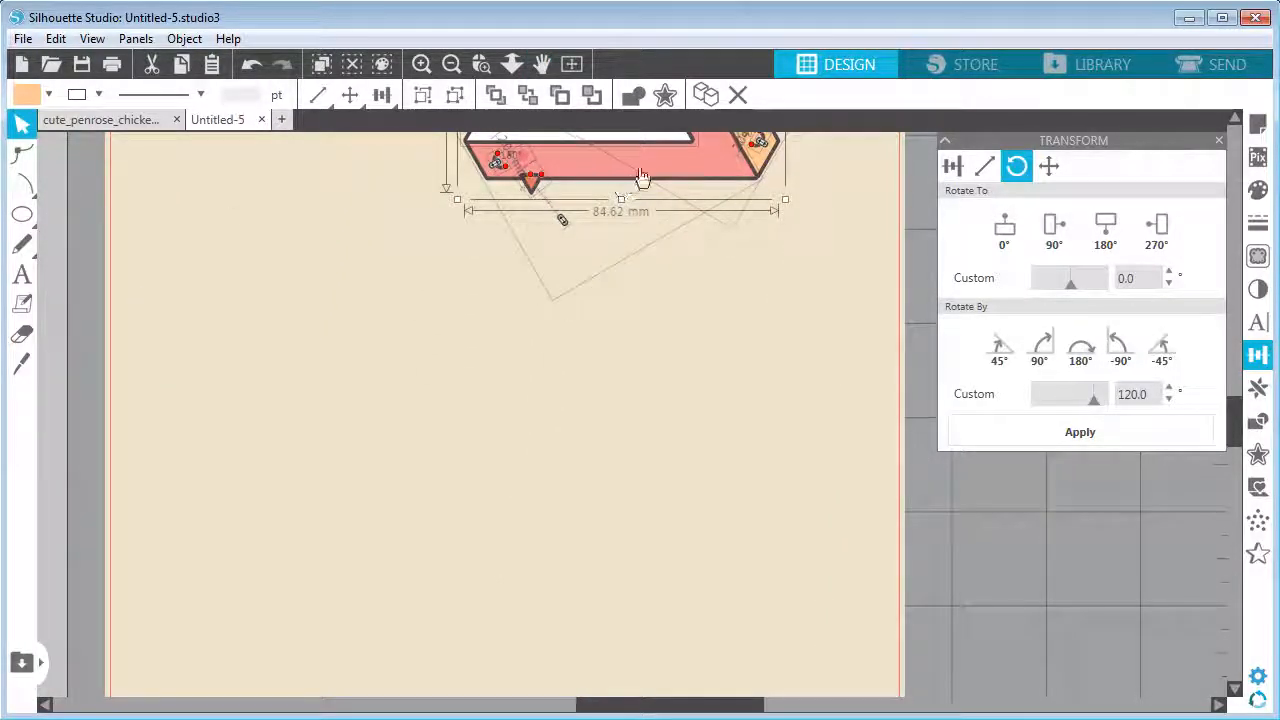
pyautogui.moveTo(642, 177); pyautogui.dragTo(635, 548)
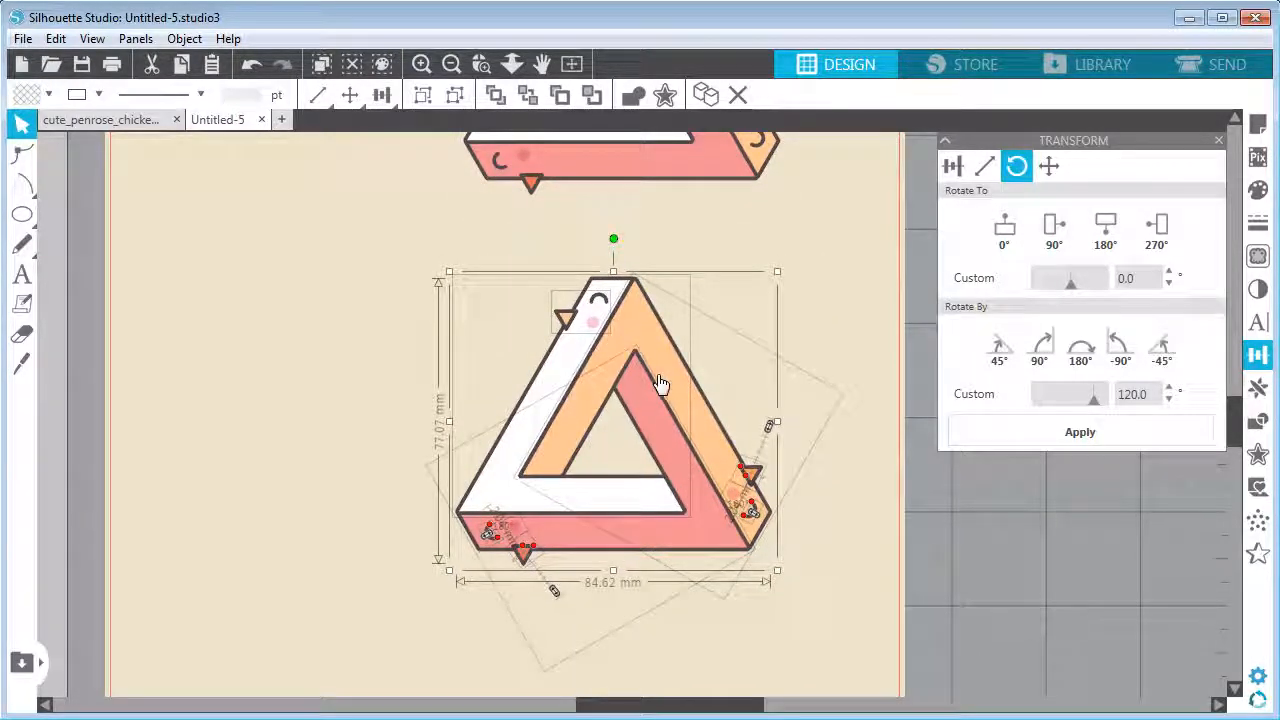
# - Detach the lines of the duplicated design and weld all its parts into a single silhouette
pyautogui.click(1261, 425)
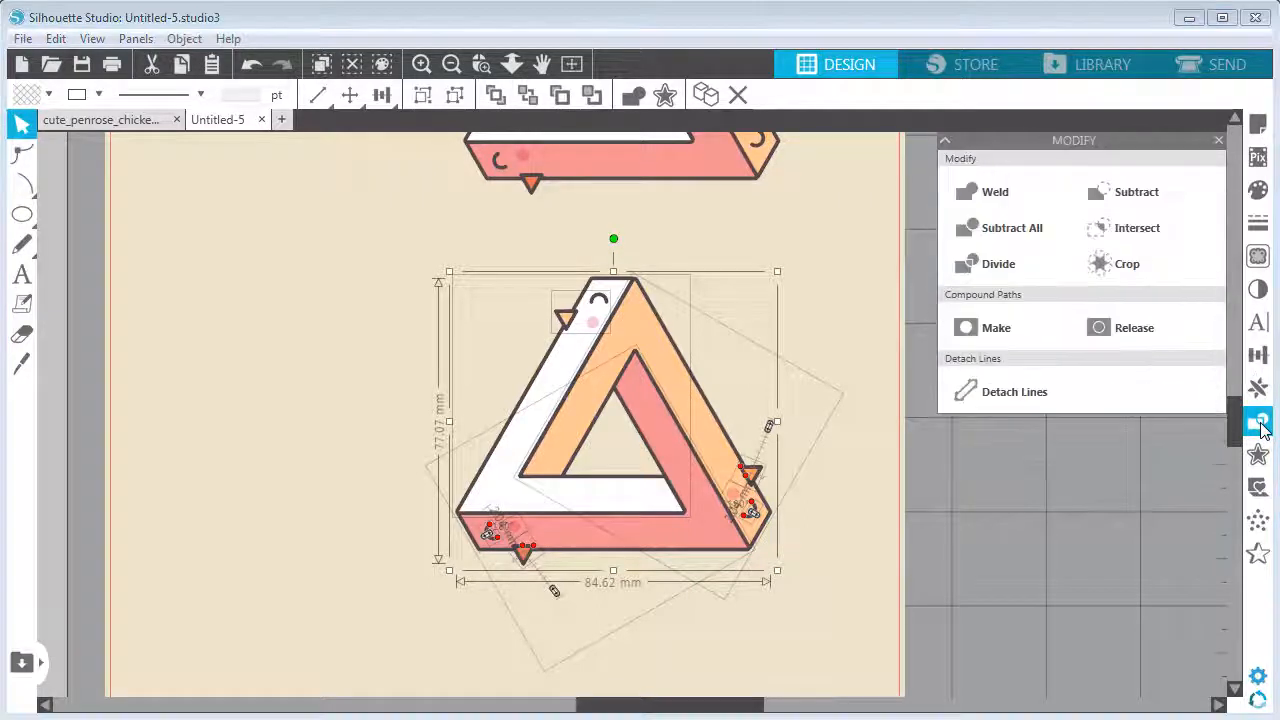
pyautogui.click(1050, 399)
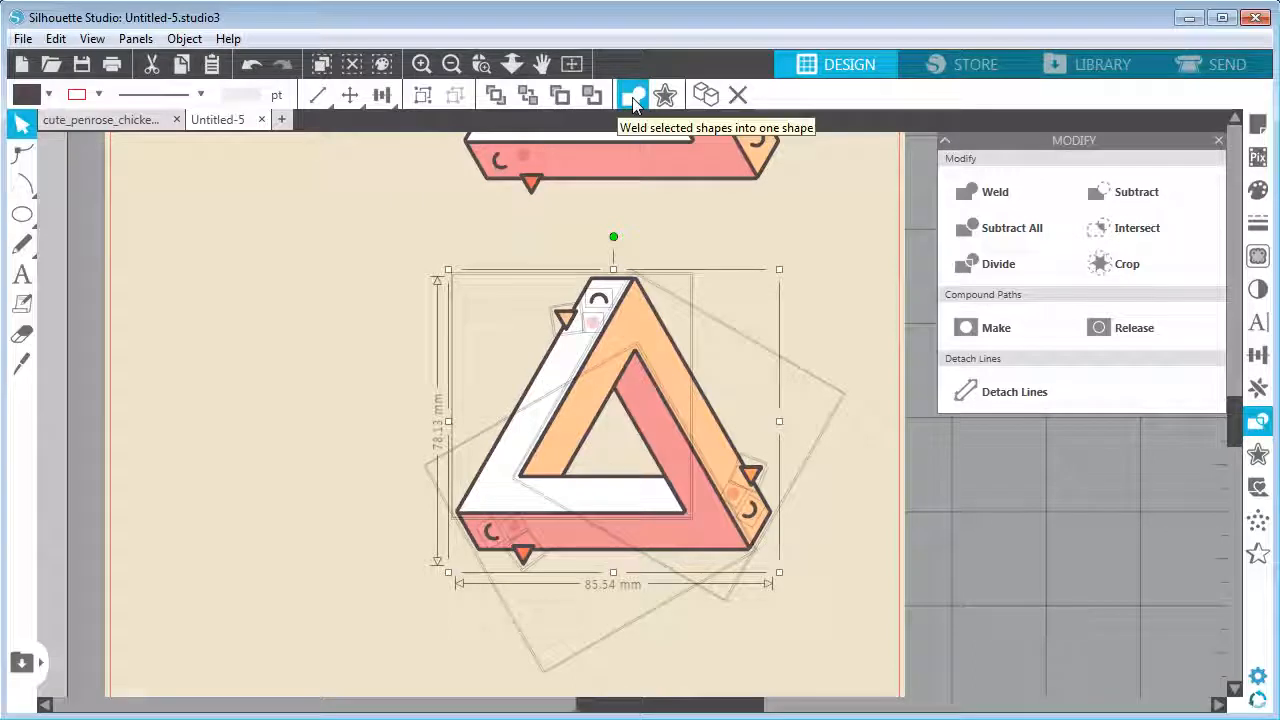
pyautogui.click(633, 96)
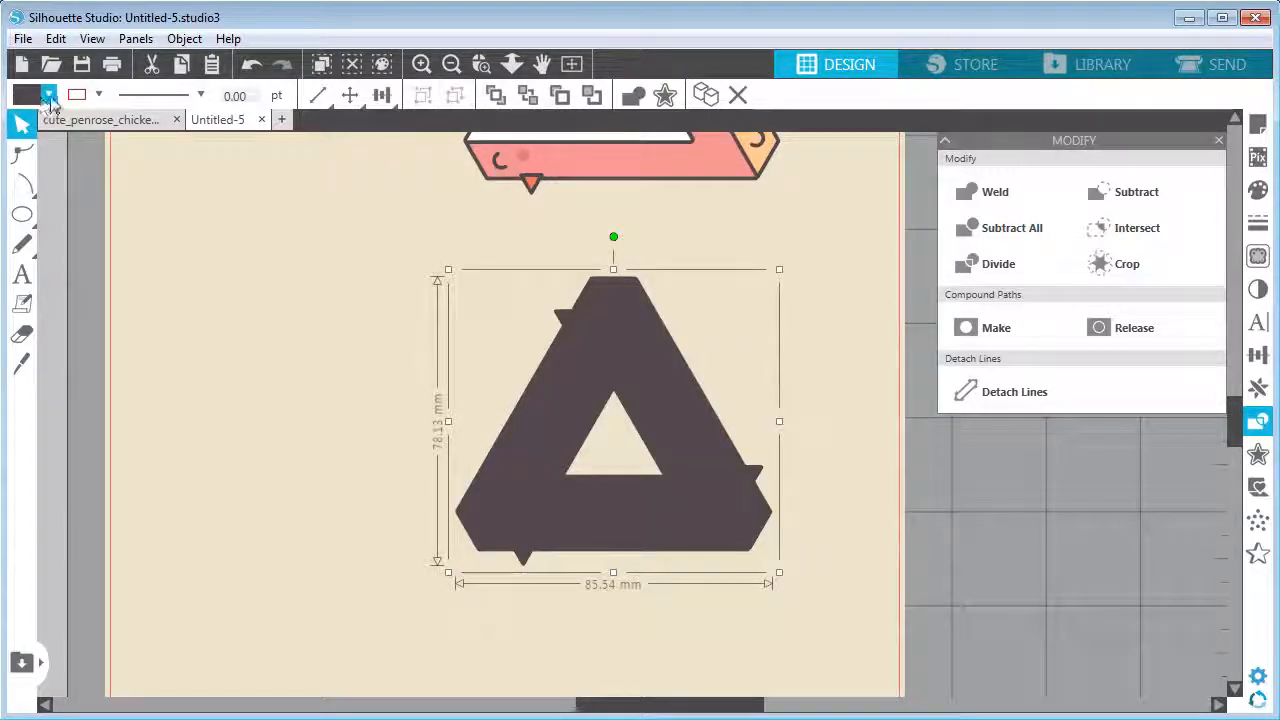
# - Fill the welded silhouette with white and position it over the original chicken triangle
pyautogui.click(48, 96)
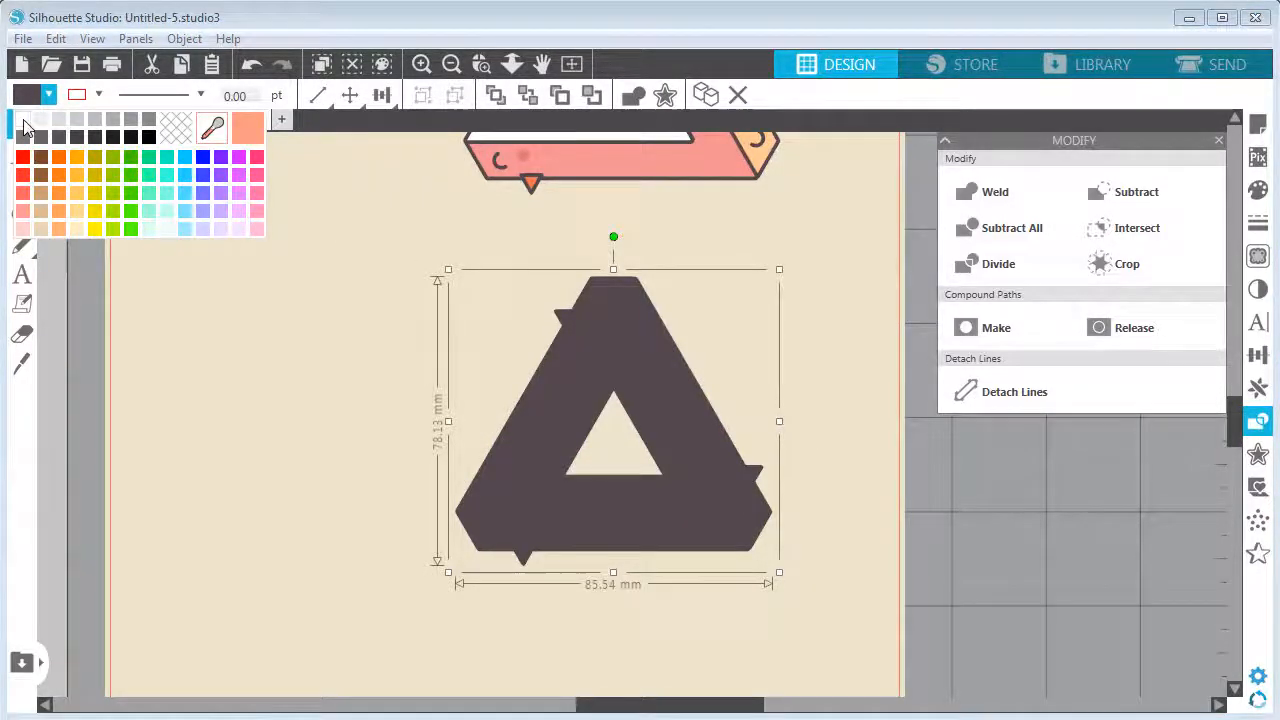
pyautogui.click(23, 120)
pyautogui.click(811, 314)
pyautogui.moveTo(762, 301); pyautogui.dragTo(762, 524)
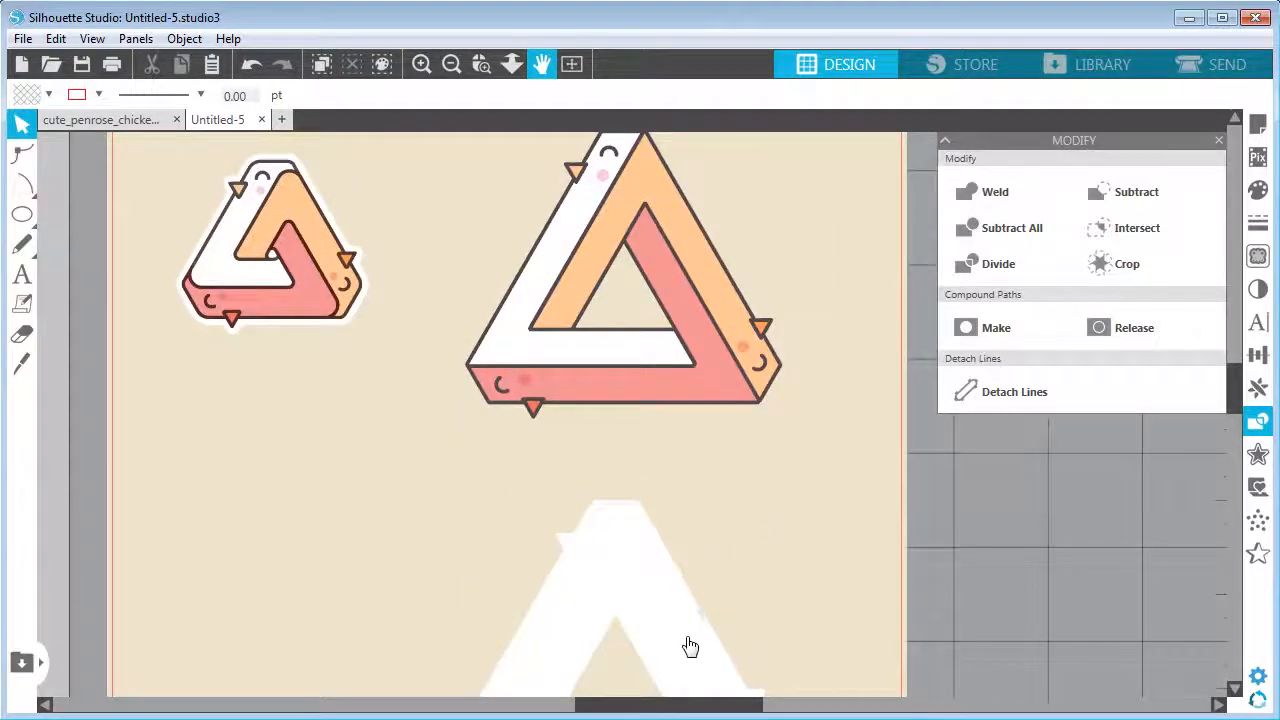
pyautogui.moveTo(690, 646); pyautogui.dragTo(694, 291)
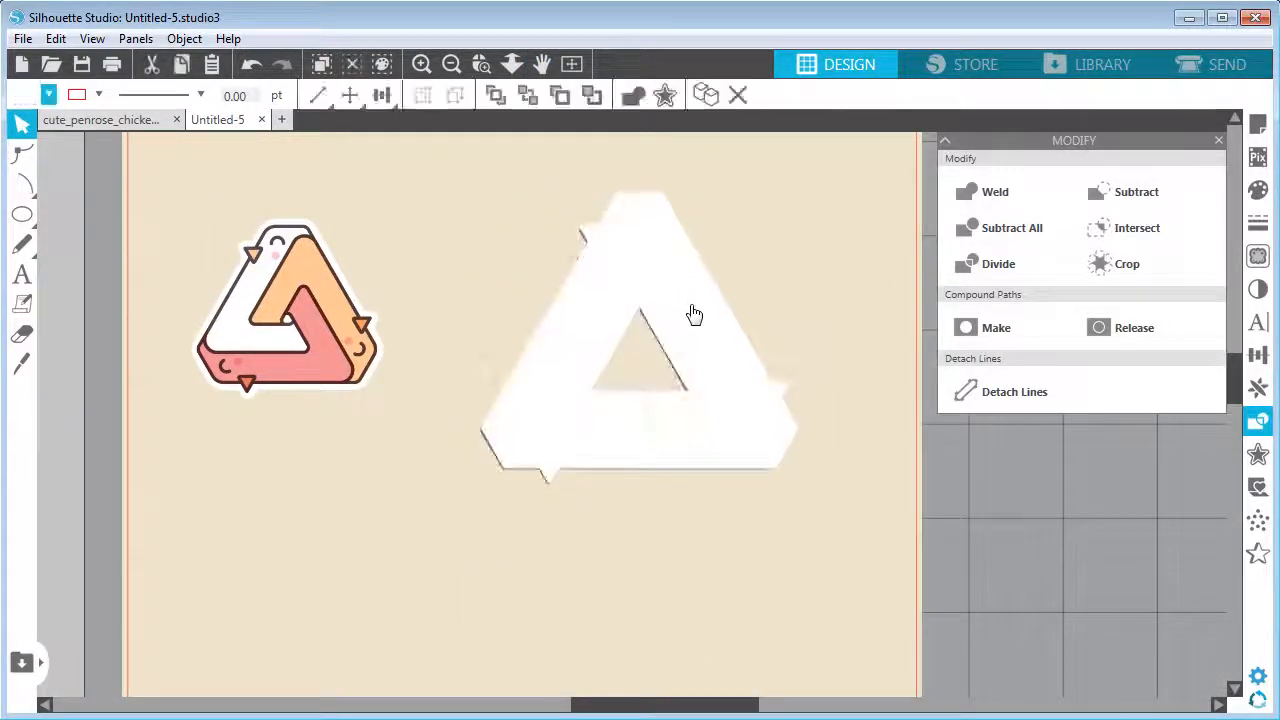
pyautogui.press('Escape')
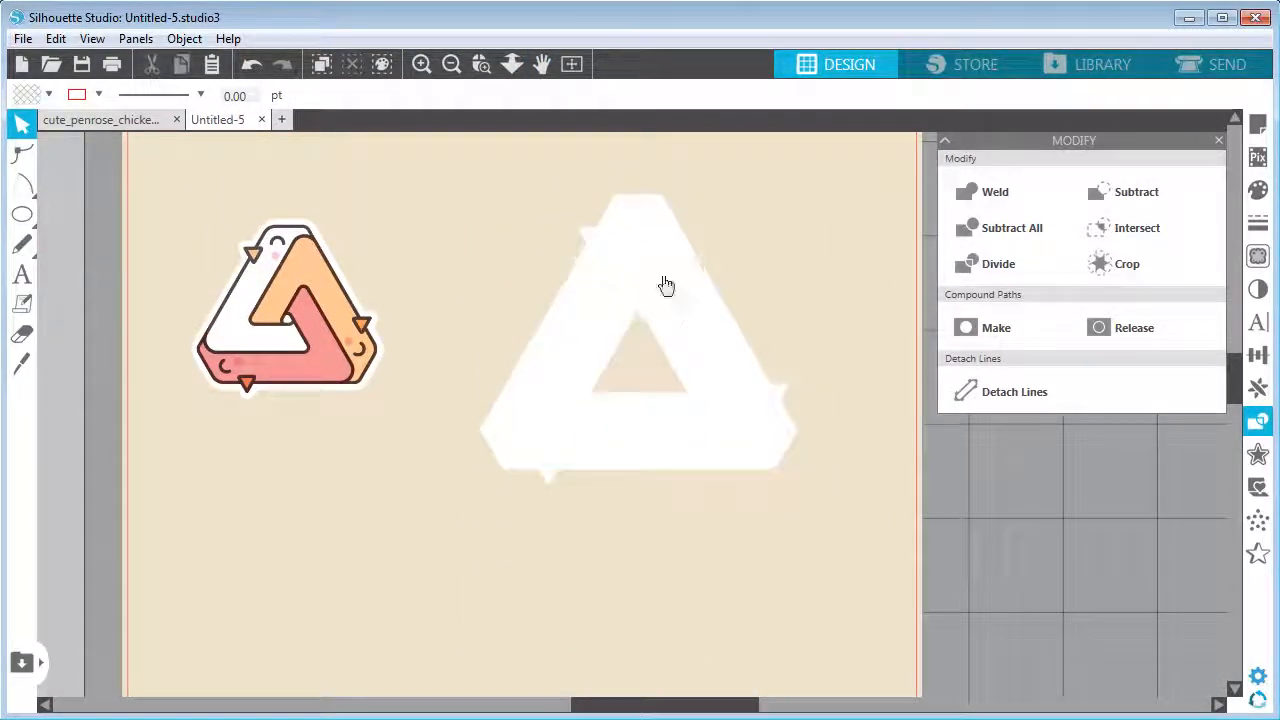
# - Give the white silhouette a white outline with a thickness of 5 pt
pyautogui.click(679, 273)
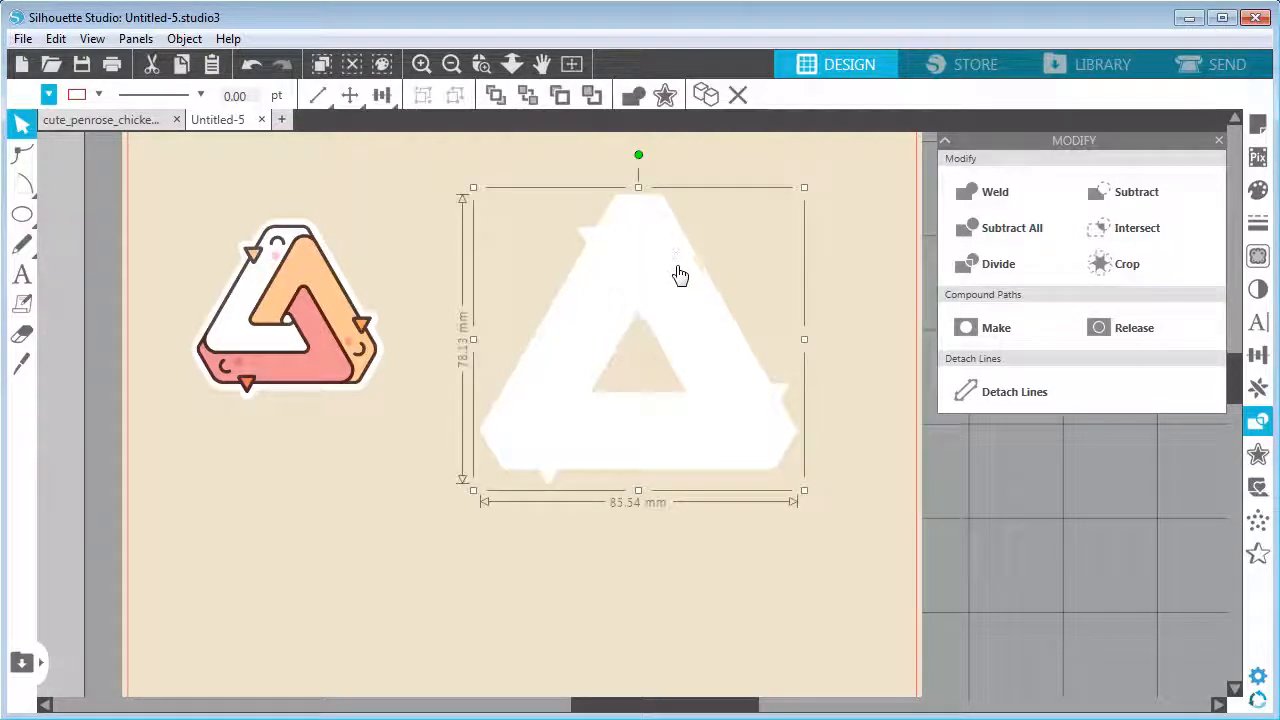
pyautogui.click(99, 95)
pyautogui.click(78, 122)
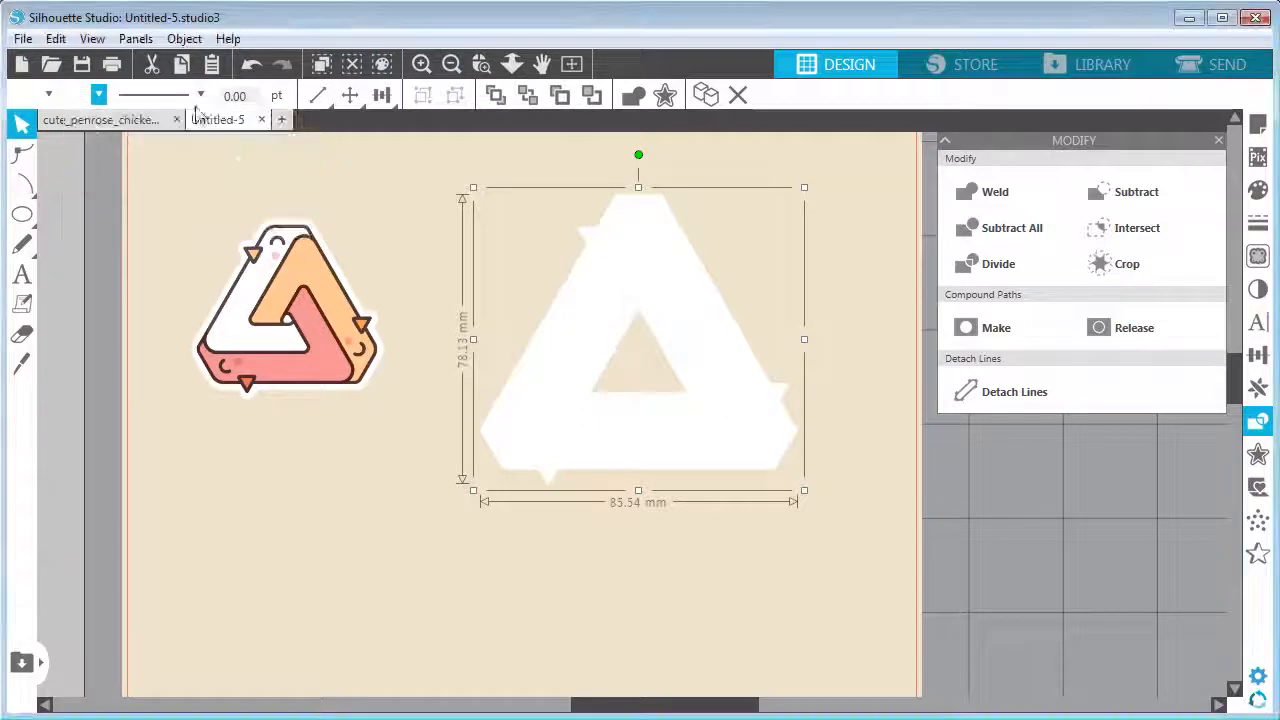
pyautogui.write('5')
pyautogui.press('Return')
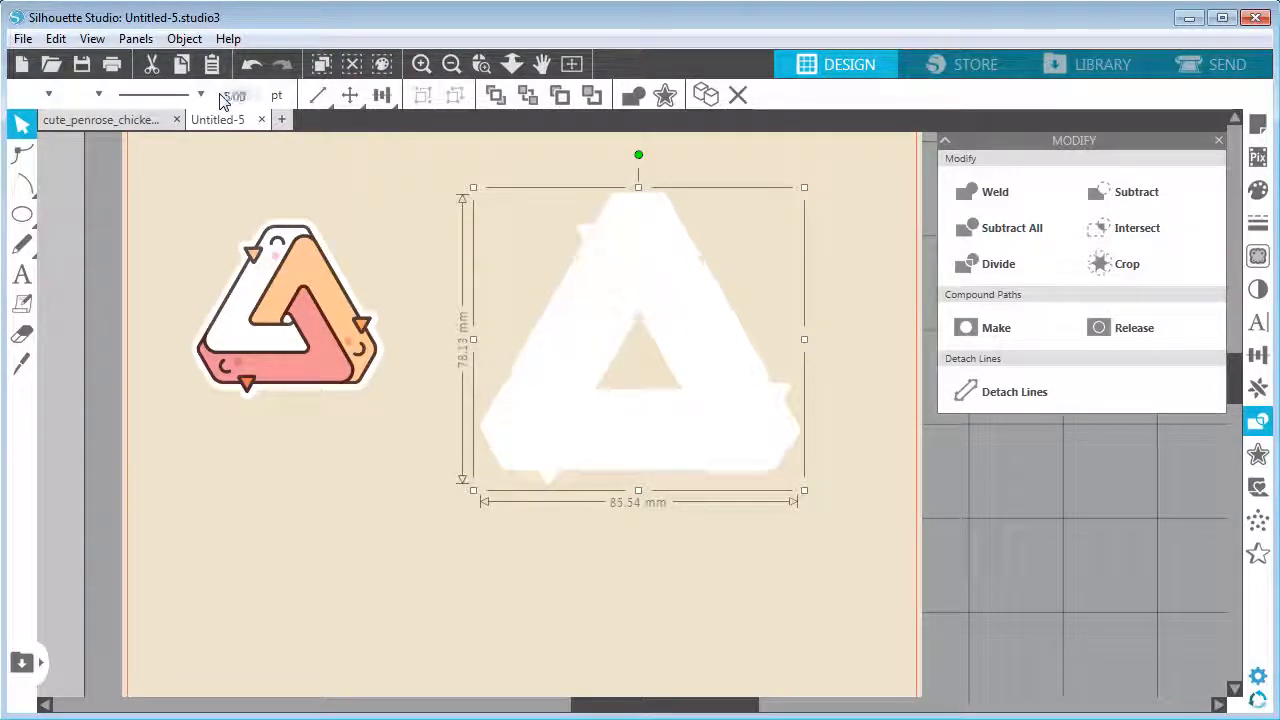
# - Increase the white silhouette's outline thickness to 10 pt and send the silhouette behind the coloured chicken triangle
pyautogui.write('10')
pyautogui.press('Return')
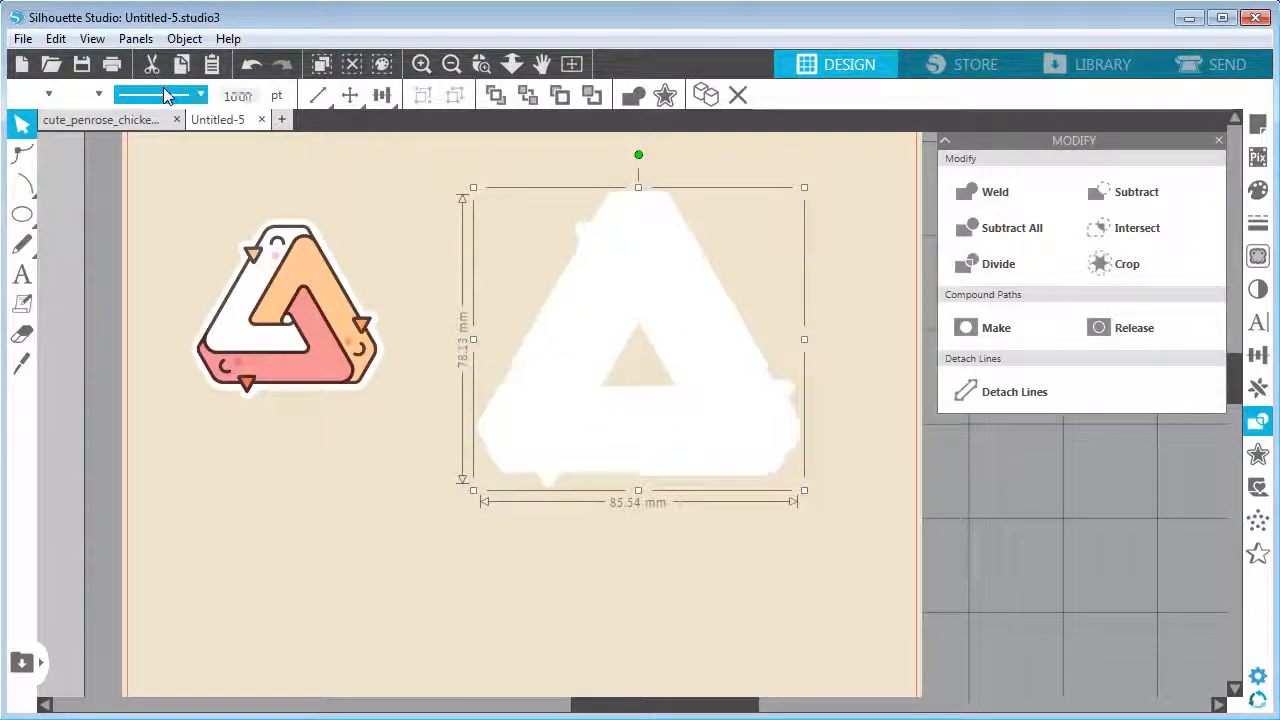
pyautogui.click(1257, 463)
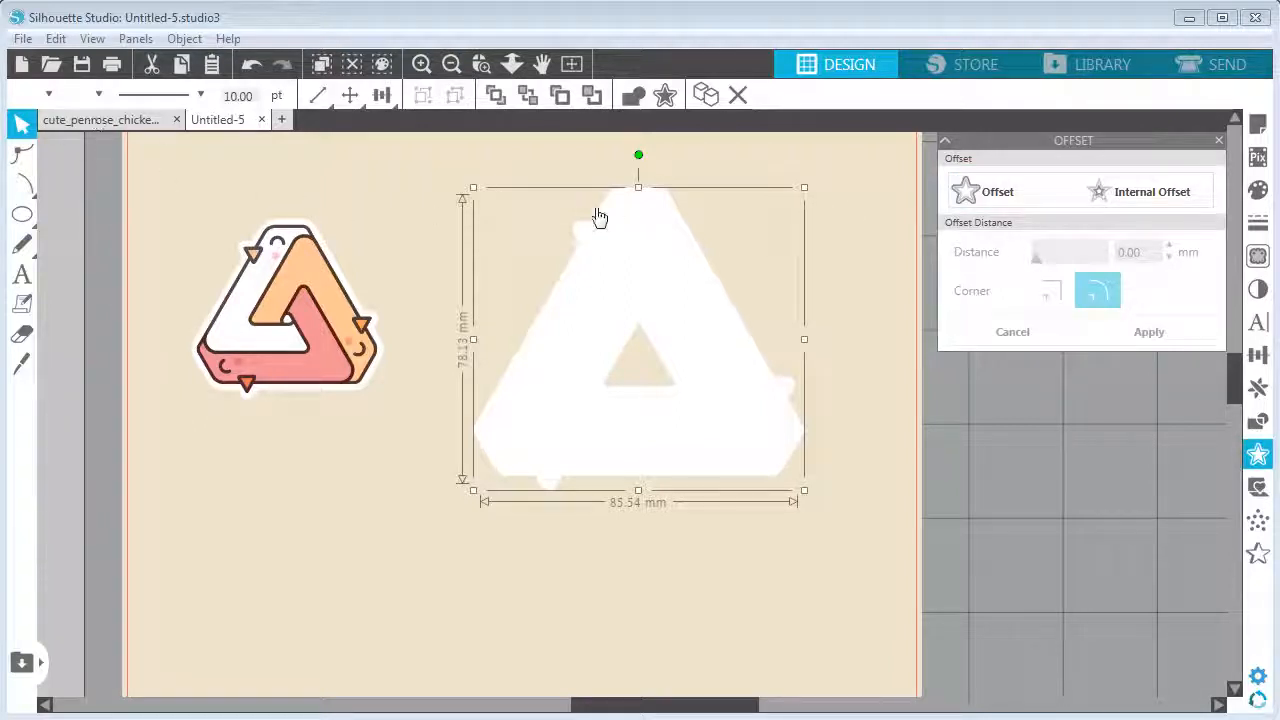
pyautogui.rightClick(656, 232)
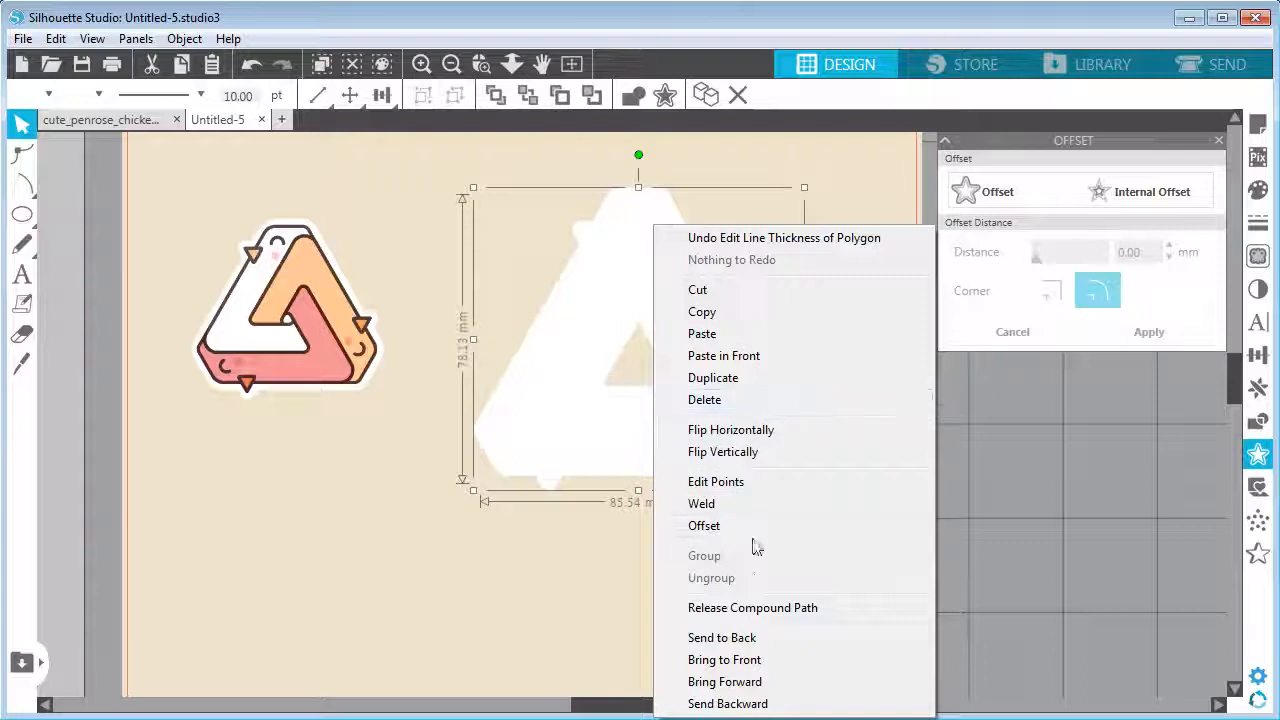
pyautogui.click(740, 638)
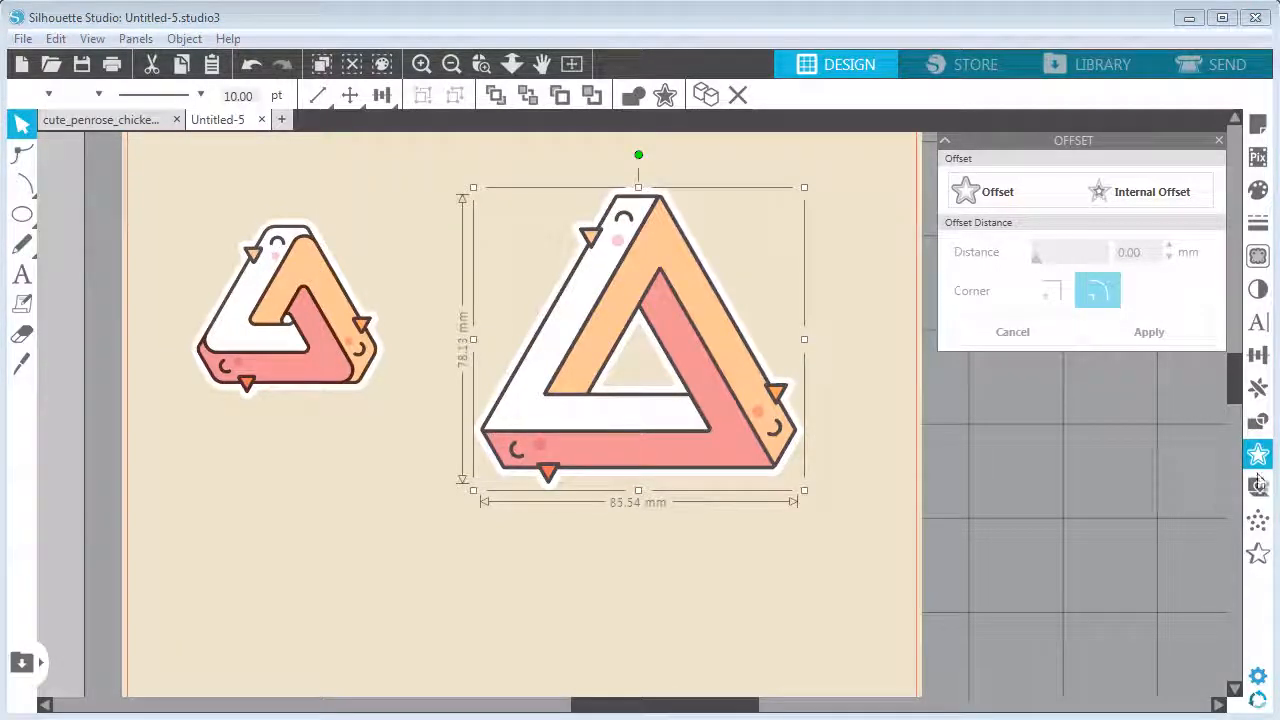
# - Detach the outline of the white silhouette and weld it with its fill into one backing shape
pyautogui.click(1258, 420)
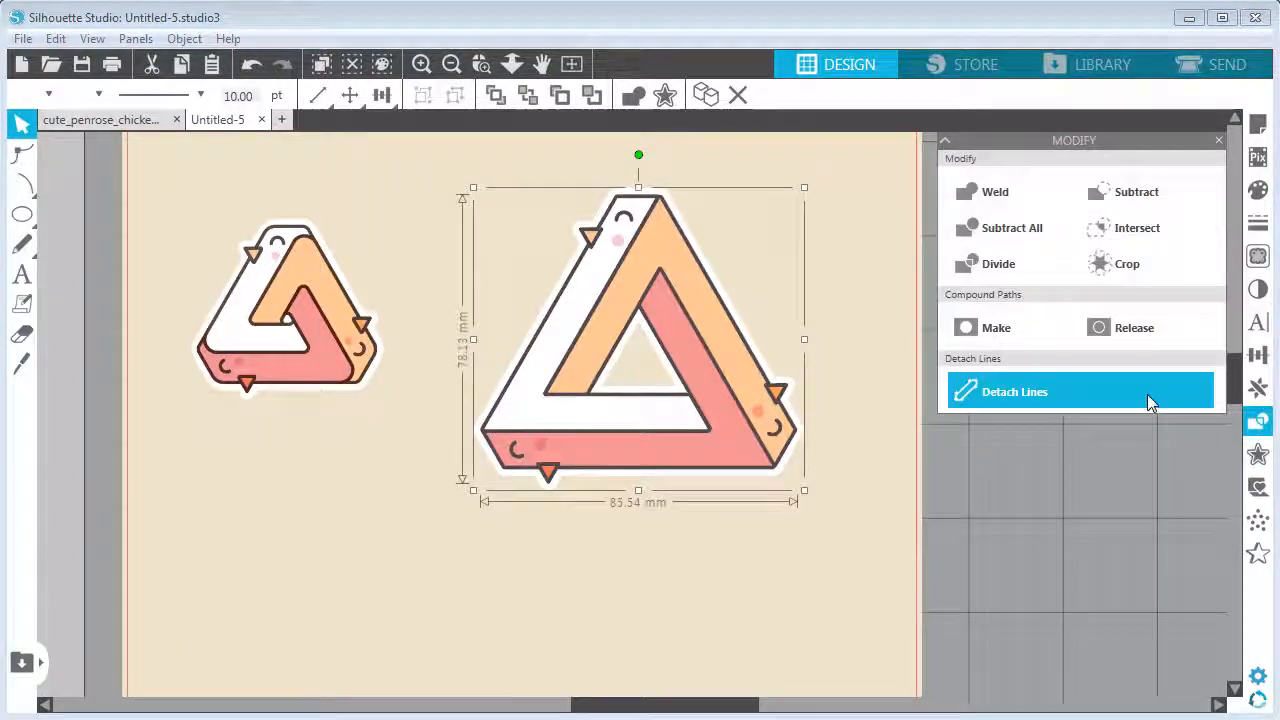
pyautogui.click(1035, 393)
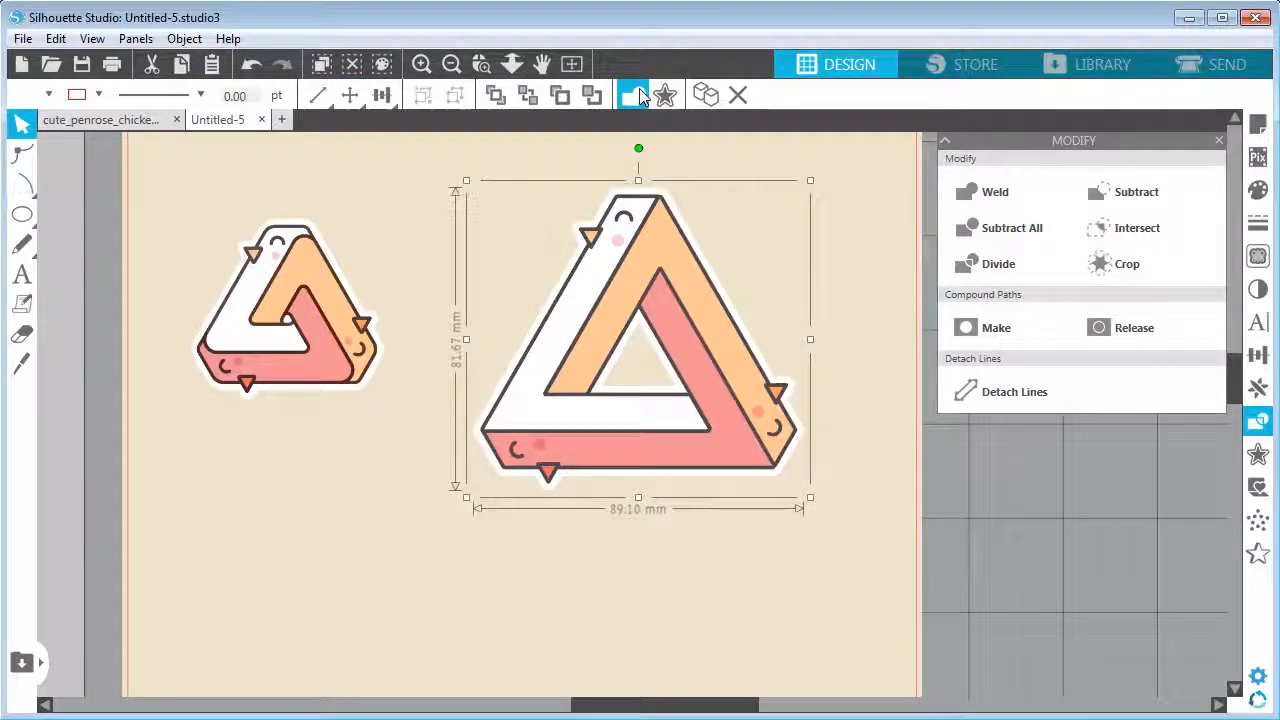
# - In the cut settings, set all parts of the large triangle to No Cut and only its white backing to Cut
pyautogui.click(1190, 66)
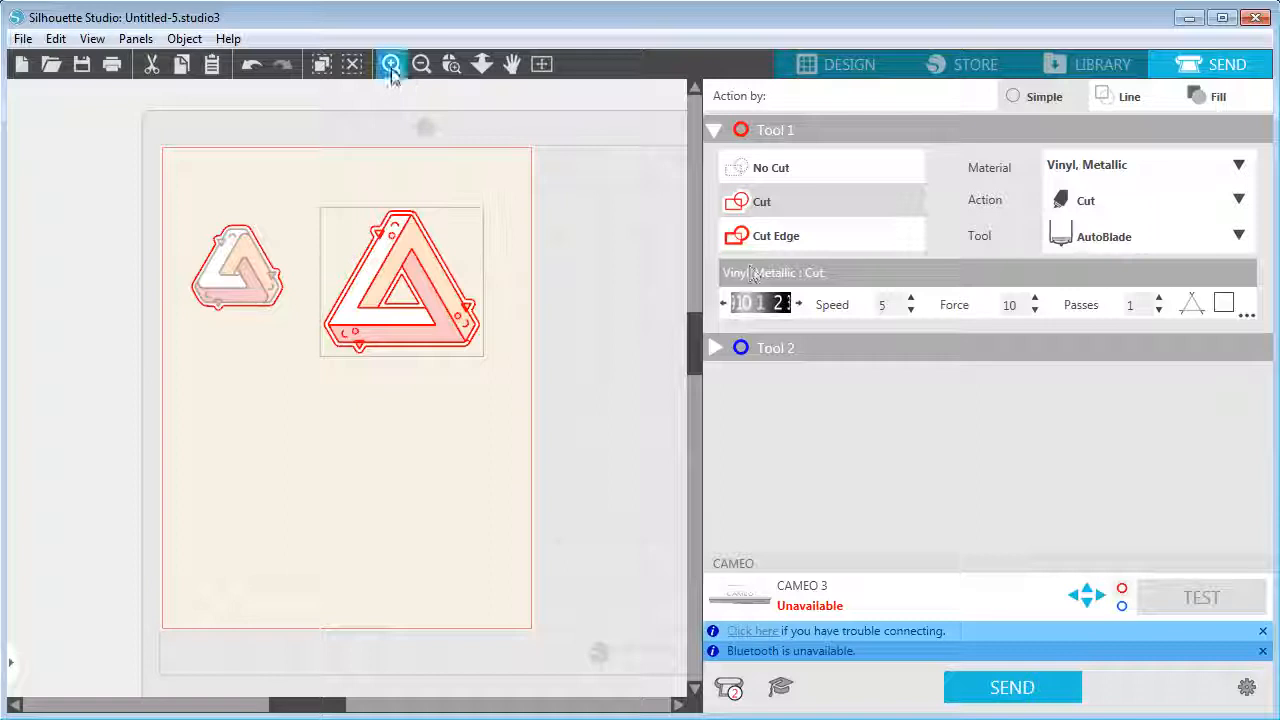
pyautogui.click(391, 65)
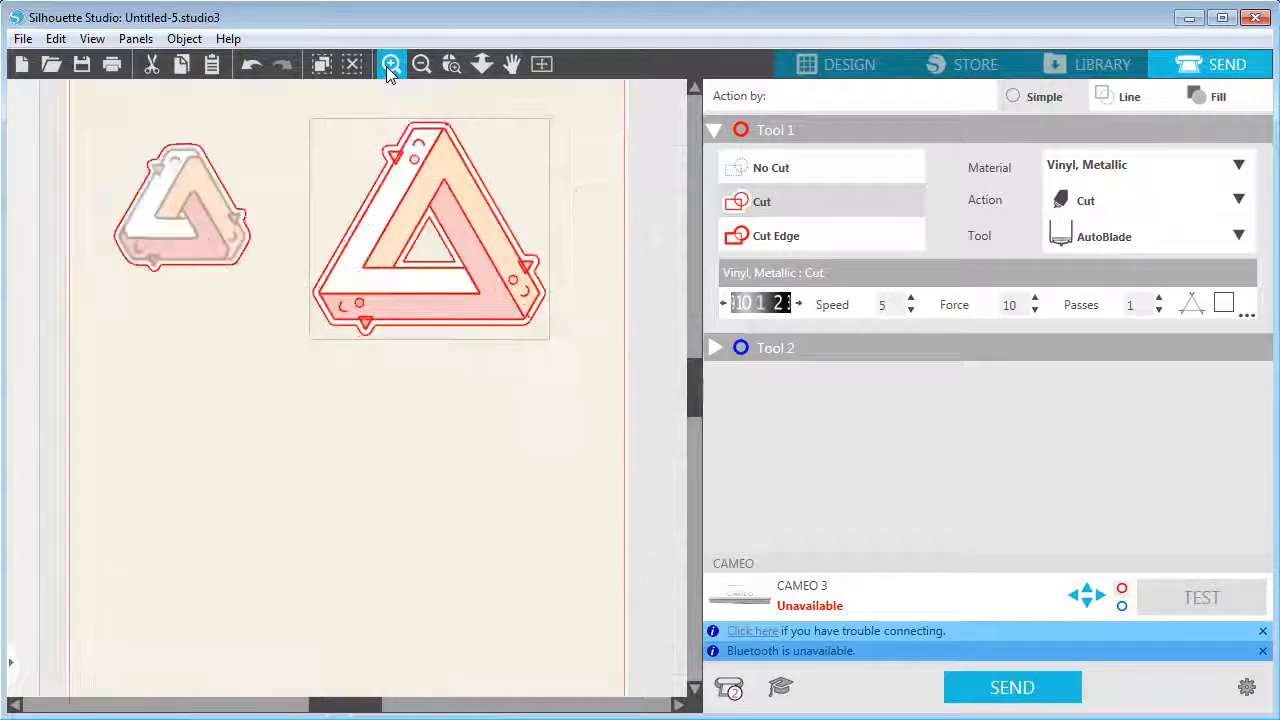
pyautogui.moveTo(608, 305); pyautogui.dragTo(601, 490)
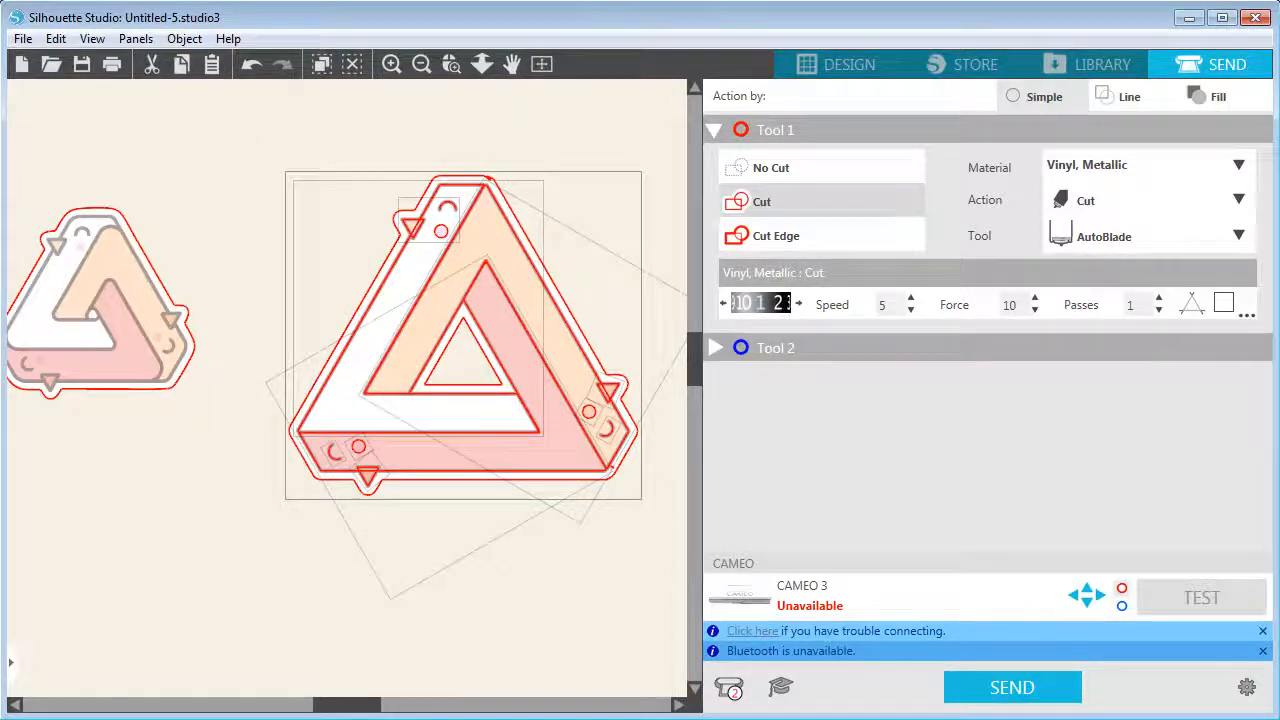
pyautogui.click(768, 167)
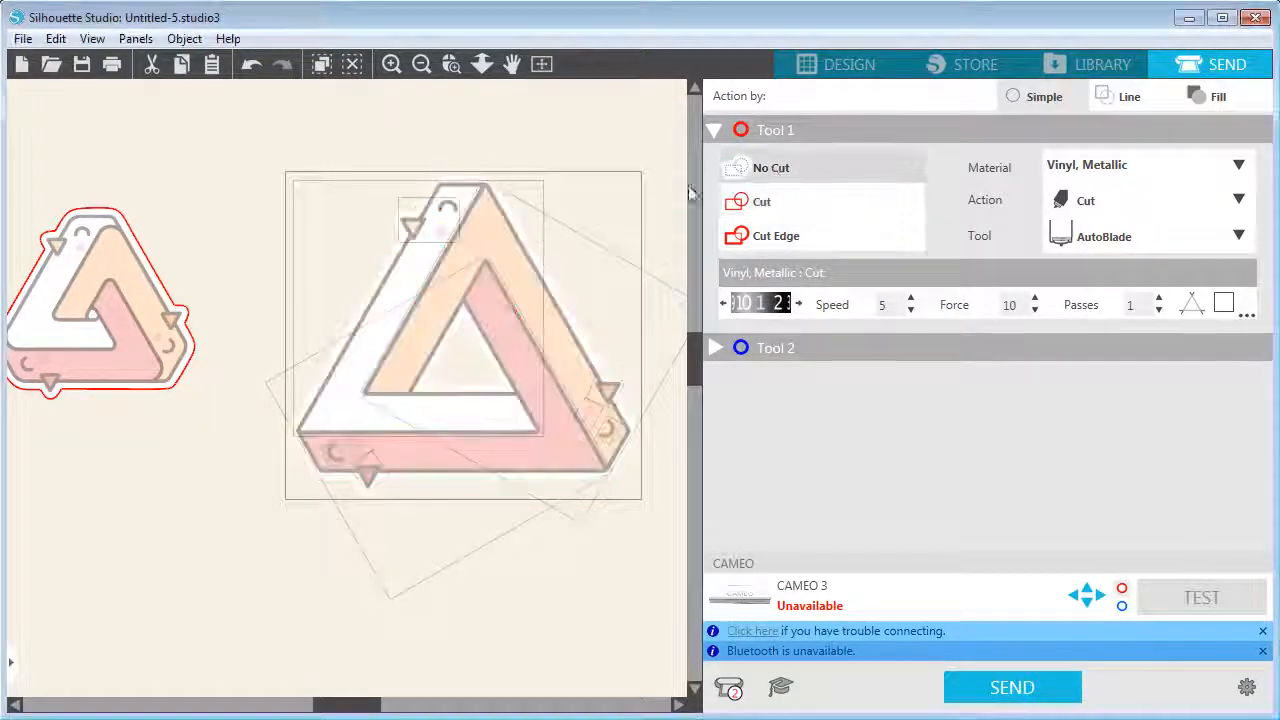
pyautogui.click(586, 149)
pyautogui.click(500, 189)
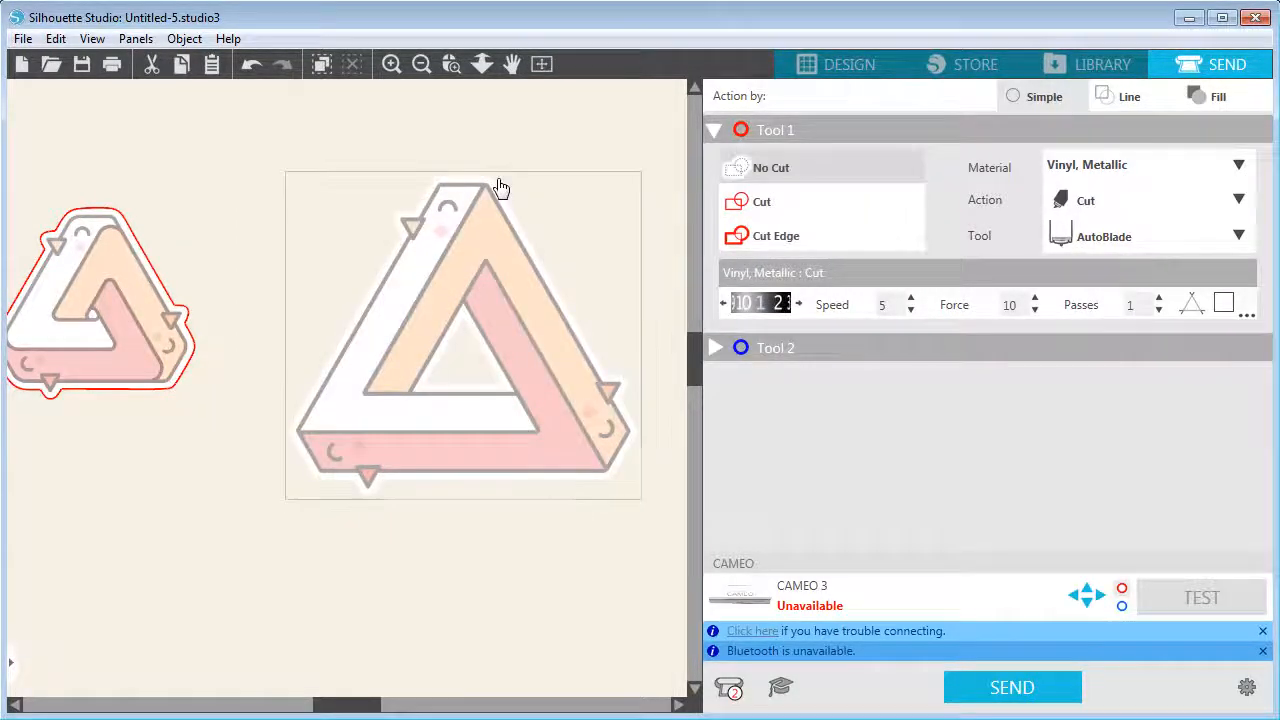
pyautogui.click(770, 205)
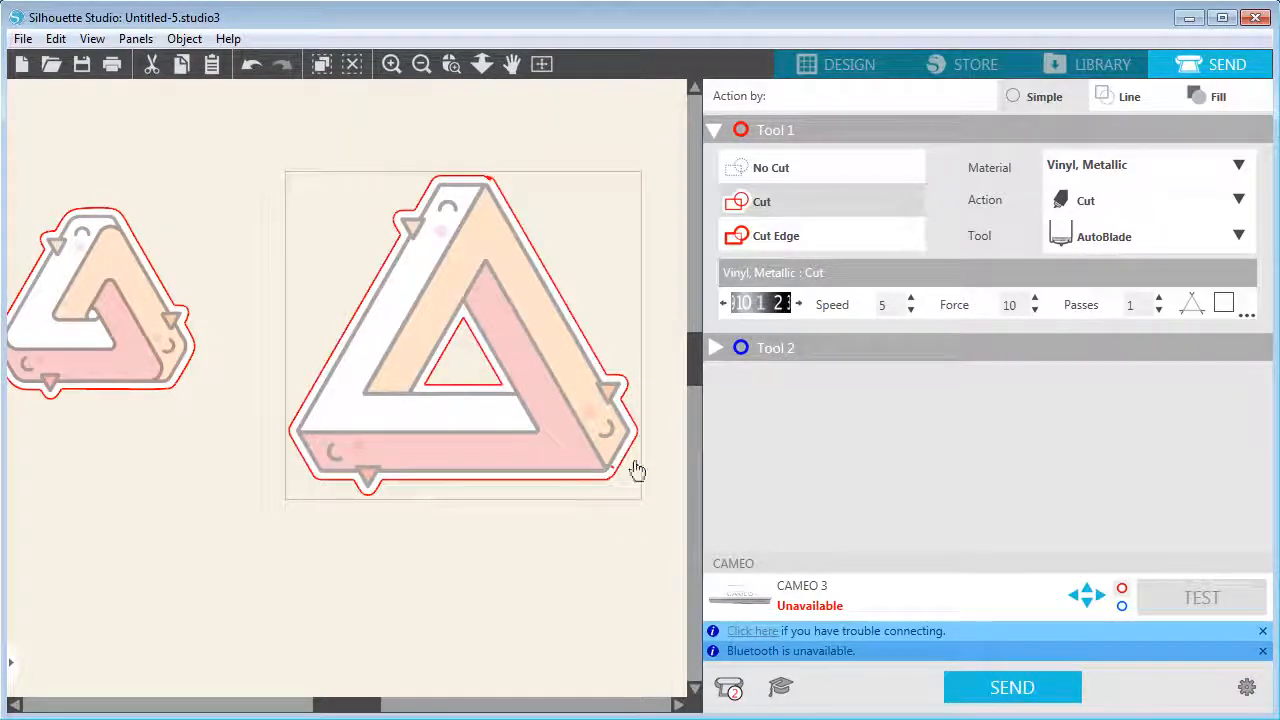
pyautogui.click(622, 546)
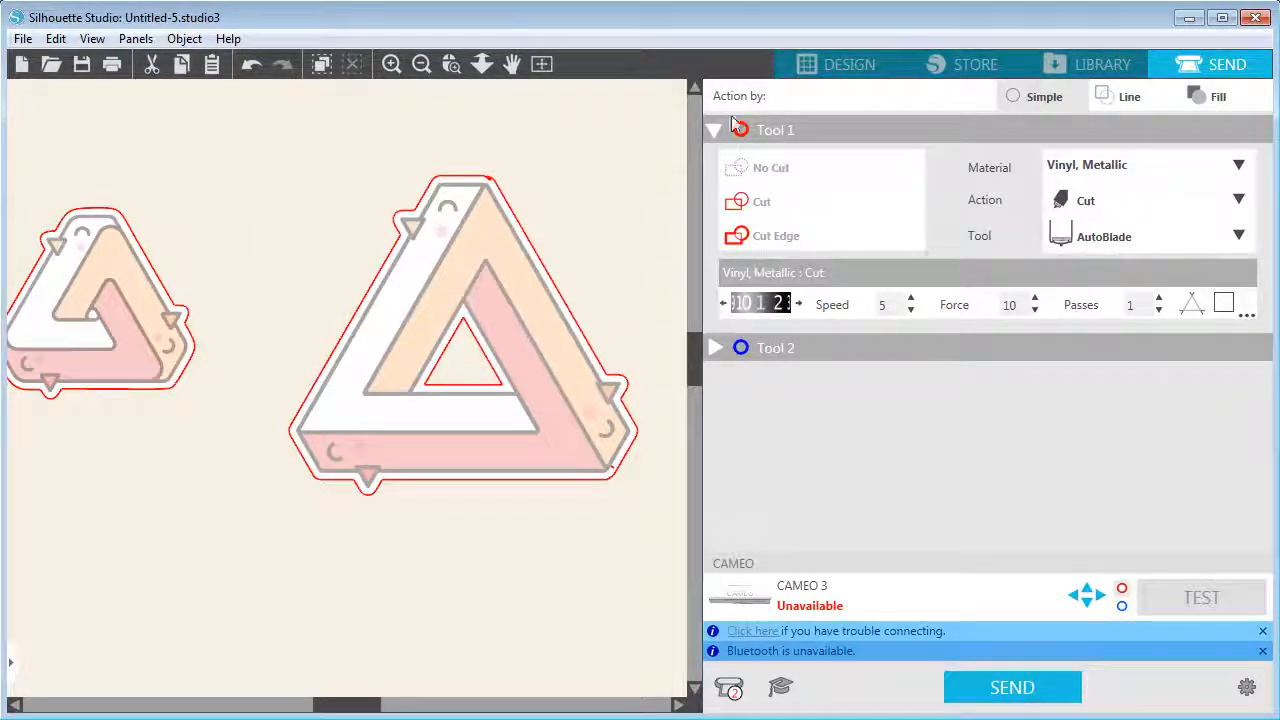
# - Inspect the stray cut lines at the backing's lower-right corner and give the backing a black outline in the design view
pyautogui.click(391, 63)
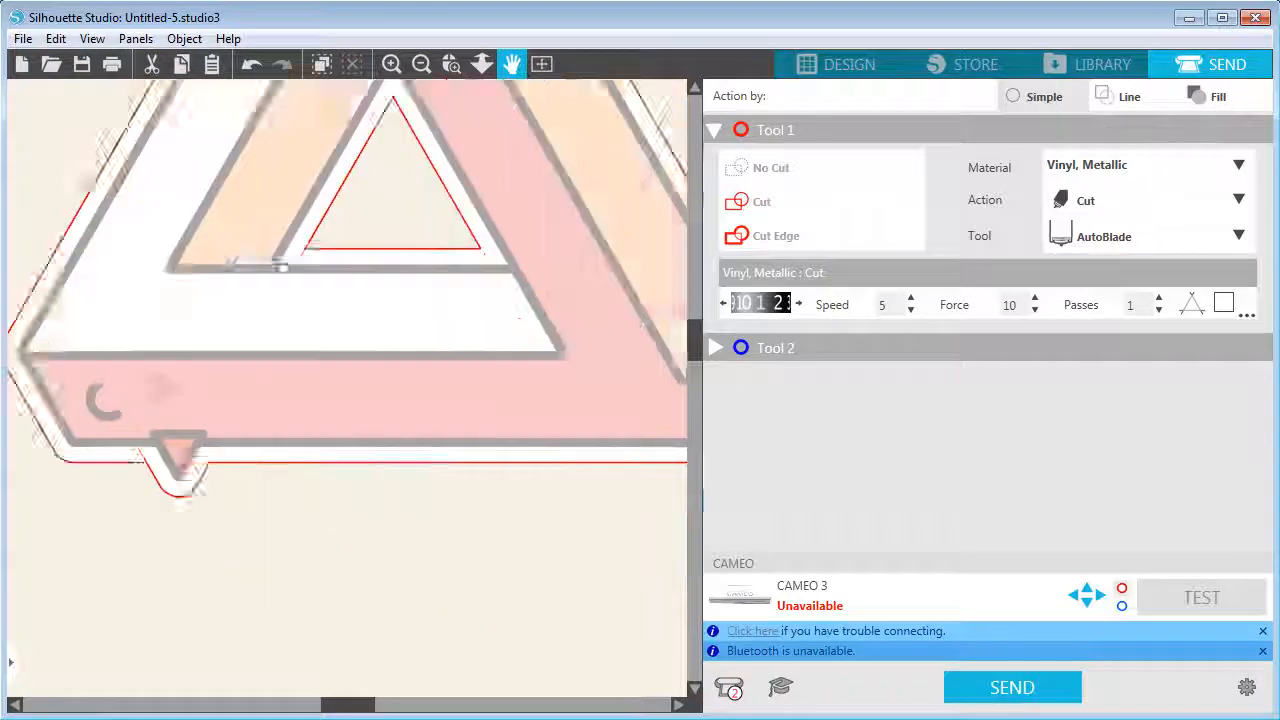
pyautogui.click(391, 63)
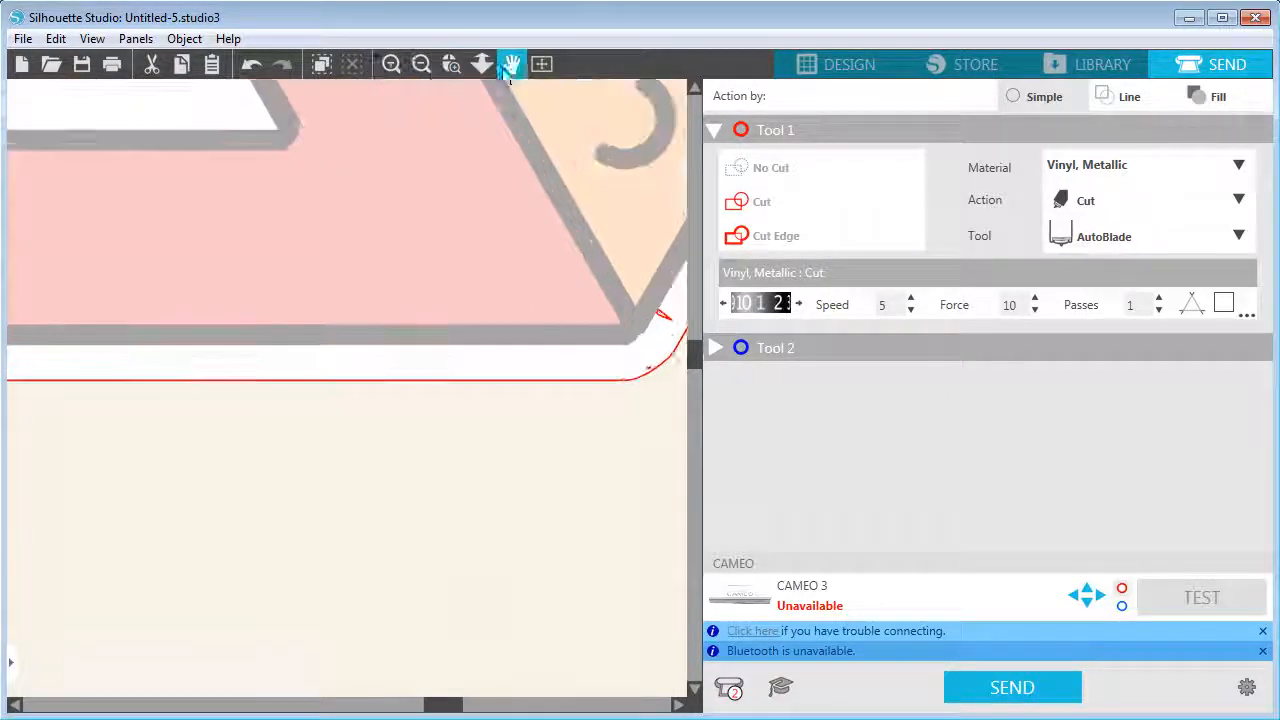
pyautogui.click(509, 69)
pyautogui.moveTo(537, 241); pyautogui.dragTo(424, 272)
pyautogui.press('Escape')
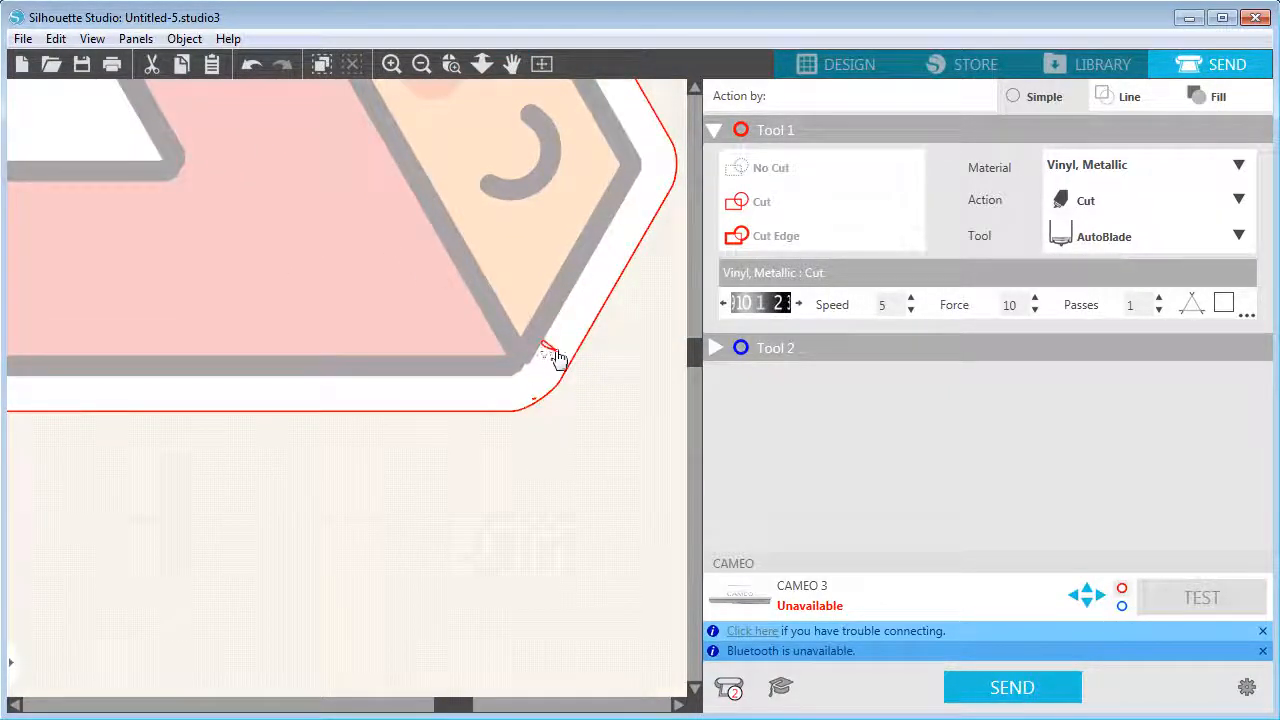
pyautogui.click(833, 65)
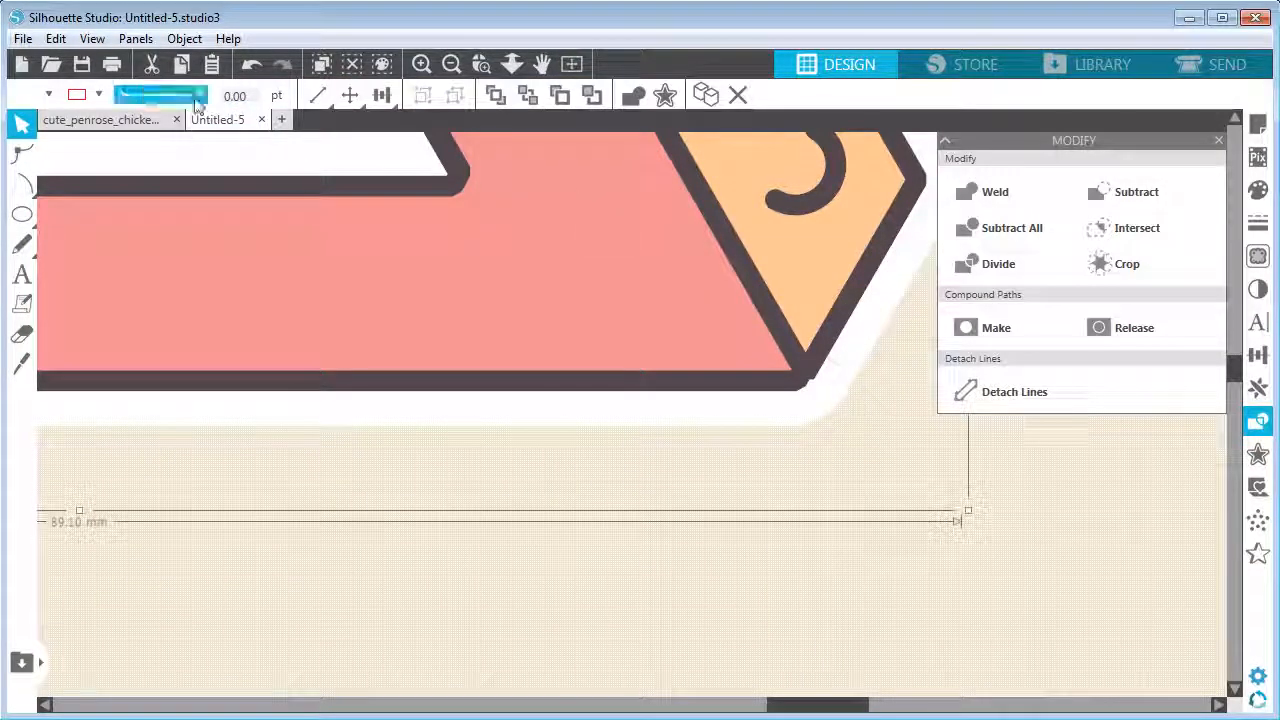
pyautogui.click(98, 94)
pyautogui.click(197, 138)
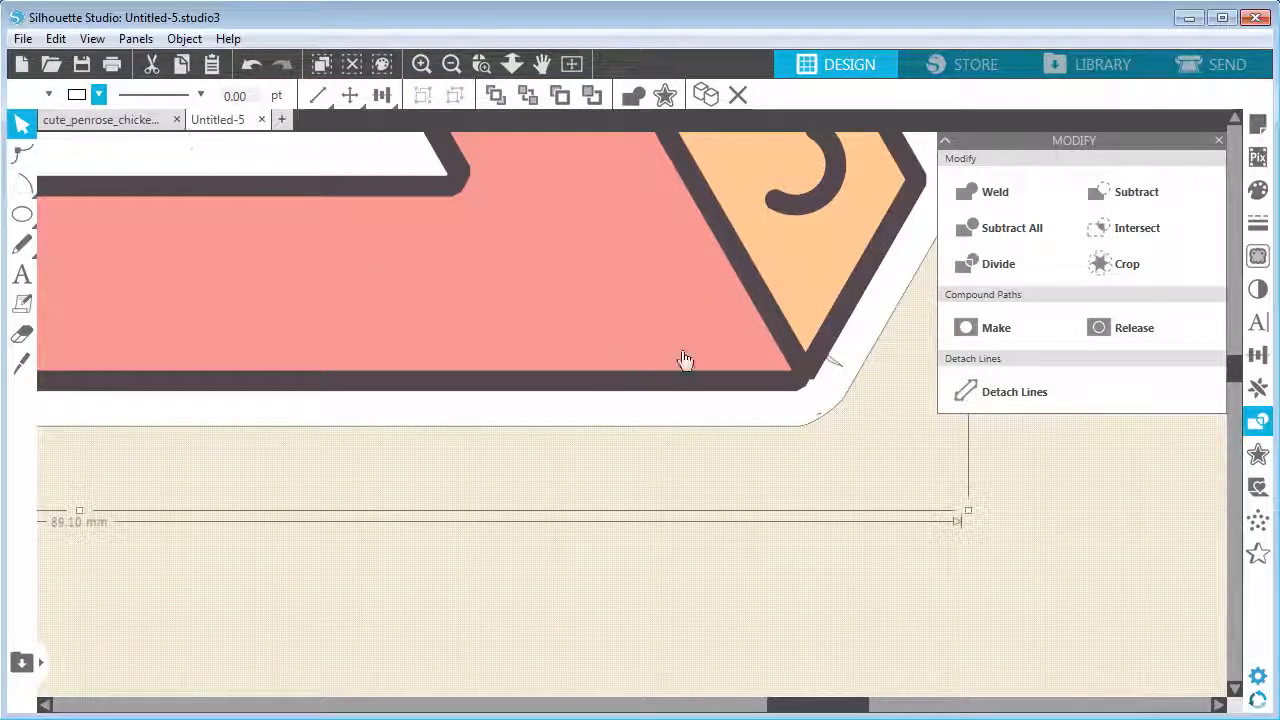
# - Edit the backing's points and delete the two stray path fragments near the triangle's lower-right corner
pyautogui.click(421, 63)
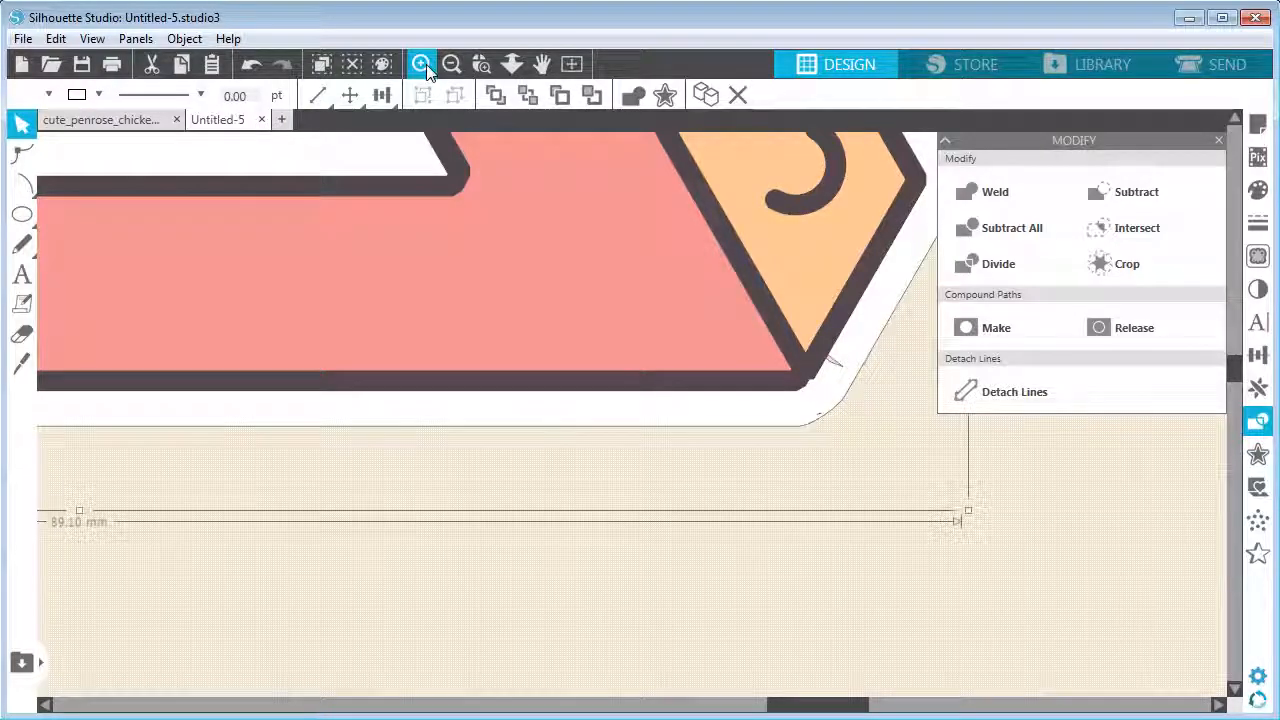
pyautogui.click(541, 63)
pyautogui.moveTo(886, 457); pyautogui.dragTo(472, 543)
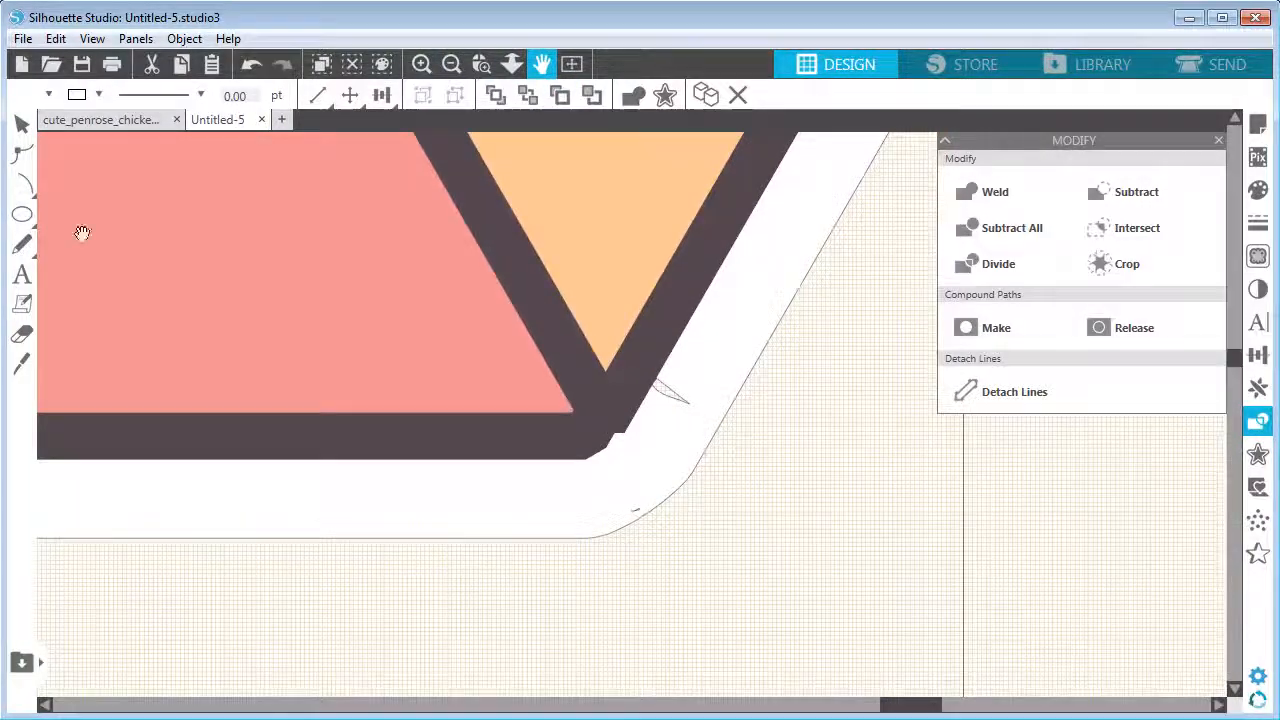
pyautogui.click(20, 155)
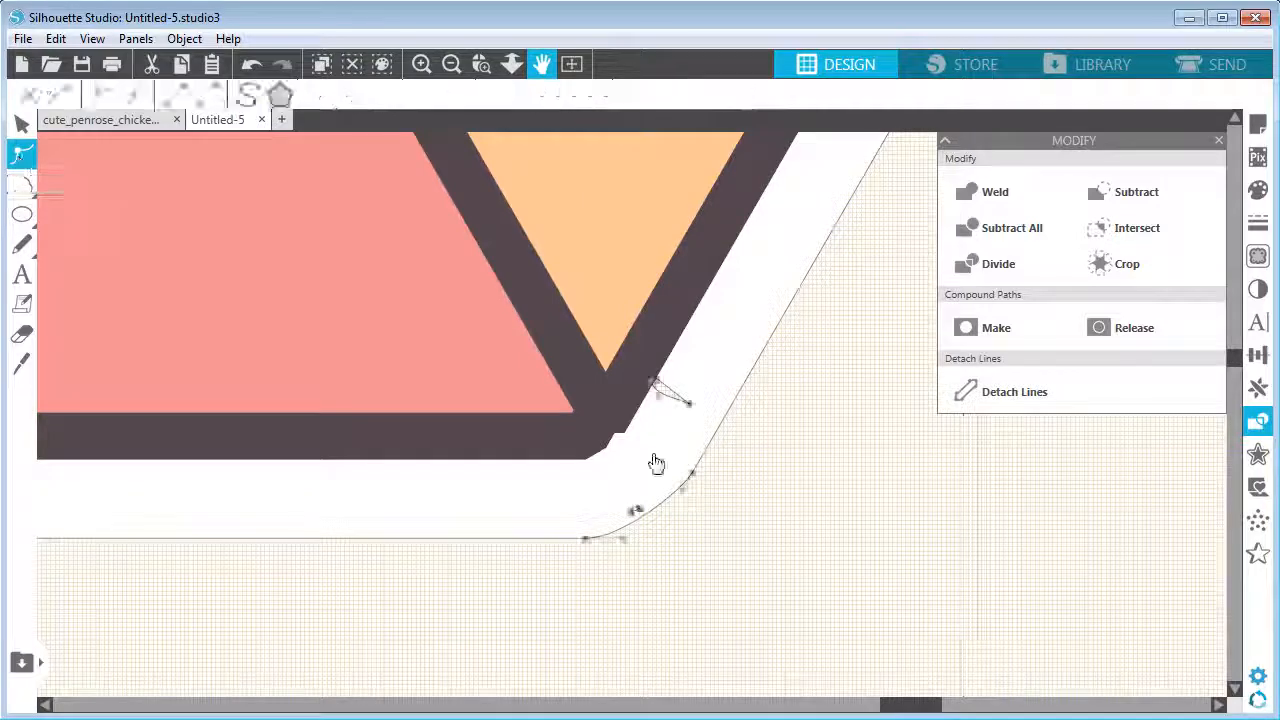
pyautogui.click(694, 408)
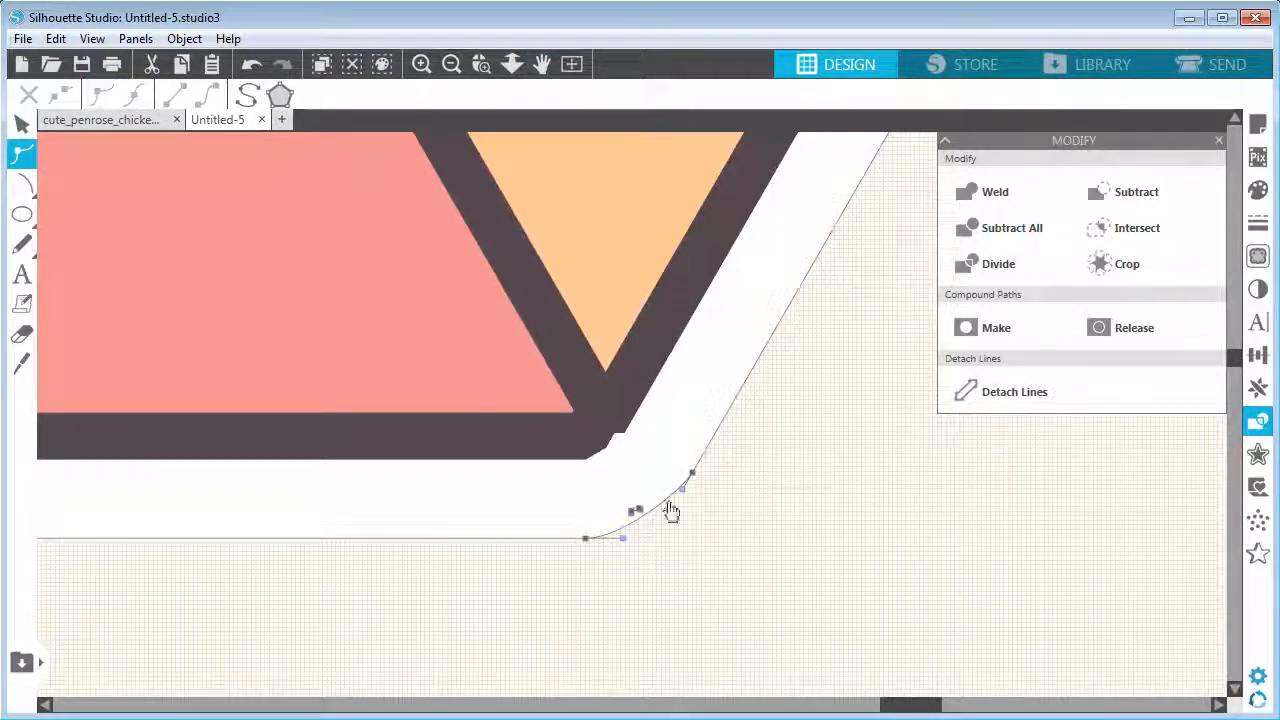
pyautogui.click(638, 510)
# - Remove the visible black outline colour from the large triangle's white backing and deselect the design
pyautogui.click(449, 64)
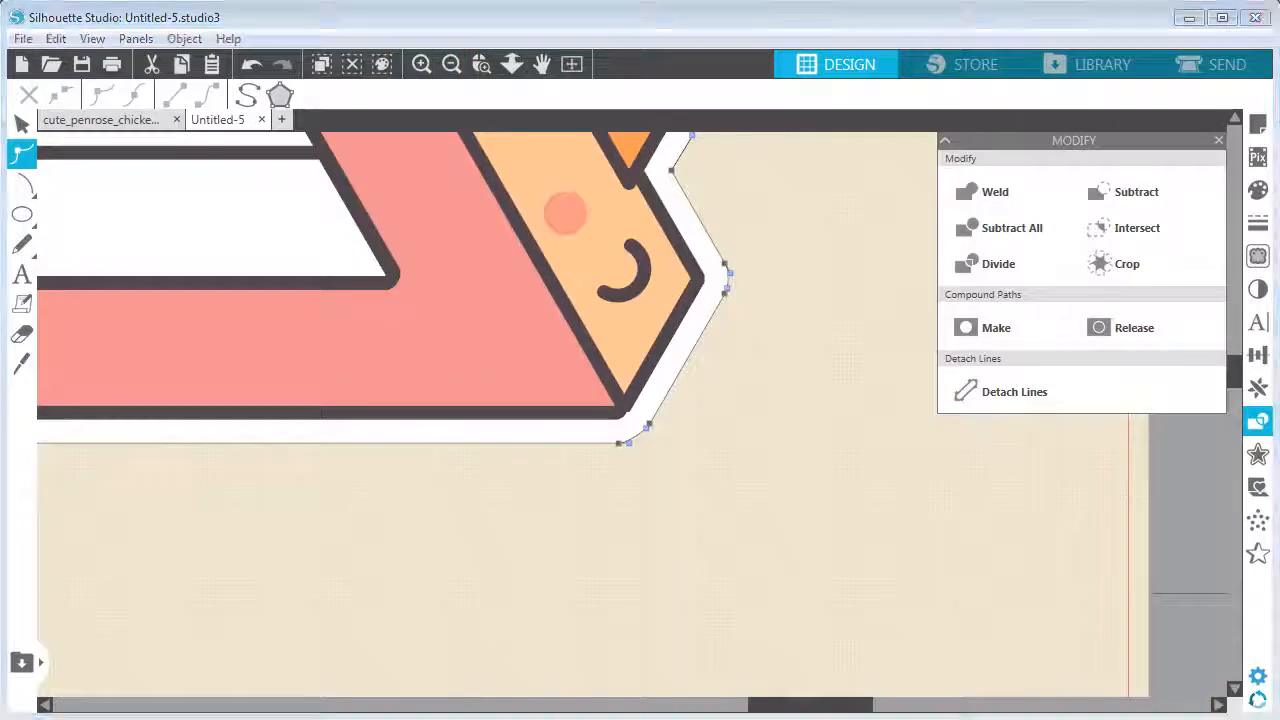
pyautogui.click(451, 64)
pyautogui.click(552, 68)
pyautogui.moveTo(666, 240); pyautogui.dragTo(843, 395)
pyautogui.click(489, 268)
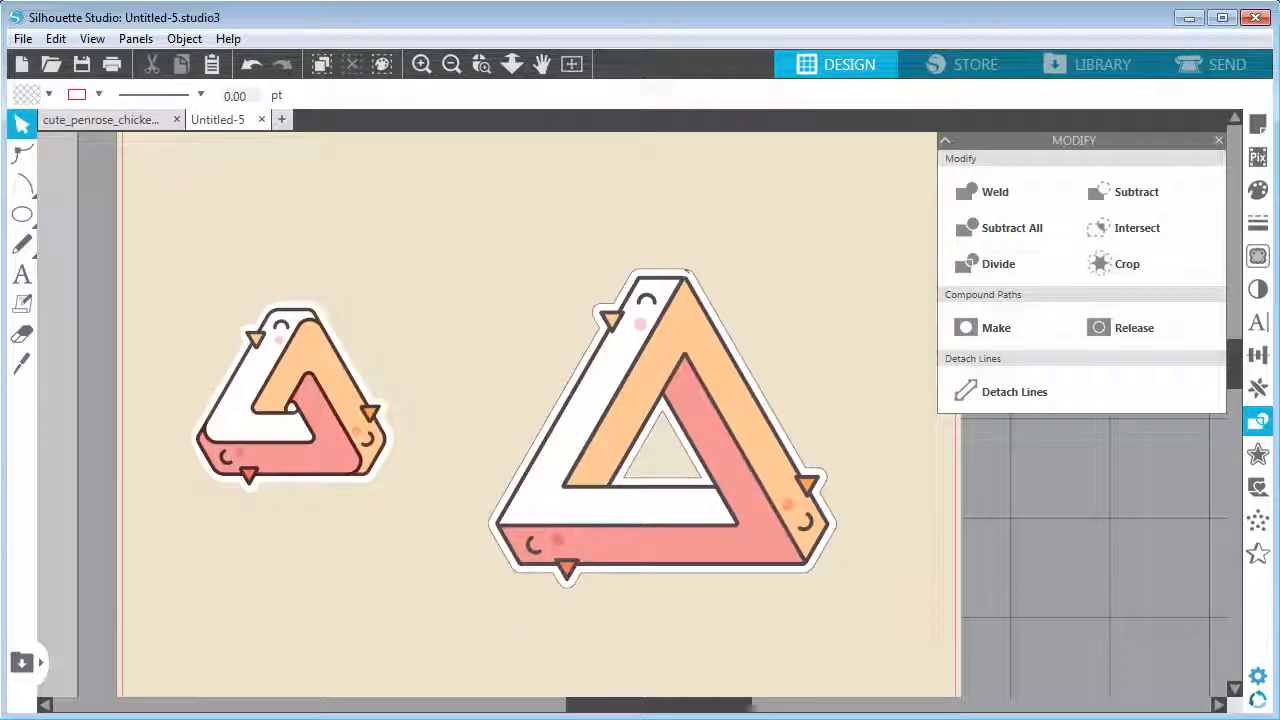
pyautogui.click(651, 277)
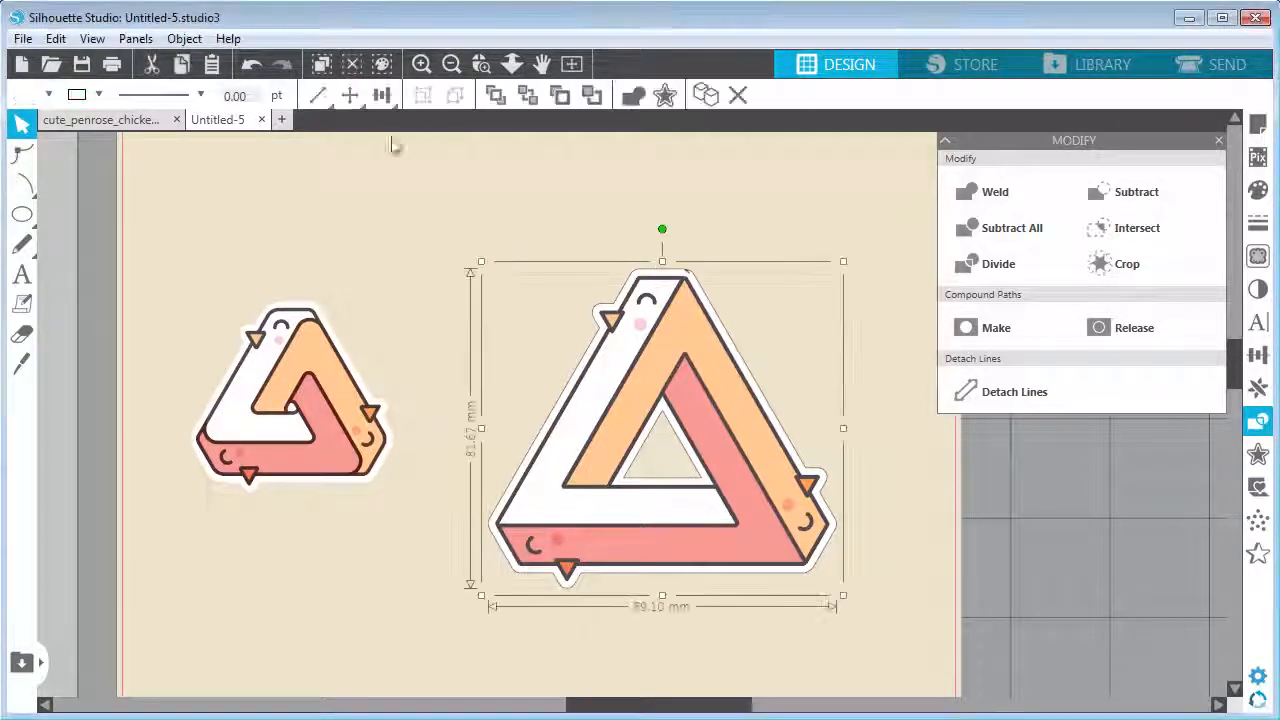
pyautogui.click(98, 94)
pyautogui.click(290, 180)
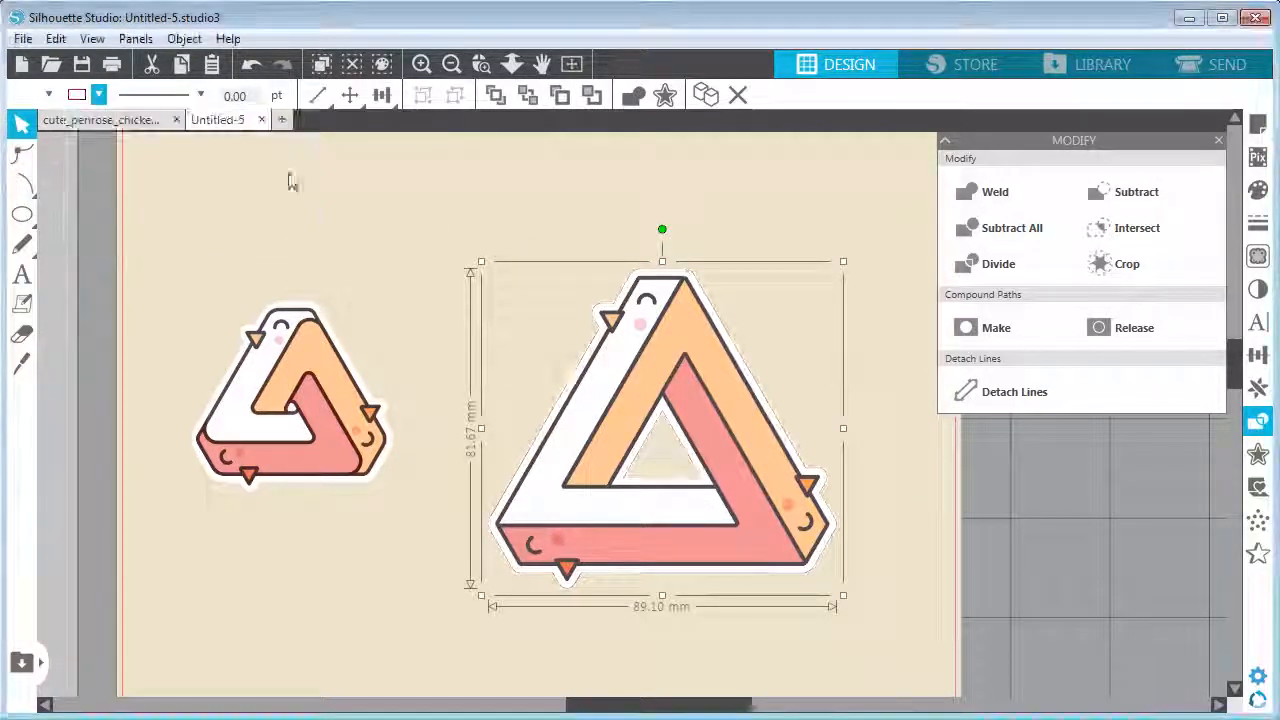
pyautogui.click(290, 180)
pyautogui.click(541, 64)
pyautogui.moveTo(585, 167); pyautogui.dragTo(609, 157)
pyautogui.click(21, 124)
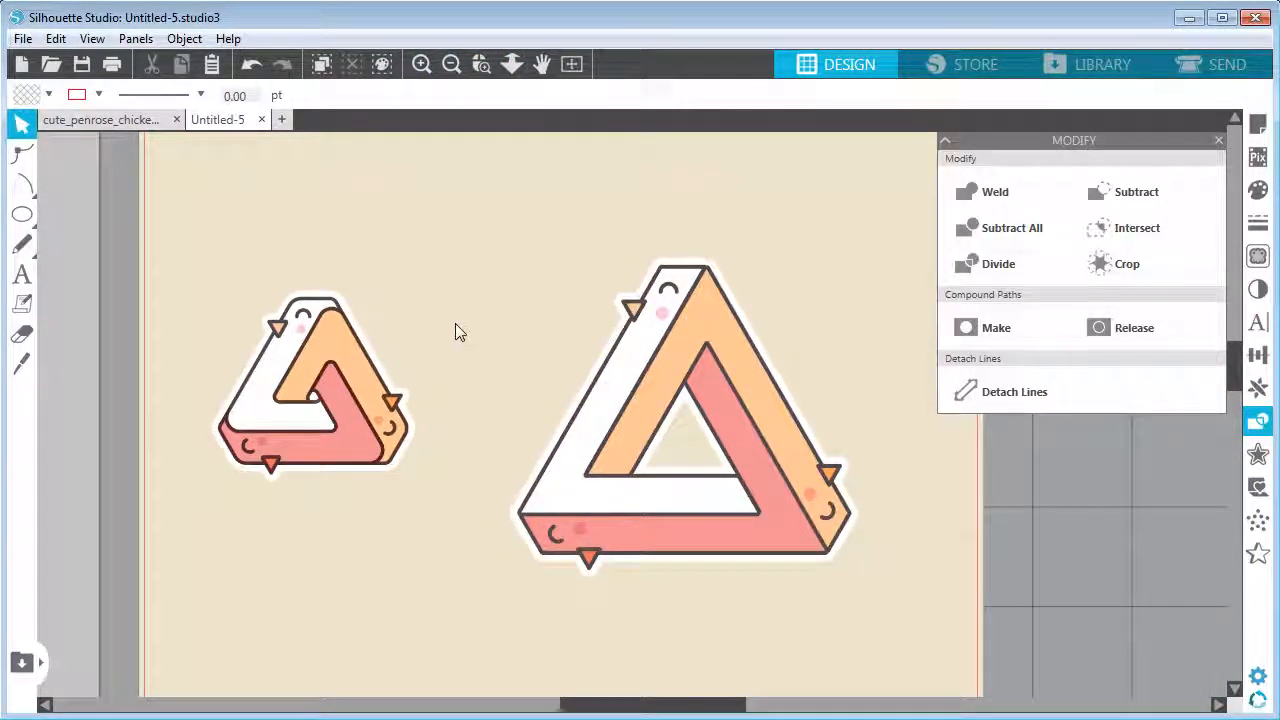